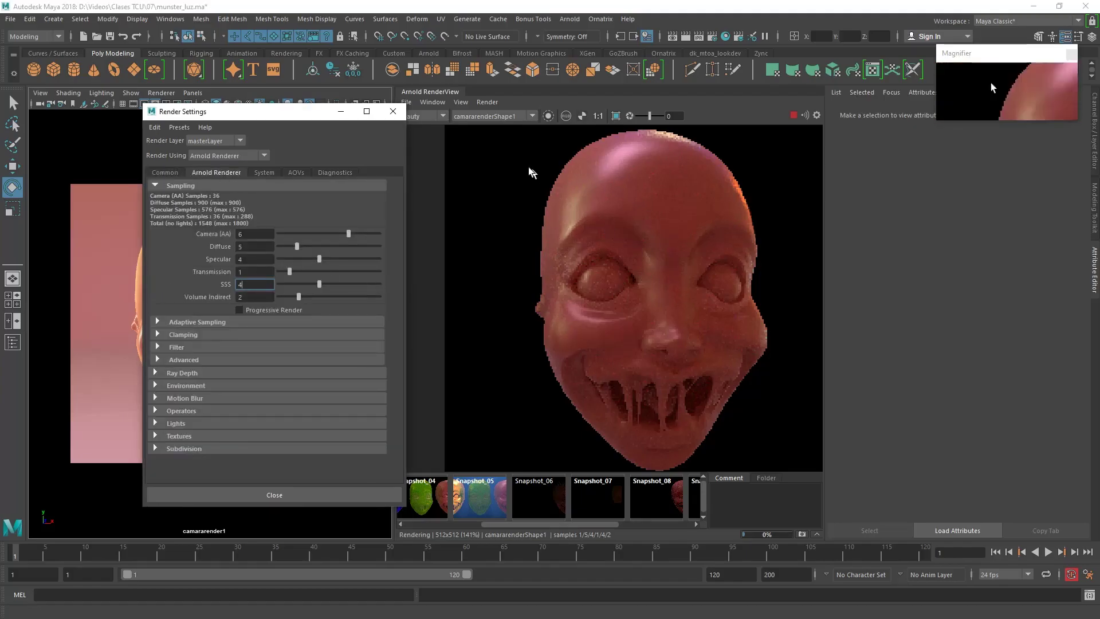
# Set Arnold Transmission samples to 0 and view the refreshed head render at 1:1.
pyautogui.moveTo(290, 271); pyautogui.dragTo(278, 271)
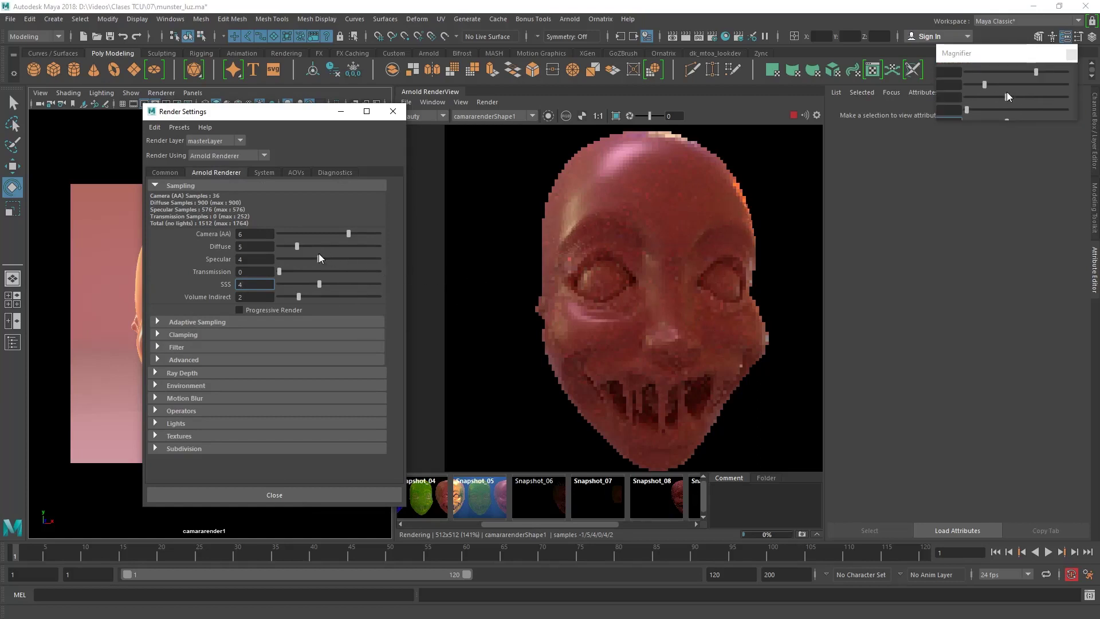
pyautogui.moveTo(645, 289)
pyautogui.mouseDown()
pyautogui.moveTo(562, 287)
pyautogui.moveTo(663, 269)
pyautogui.moveTo(655, 348)
pyautogui.mouseUp()
pyautogui.scroll(-1, 652, 321)
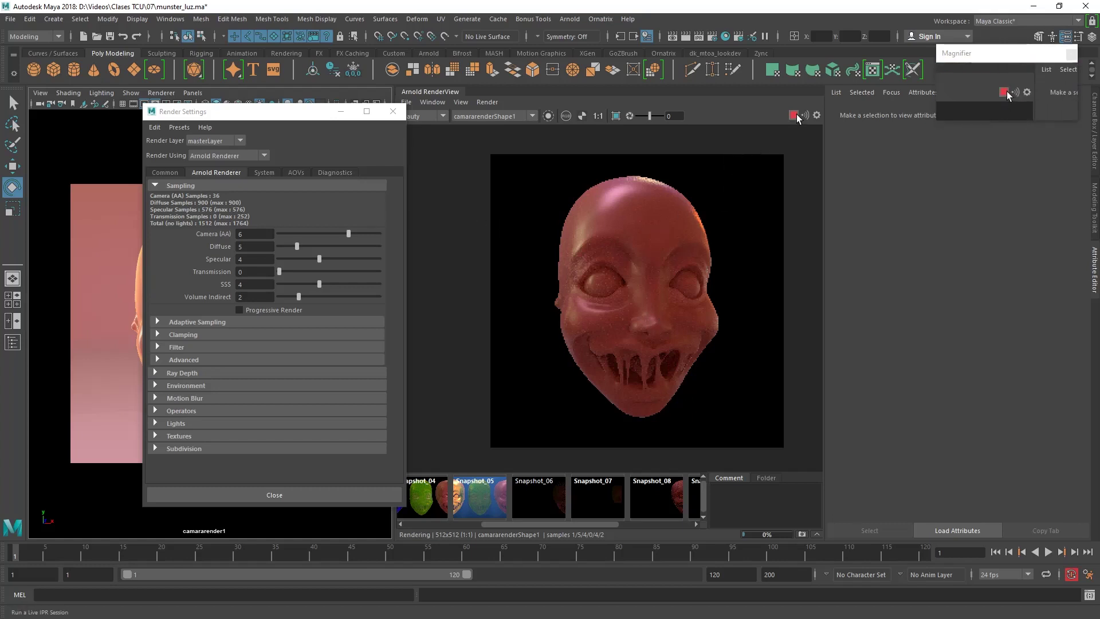
pyautogui.moveTo(241, 111); pyautogui.dragTo(168, 99)
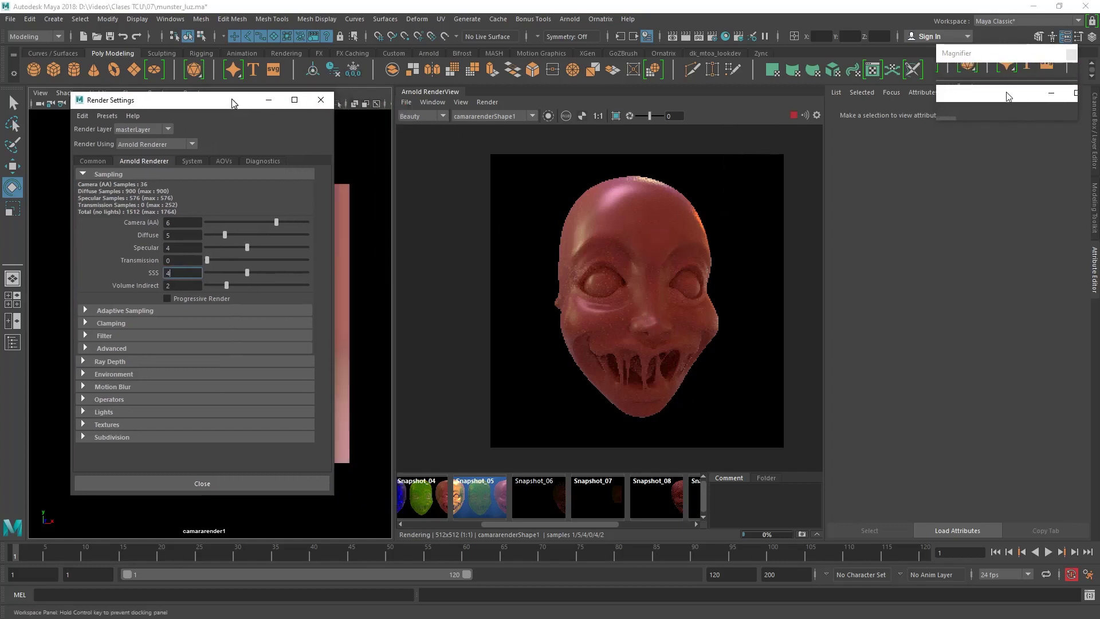
# Enable the Z, ao and id AOVs and remove sss from Active AOVs.
pyautogui.click(224, 161)
pyautogui.click(208, 227)
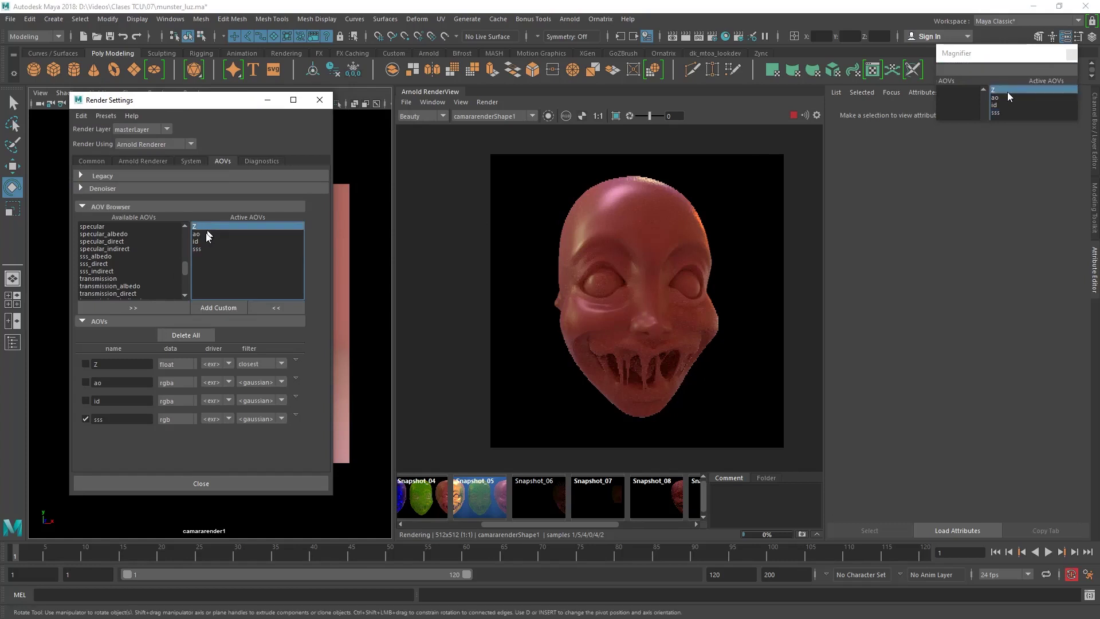
pyautogui.click(86, 382)
pyautogui.click(85, 401)
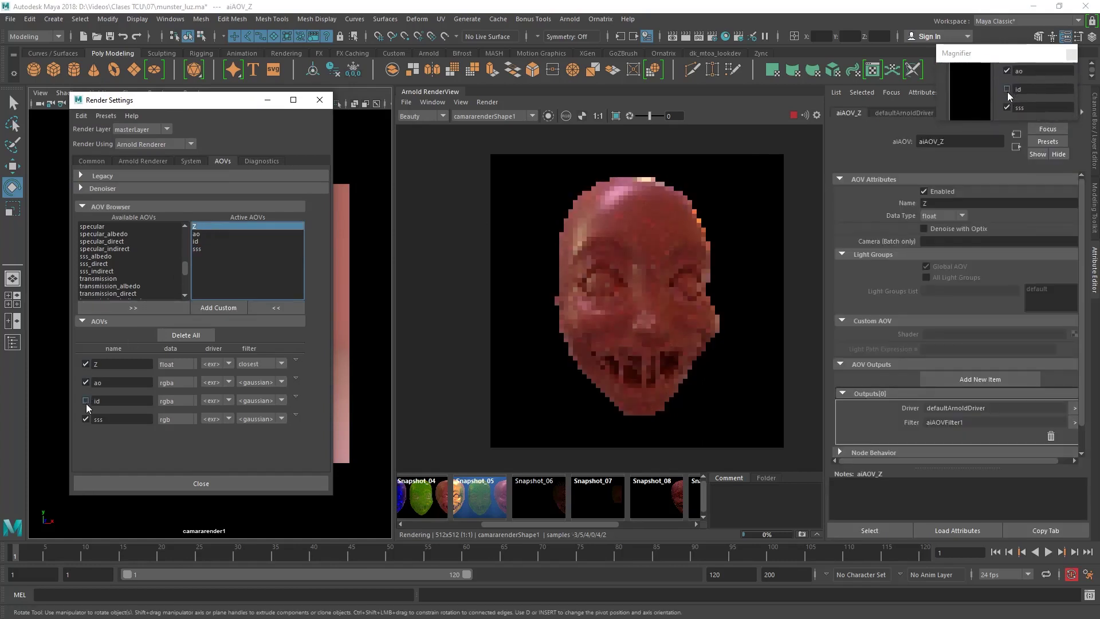
pyautogui.click(221, 249)
pyautogui.click(270, 308)
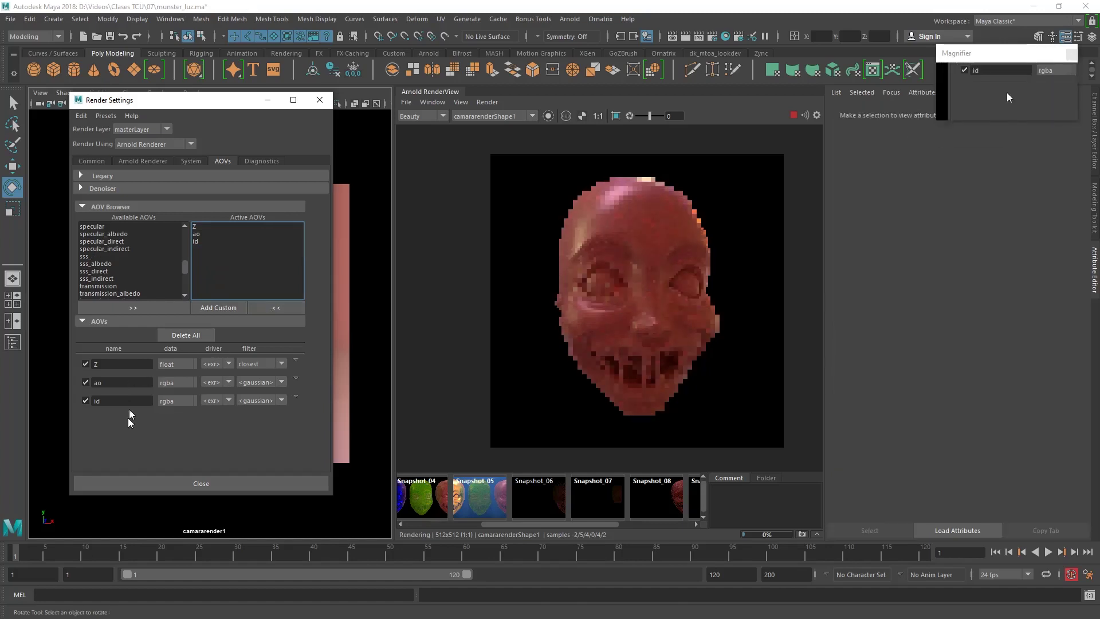
# Check the new AOV names, then preview the id pass and the ao pass.
pyautogui.click(108, 364)
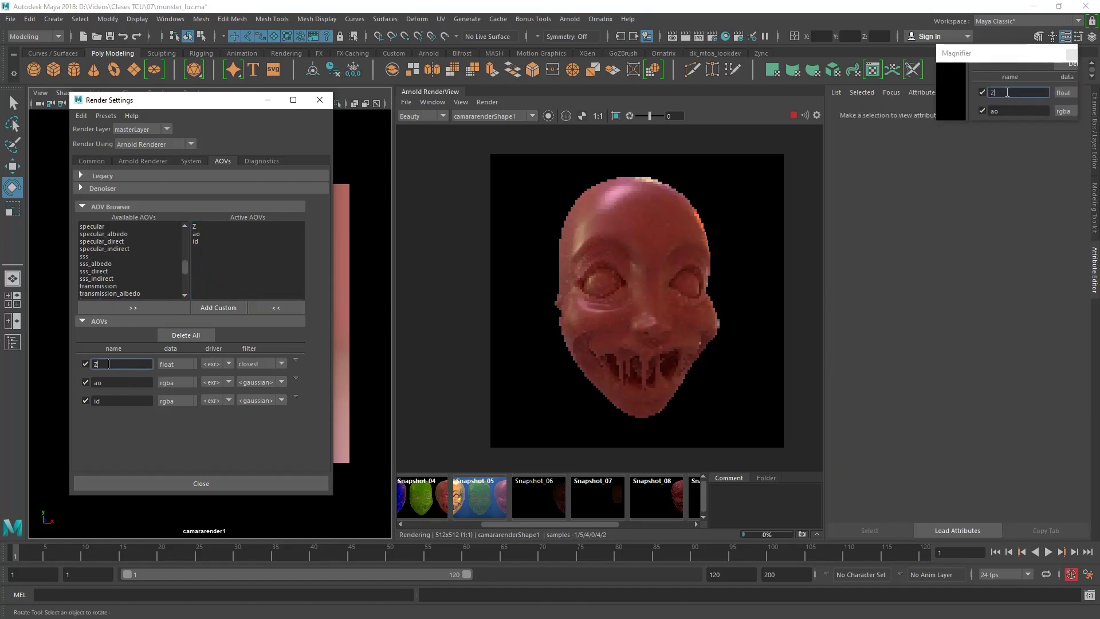
pyautogui.click(112, 382)
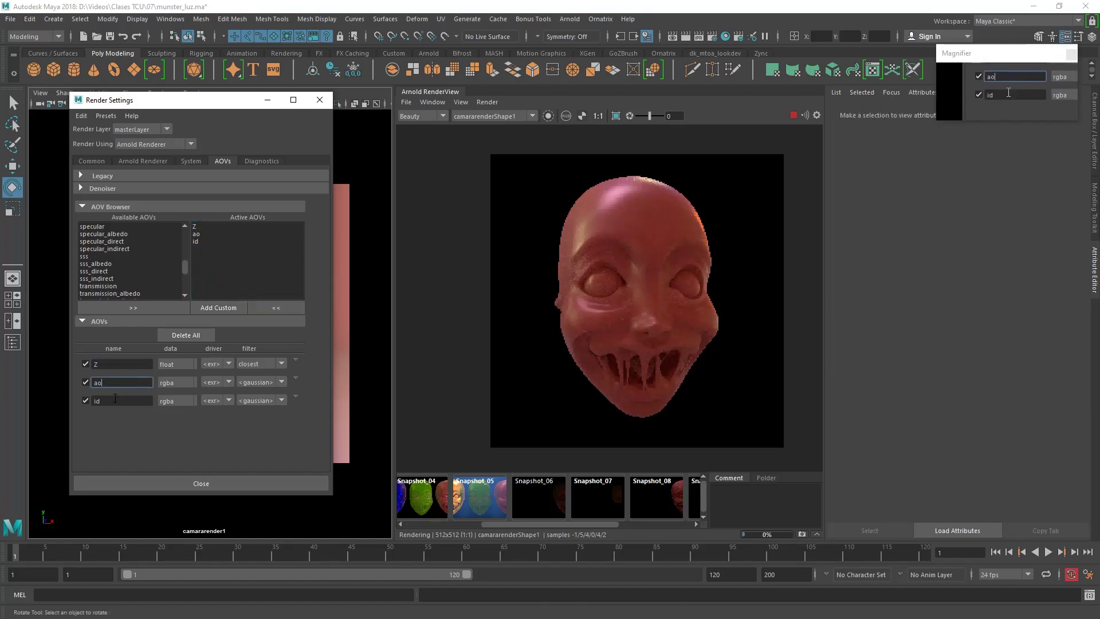
pyautogui.click(115, 398)
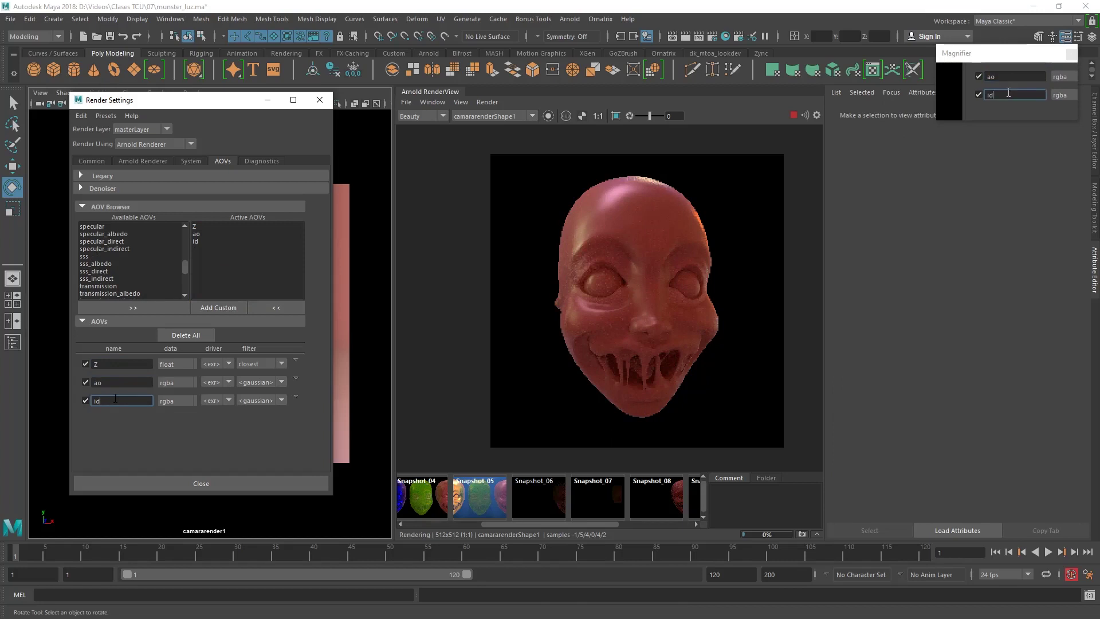
pyautogui.click(428, 122)
pyautogui.click(421, 117)
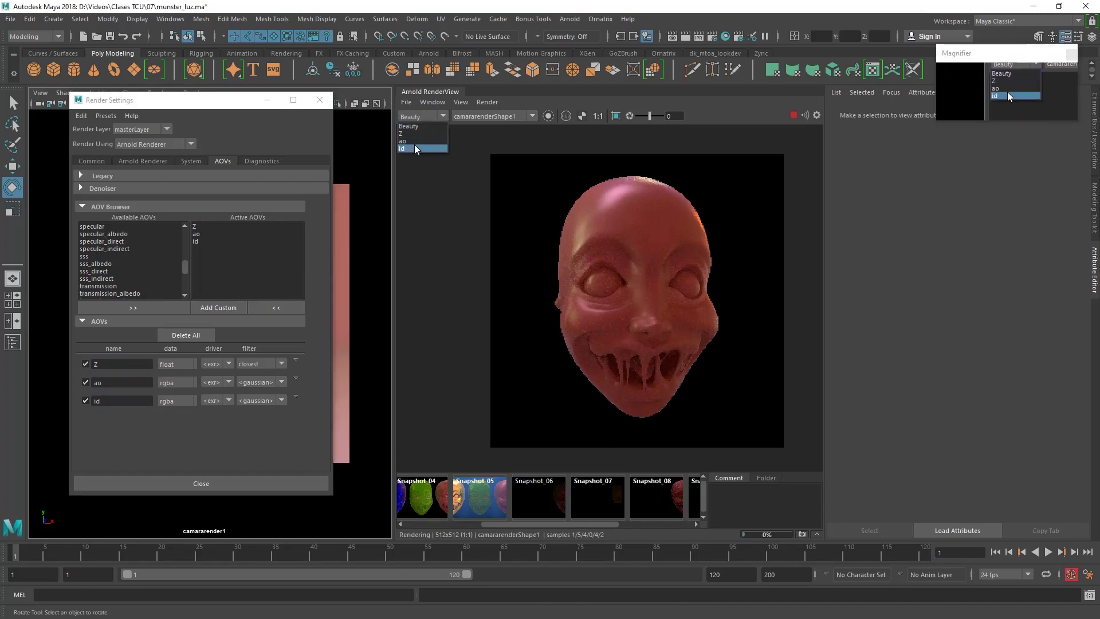
pyautogui.click(414, 145)
pyautogui.click(415, 118)
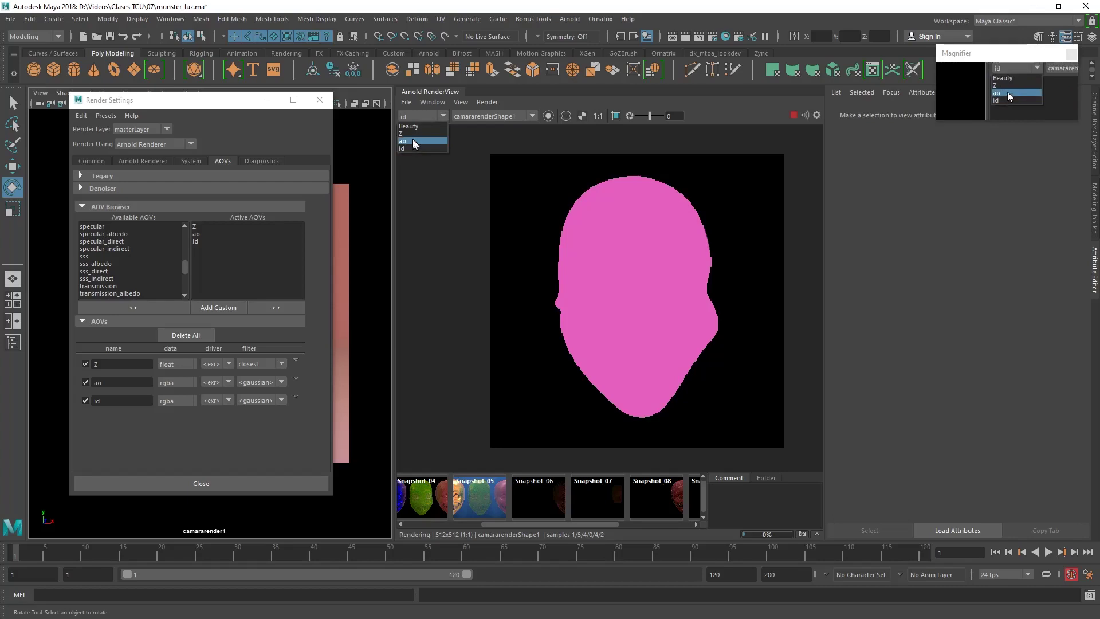
pyautogui.click(412, 139)
pyautogui.scroll(2, 695, 354)
# Set the aiAmbientOcclusion2 shader's Samples to 6 from the ao AOV.
pyautogui.click(672, 248)
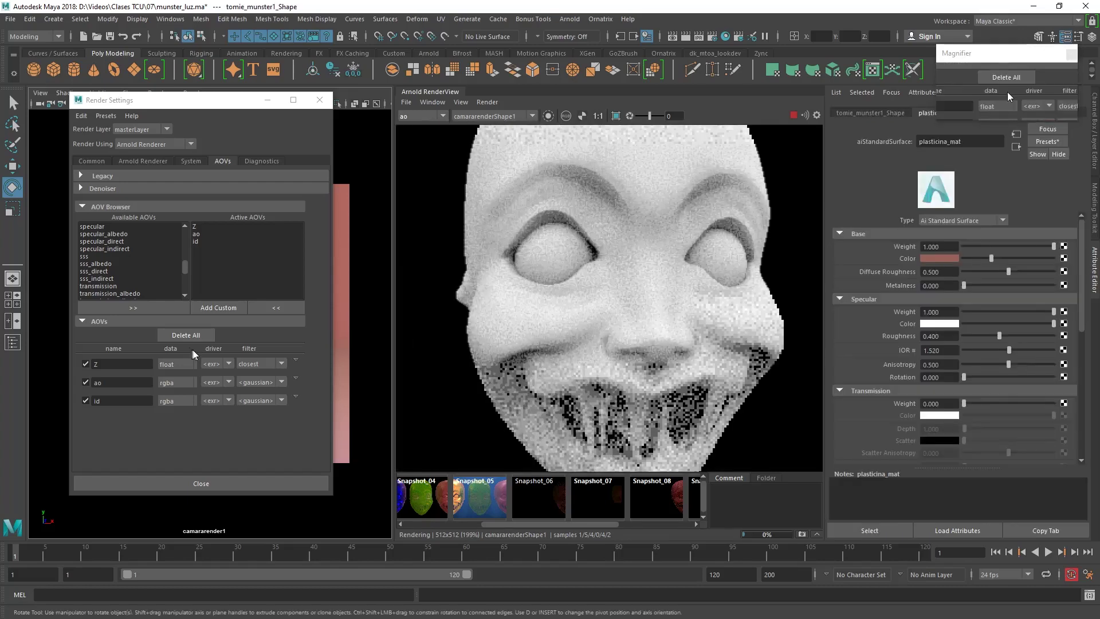
pyautogui.click(217, 234)
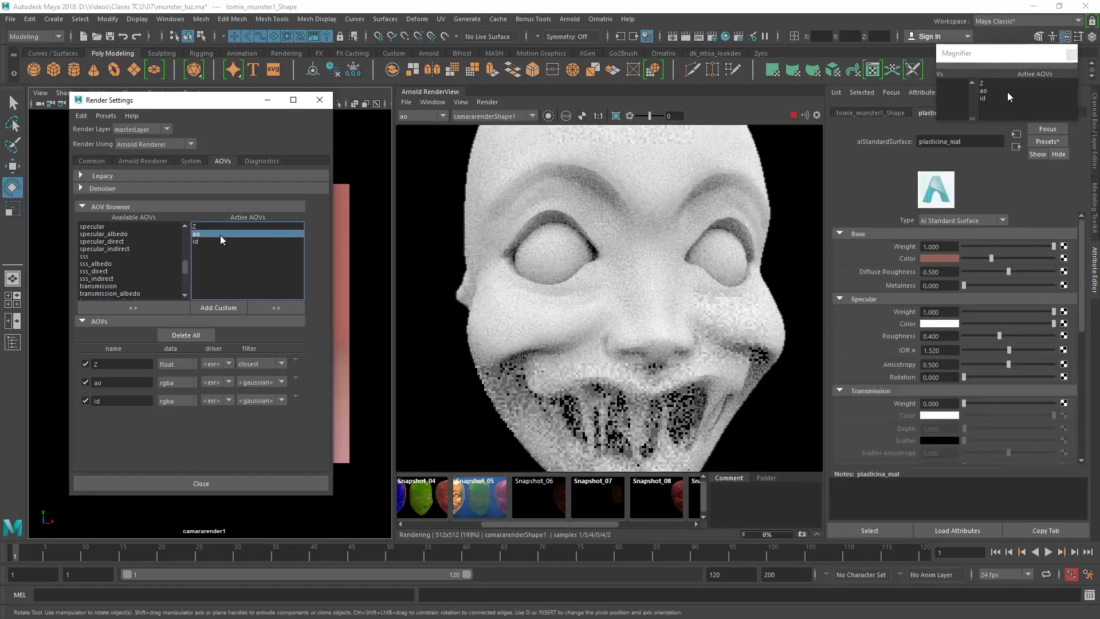
pyautogui.click(1071, 334)
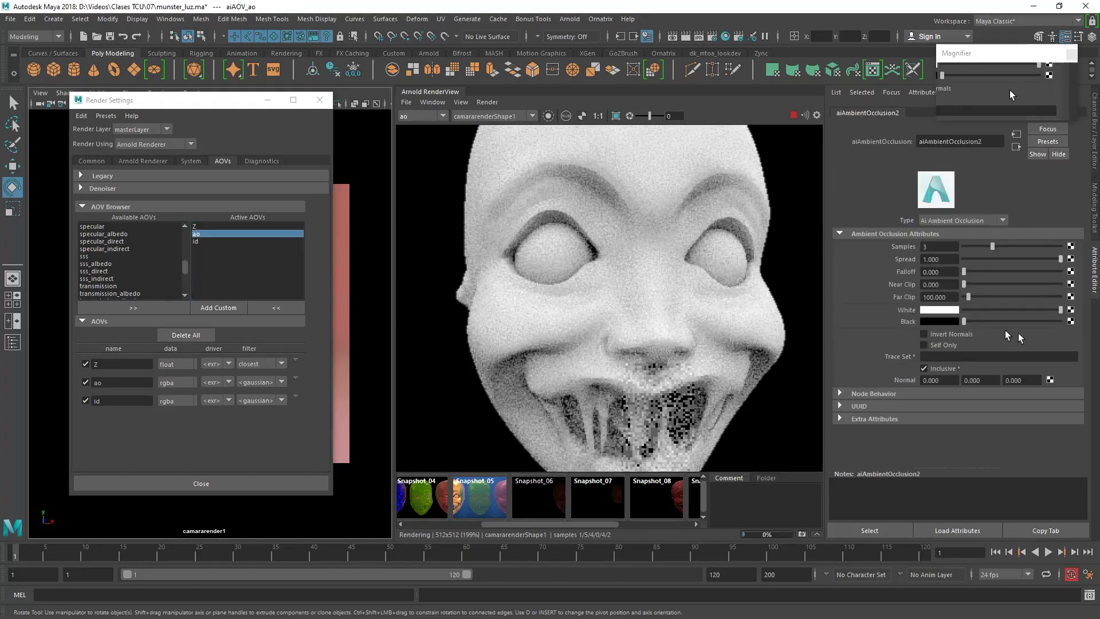
pyautogui.doubleClick(928, 246)
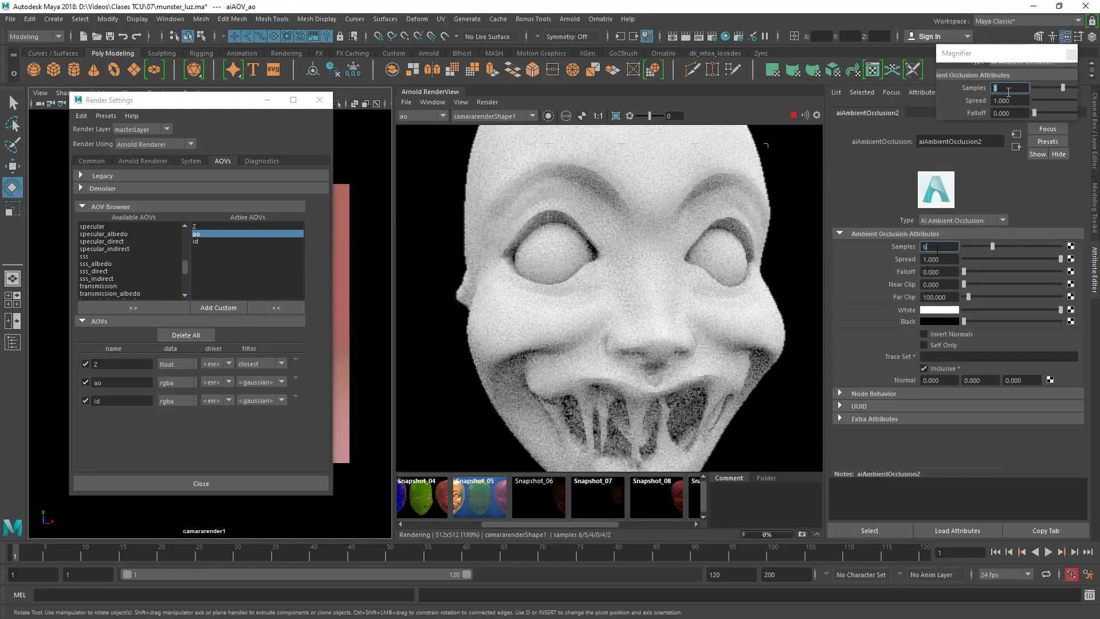
pyautogui.write('6')
pyautogui.press('Return')
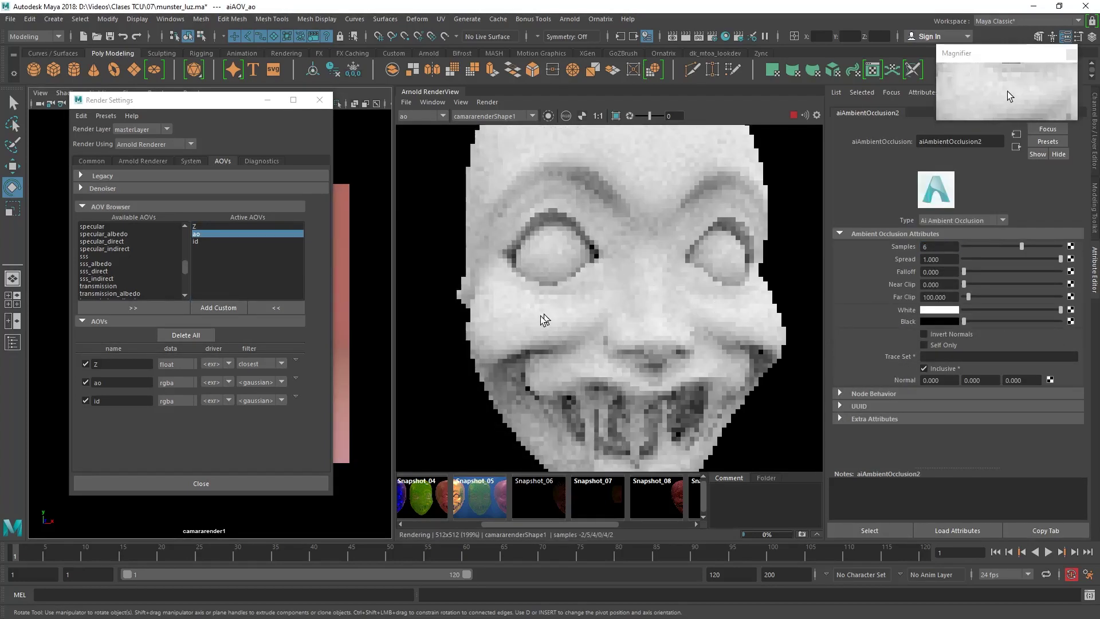
# Return the RenderView display to the red Beauty pass.
pyautogui.scroll(-1, 540, 314)
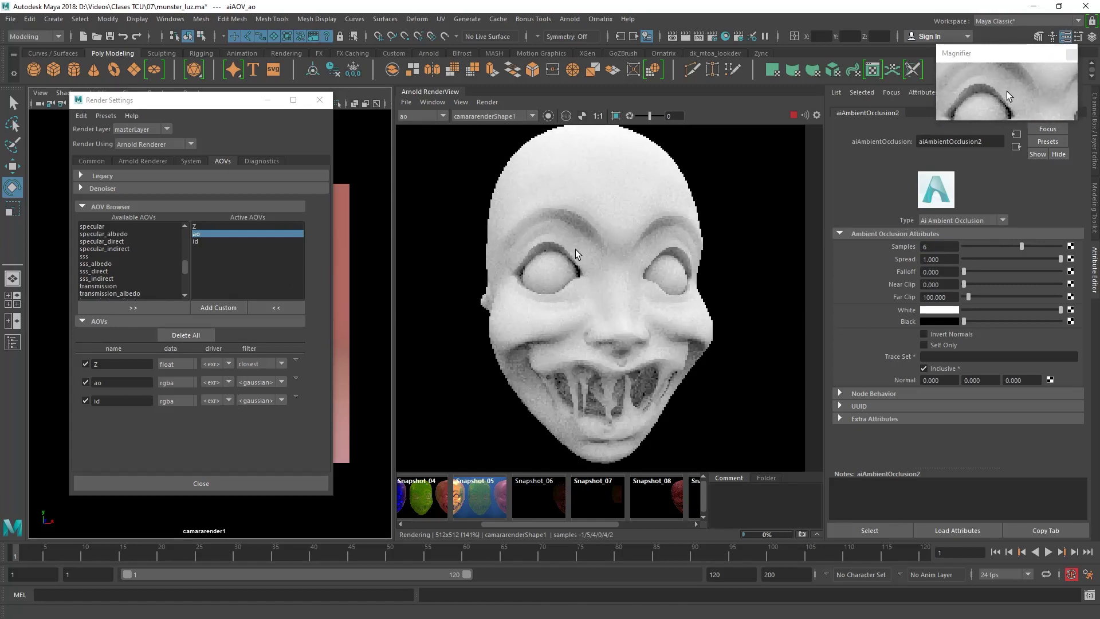
pyautogui.scroll(-1, 576, 249)
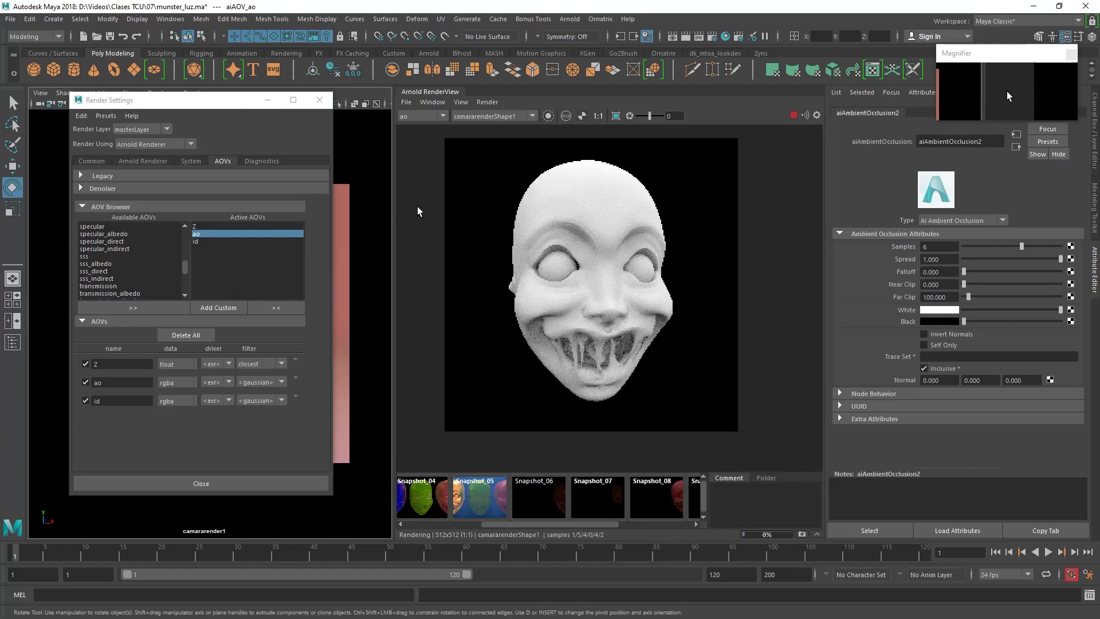
pyautogui.click(428, 119)
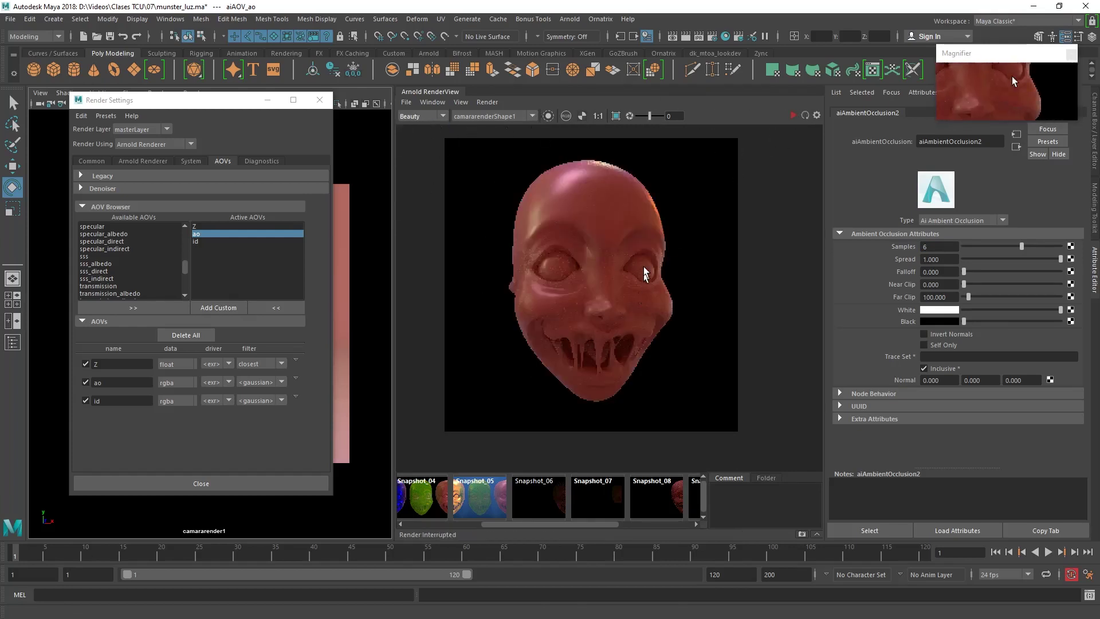
# Save the render as a Multi-Layer EXR named 'prueba1' on the Desktop.
pyautogui.click(406, 102)
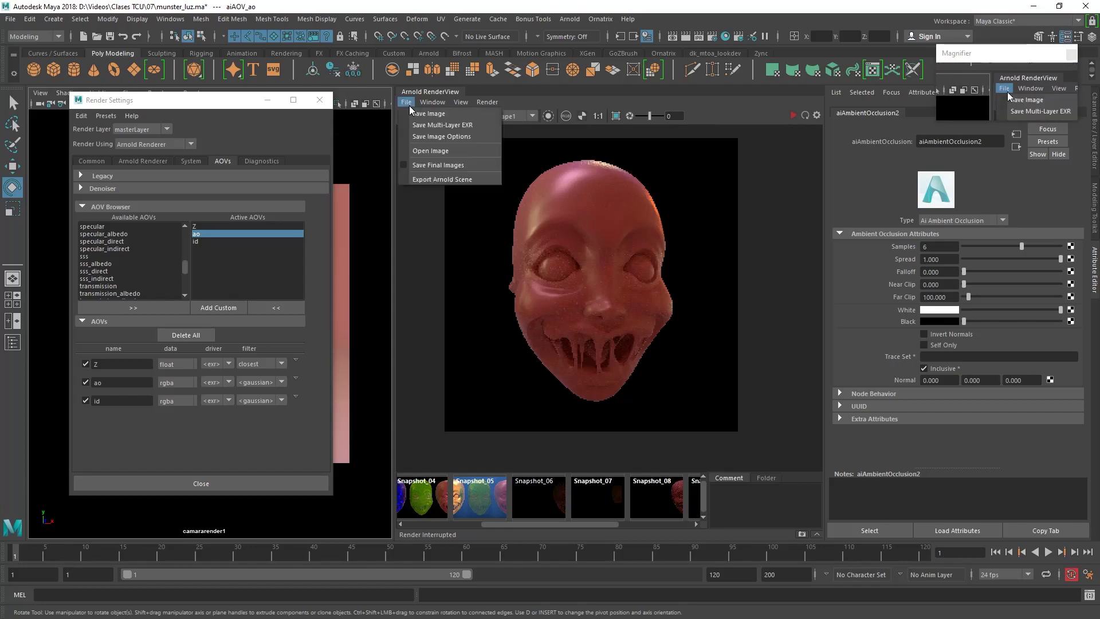
pyautogui.click(427, 125)
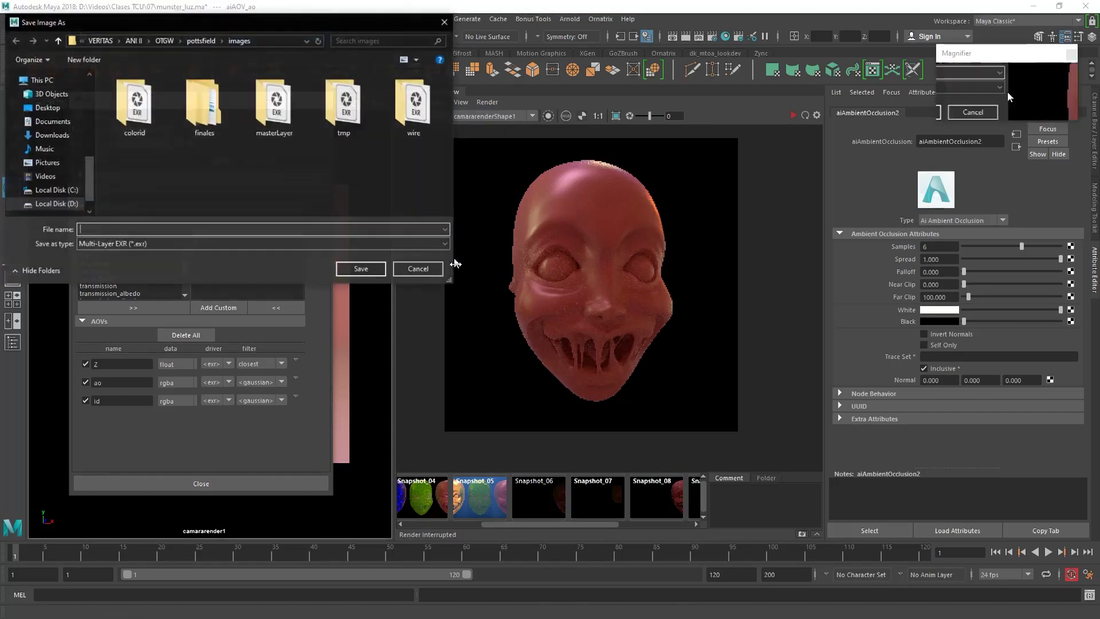
pyautogui.click(47, 107)
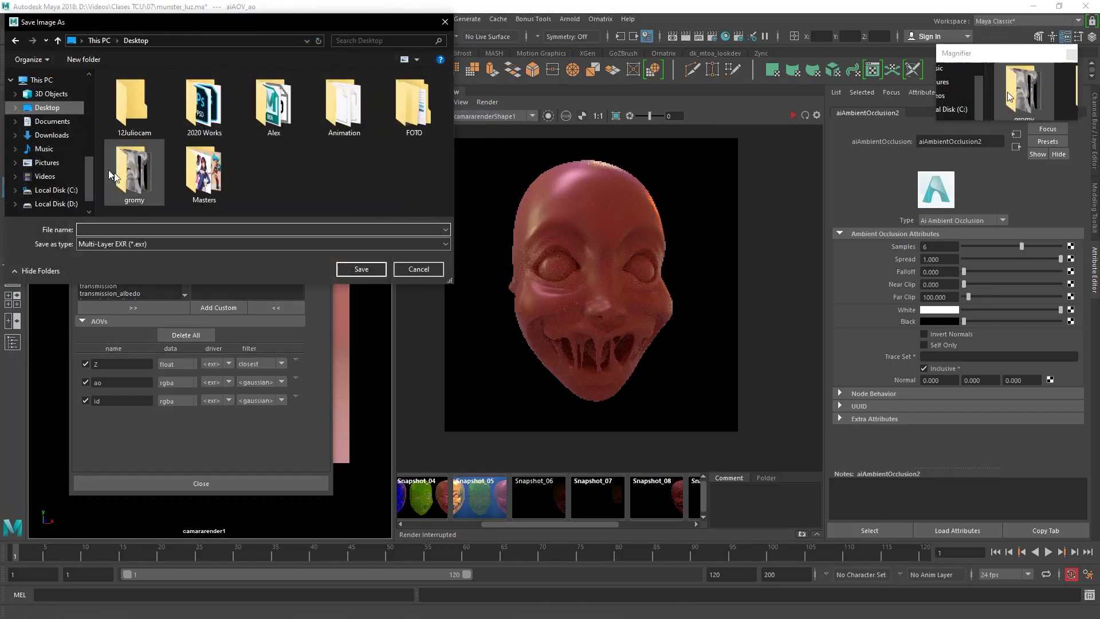
pyautogui.click(177, 229)
pyautogui.write('prueba')
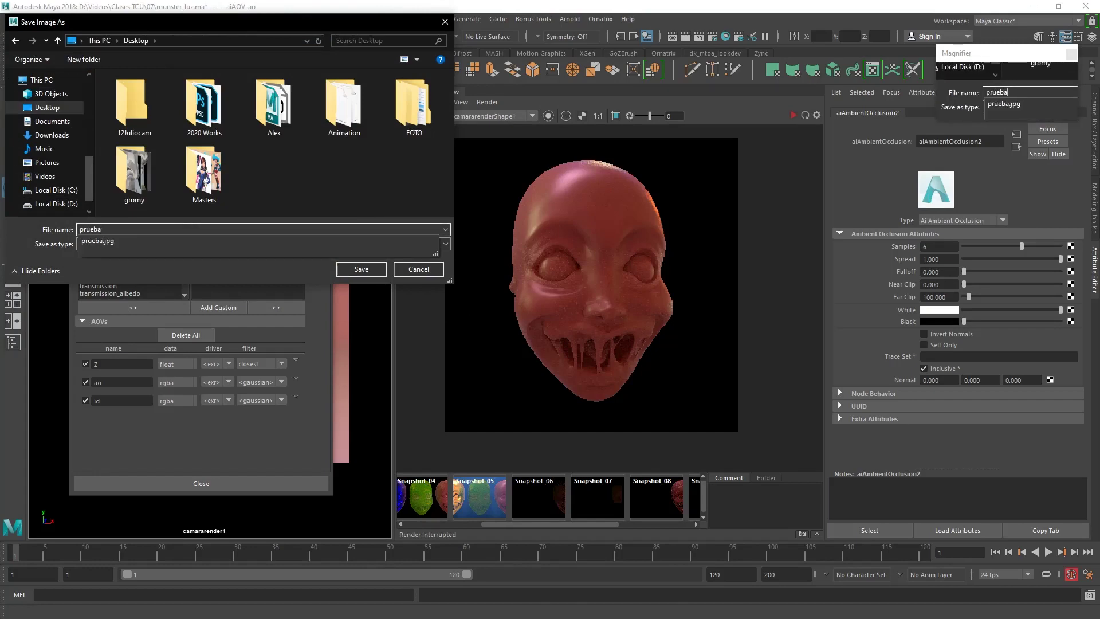
pyautogui.write('1')
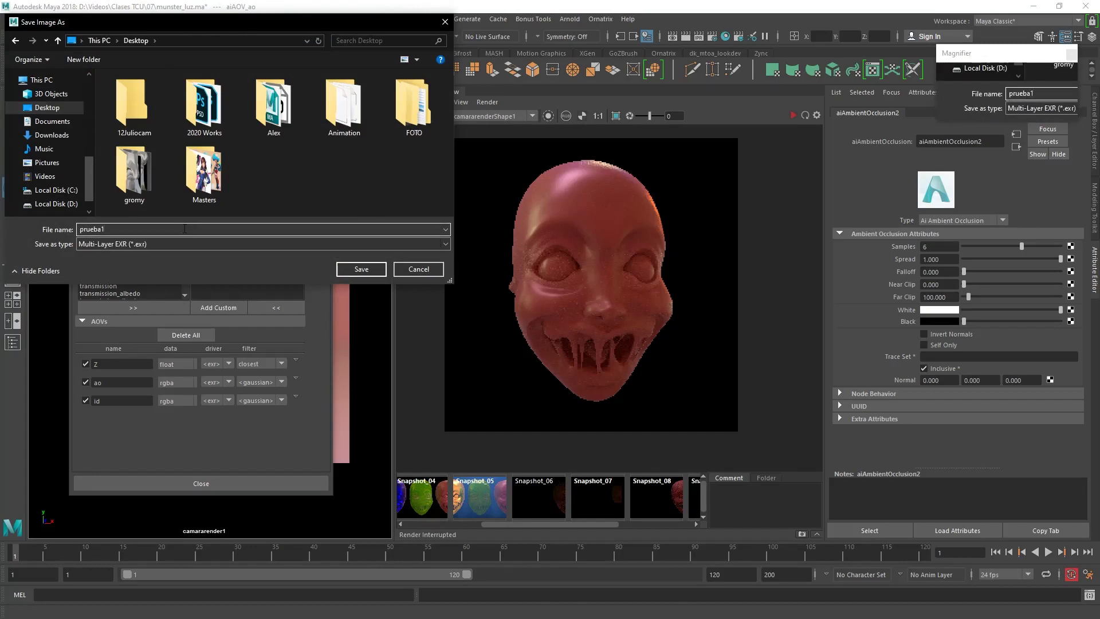
pyautogui.press('Return')
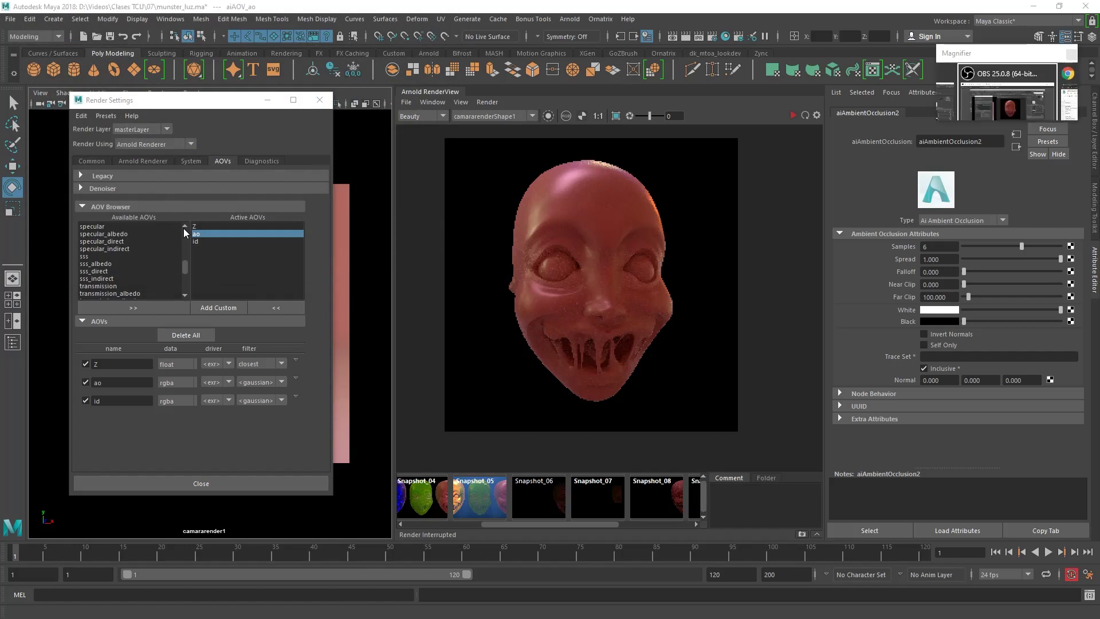
# Open prueba1.exr from the Desktop in File Explorer.
pyautogui.press('super+e')
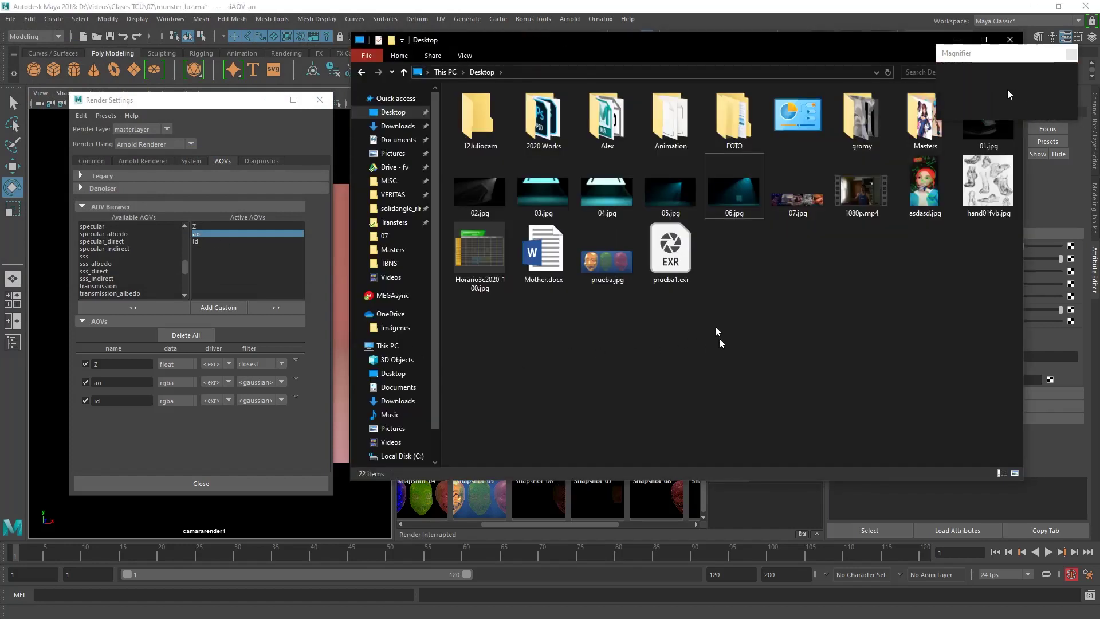
pyautogui.doubleClick(671, 252)
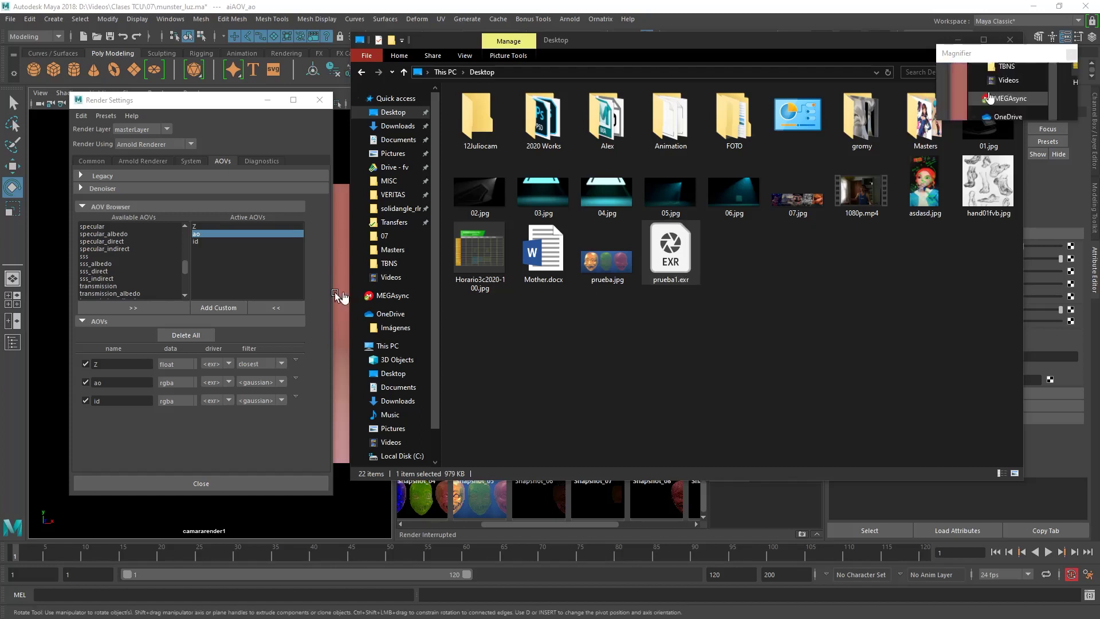
# Hide Layer 0 of prueba1.exr in Photoshop's Layers panel.
pyautogui.hotkey('alt', 'Tab')
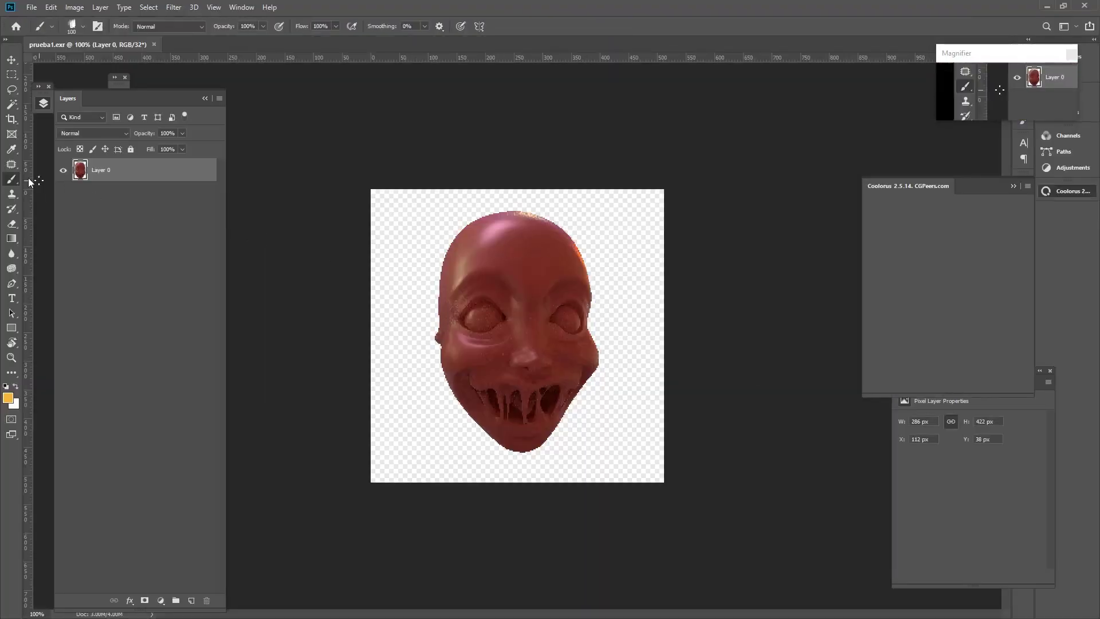
pyautogui.click(62, 170)
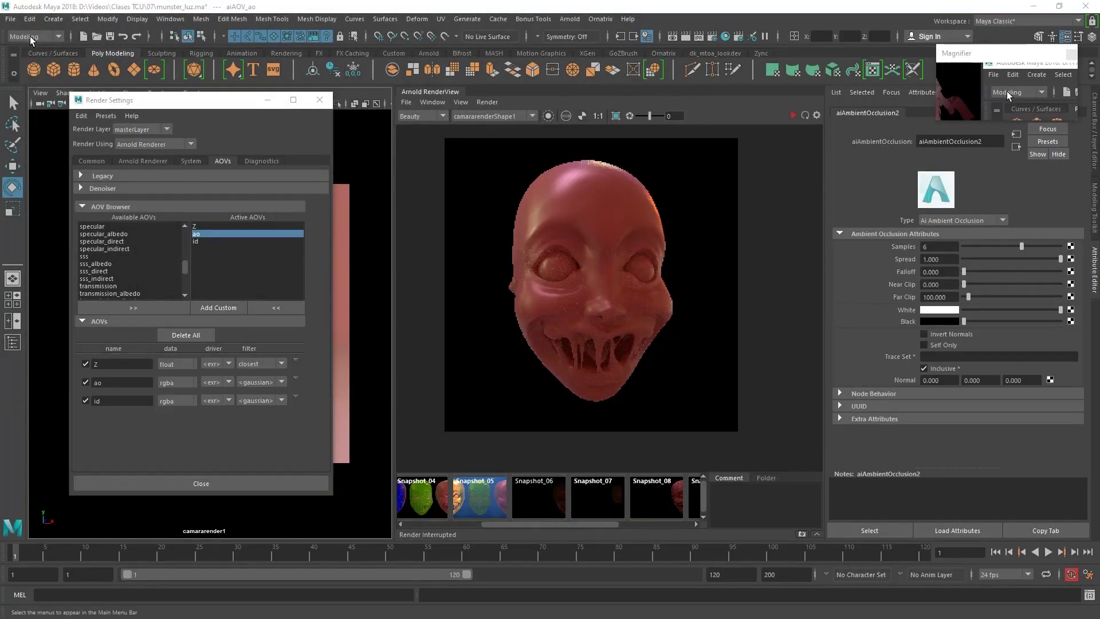
# Switch the menu set from Modeling to Rendering and show the Render menu.
pyautogui.click(28, 36)
pyautogui.click(24, 95)
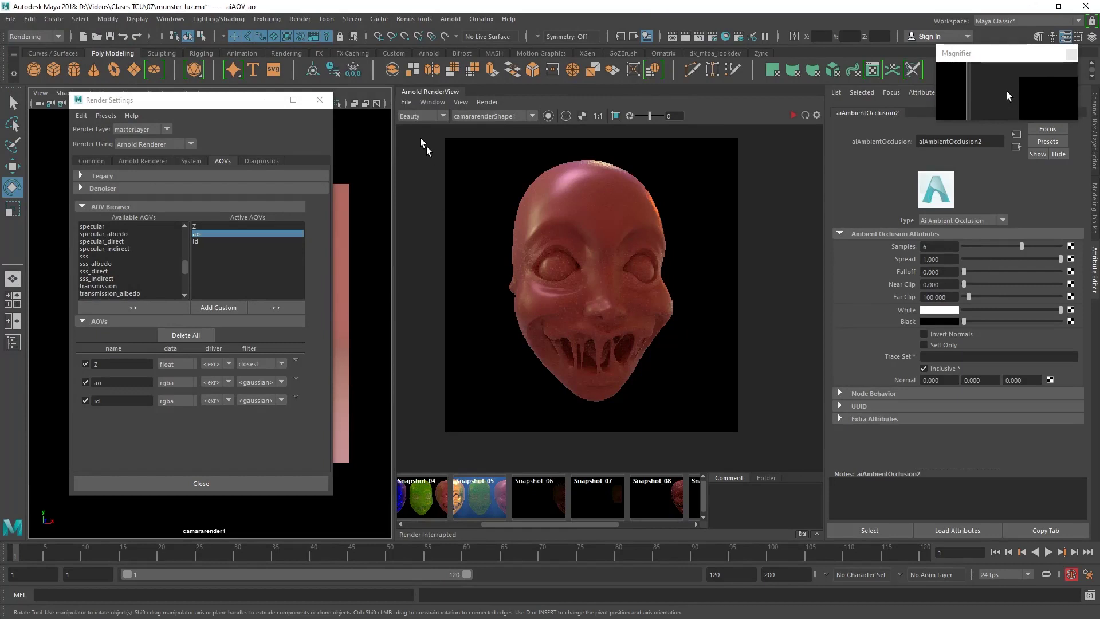
pyautogui.click(297, 22)
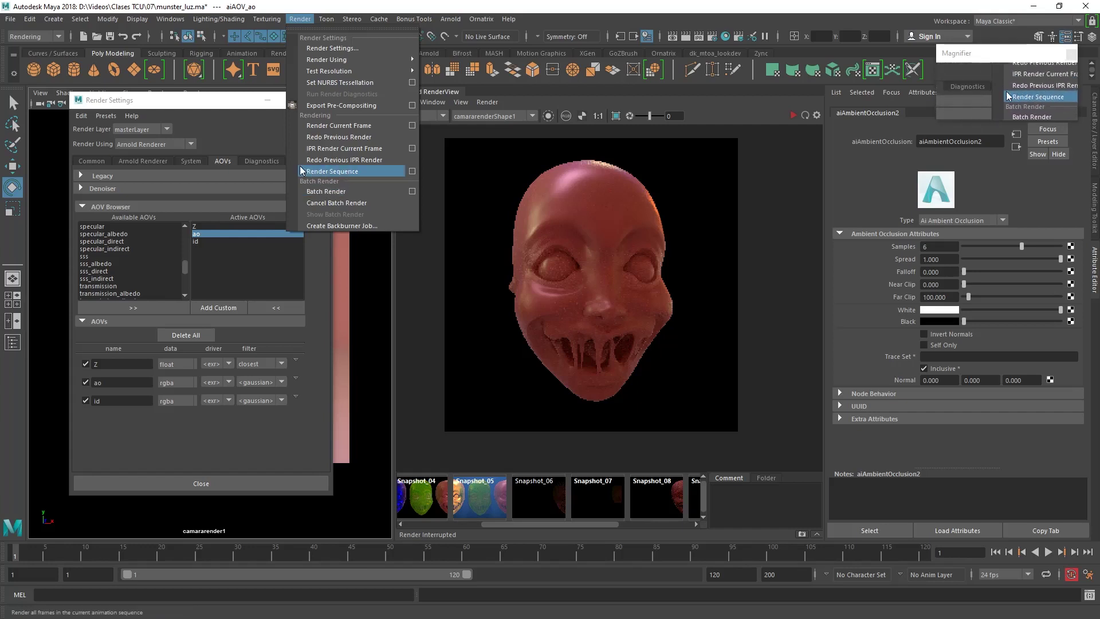
# Open Render Sequence options and keep camararender as the rendering camera.
pyautogui.click(412, 172)
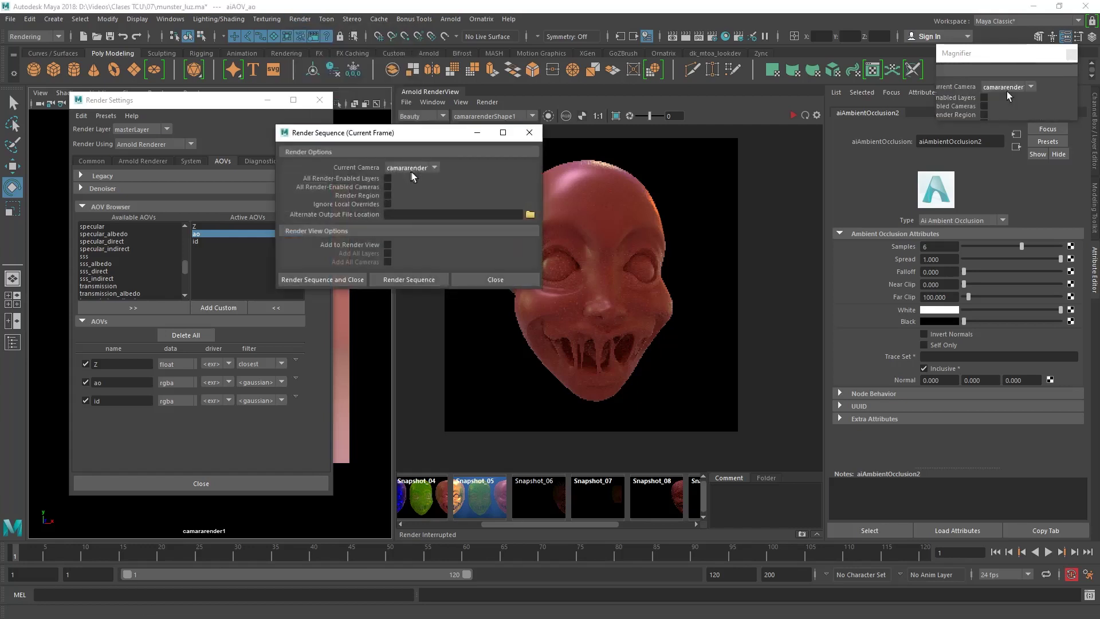
pyautogui.moveTo(418, 133); pyautogui.dragTo(318, 160)
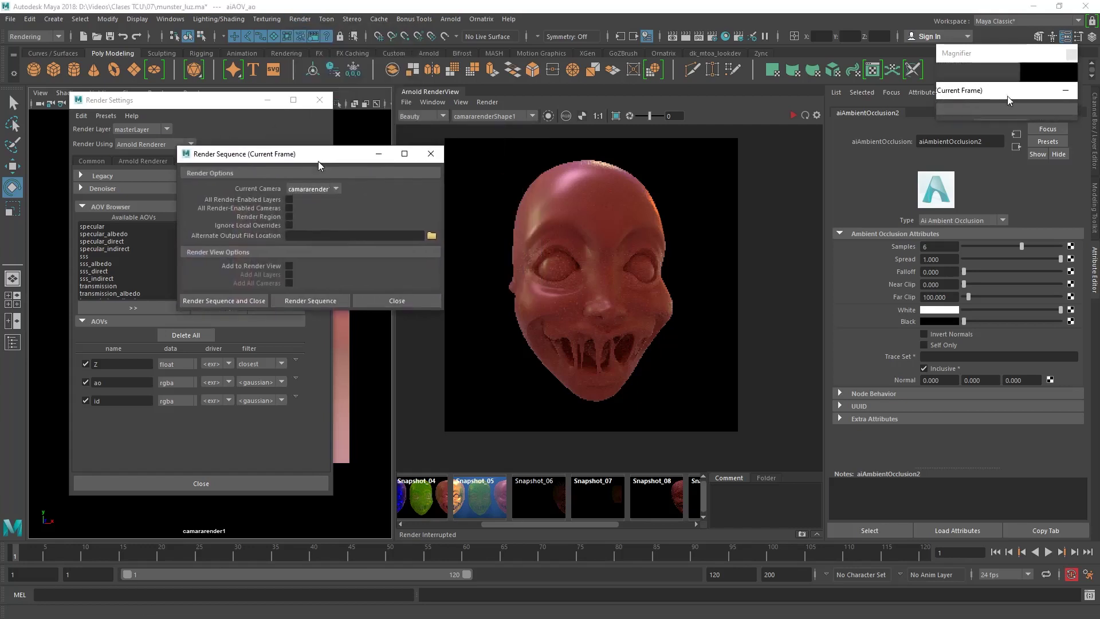
pyautogui.click(303, 187)
pyautogui.click(305, 197)
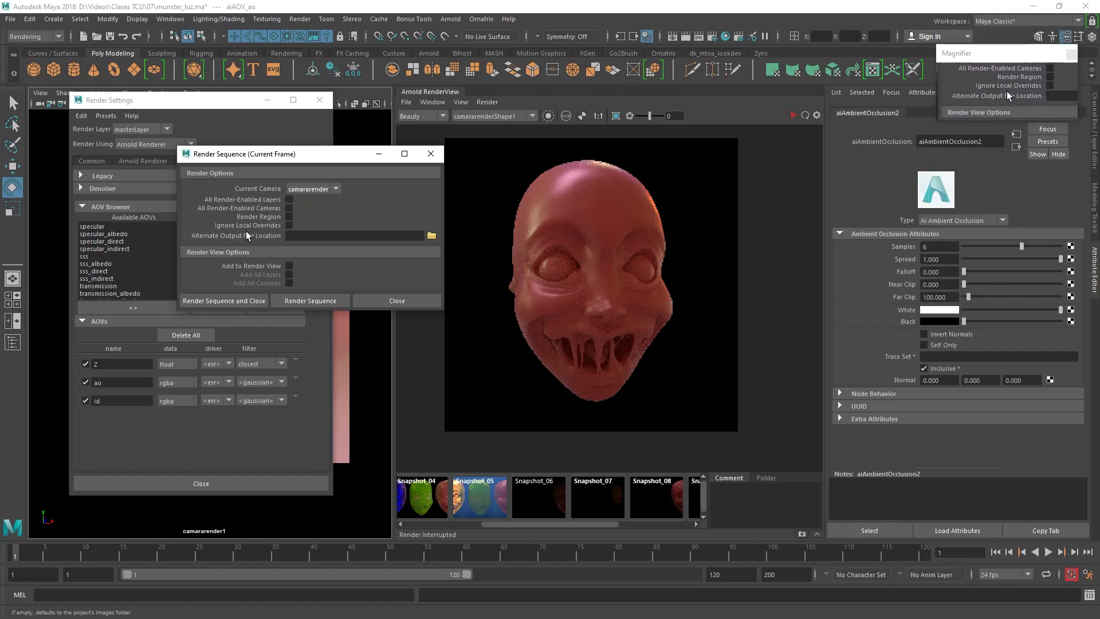
# Browse to D:\Videos\Clases TCU and create a new folder 08 there.
pyautogui.click(432, 235)
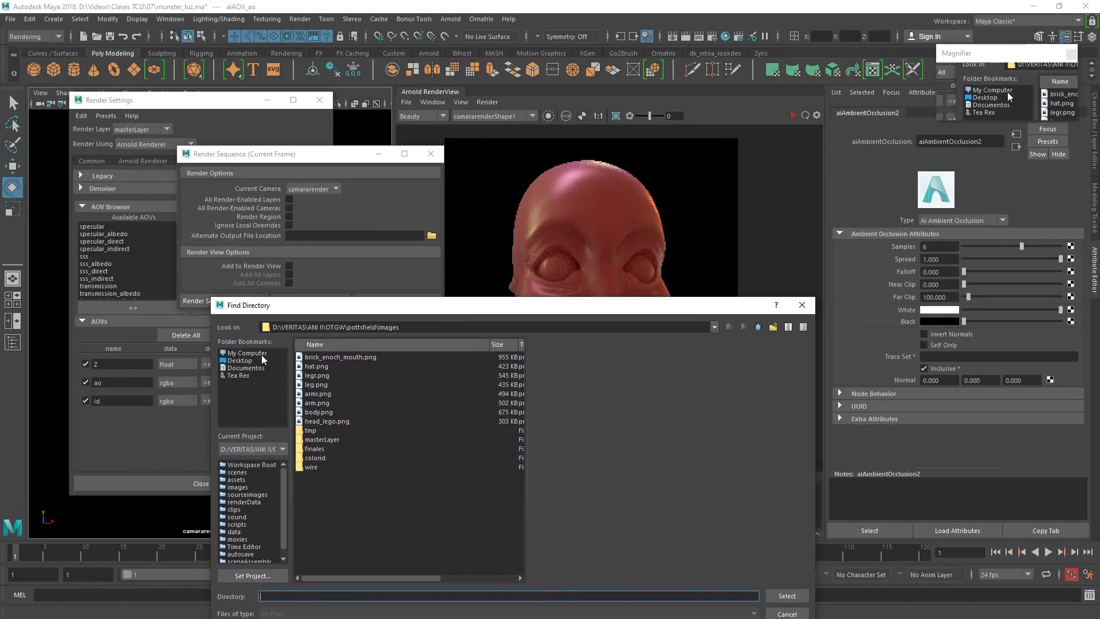
pyautogui.click(264, 360)
pyautogui.click(762, 325)
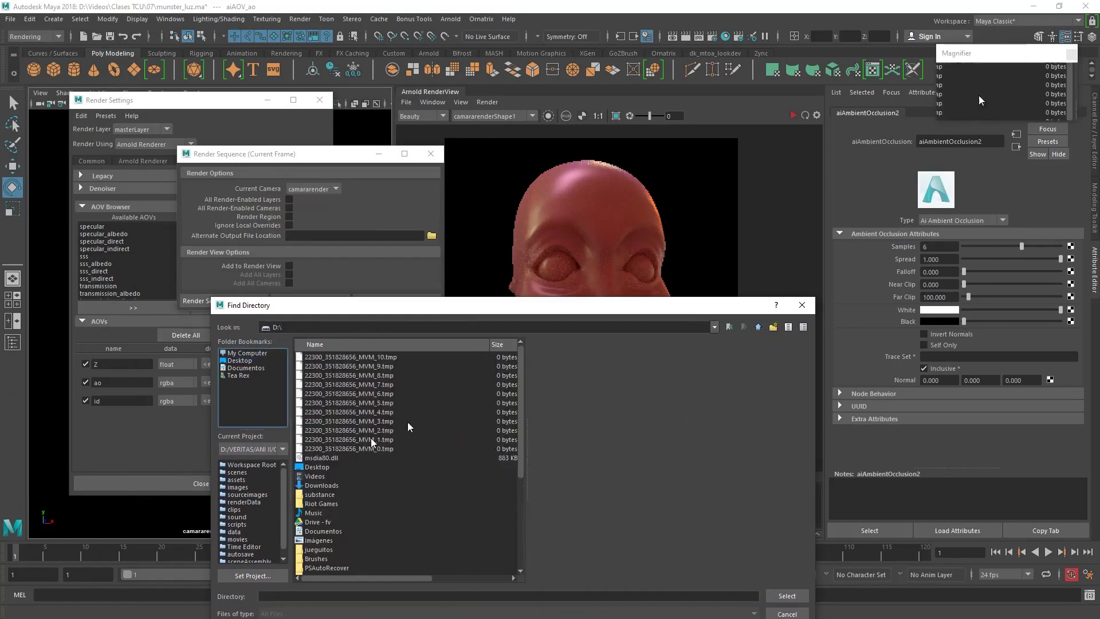
pyautogui.doubleClick(322, 474)
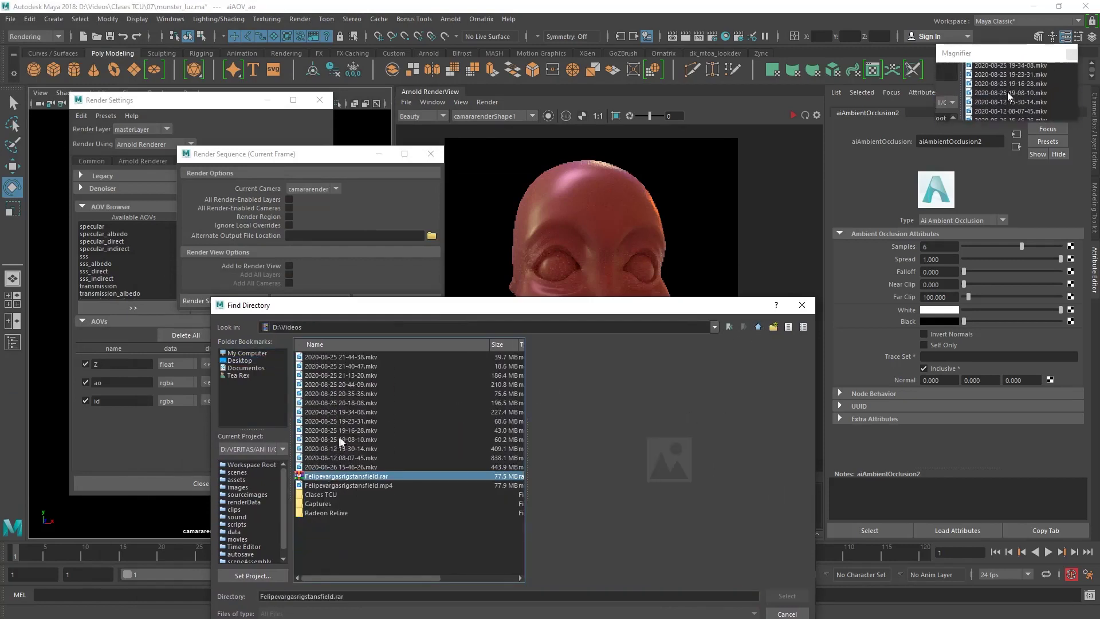
pyautogui.doubleClick(351, 494)
pyautogui.moveTo(402, 309); pyautogui.dragTo(333, 199)
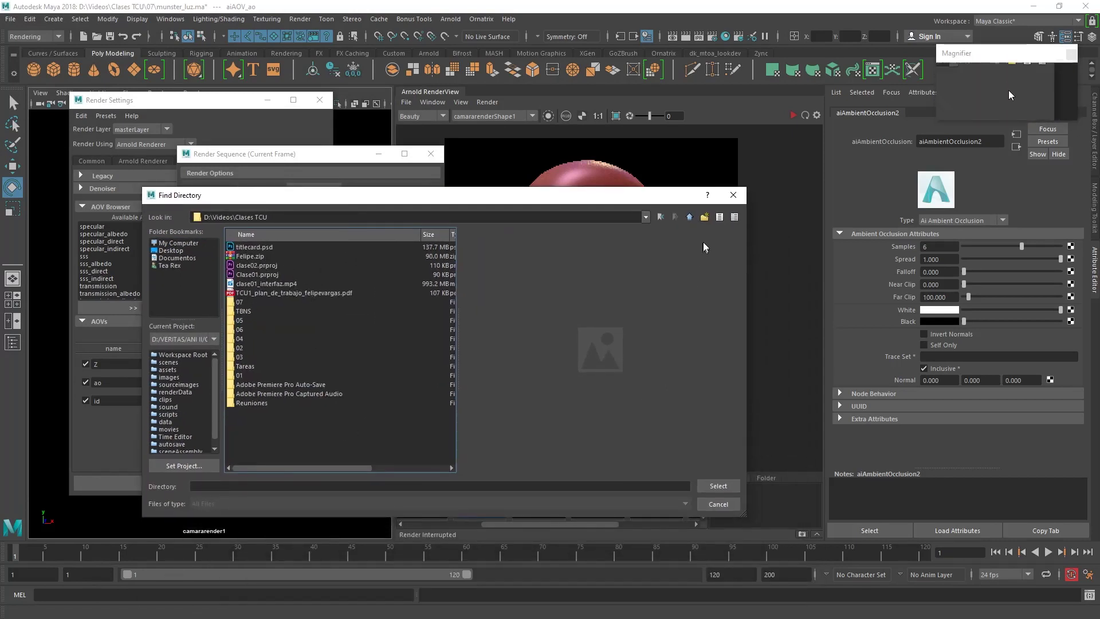
pyautogui.click(704, 217)
pyautogui.write('08')
pyautogui.press('Return')
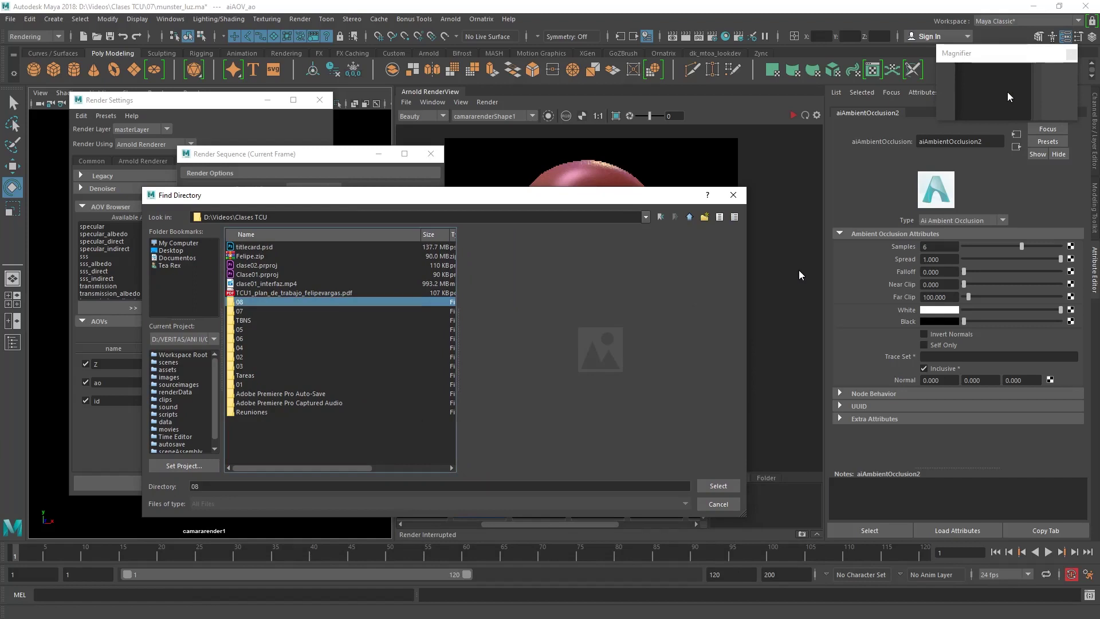
pyautogui.doubleClick(378, 301)
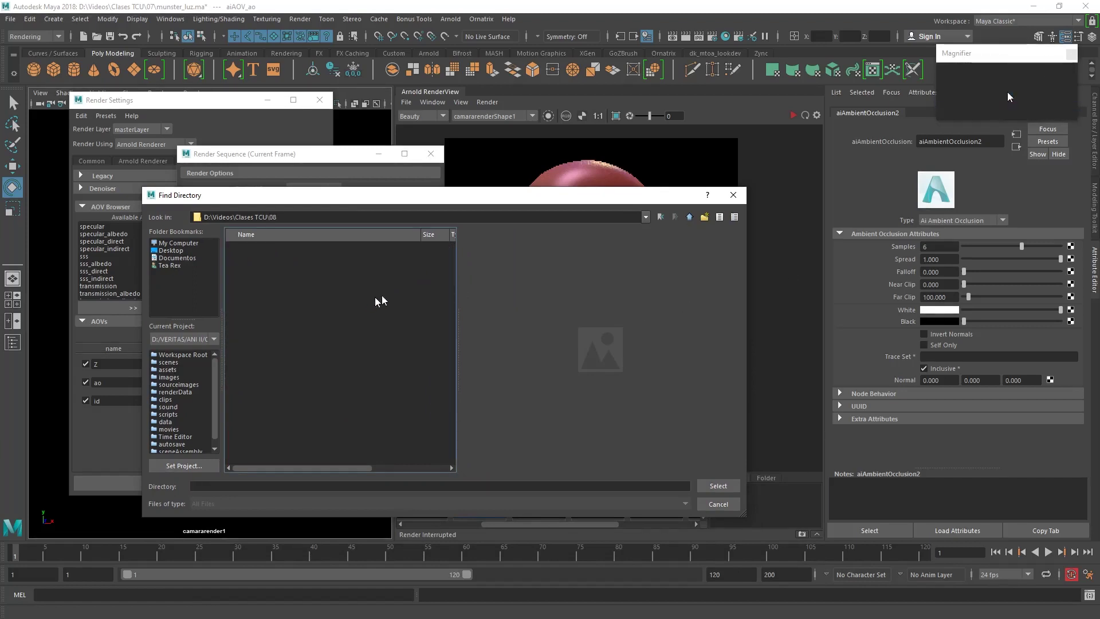
# Create a renders folder inside 08 and select it as the alternate output location.
pyautogui.click(704, 217)
pyautogui.write('renders')
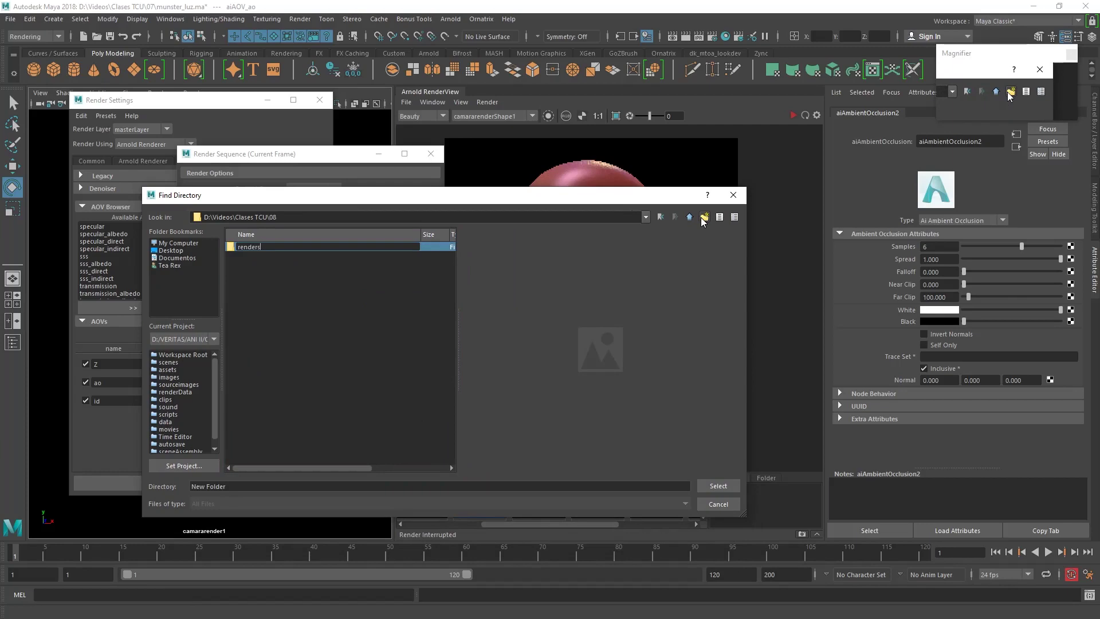
pyautogui.press('Return')
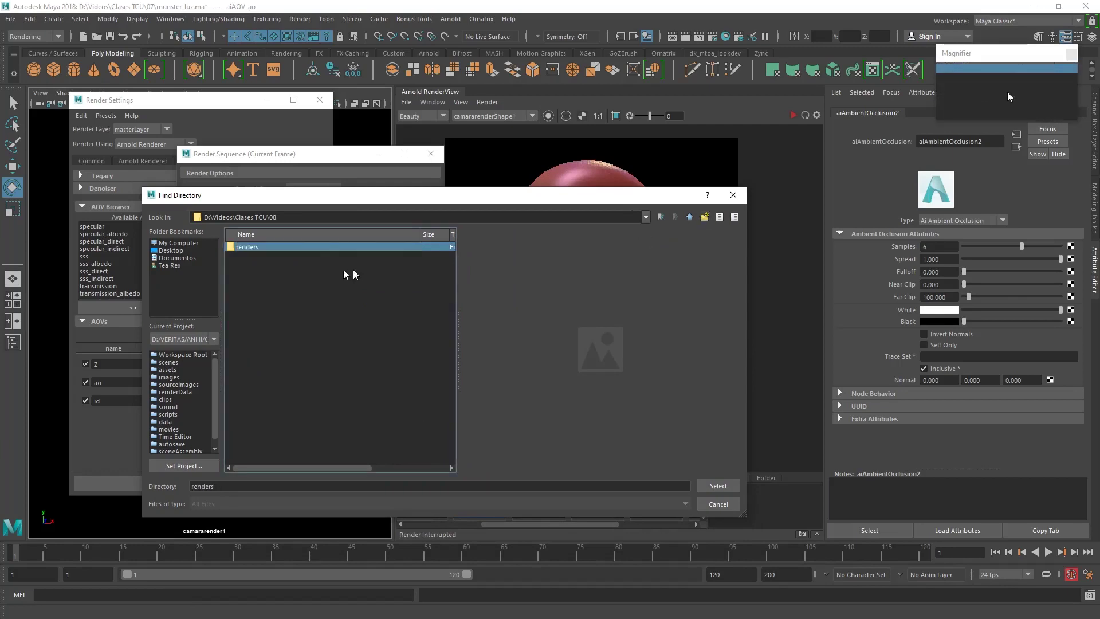
pyautogui.doubleClick(334, 247)
pyautogui.click(719, 485)
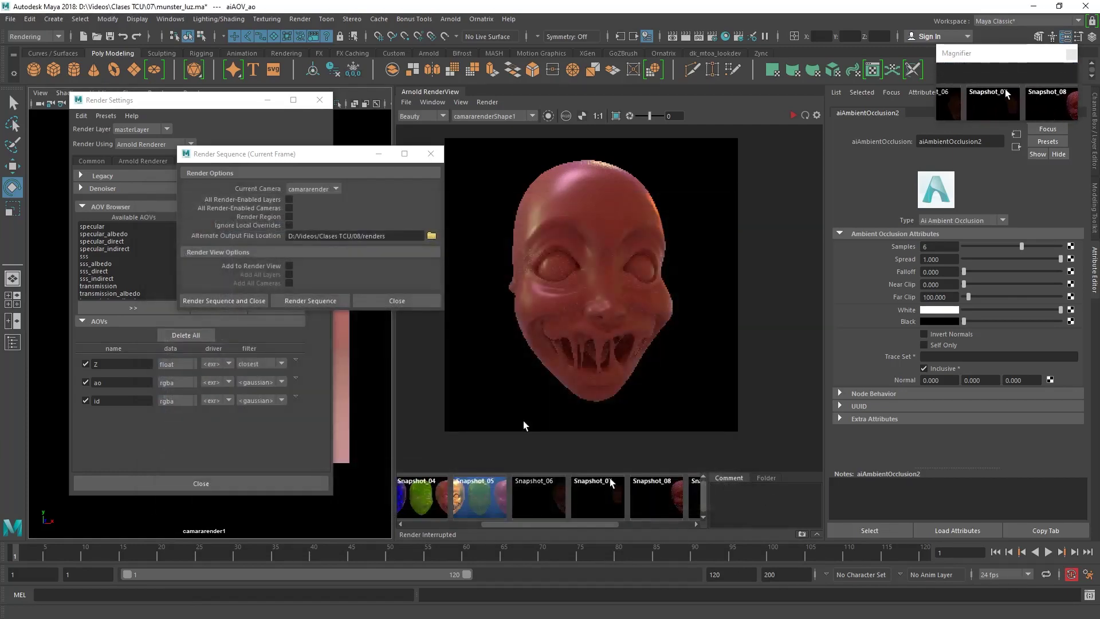
pyautogui.moveTo(337, 155); pyautogui.dragTo(254, 150)
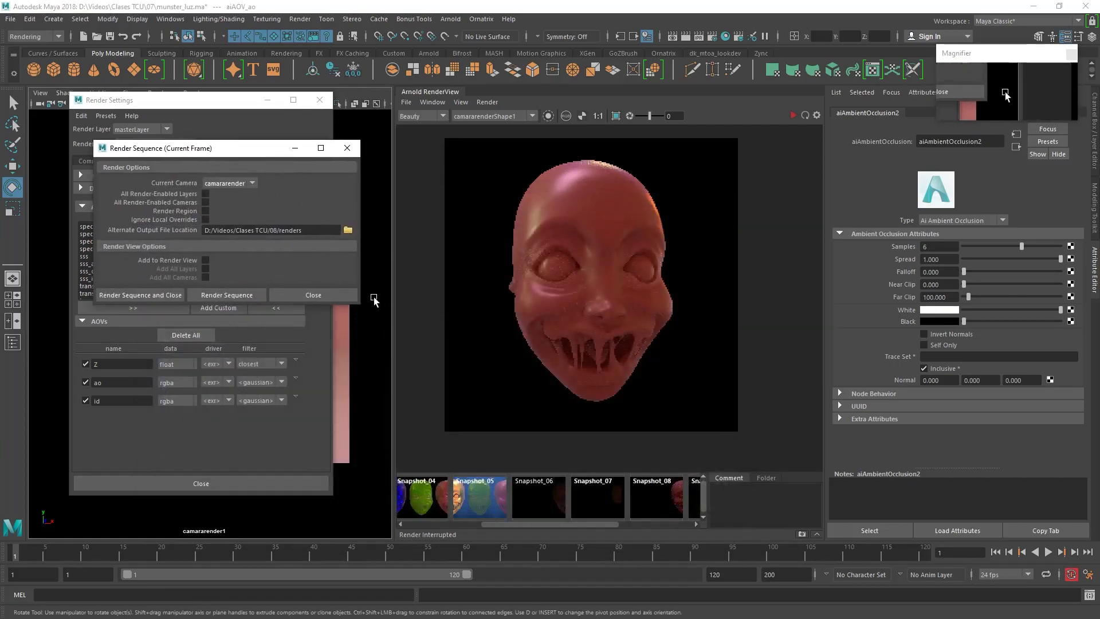
pyautogui.moveTo(357, 308); pyautogui.dragTo(420, 321)
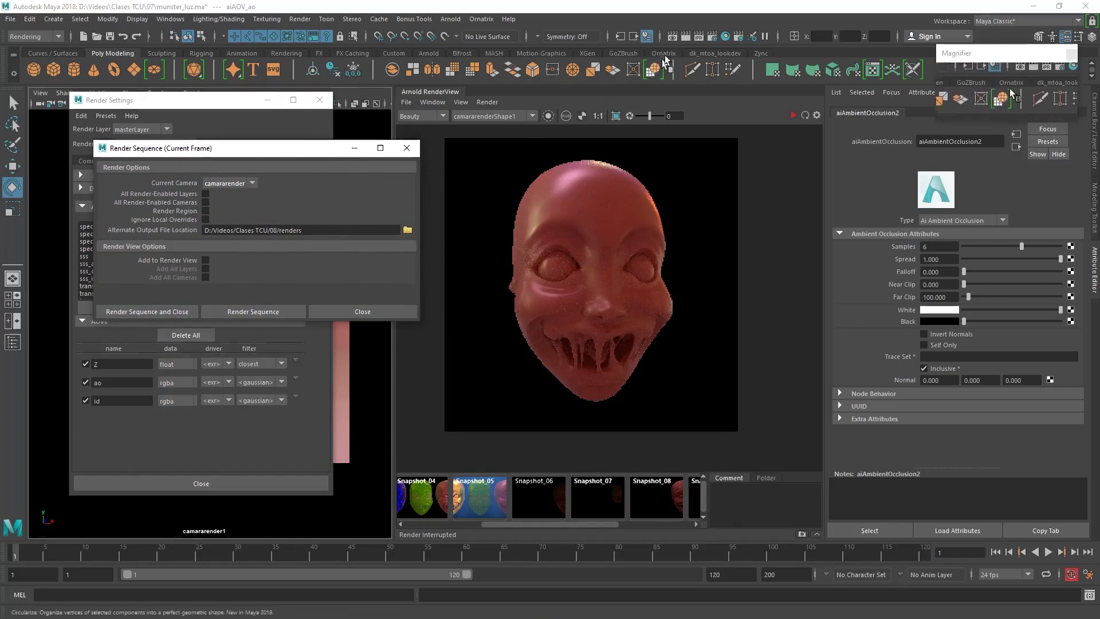
# Check the render view window's test resolution options, then close it.
pyautogui.click(672, 39)
pyautogui.click(504, 195)
pyautogui.moveTo(526, 241)
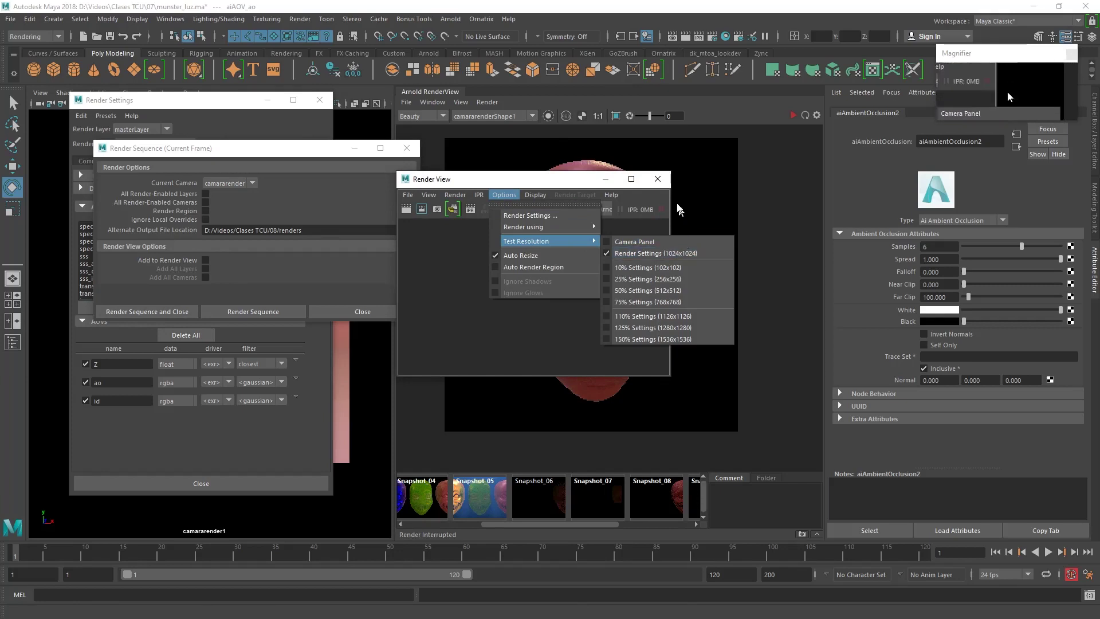
pyautogui.click(661, 179)
pyautogui.click(661, 180)
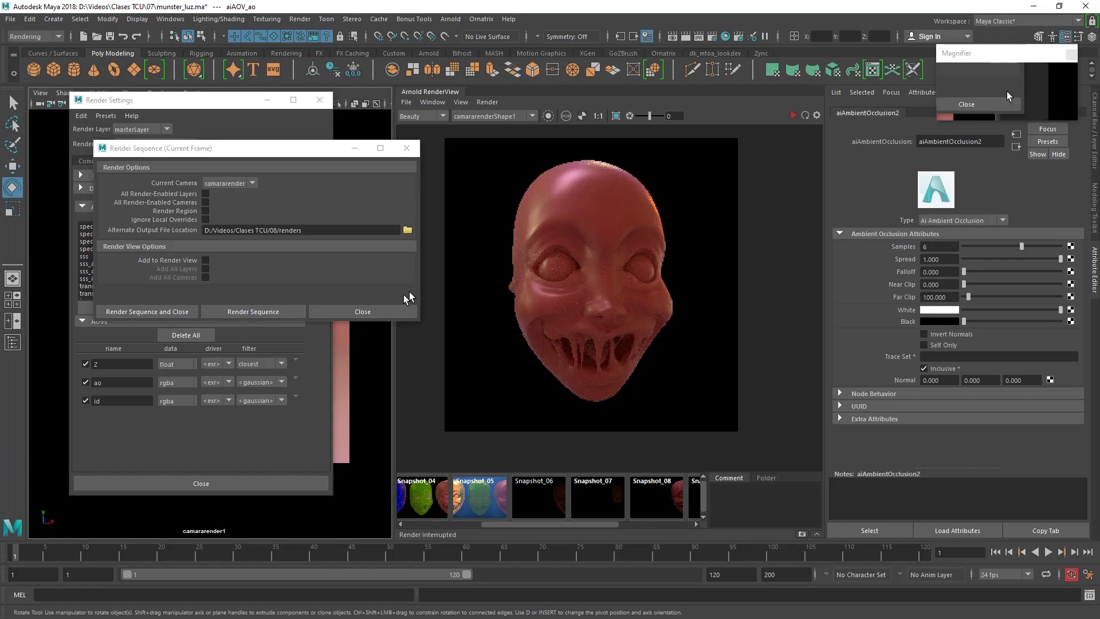
# In Render Settings Common, try name.#.ext frame naming with frames 1–49.
pyautogui.click(407, 148)
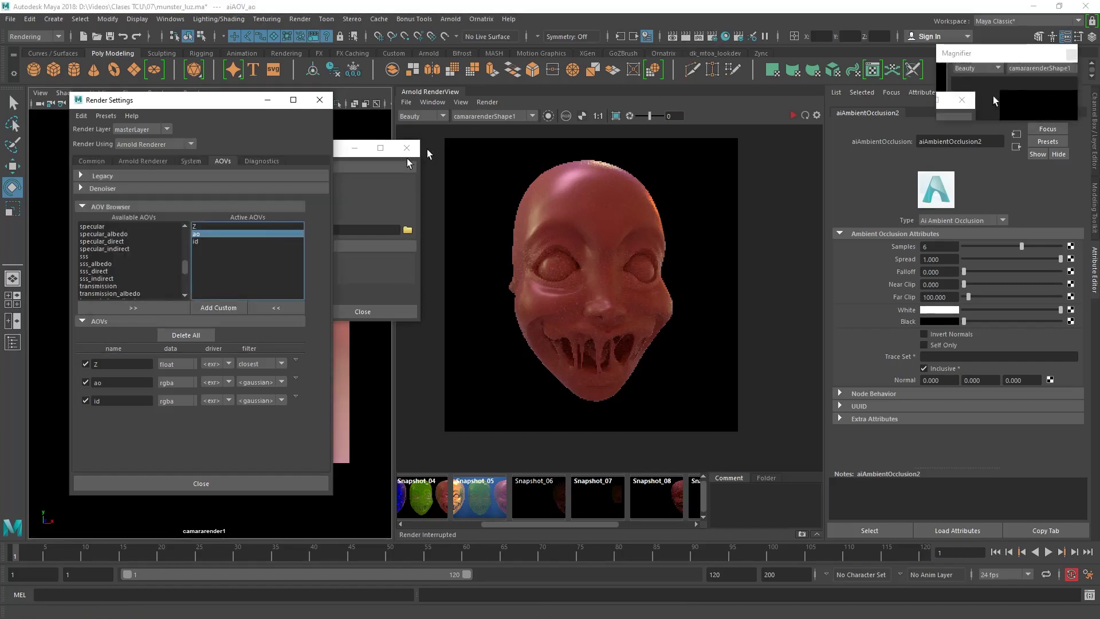
pyautogui.moveTo(238, 106); pyautogui.dragTo(856, 189)
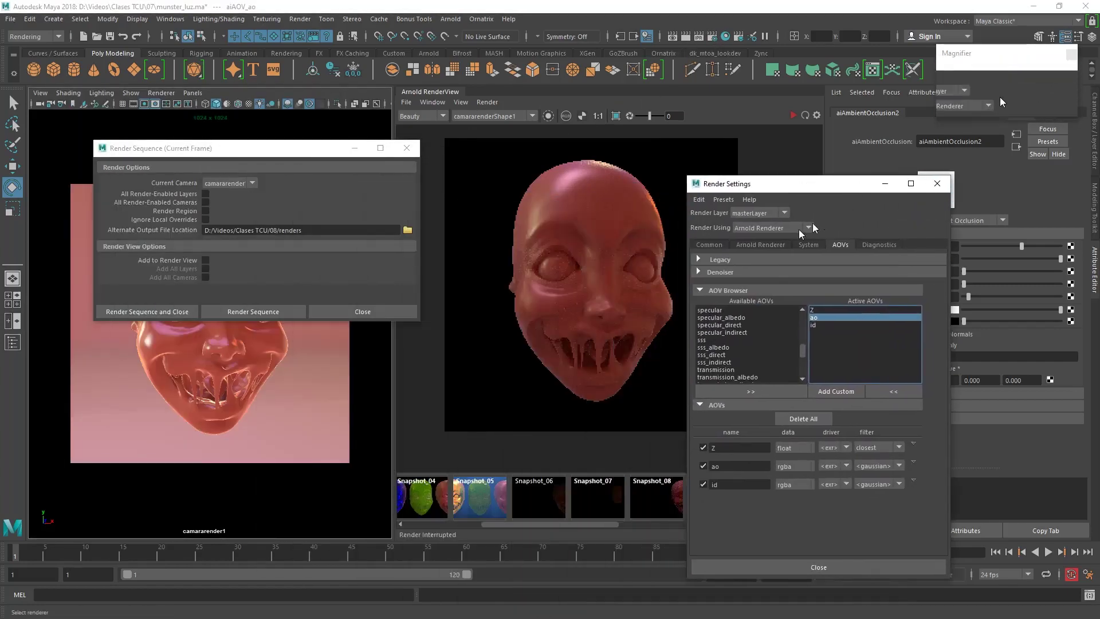
pyautogui.click(710, 244)
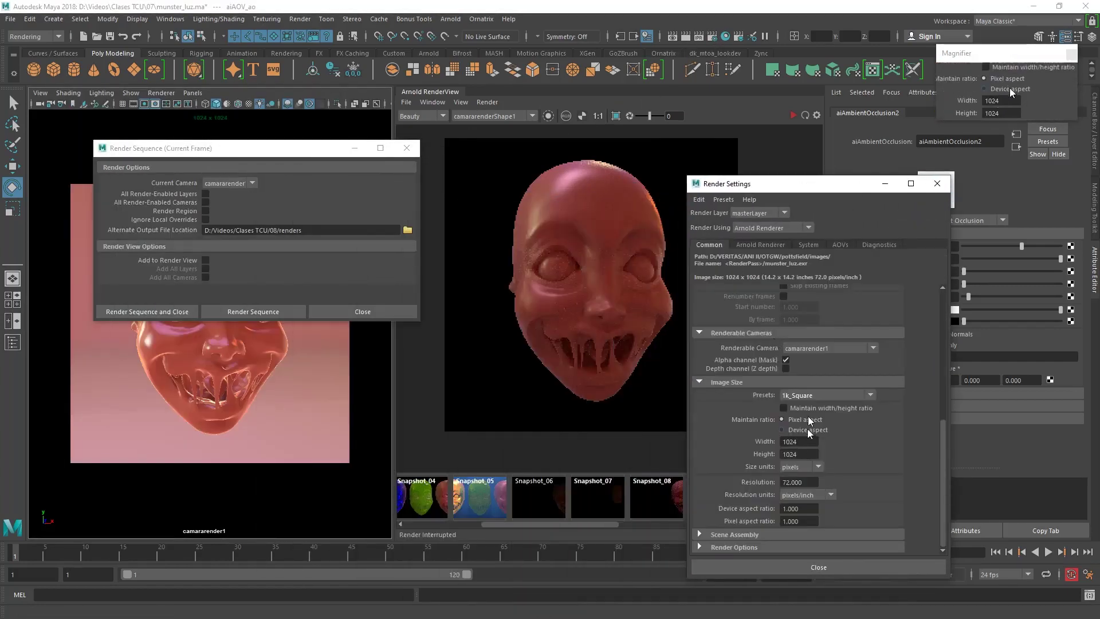
pyautogui.scroll(3, 754, 451)
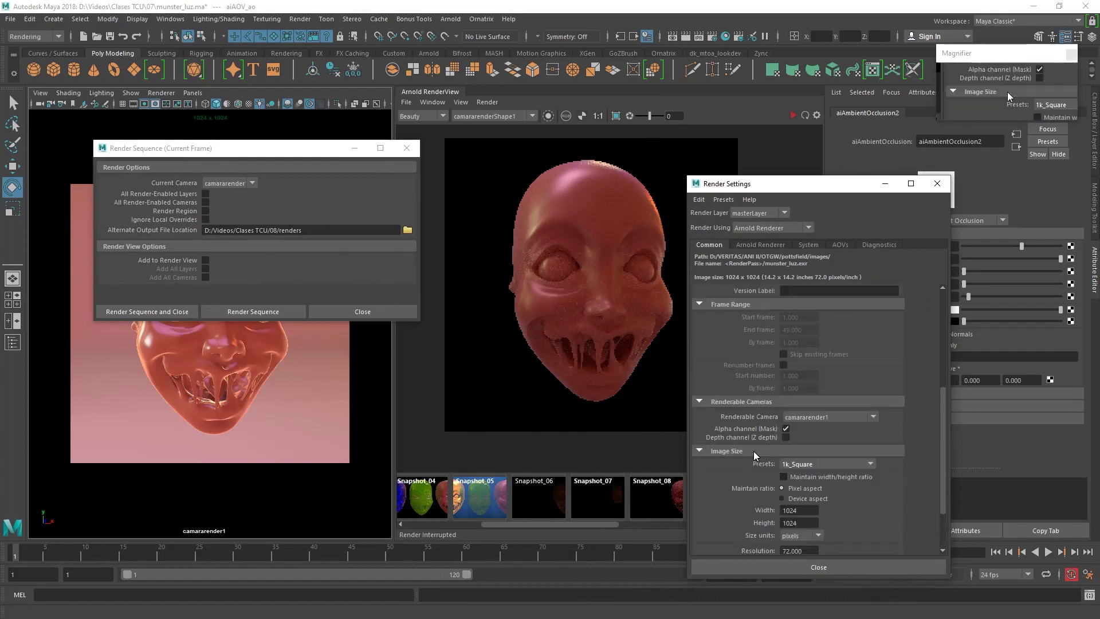
pyautogui.scroll(2, 754, 451)
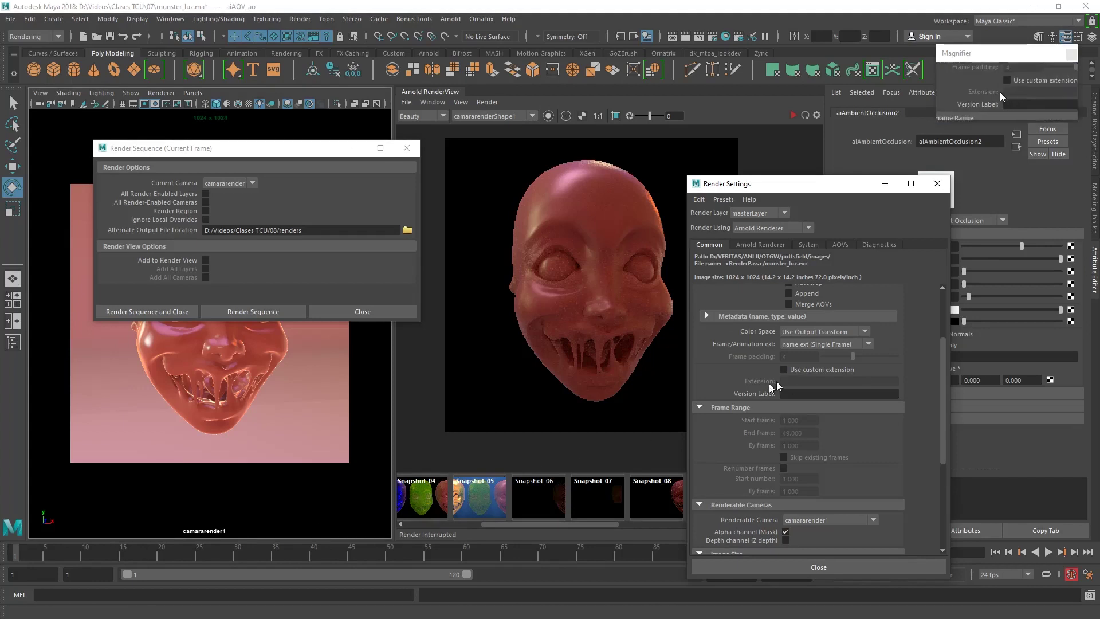
pyautogui.click(797, 345)
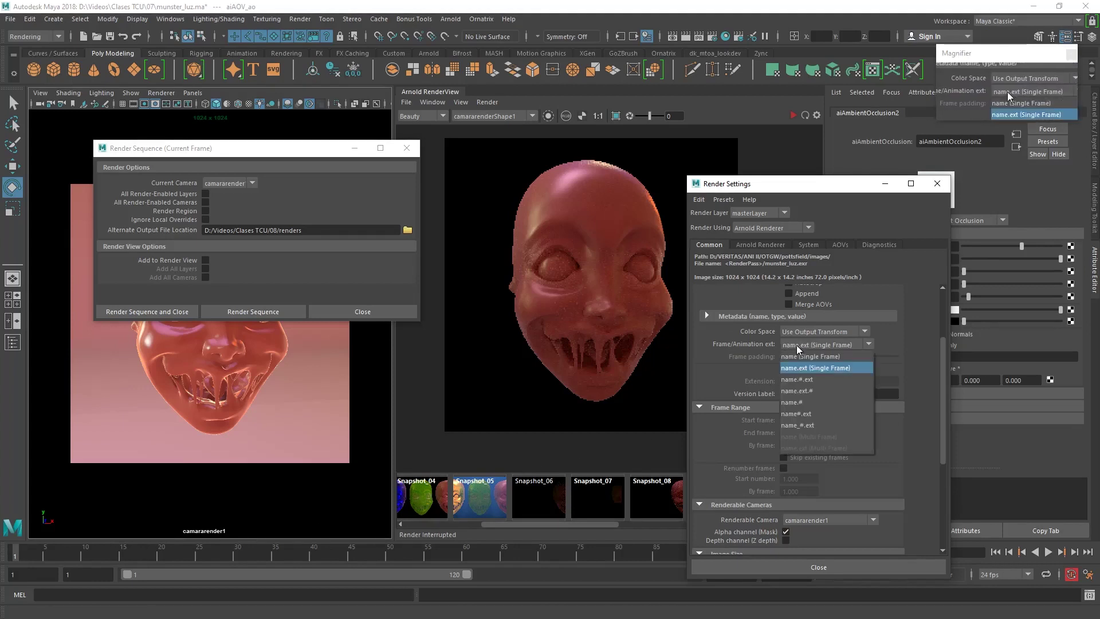
pyautogui.click(812, 380)
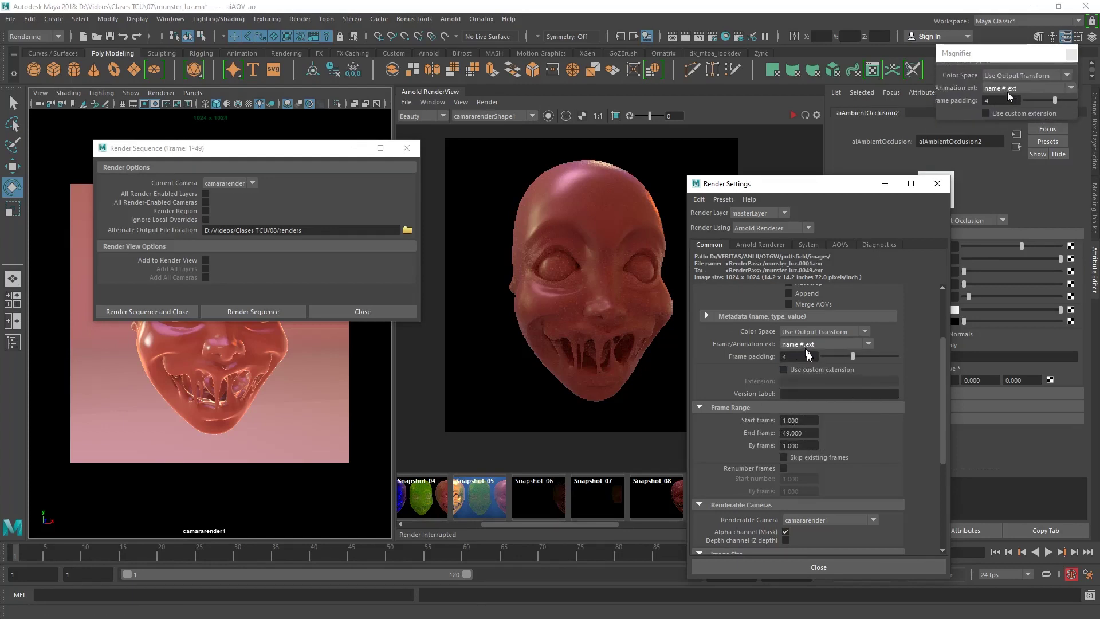
pyautogui.click(802, 420)
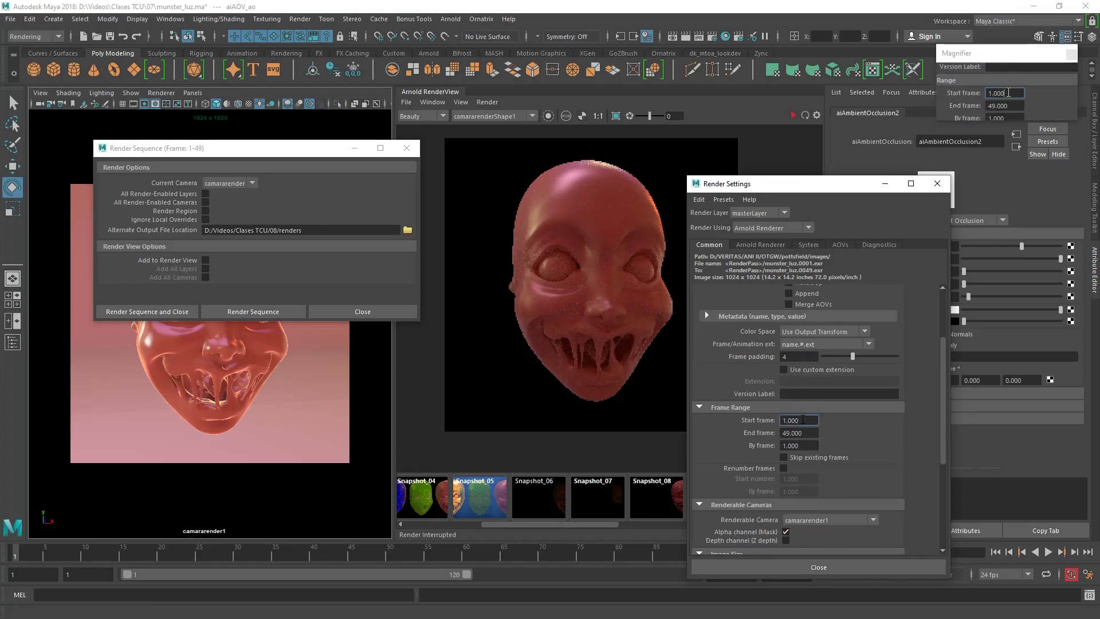
pyautogui.click(805, 433)
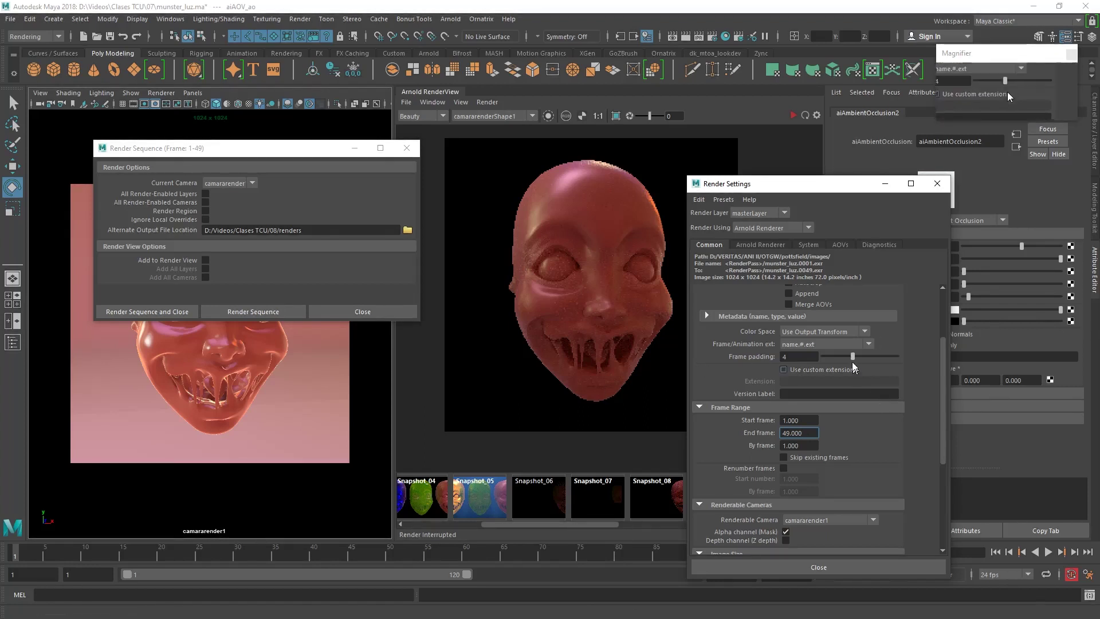
# Revert to name.ext (Single Frame) output and close Render Settings.
pyautogui.click(845, 342)
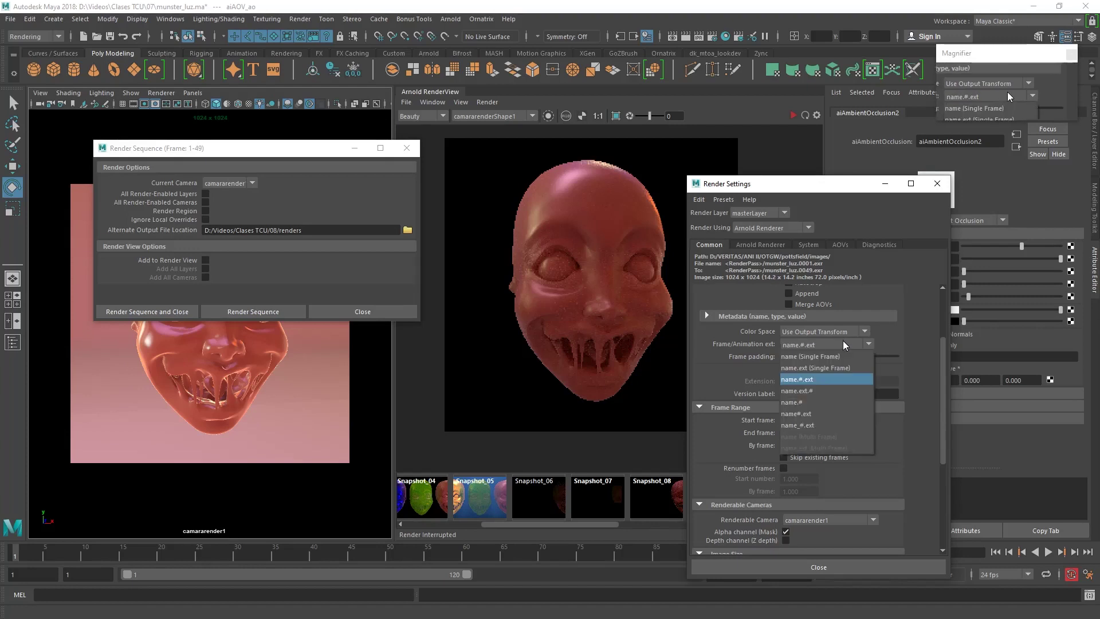
pyautogui.click(804, 368)
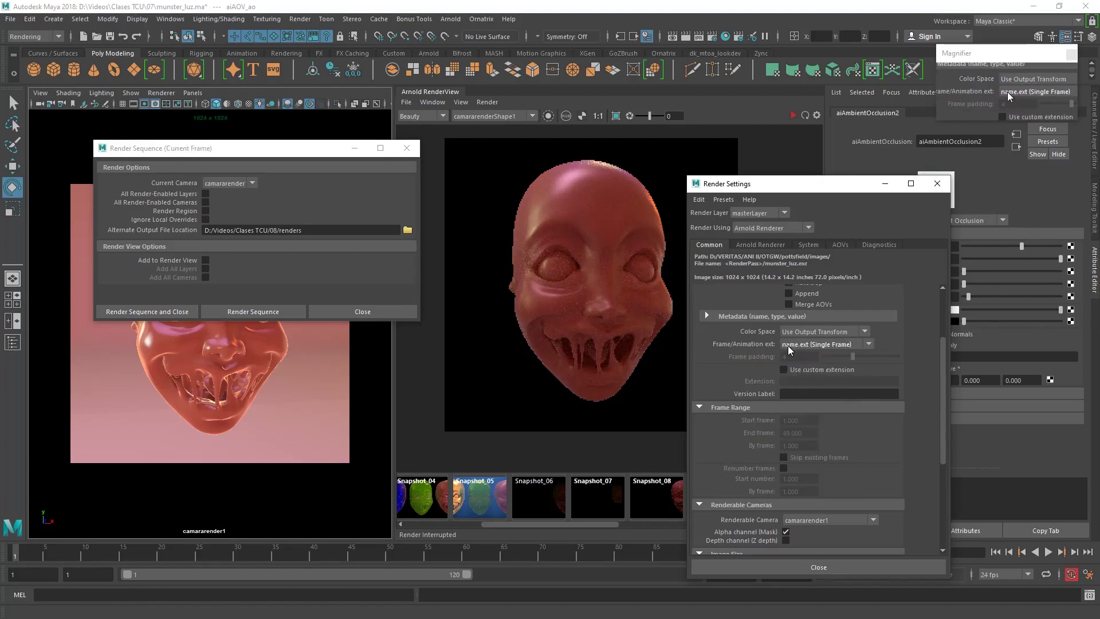
pyautogui.click(819, 567)
# Render the current-frame sequence into renders and zoom in on the monster face.
pyautogui.click(461, 102)
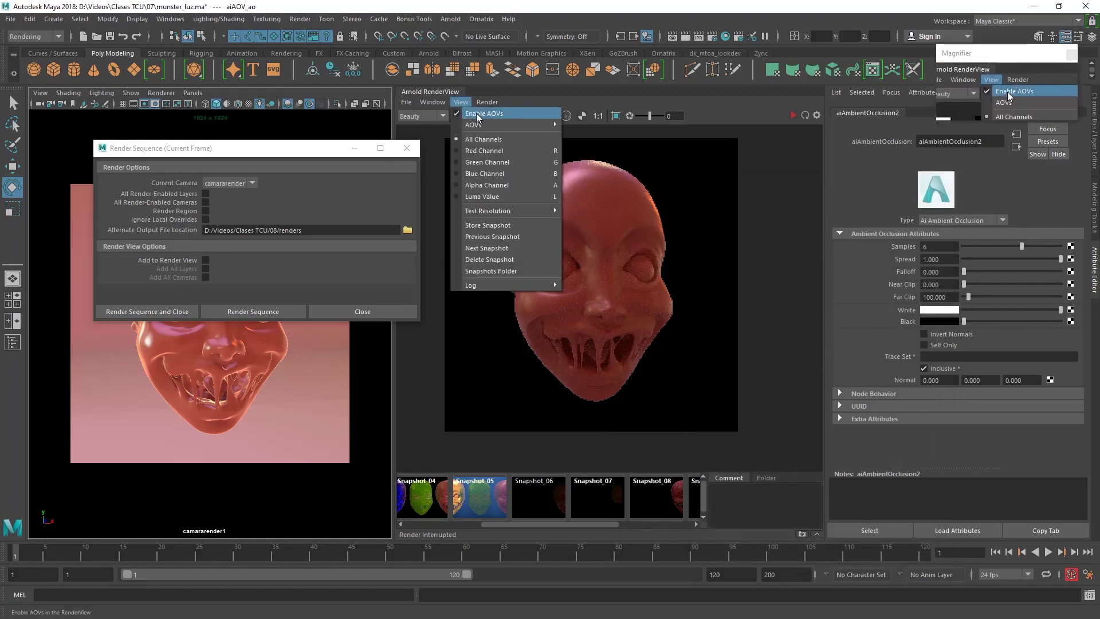
pyautogui.click(276, 239)
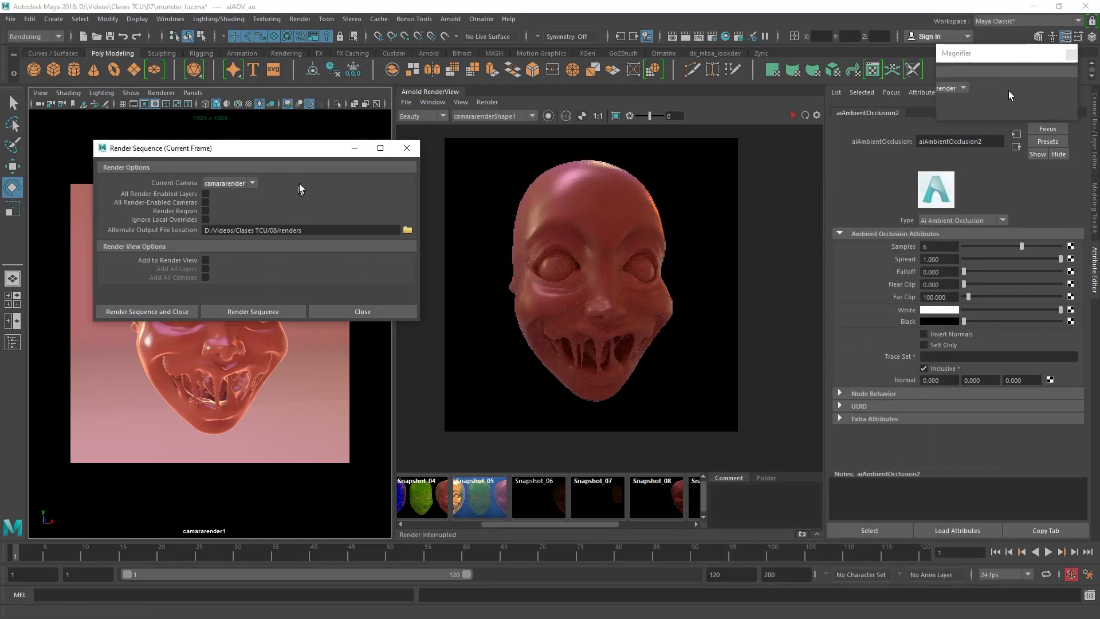
pyautogui.click(222, 316)
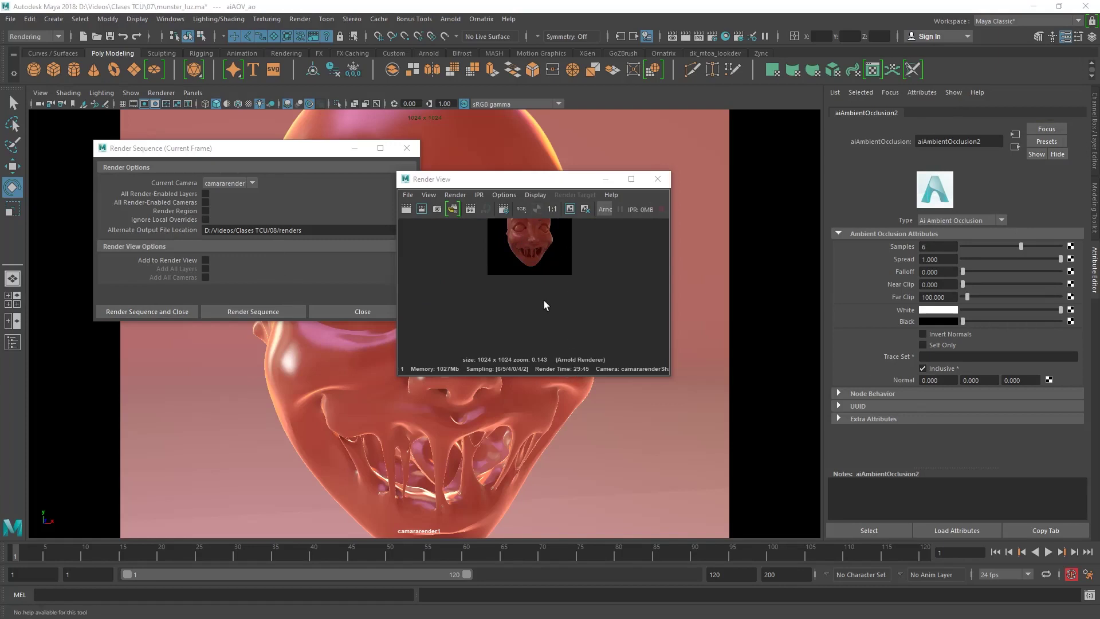
pyautogui.scroll(2, 528, 256)
pyautogui.scroll(2, 528, 256)
pyautogui.scroll(2, 527, 253)
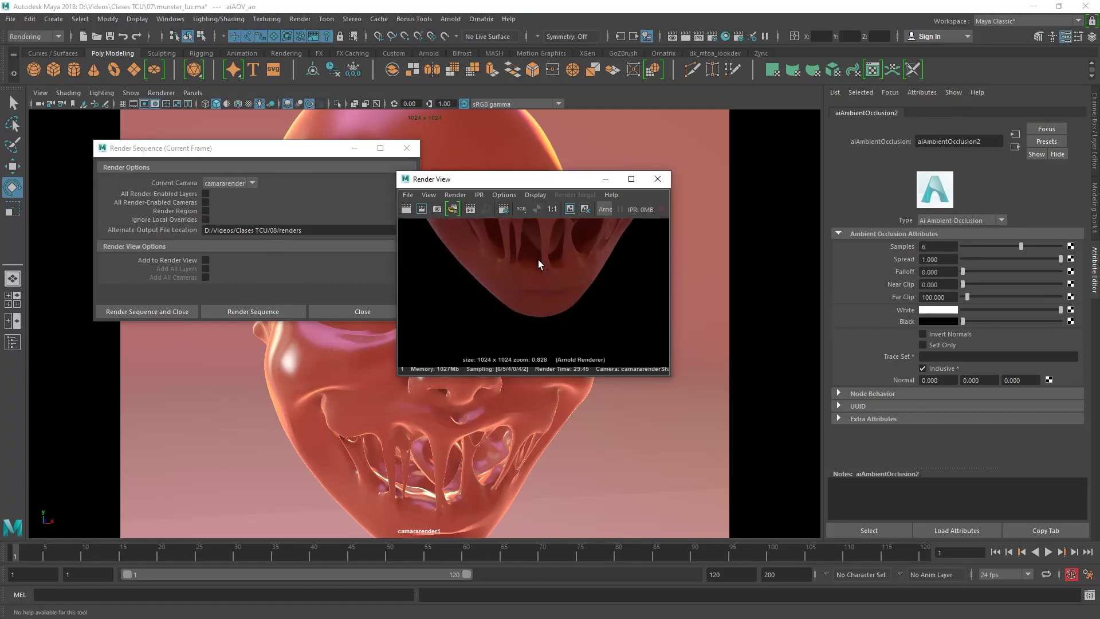
pyautogui.scroll(-3, 563, 267)
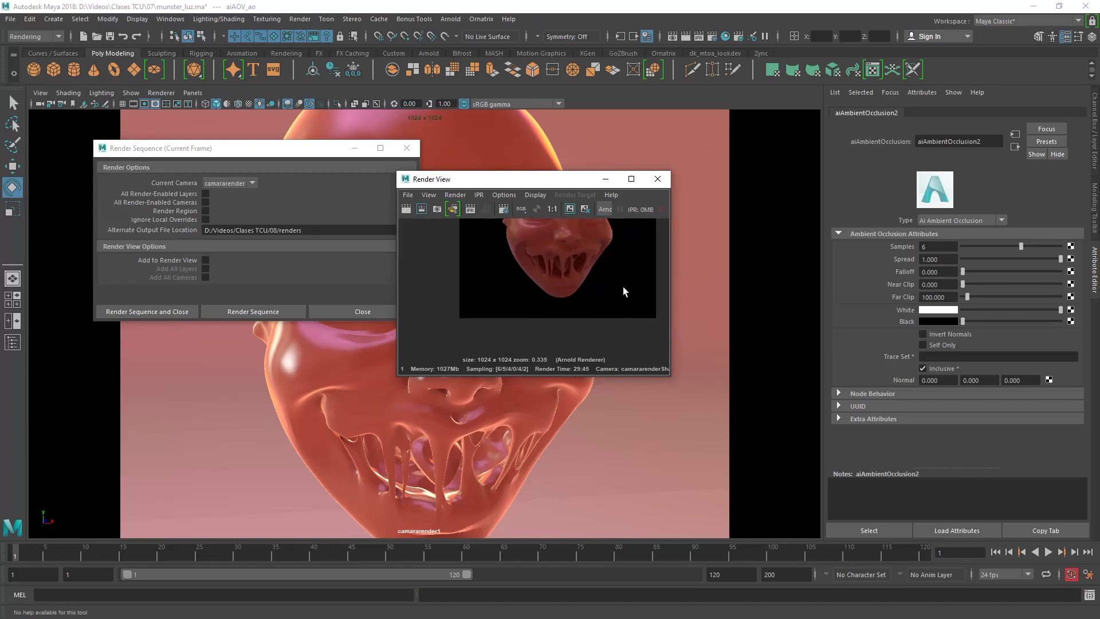
pyautogui.moveTo(623, 287); pyautogui.dragTo(594, 284)
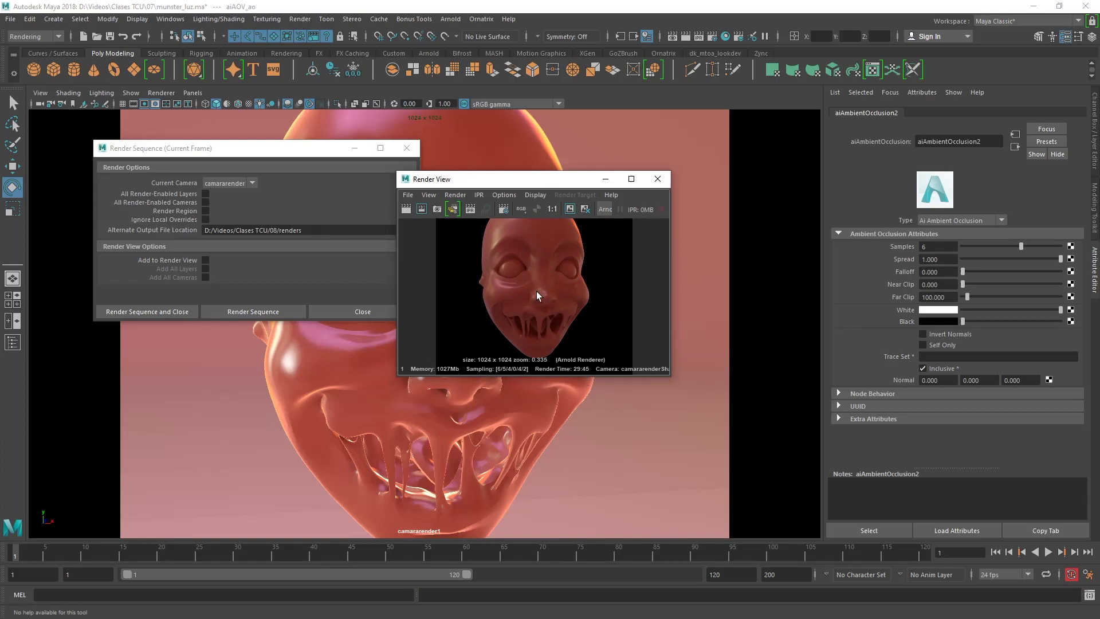
# Inspect the render up close, then show the renders folder with ao, beauty, id, Z passes.
pyautogui.scroll(2, 536, 291)
pyautogui.scroll(3, 559, 259)
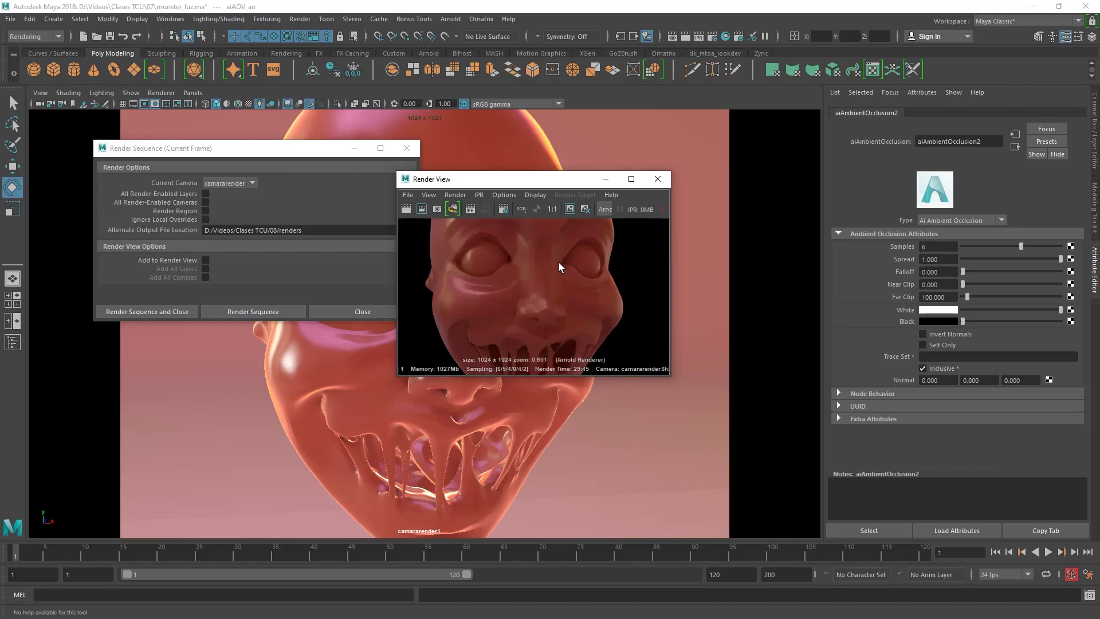
pyautogui.scroll(3, 545, 261)
pyautogui.scroll(2, 527, 252)
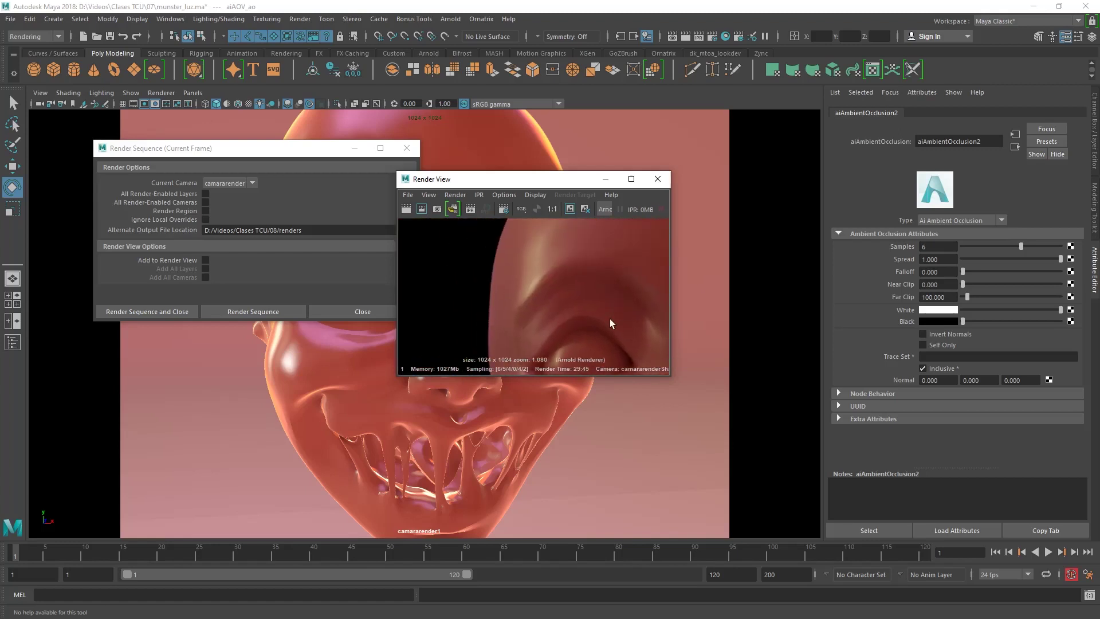
pyautogui.scroll(2, 573, 298)
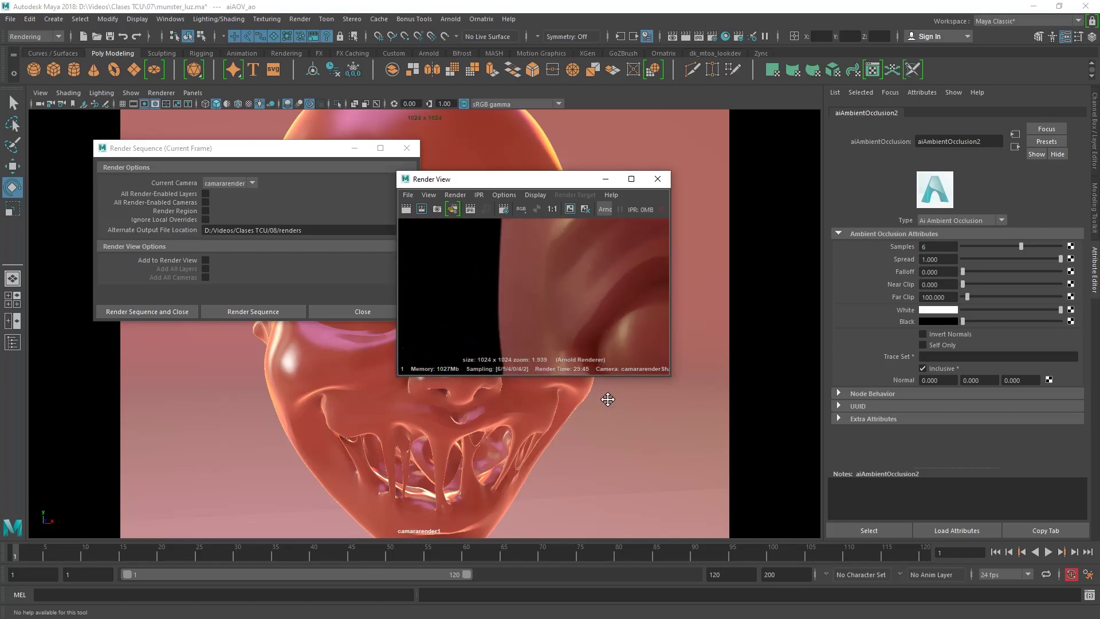
pyautogui.scroll(-3, 573, 281)
pyautogui.scroll(-4, 526, 294)
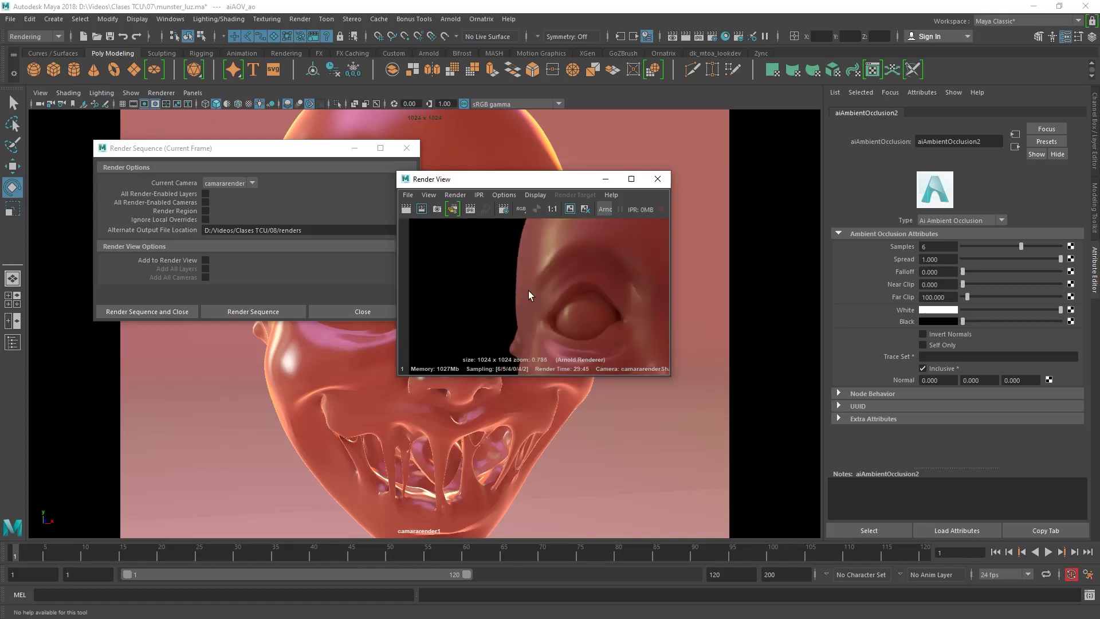
pyautogui.scroll(-4, 526, 295)
pyautogui.scroll(-4, 583, 299)
pyautogui.scroll(2, 584, 298)
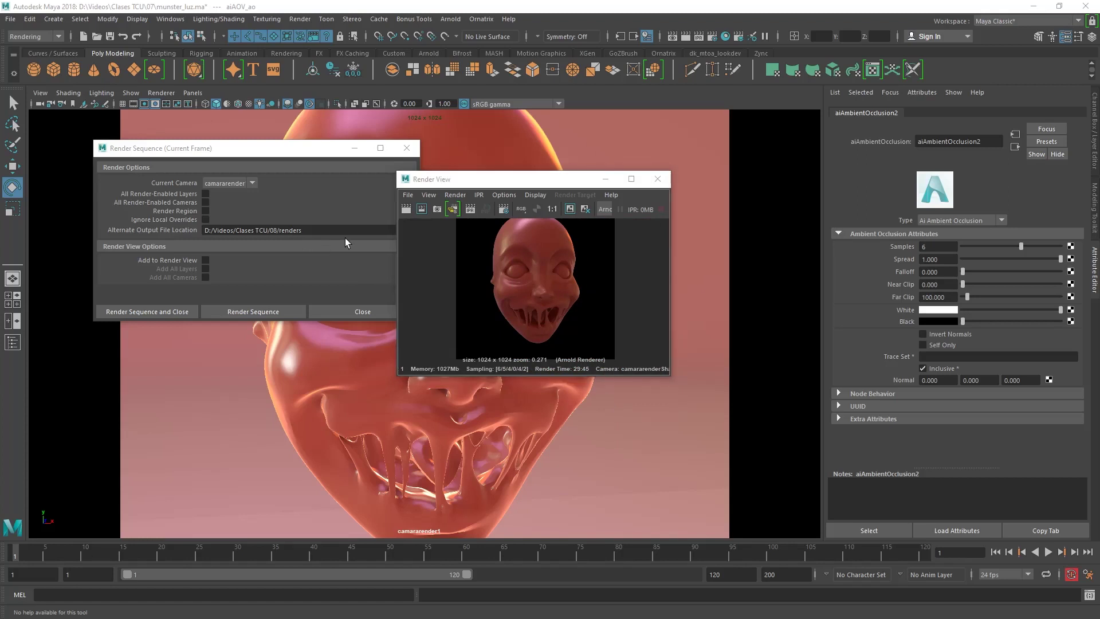
pyautogui.hotkey('alt', 'Tab')
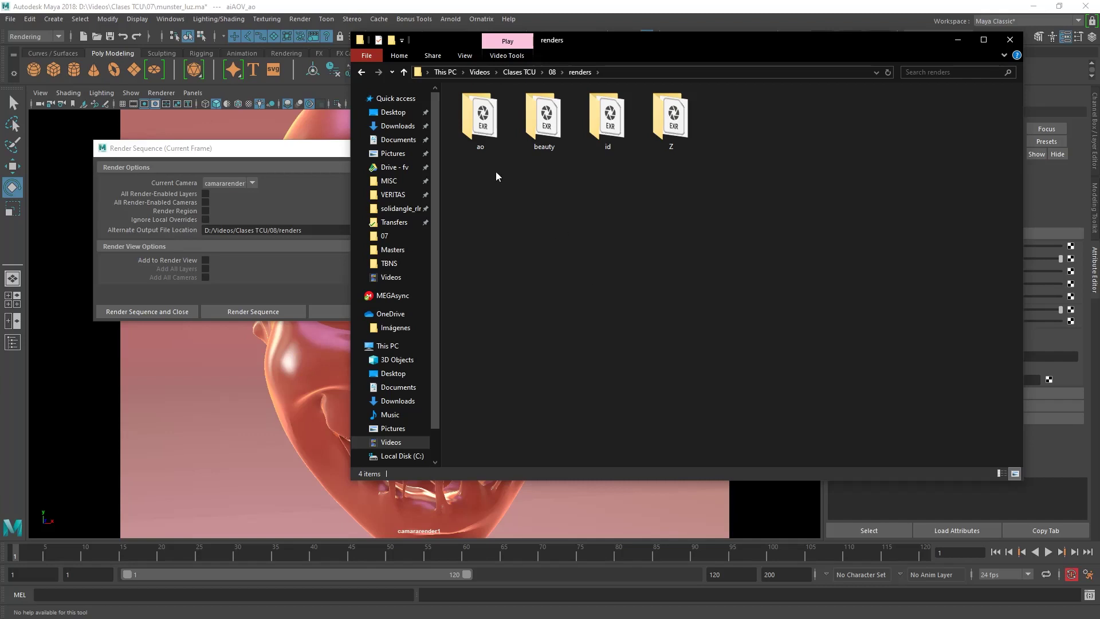
# Open the beauty pass folder and launch munster_luz_1.exr in Photoshop.
pyautogui.click(486, 146)
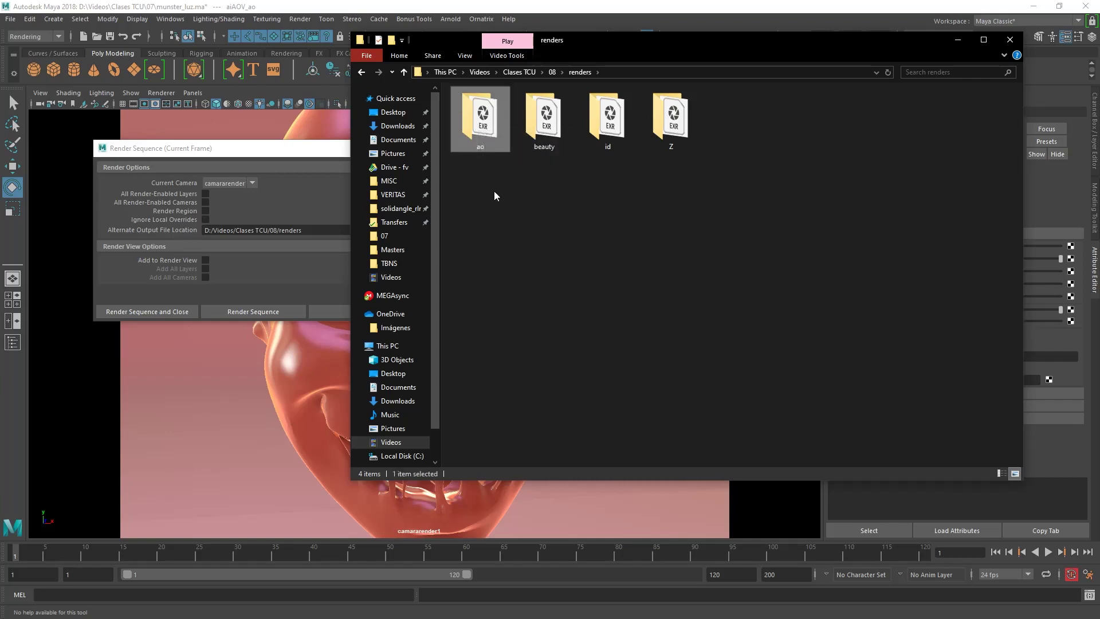
pyautogui.click(541, 121)
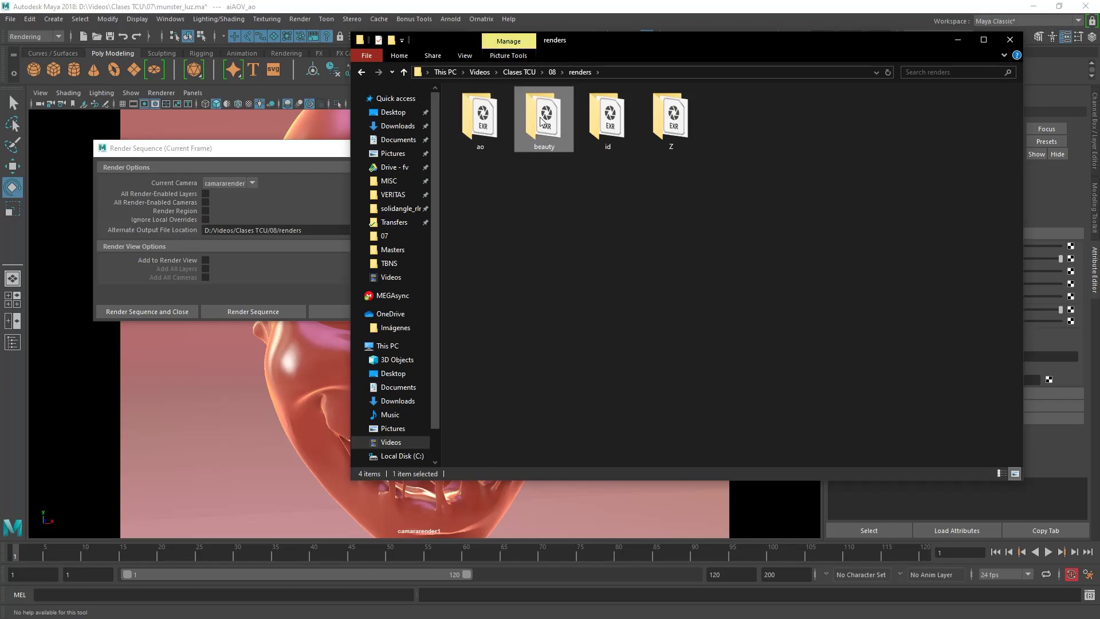
pyautogui.click(616, 117)
pyautogui.click(685, 125)
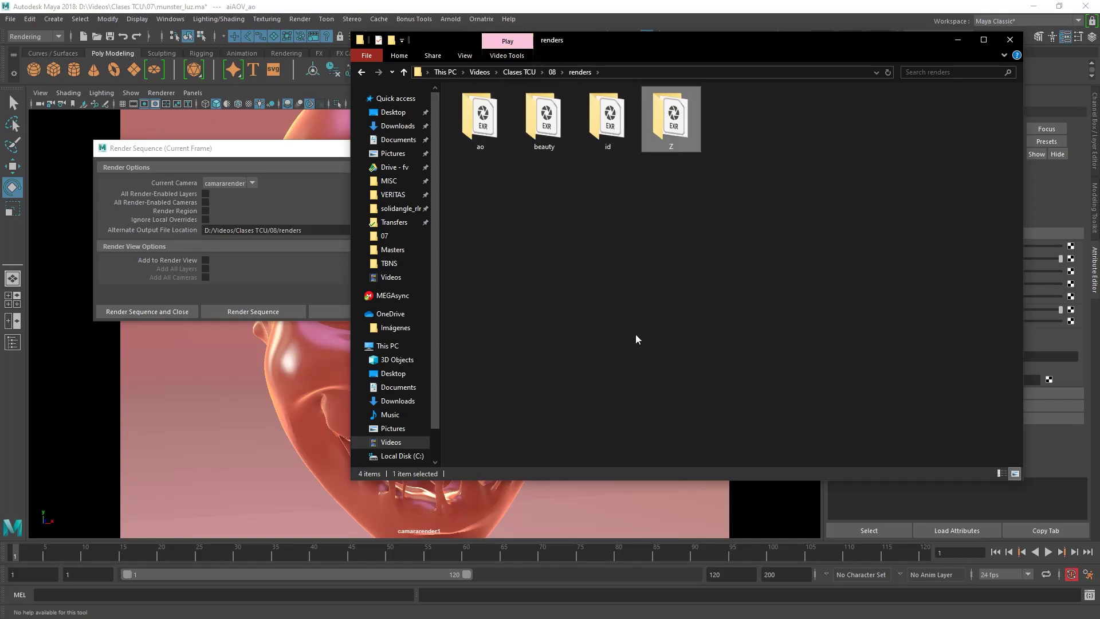
pyautogui.doubleClick(558, 129)
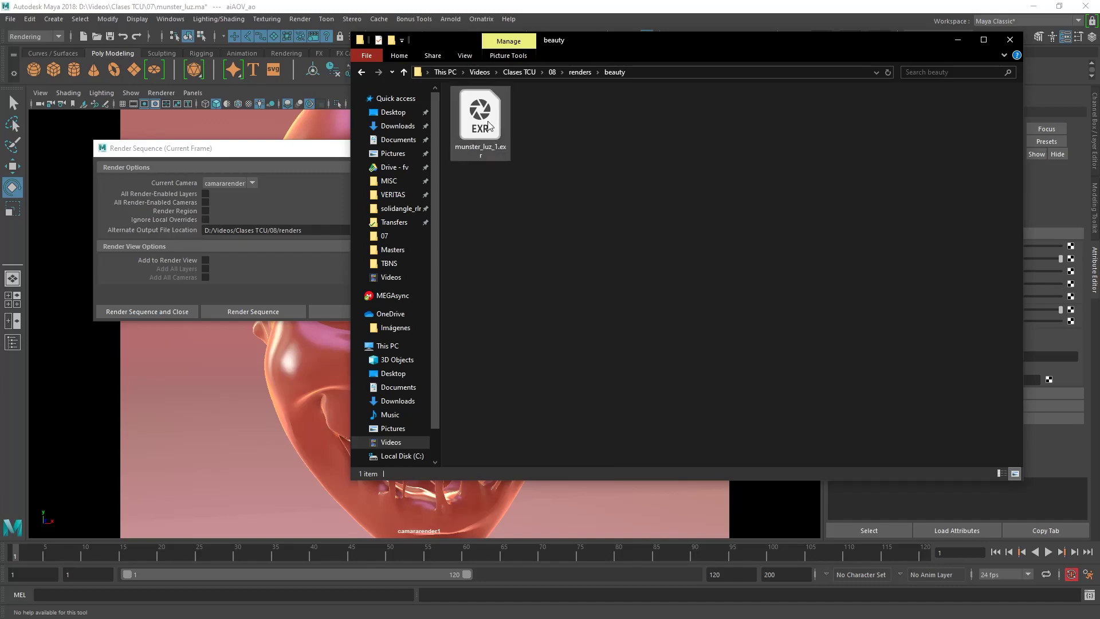
pyautogui.doubleClick(489, 126)
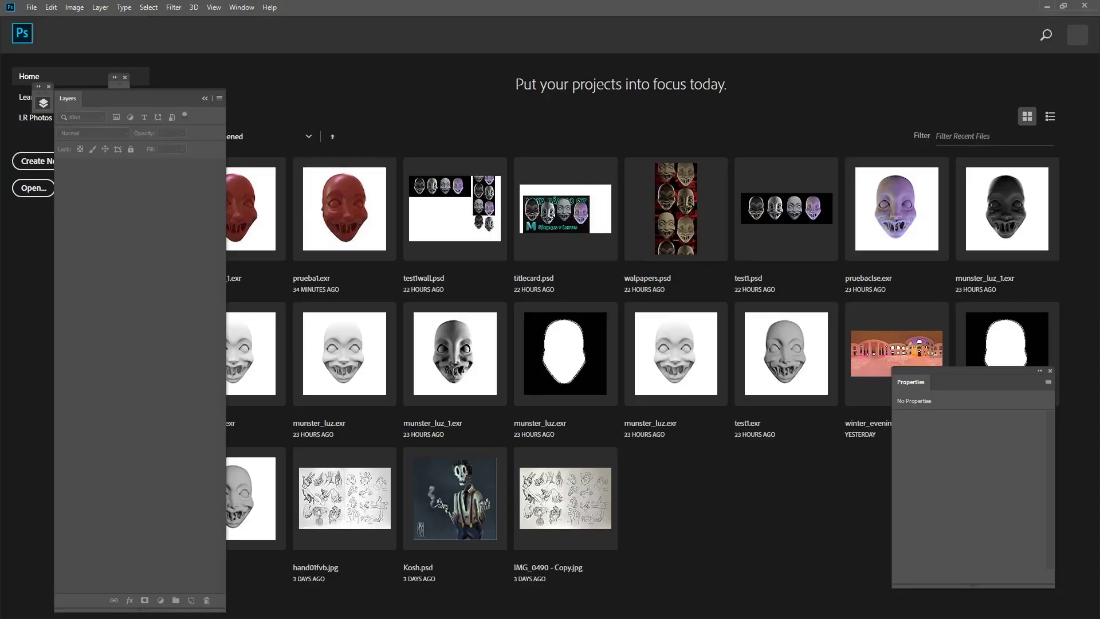
# Accept the OpenEXR read options with Alpha Channel Data as Transparency.
pyautogui.moveTo(548, 259); pyautogui.dragTo(719, 142)
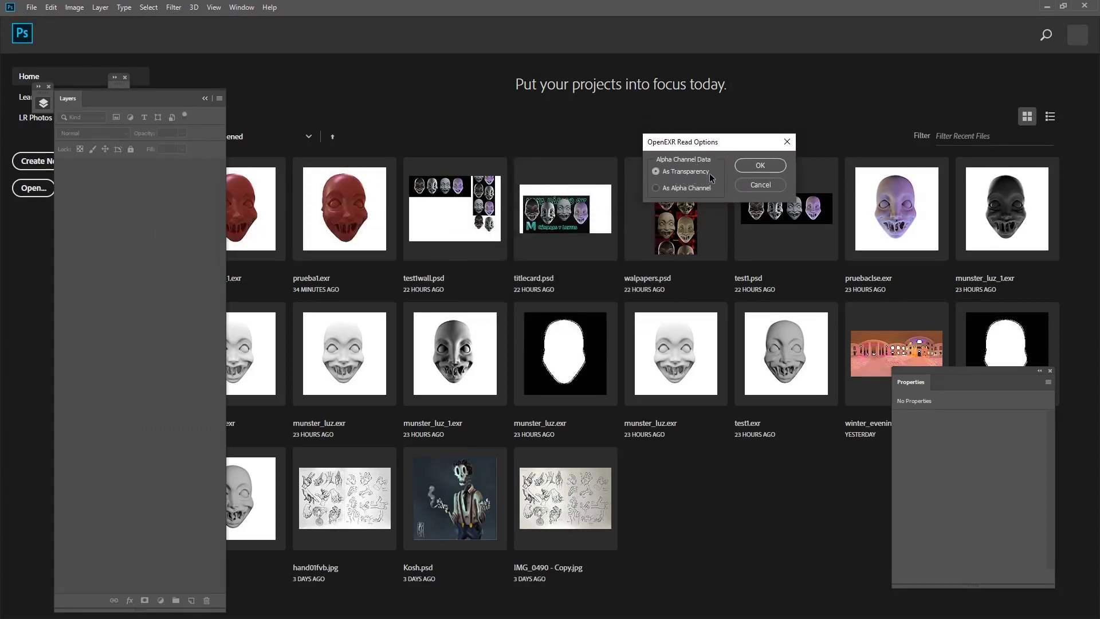
pyautogui.click(758, 166)
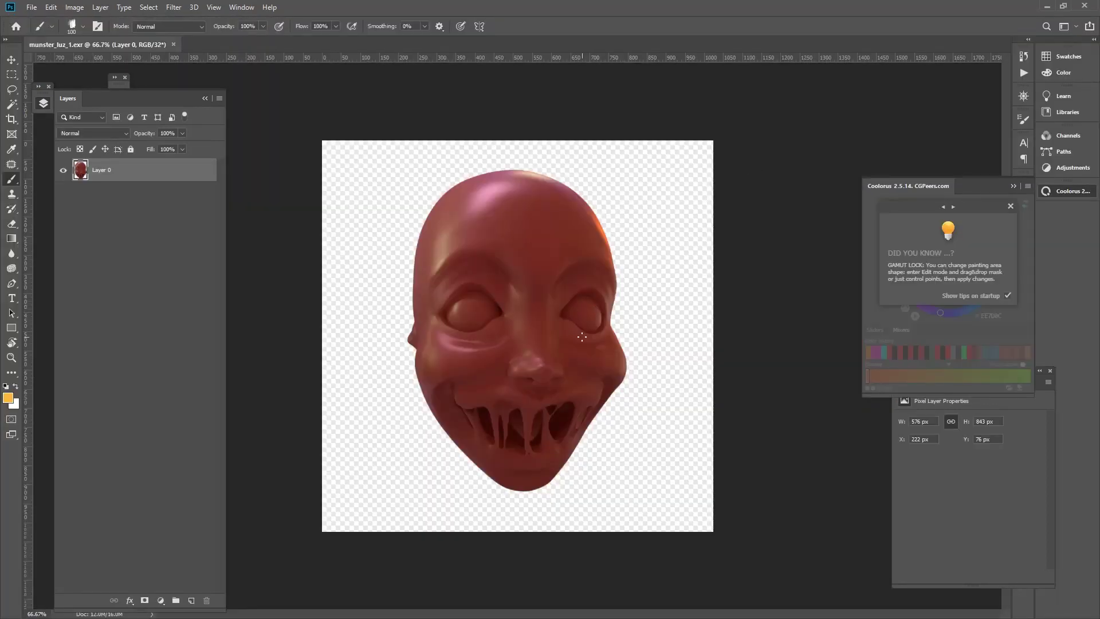
pyautogui.moveTo(491, 286)
pyautogui.mouseDown()
pyautogui.moveTo(523, 238)
pyautogui.moveTo(620, 166)
pyautogui.moveTo(590, 320)
pyautogui.moveTo(607, 242)
pyautogui.moveTo(547, 300)
pyautogui.moveTo(582, 201)
pyautogui.moveTo(619, 157)
pyautogui.moveTo(405, 278)
pyautogui.moveTo(467, 304)
pyautogui.mouseUp()
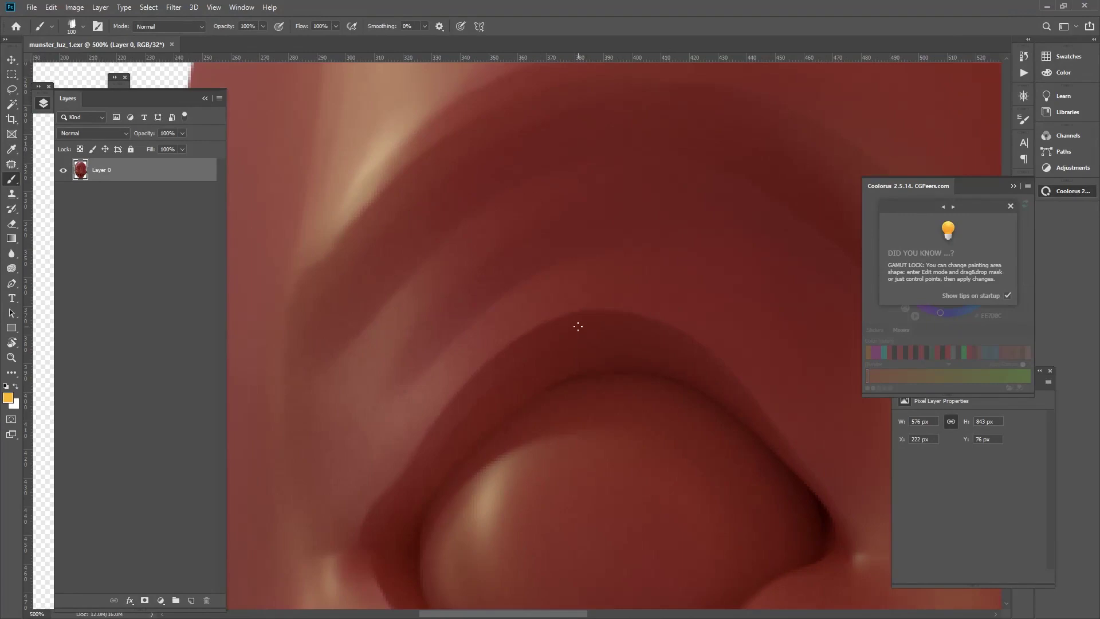
pyautogui.hotkey('ctrl', '1')
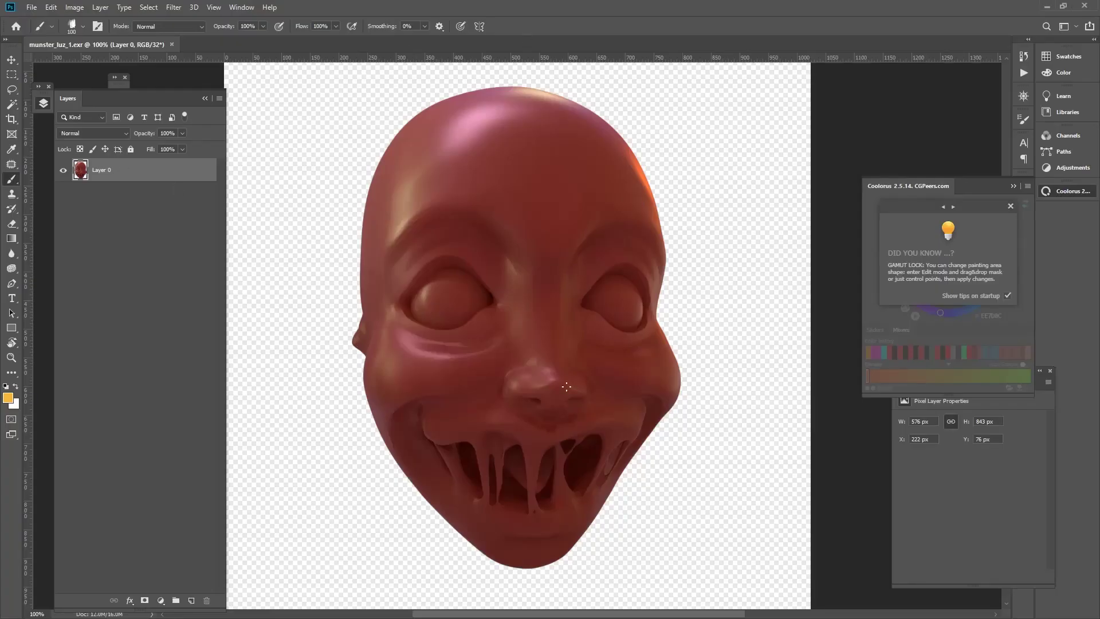
pyautogui.click(73, 7)
pyautogui.moveTo(103, 19)
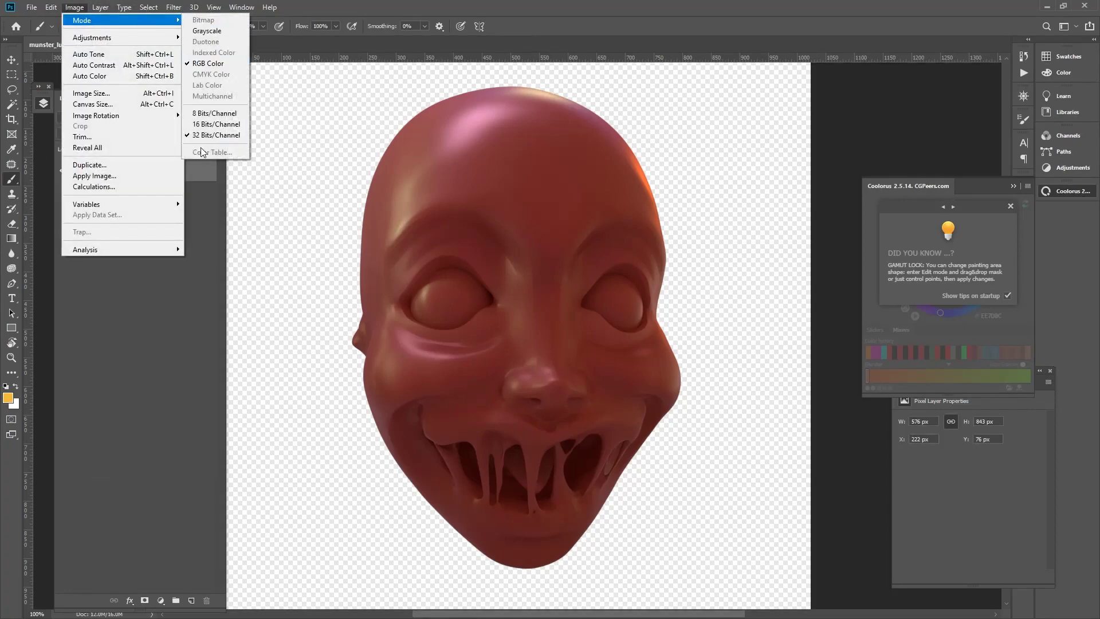
pyautogui.click(793, 182)
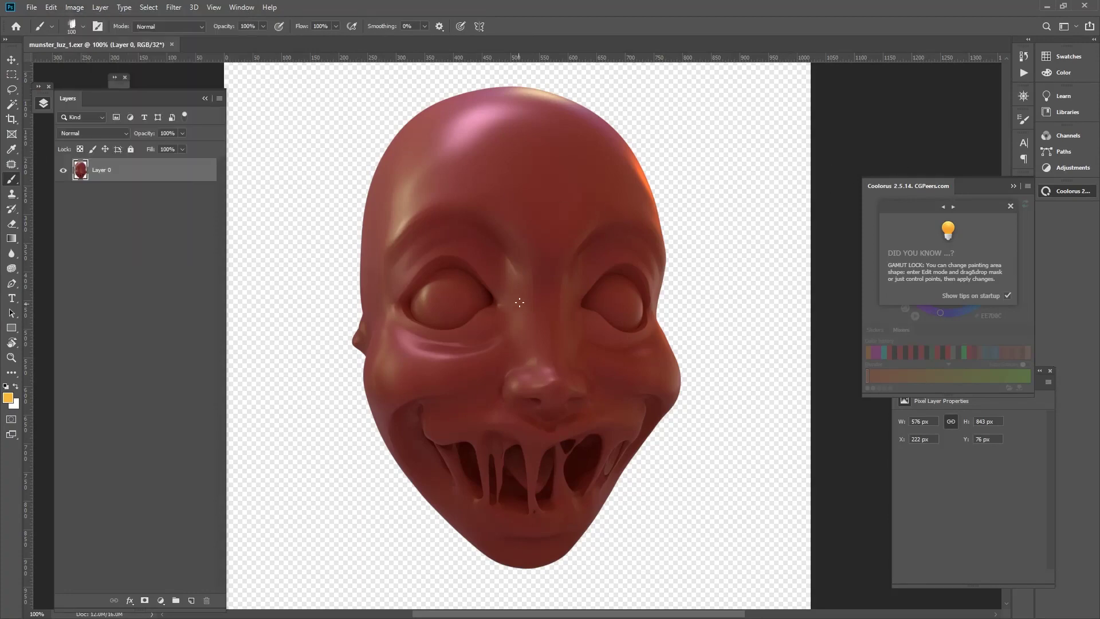
# Rename Layer 0 to Beauty.
pyautogui.doubleClick(109, 170)
pyautogui.write('Beauty')
pyautogui.press('Return')
# Add a new layer beneath Beauty and fill it with black.
pyautogui.click(191, 600)
pyautogui.moveTo(174, 185); pyautogui.dragTo(167, 211)
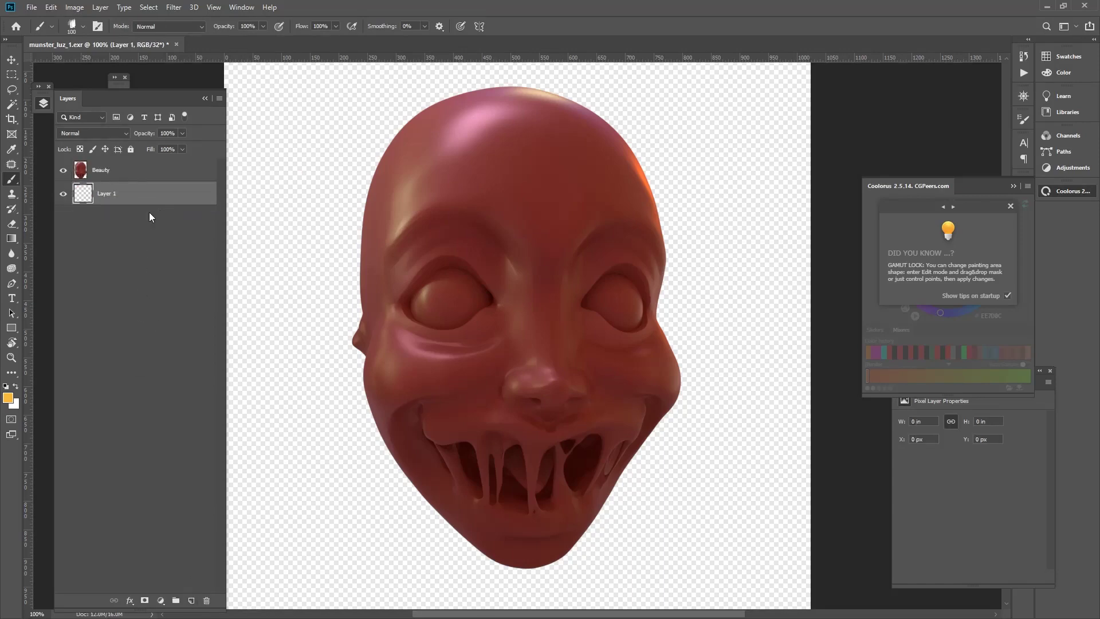
pyautogui.click(5, 386)
pyautogui.hotkey('alt', 'BackSpace')
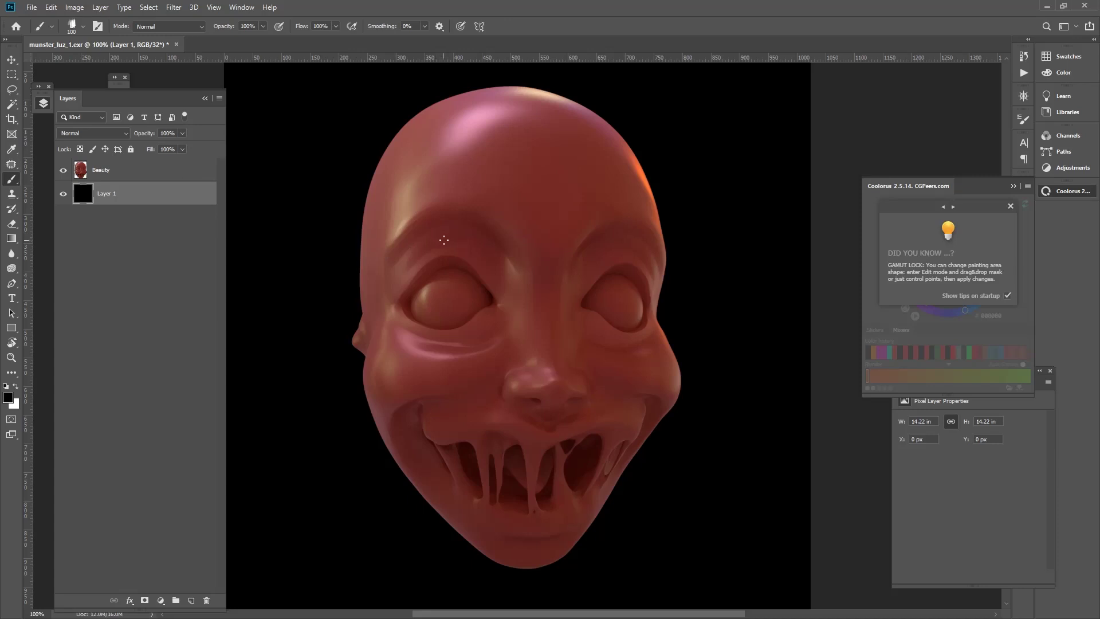
pyautogui.scroll(-1, 468, 241)
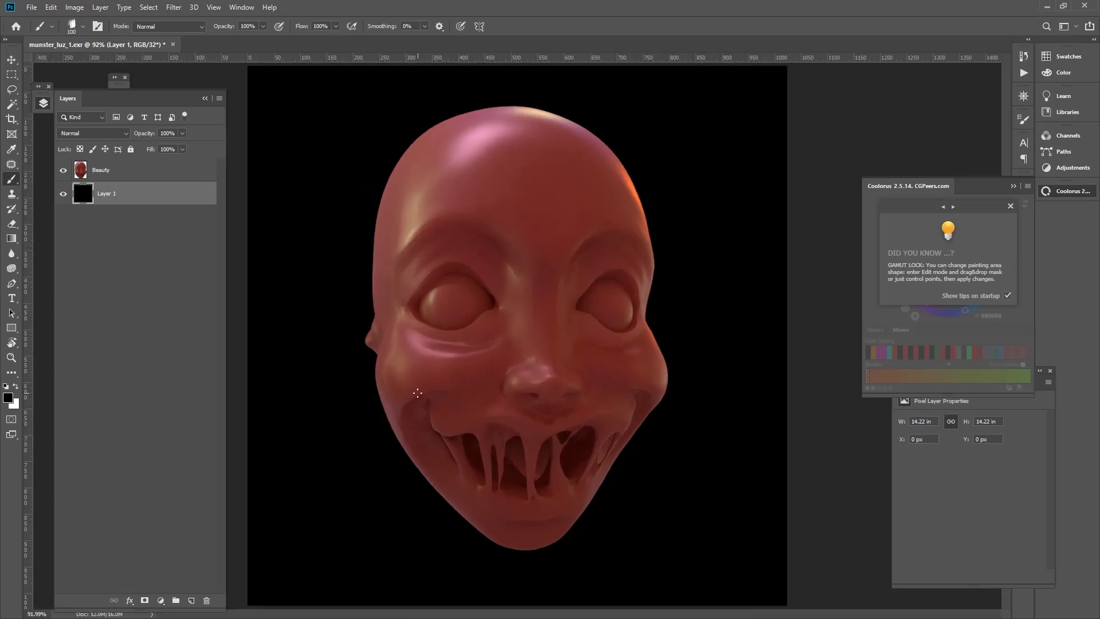
pyautogui.click(144, 172)
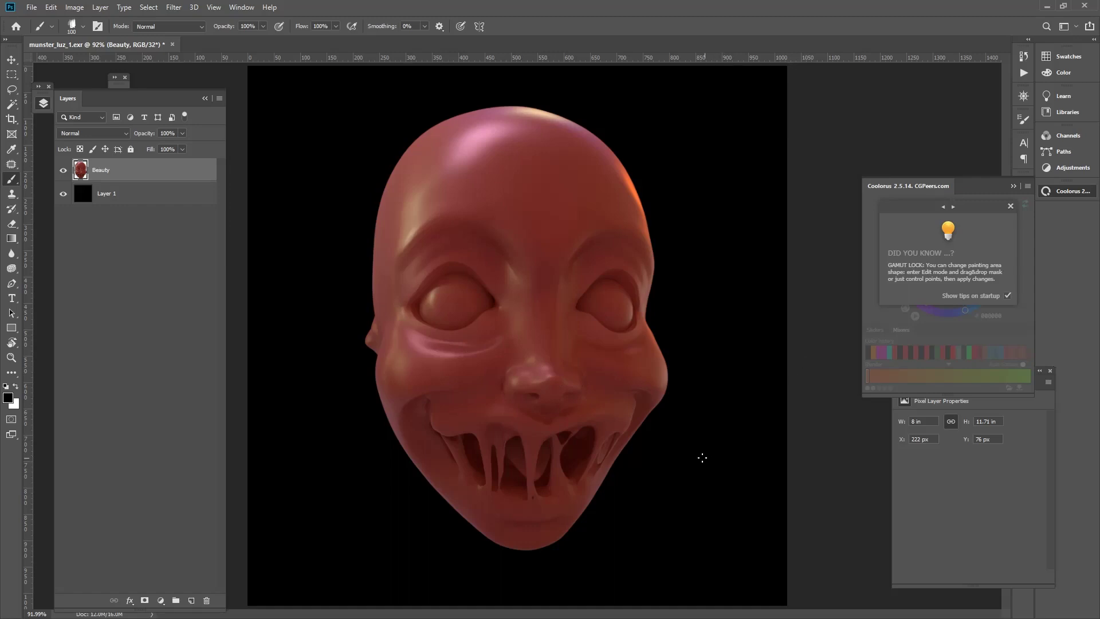
pyautogui.scroll(2, 502, 459)
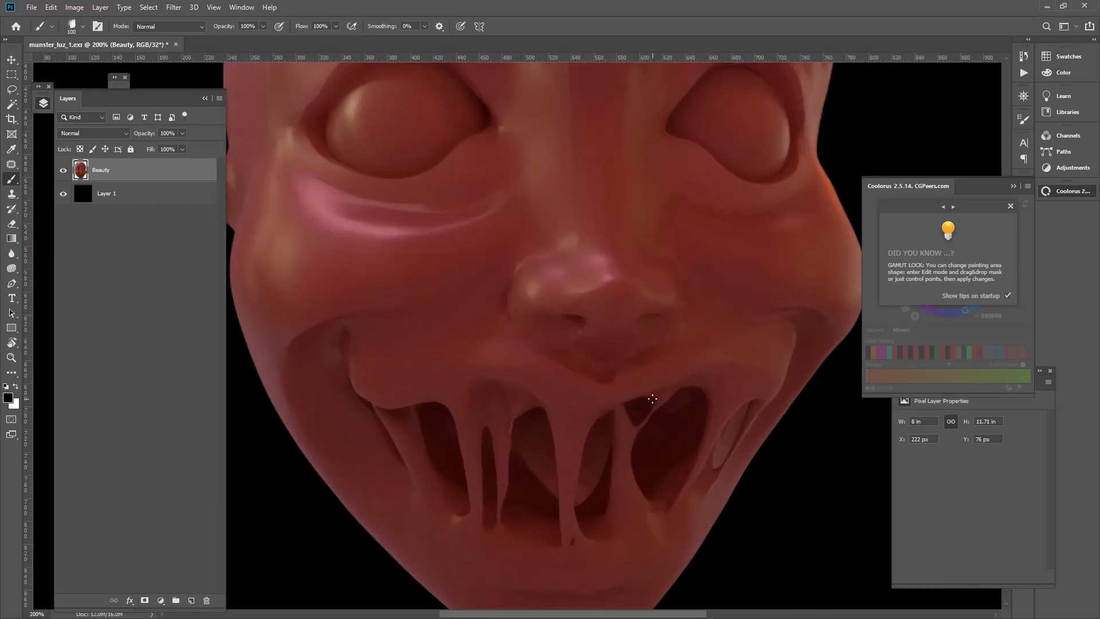
pyautogui.hotkey('ctrl', '0')
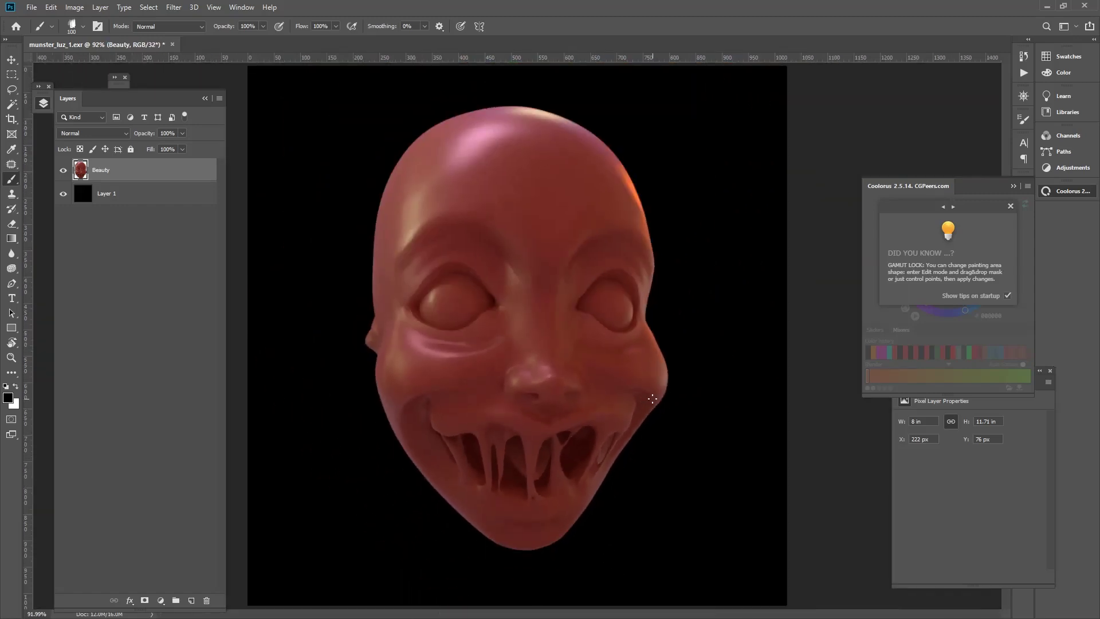
# Open the ao pass munster_luz.exr from renders/ao as a second document.
pyautogui.hotkey('alt', 'Tab')
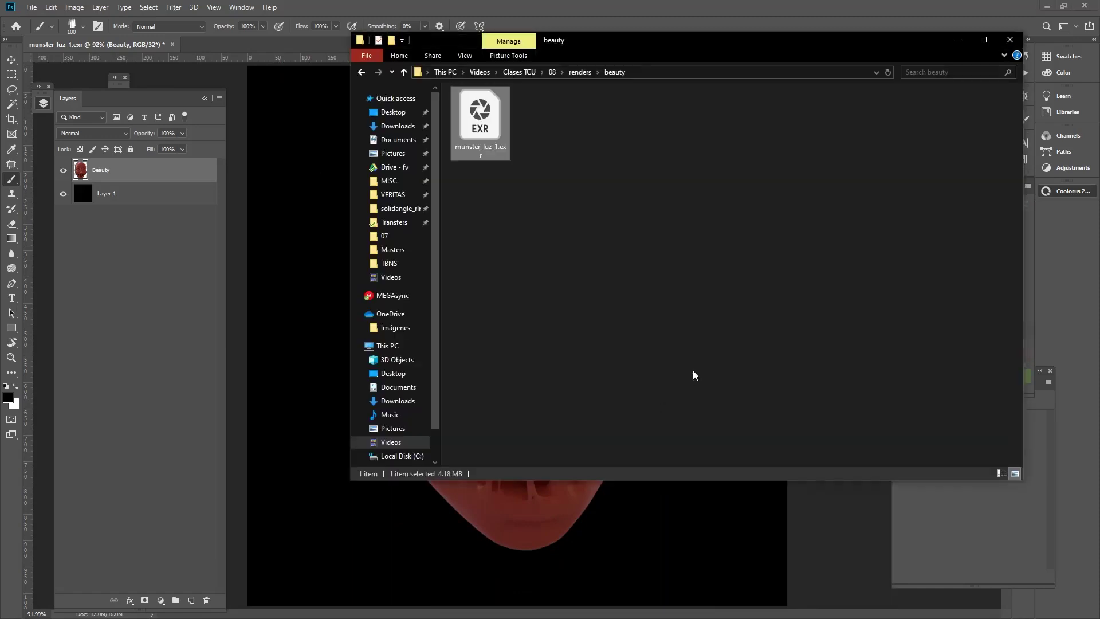
pyautogui.click(580, 72)
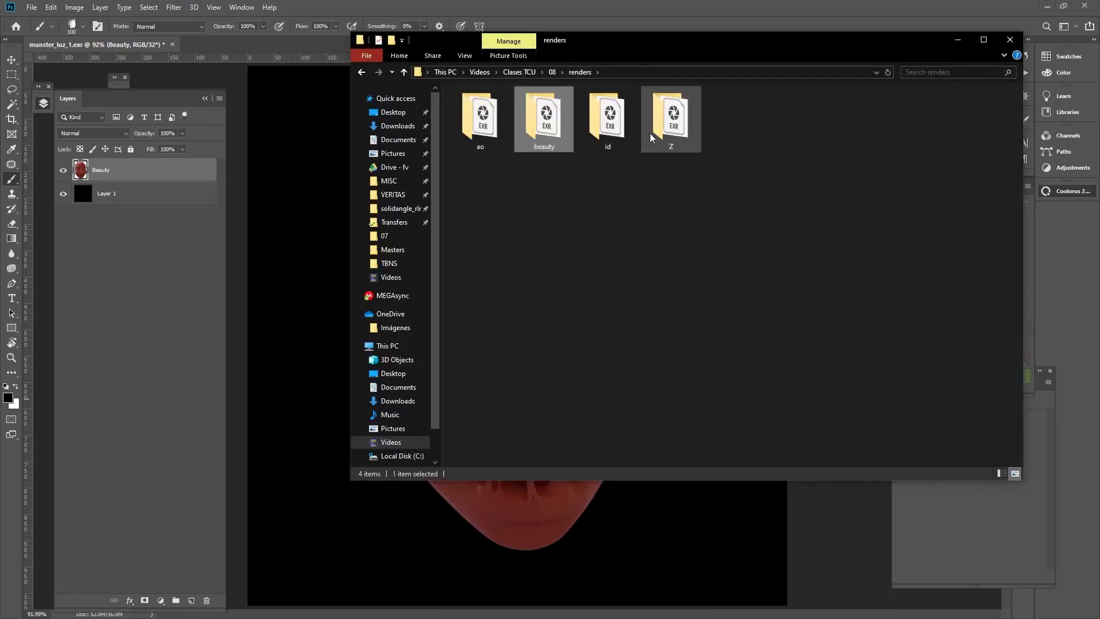
pyautogui.doubleClick(482, 129)
pyautogui.doubleClick(503, 119)
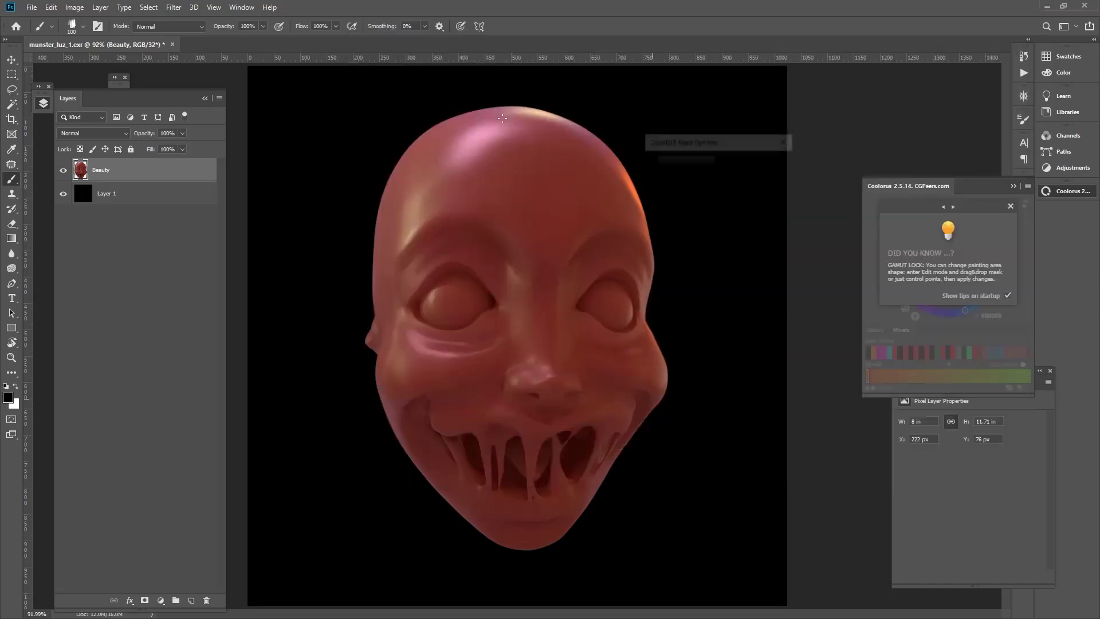
pyautogui.click(756, 166)
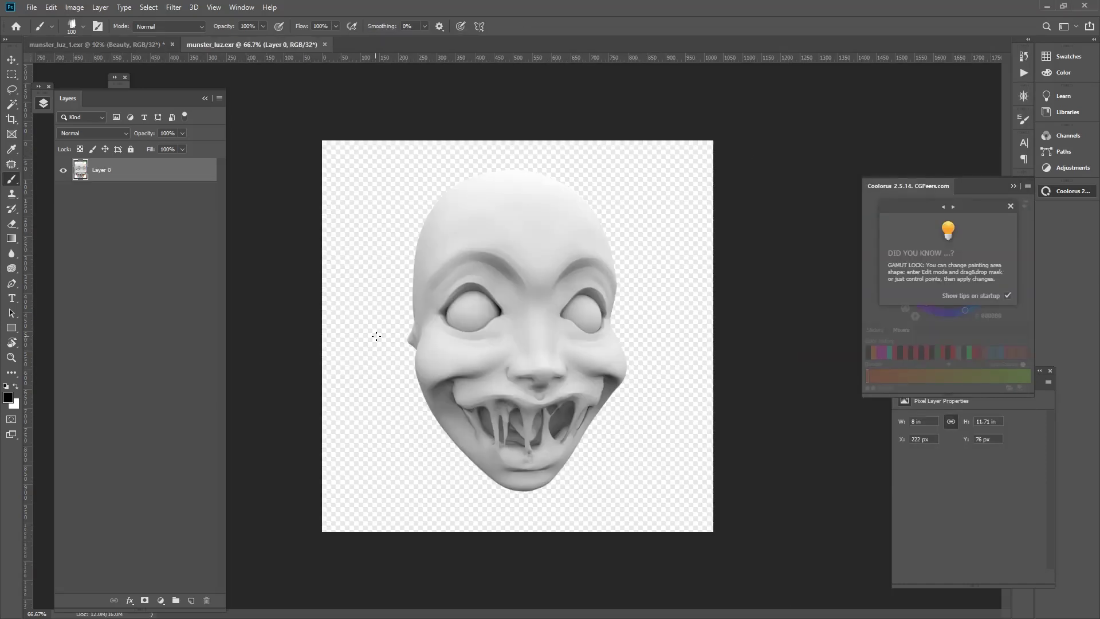
# Paste the whole ao image into munster_luz_1.exr as Layer 2 and close the ao document.
pyautogui.hotkey('ctrl', 'a')
pyautogui.click(150, 46)
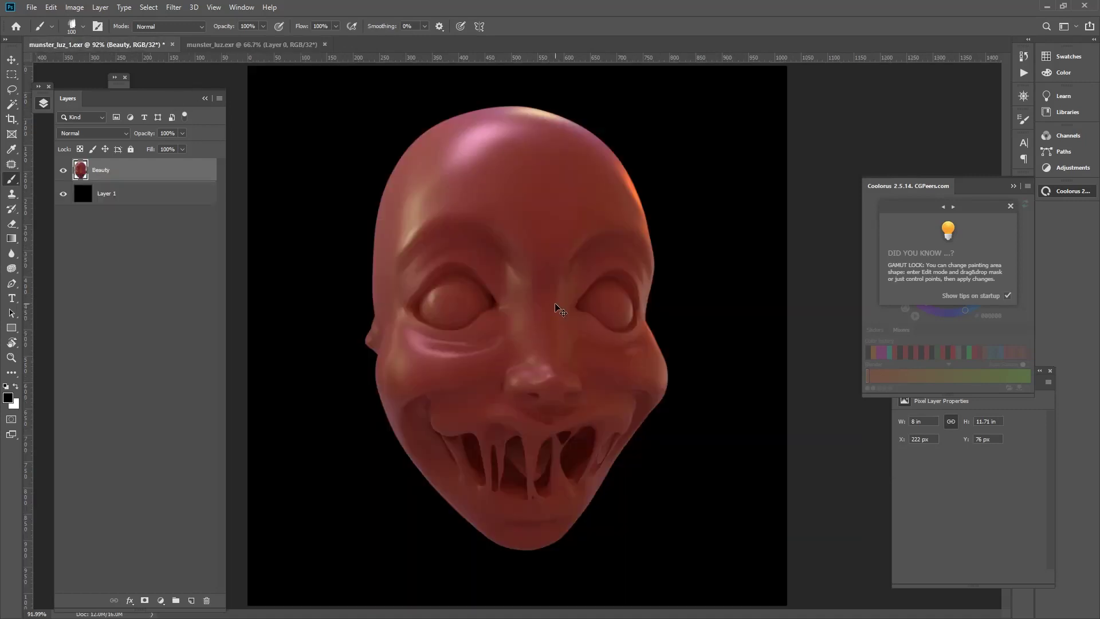
pyautogui.hotkey('ctrl', 'v')
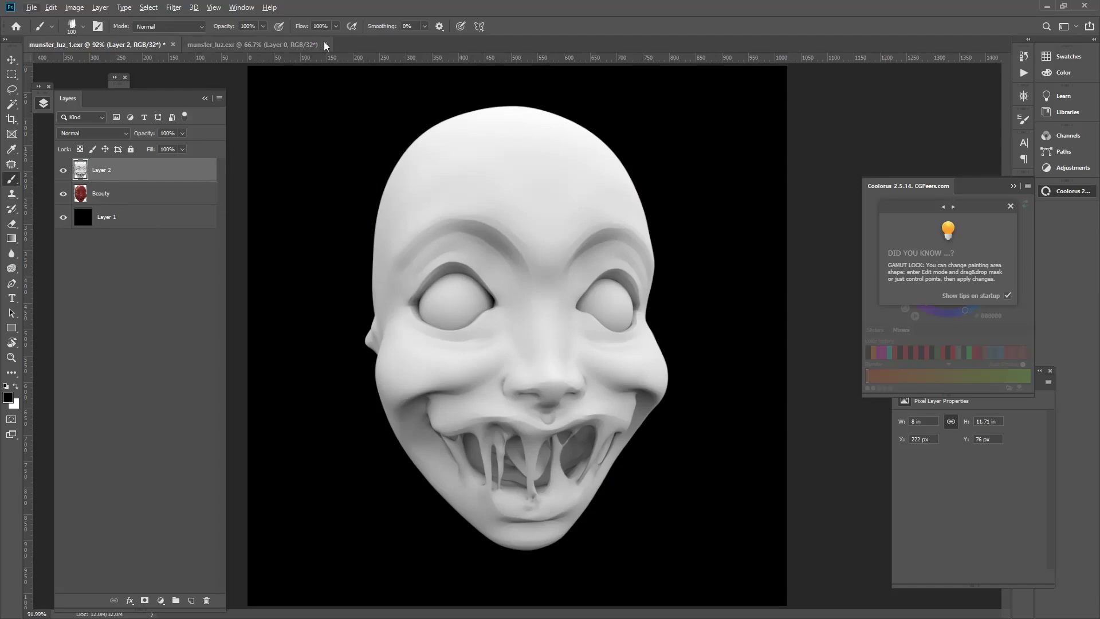
pyautogui.click(325, 44)
# Open munster_luz.exr from the renders/id folder in Photoshop with default EXR options.
pyautogui.hotkey('alt', 'Tab')
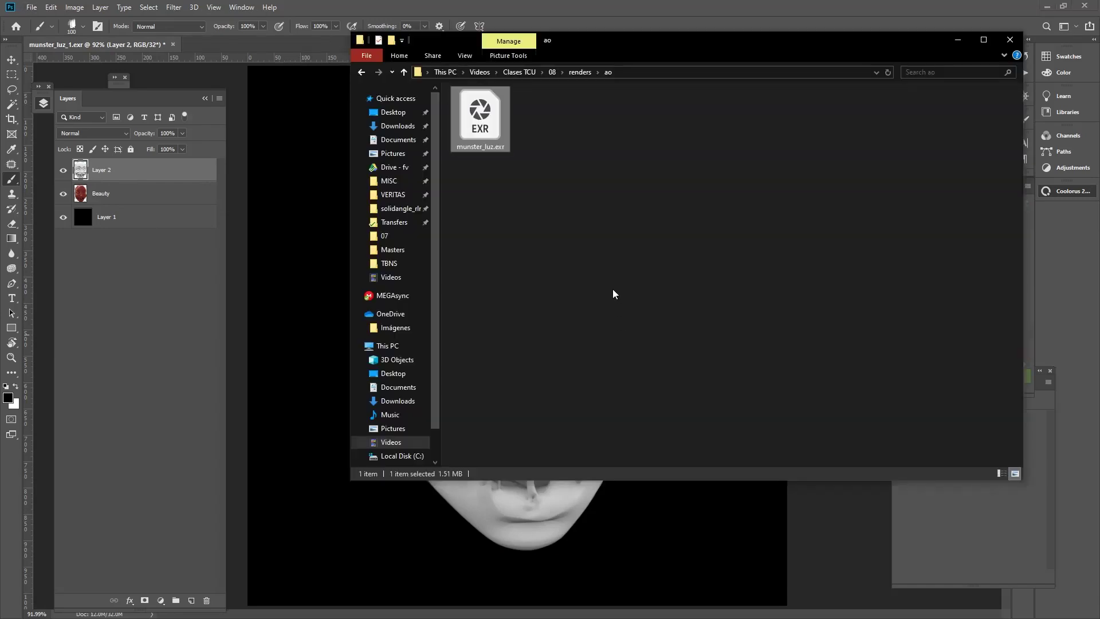
pyautogui.click(579, 72)
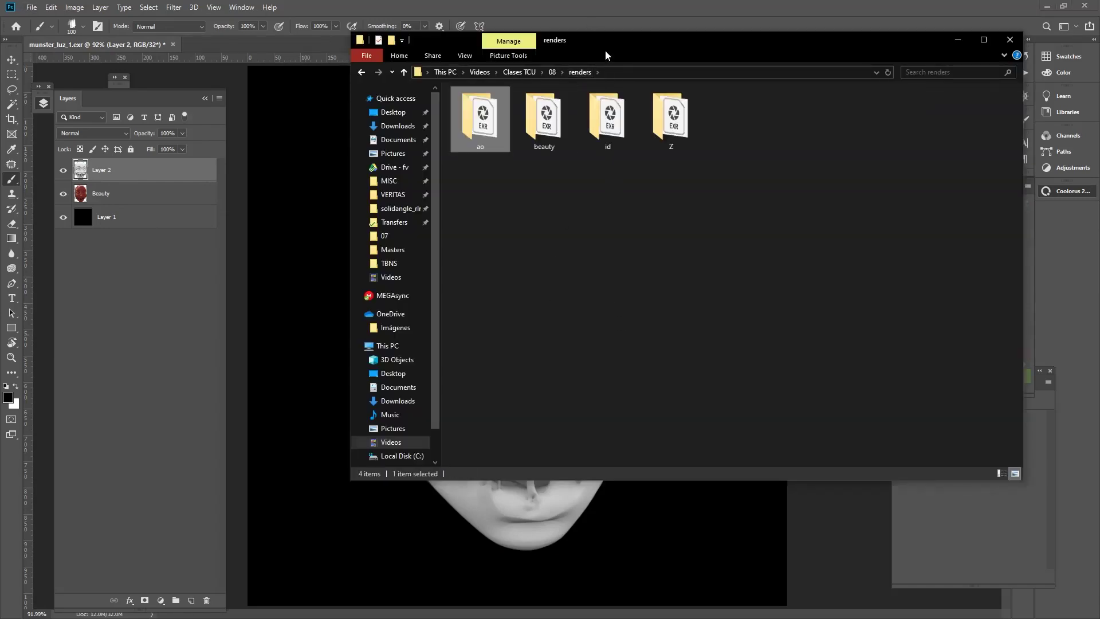
pyautogui.moveTo(621, 46)
pyautogui.mouseDown()
pyautogui.moveTo(723, 169)
pyautogui.moveTo(912, 299)
pyautogui.moveTo(608, 133)
pyautogui.moveTo(967, 391)
pyautogui.mouseUp()
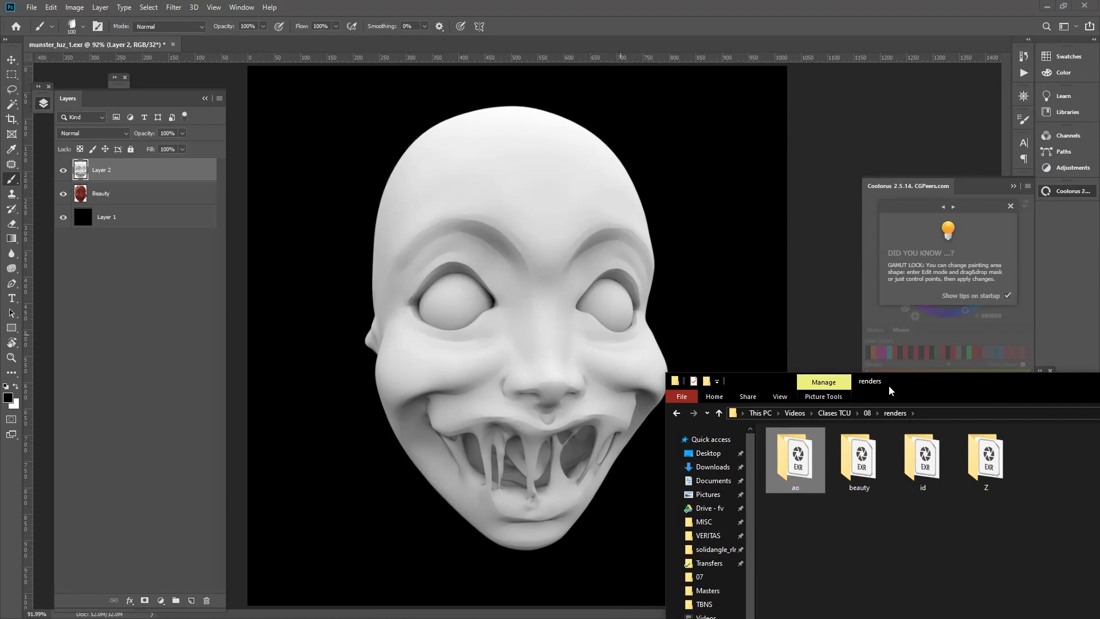
pyautogui.moveTo(777, 374); pyautogui.dragTo(533, 231)
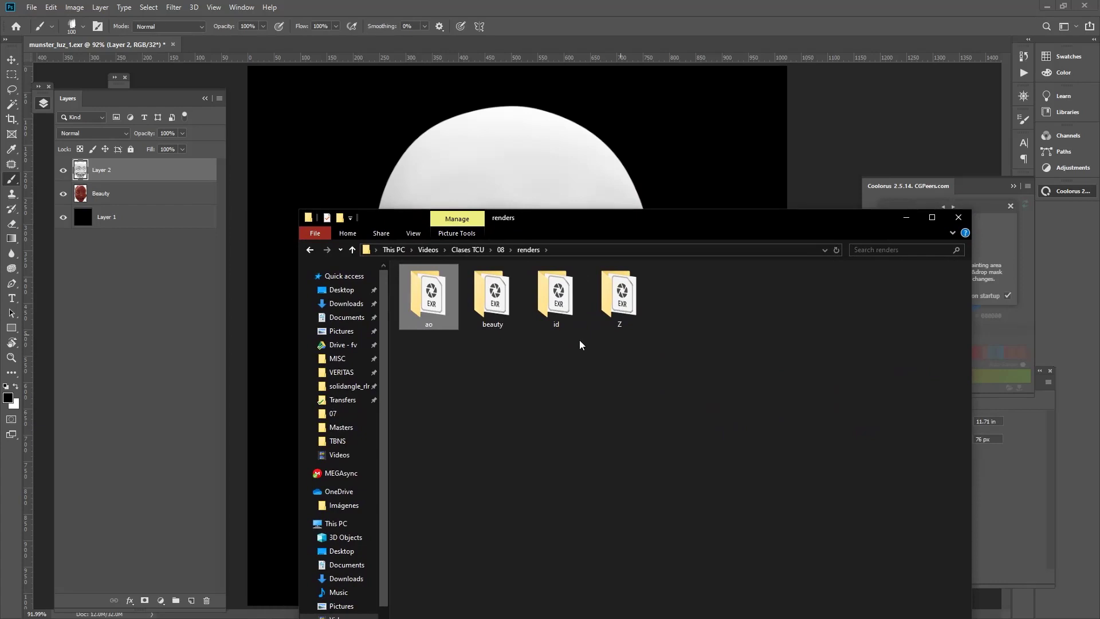
pyautogui.doubleClick(556, 295)
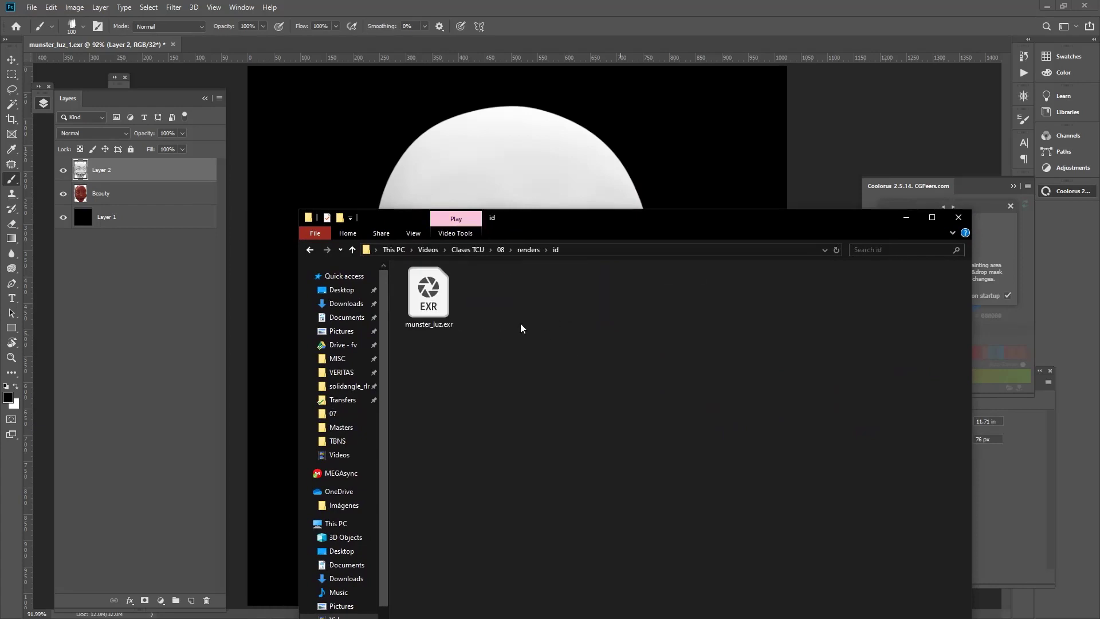
pyautogui.doubleClick(452, 301)
pyautogui.click(745, 169)
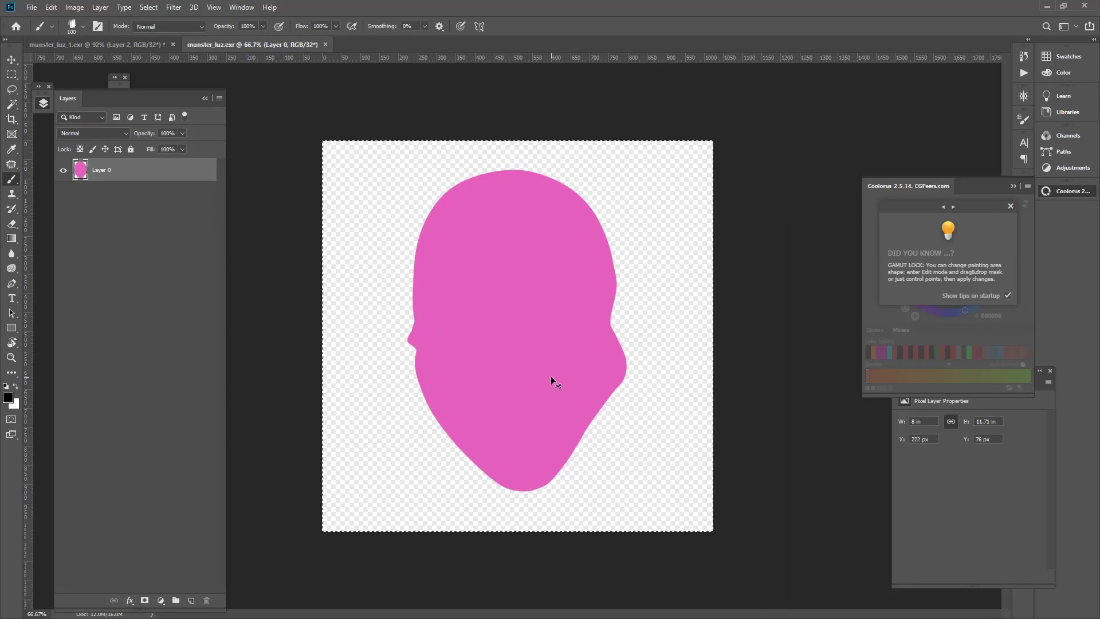
# Paste the pink ID mask into munster_luz_1.exr as a new top layer.
pyautogui.click(135, 45)
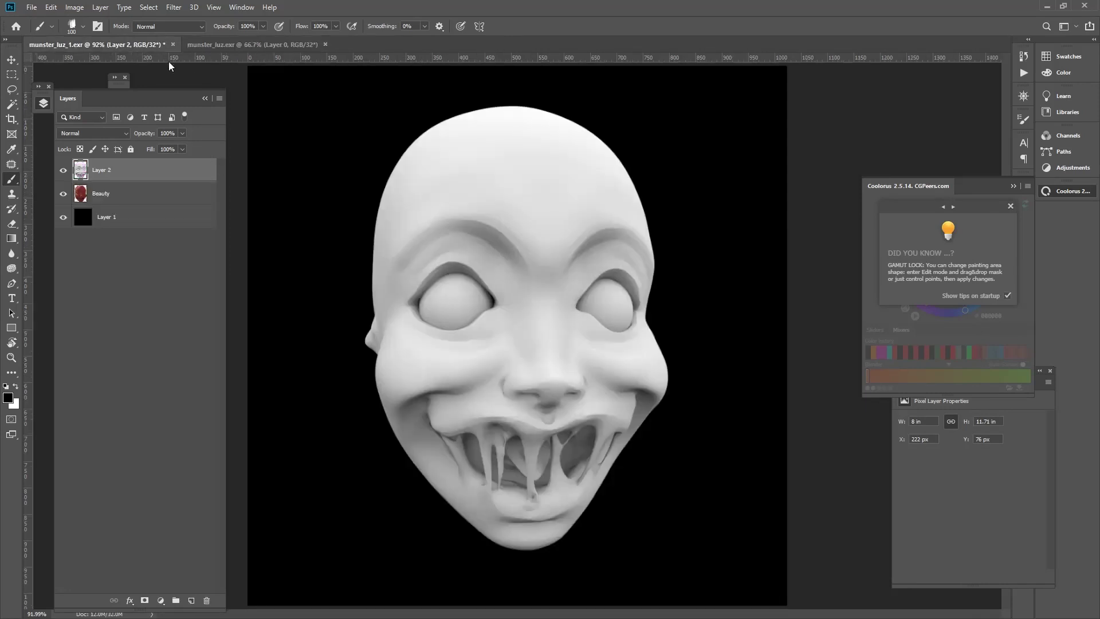
pyautogui.hotkey('ctrl', 'v')
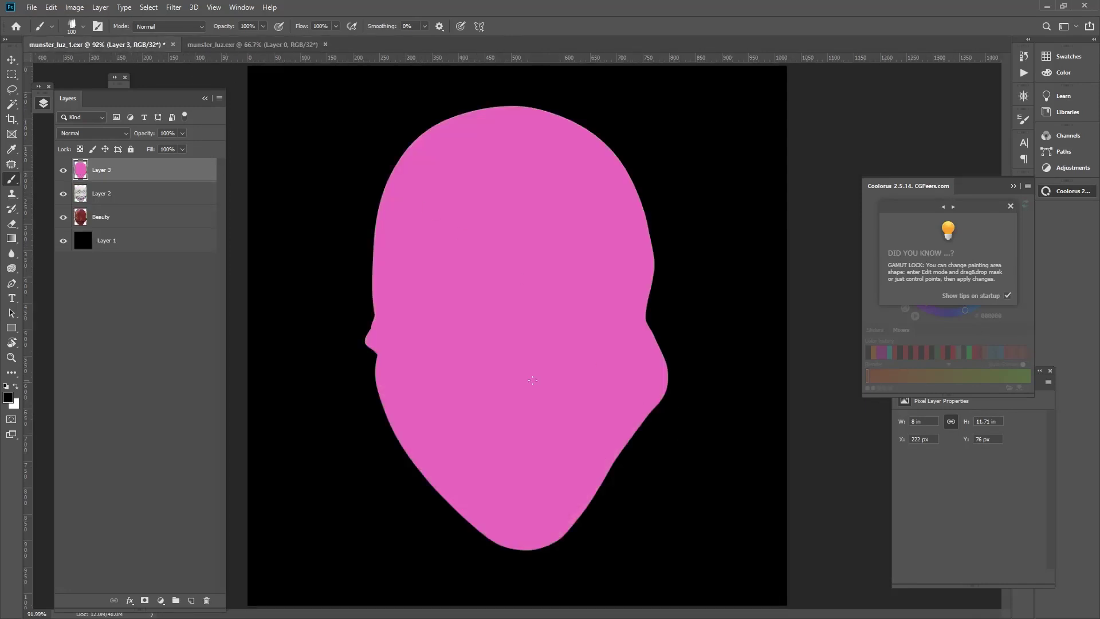
pyautogui.click(64, 170)
pyautogui.click(64, 170)
# Rename Layer 2 to ao and Layer 3 to cID.
pyautogui.doubleClick(102, 193)
pyautogui.write('ao')
pyautogui.press('Return')
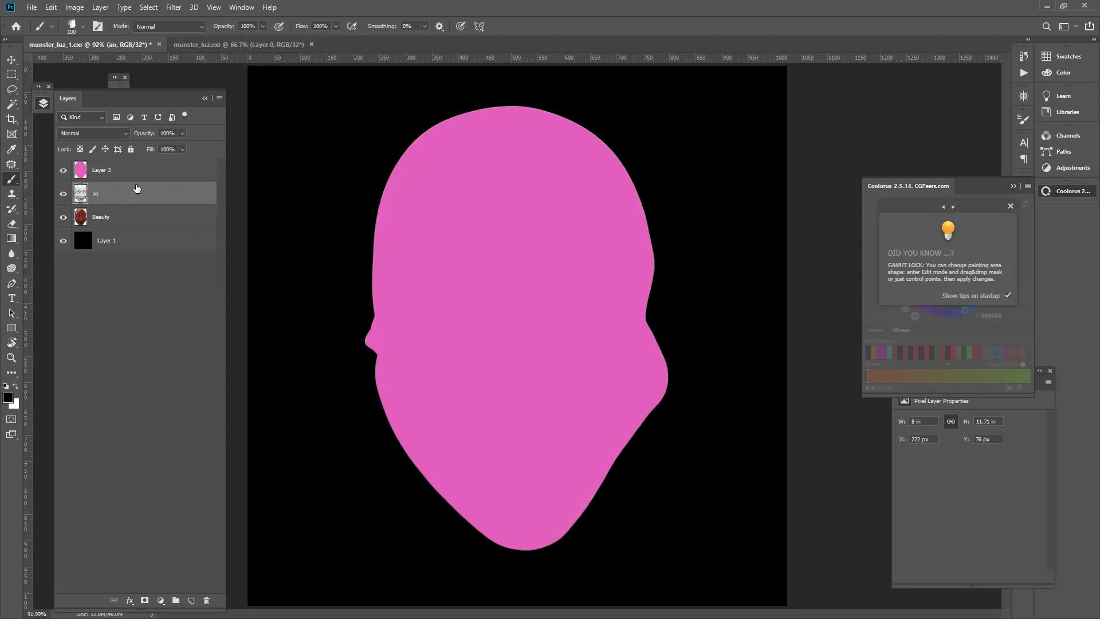
pyautogui.doubleClick(101, 170)
pyautogui.write('d')
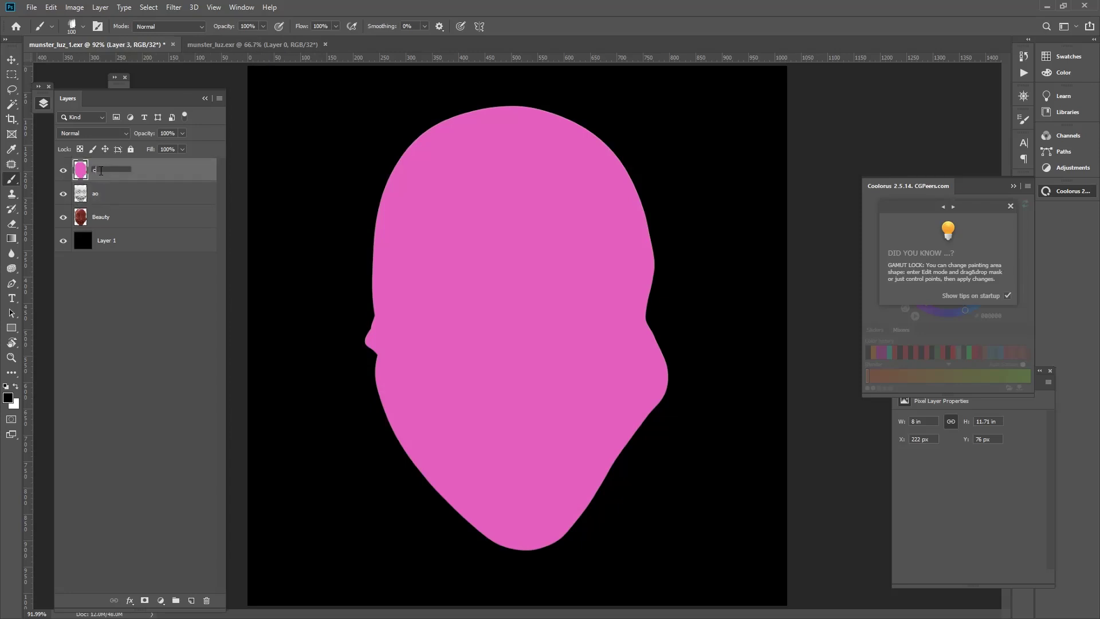
pyautogui.press('Return')
pyautogui.hotkey('alt', 'Tab')
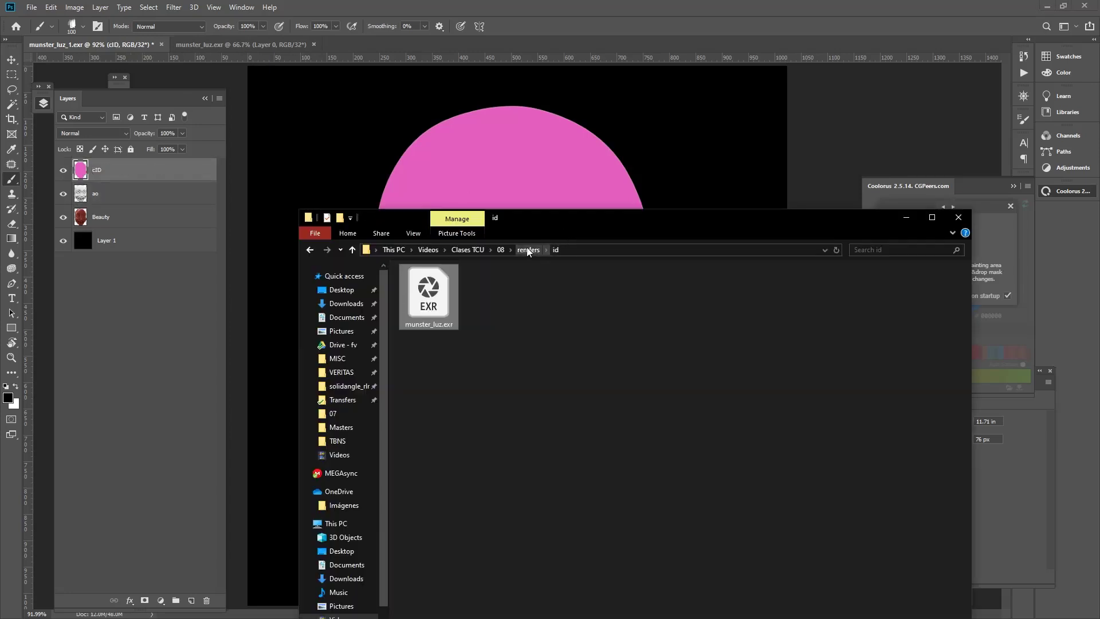
# Open the Z depth pass munster_luz.exr from the renders/Z folder.
pyautogui.click(528, 250)
pyautogui.doubleClick(613, 292)
pyautogui.doubleClick(429, 292)
pyautogui.press('Return')
# Lower the depth image's Exposure to -3.93.
pyautogui.click(75, 7)
pyautogui.moveTo(92, 37)
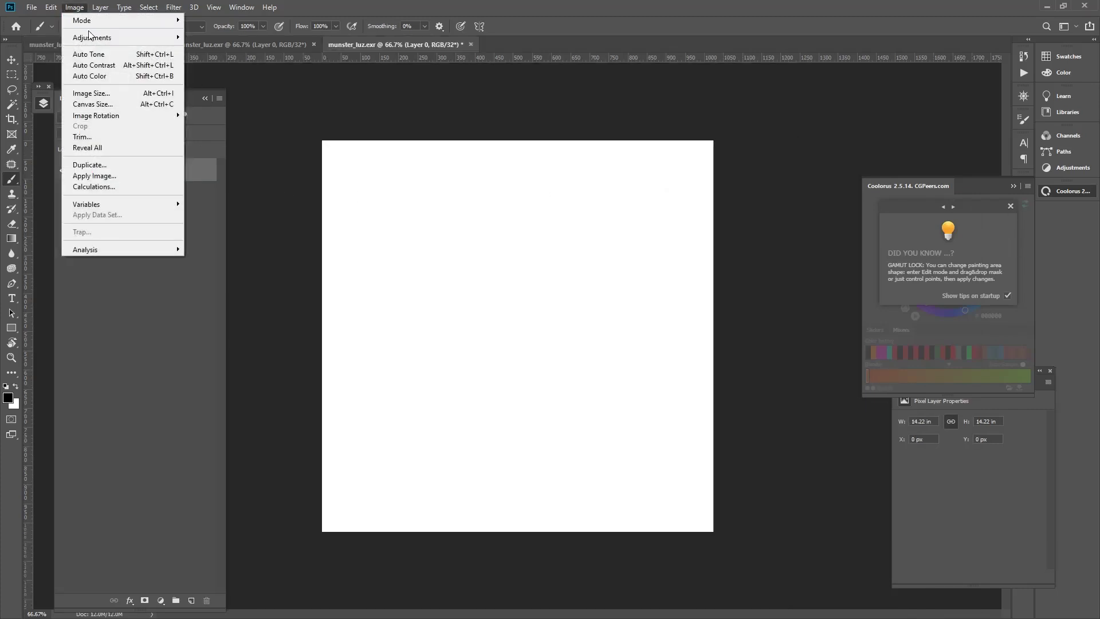
pyautogui.click(238, 70)
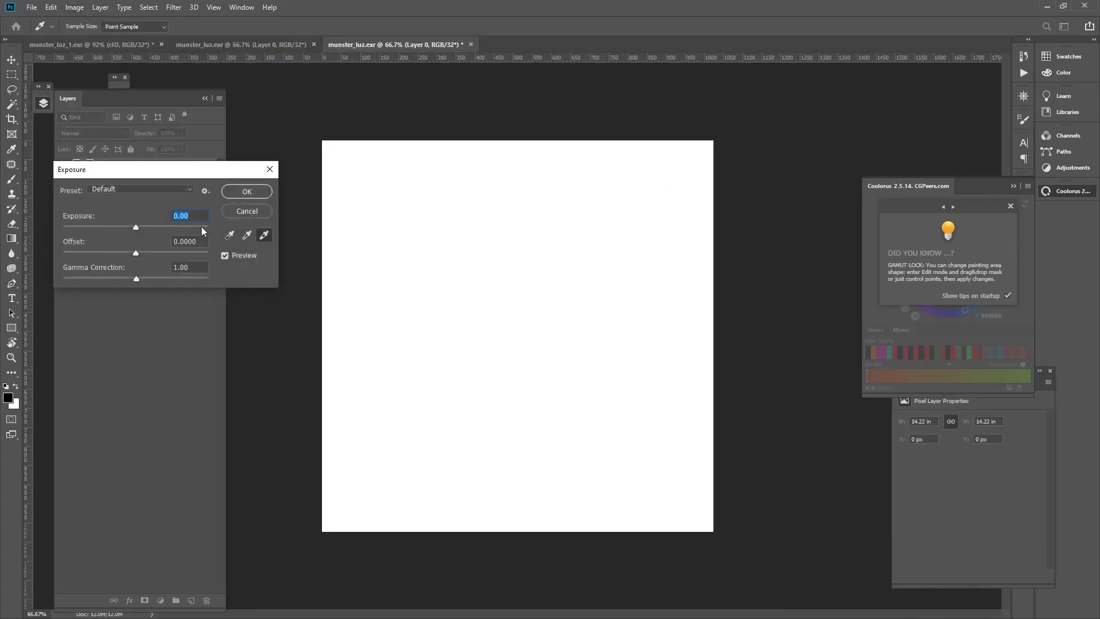
pyautogui.click(133, 227)
pyautogui.moveTo(126, 227)
pyautogui.mouseDown()
pyautogui.moveTo(81, 224)
pyautogui.moveTo(139, 223)
pyautogui.mouseUp()
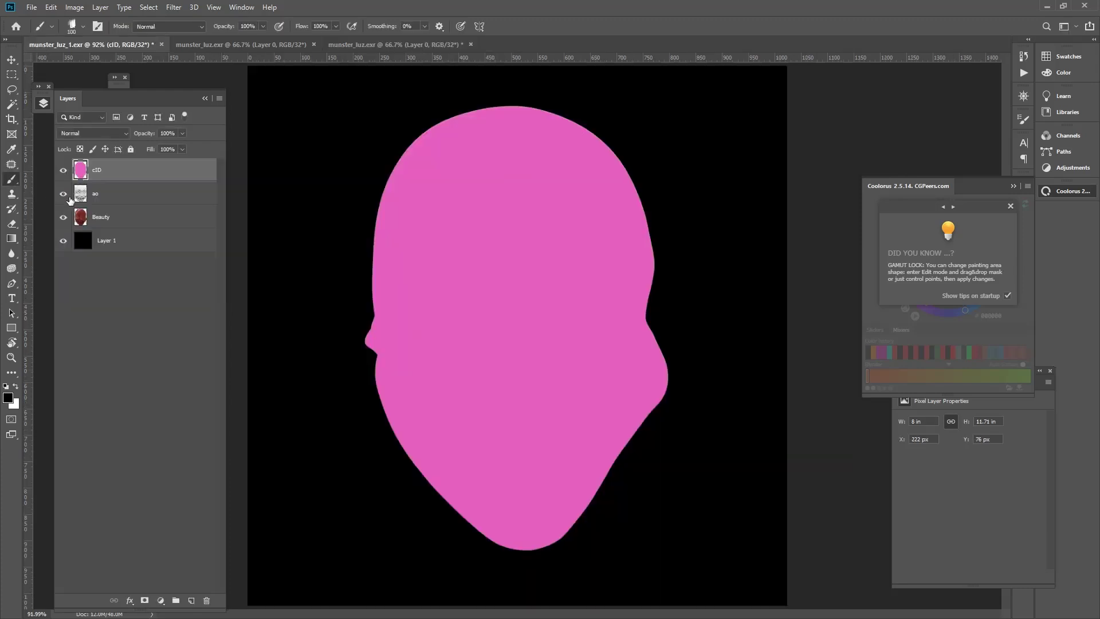
# Hide the cID mask and set the ao layer's blend mode to Multiply.
pyautogui.click(63, 170)
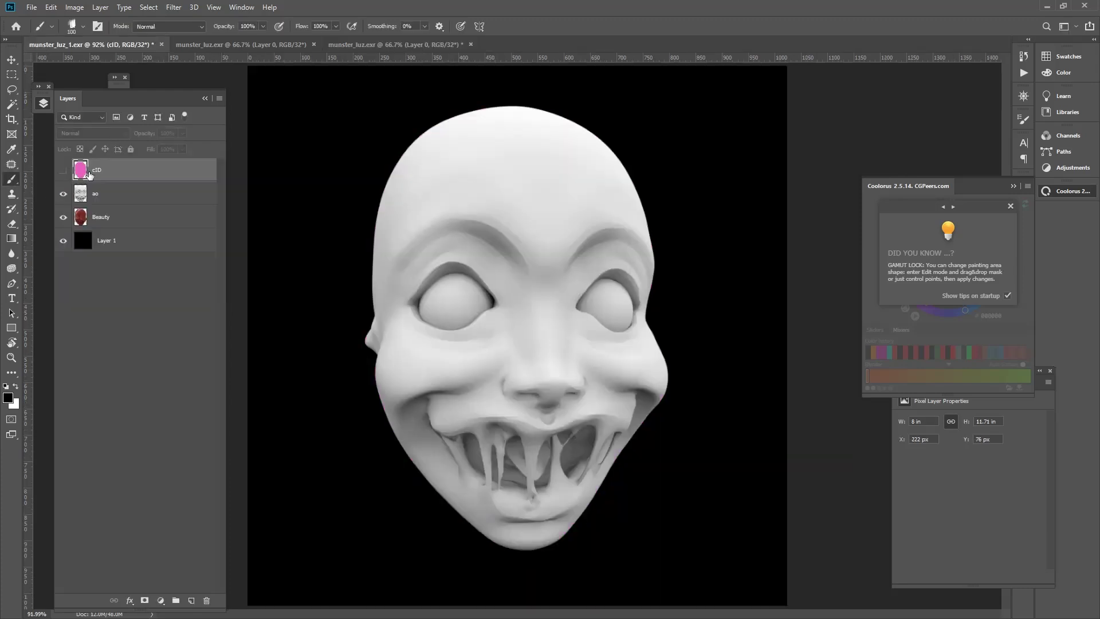
pyautogui.click(114, 216)
pyautogui.click(64, 195)
pyautogui.click(64, 194)
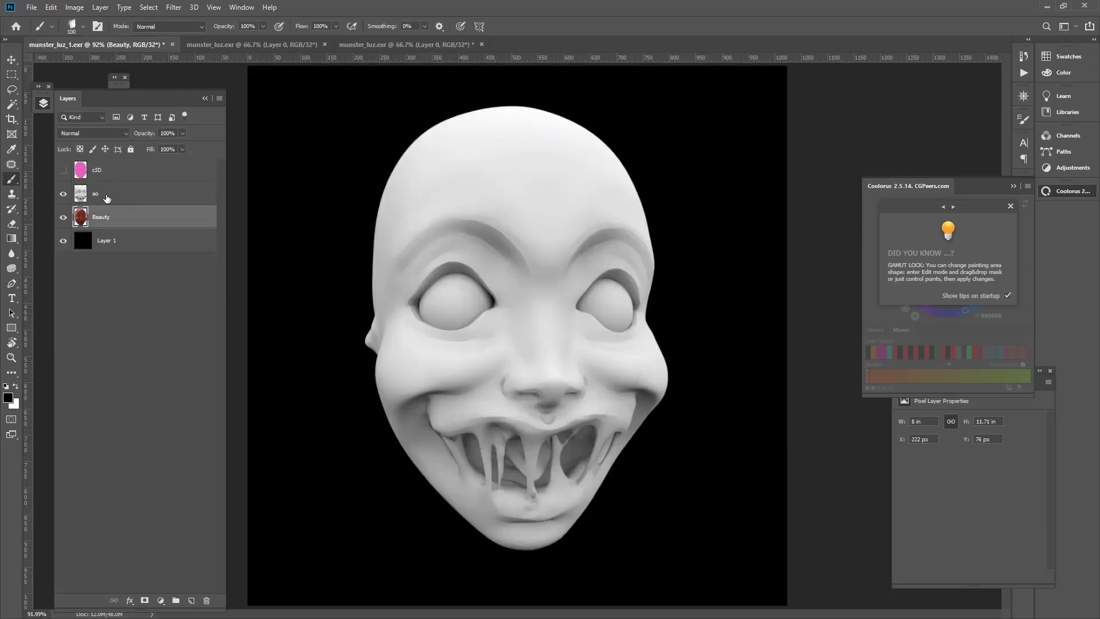
pyautogui.click(123, 198)
pyautogui.click(91, 133)
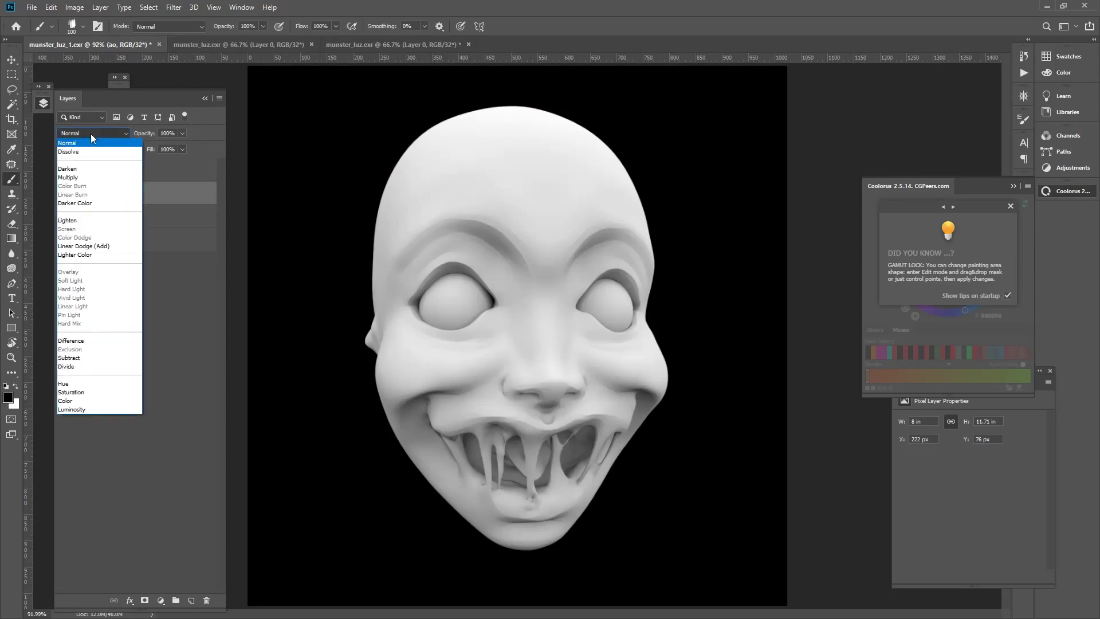
pyautogui.click(84, 178)
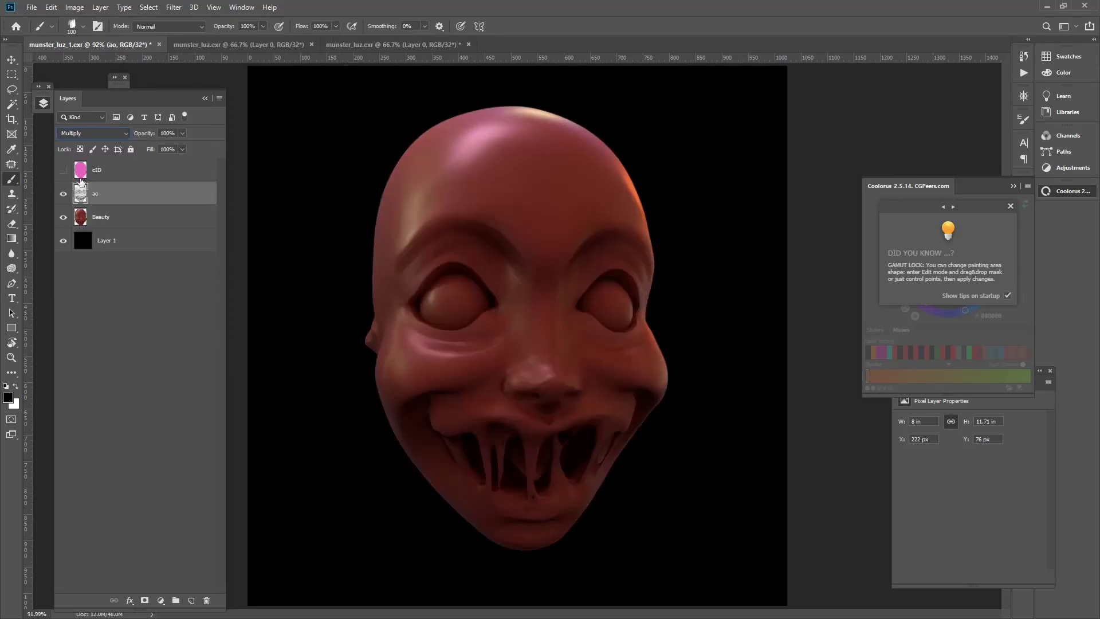
# Toggle ao on and off to compare, previewing other blend modes but keeping Multiply.
pyautogui.click(63, 194)
pyautogui.click(64, 194)
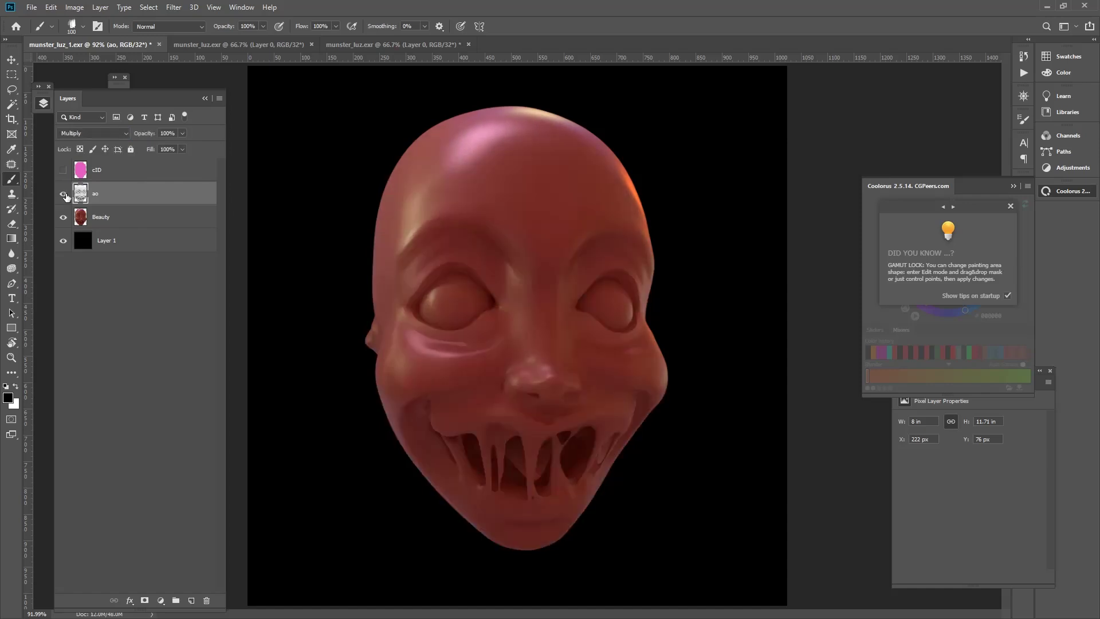
pyautogui.click(64, 194)
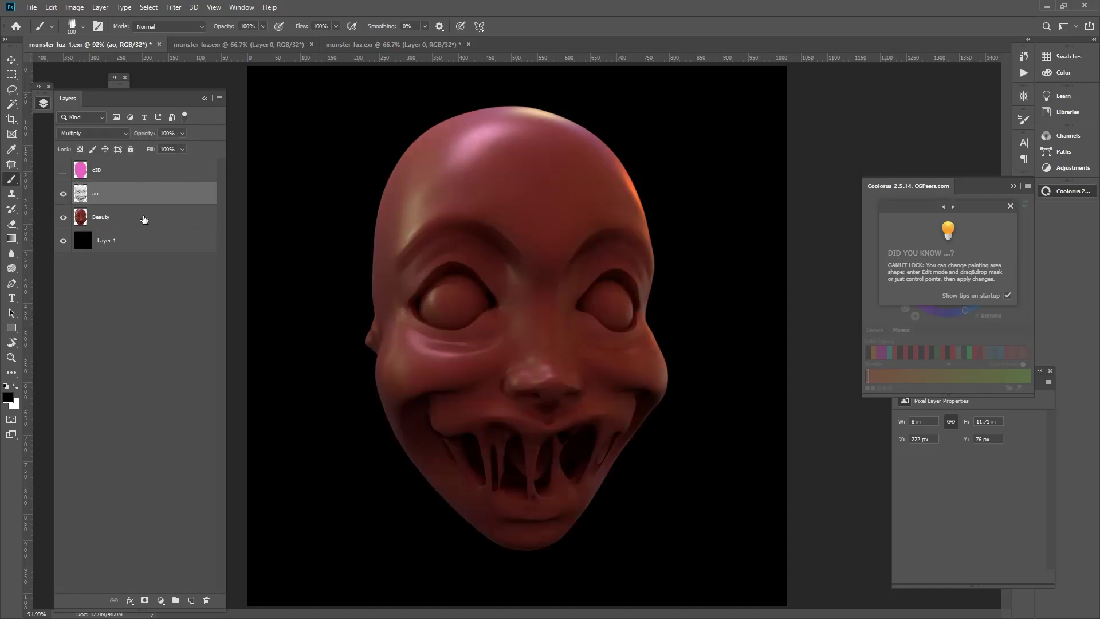
pyautogui.click(64, 194)
pyautogui.click(93, 133)
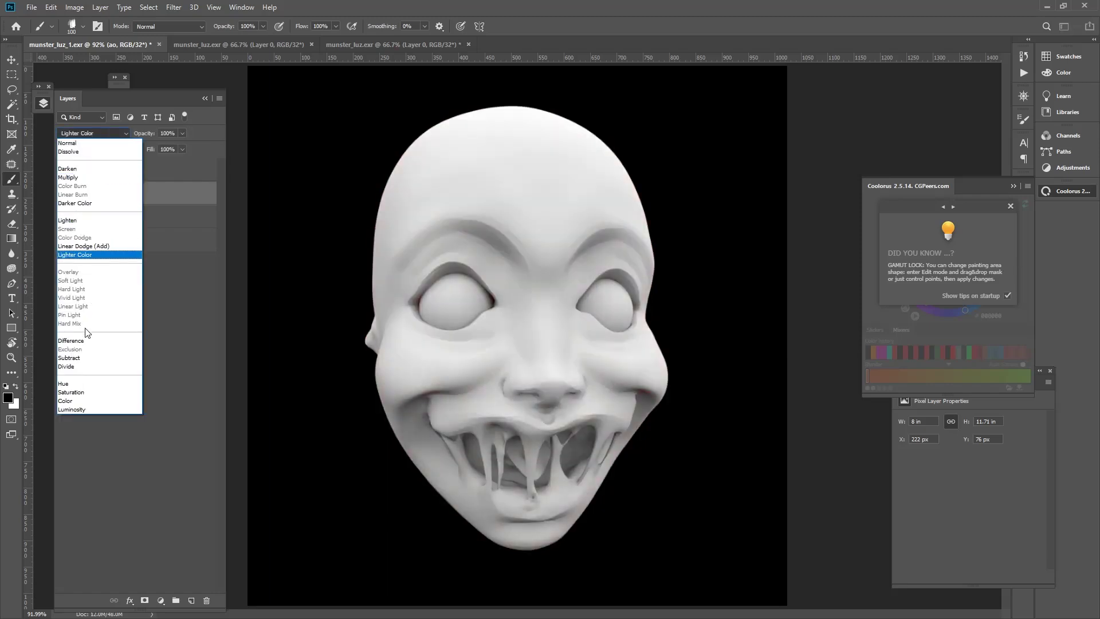
pyautogui.press('Escape')
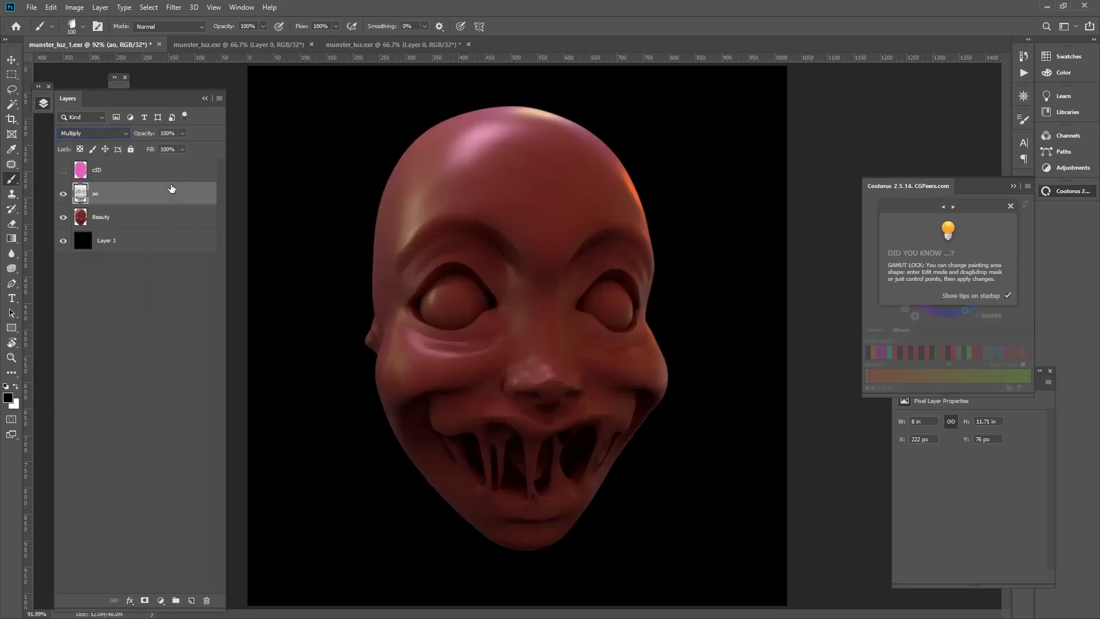
pyautogui.click(51, 7)
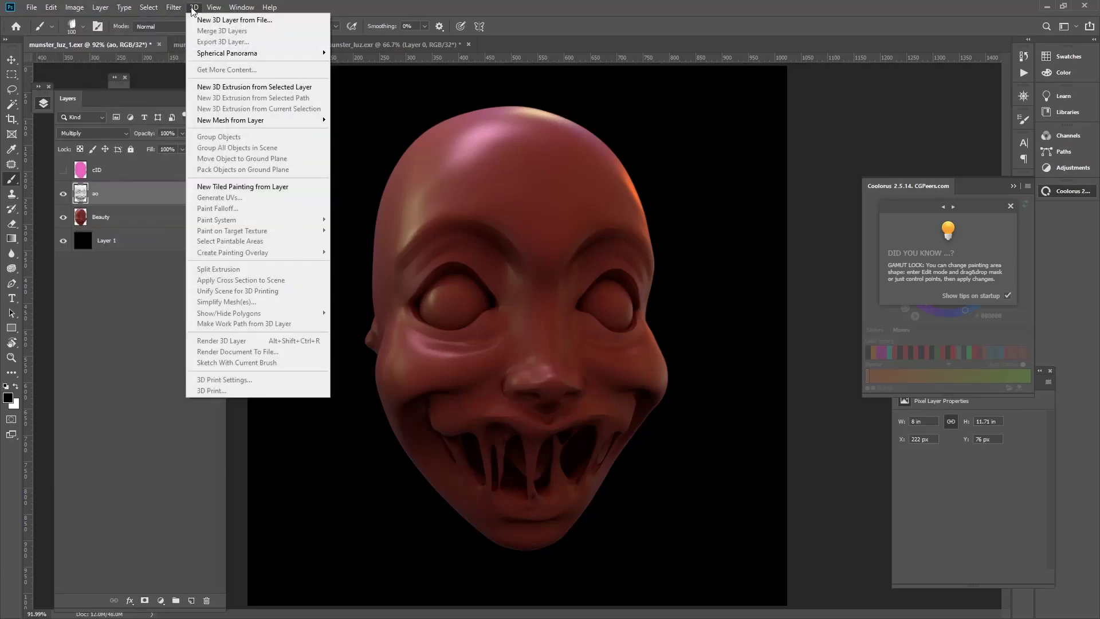
pyautogui.click(88, 133)
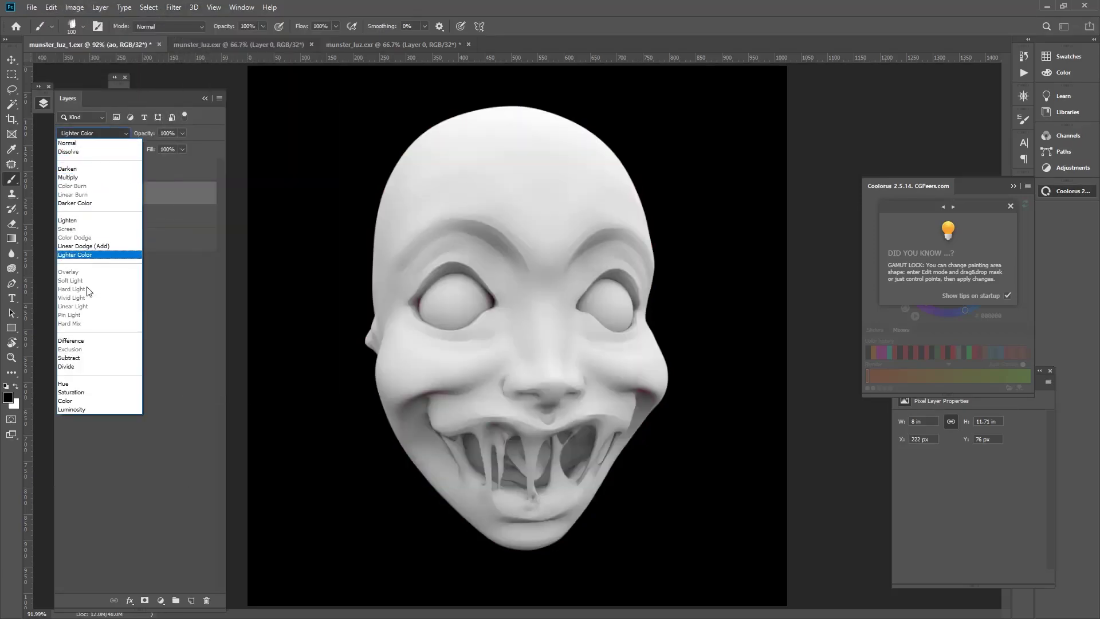
pyautogui.press('Escape')
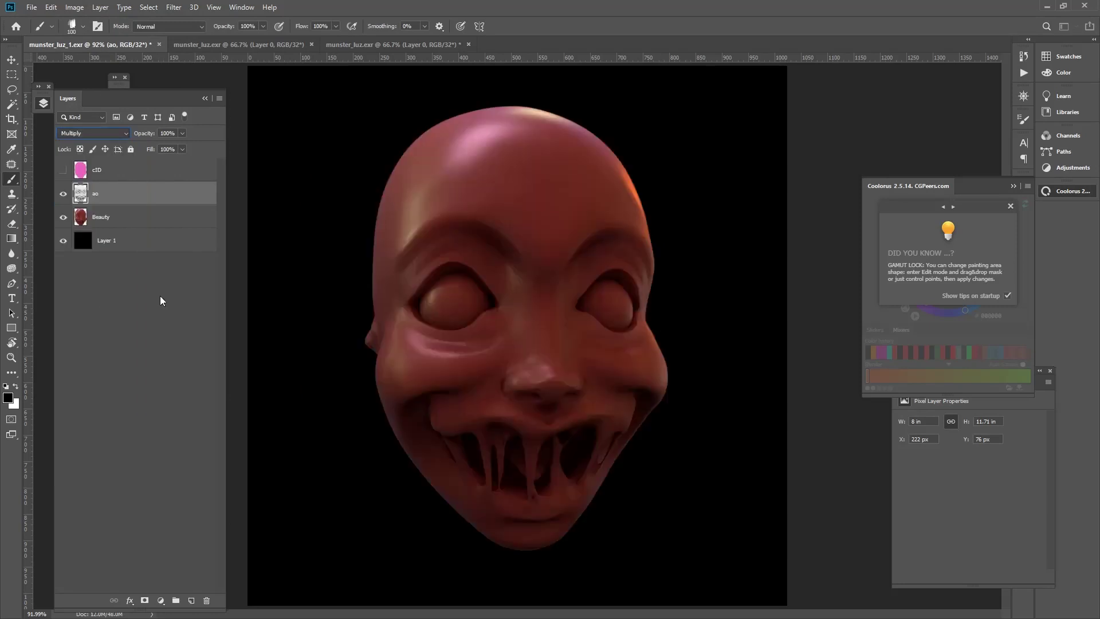
pyautogui.click(51, 8)
pyautogui.moveTo(75, 7)
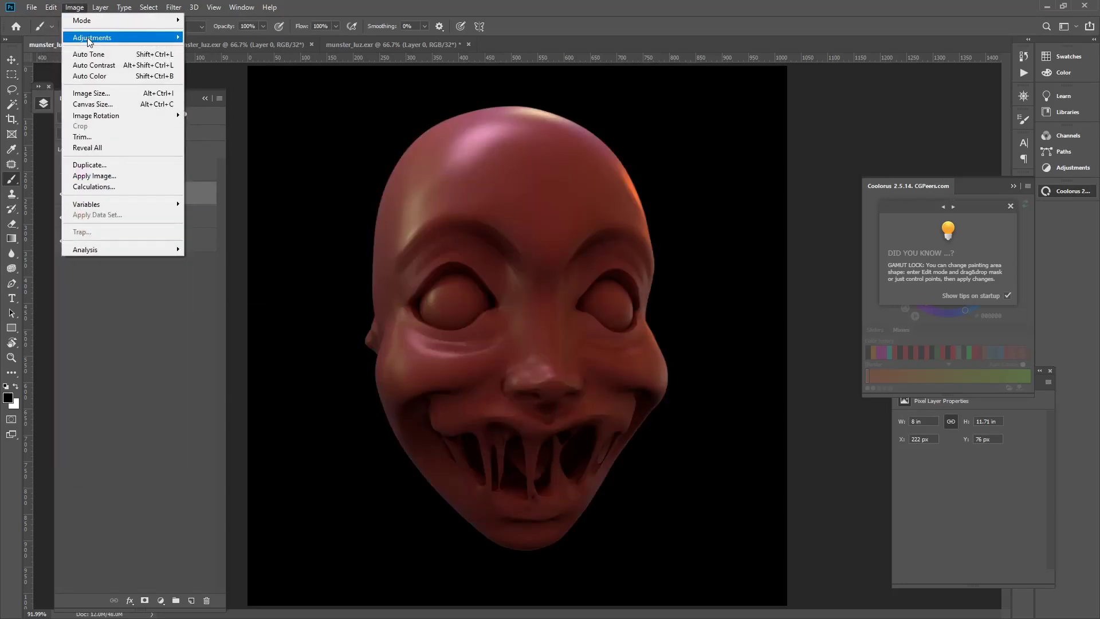
pyautogui.moveTo(121, 19)
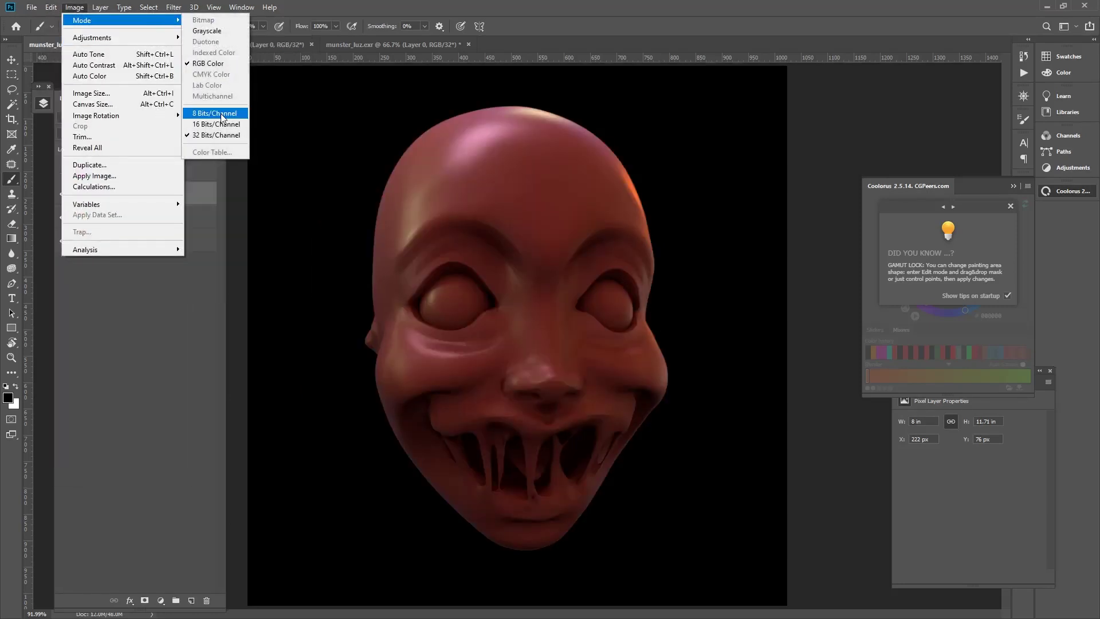
# Convert the composite to 16 Bits/Channel without merging layers.
pyautogui.click(215, 125)
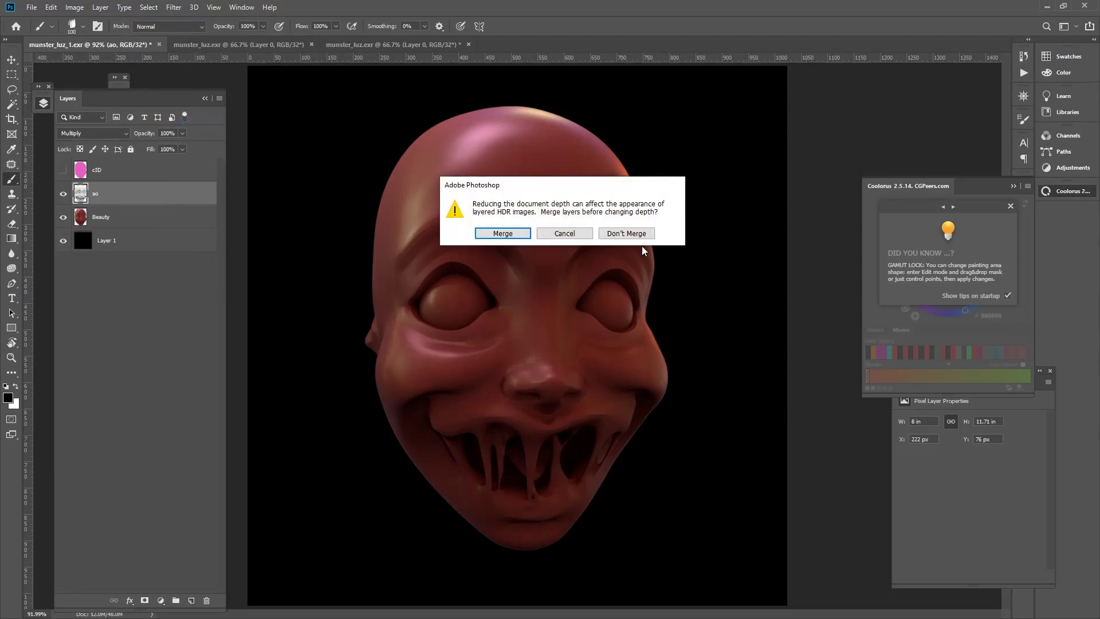
pyautogui.click(612, 234)
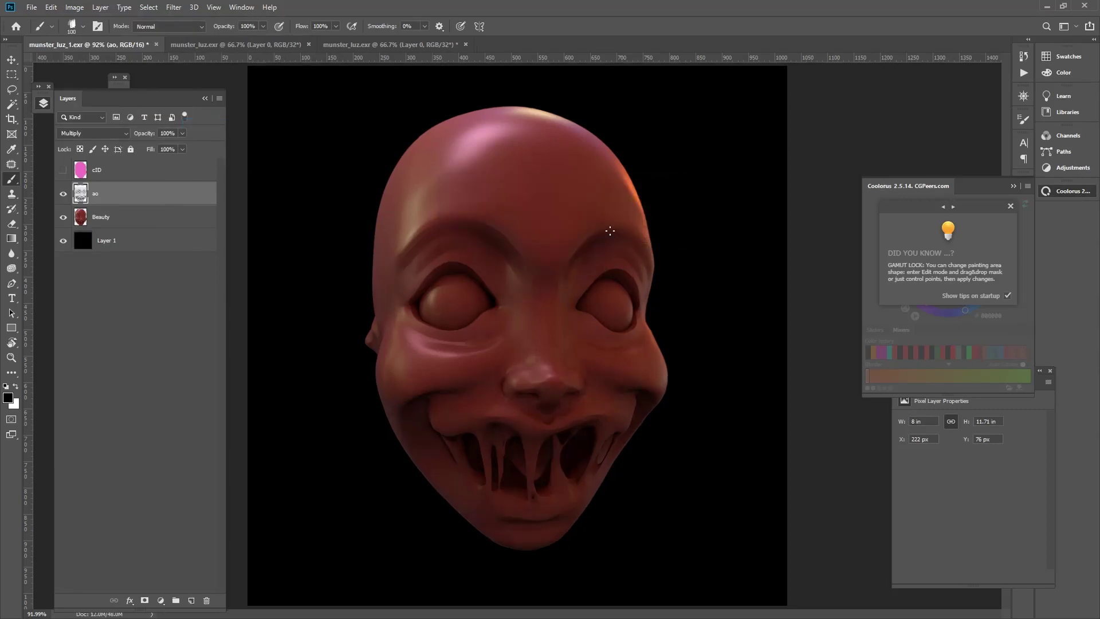
pyautogui.click(63, 194)
pyautogui.click(63, 193)
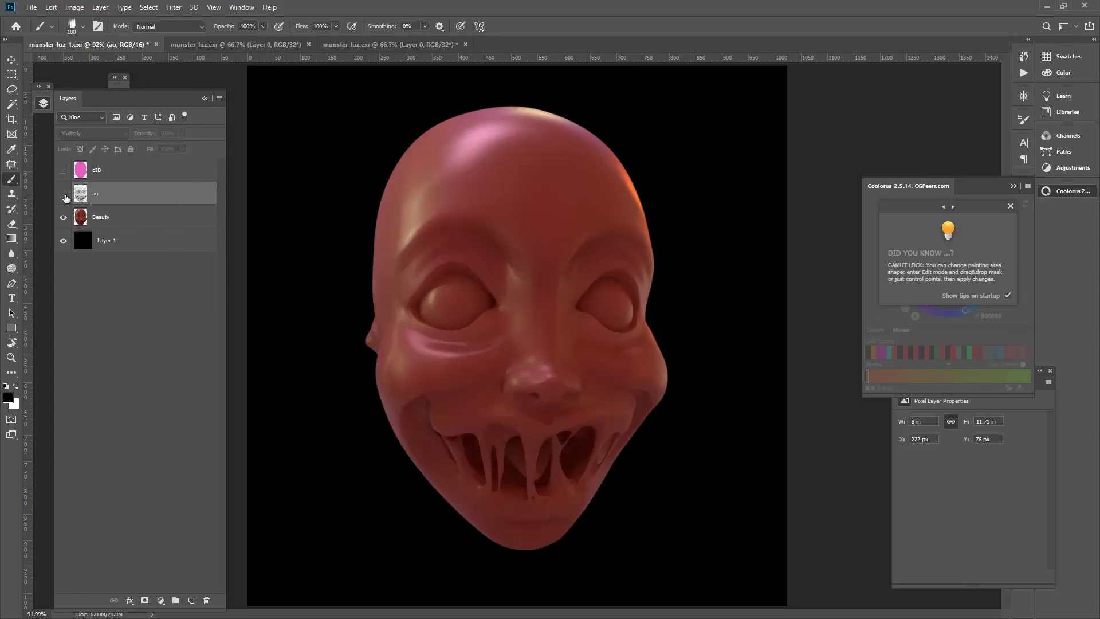
pyautogui.click(63, 193)
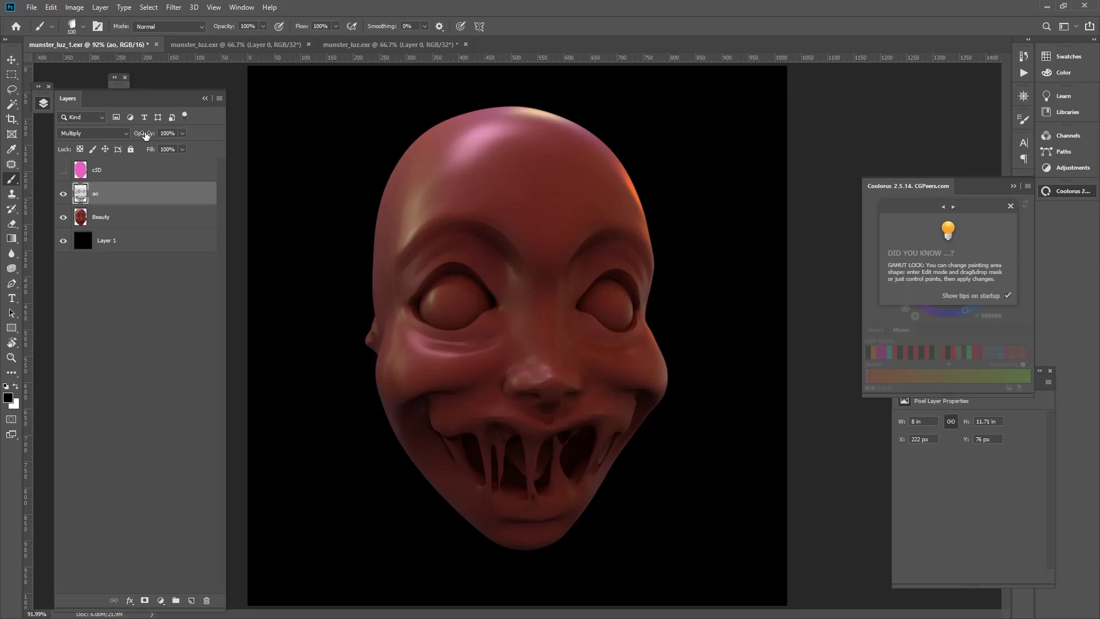
# Set the ao layer's opacity to 65%.
pyautogui.moveTo(145, 135); pyautogui.dragTo(123, 133)
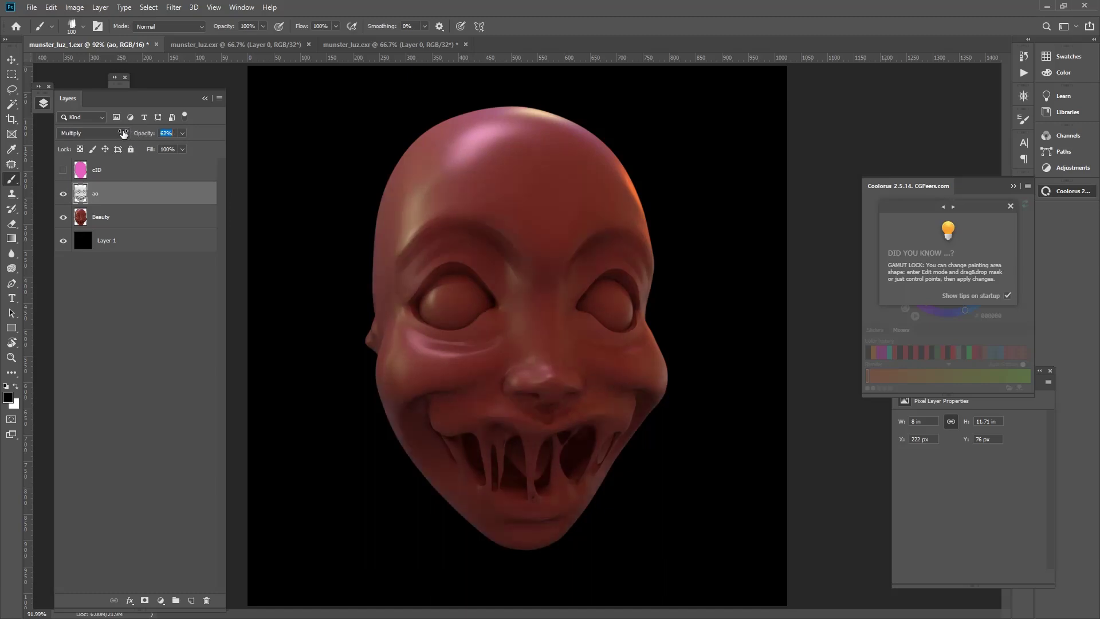
pyautogui.click(64, 194)
pyautogui.write('65')
pyautogui.press('Return')
pyautogui.click(63, 194)
pyautogui.click(161, 600)
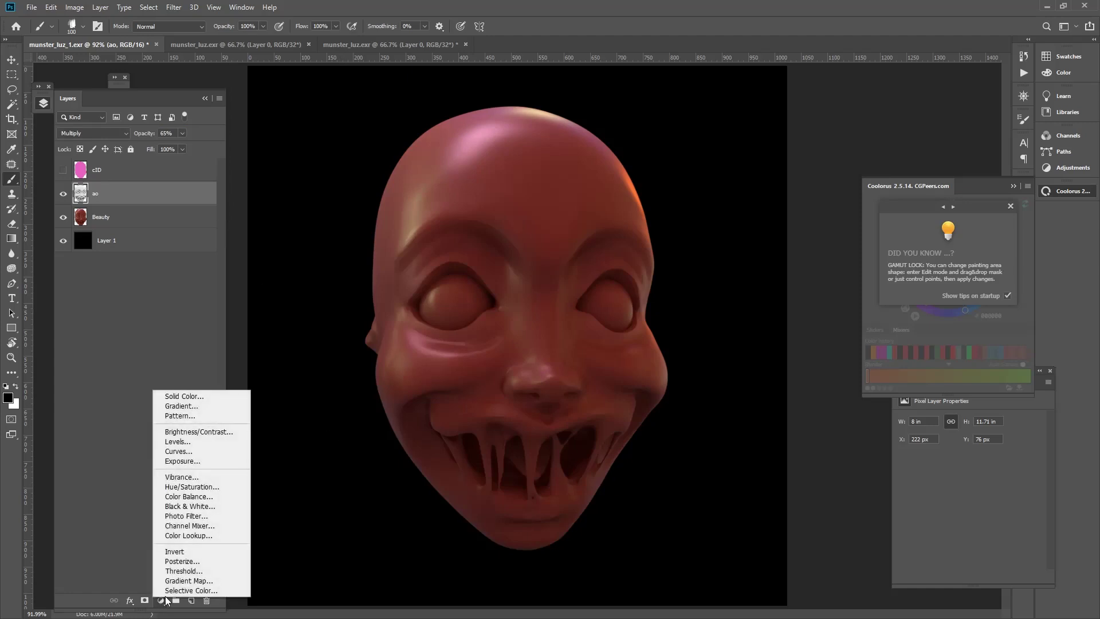
# Add a Hue/Saturation adjustment clipped to the ao layer with Colorize enabled.
pyautogui.click(194, 488)
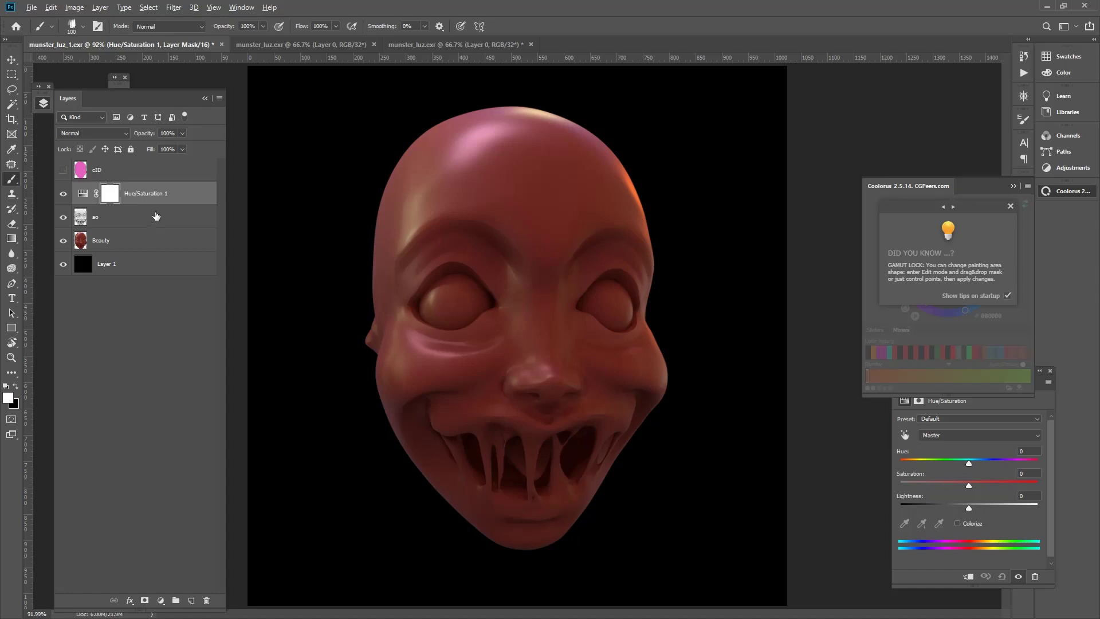
pyautogui.moveTo(156, 215); pyautogui.dragTo(156, 204)
pyautogui.keyDown('alt'); pyautogui.click(156, 204); pyautogui.keyUp('alt')
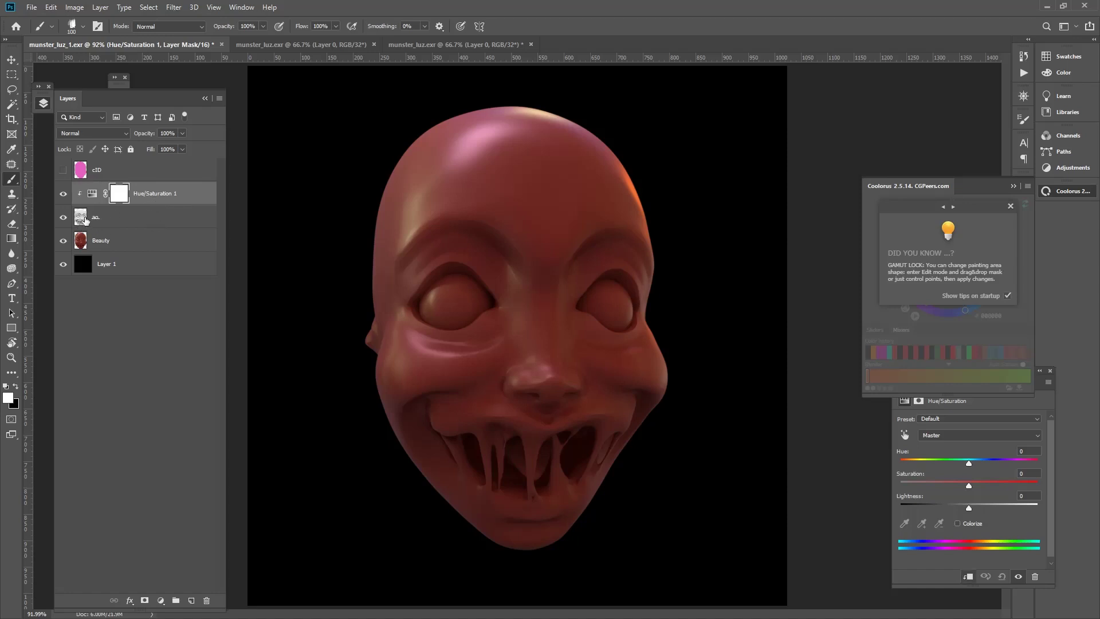
pyautogui.click(967, 527)
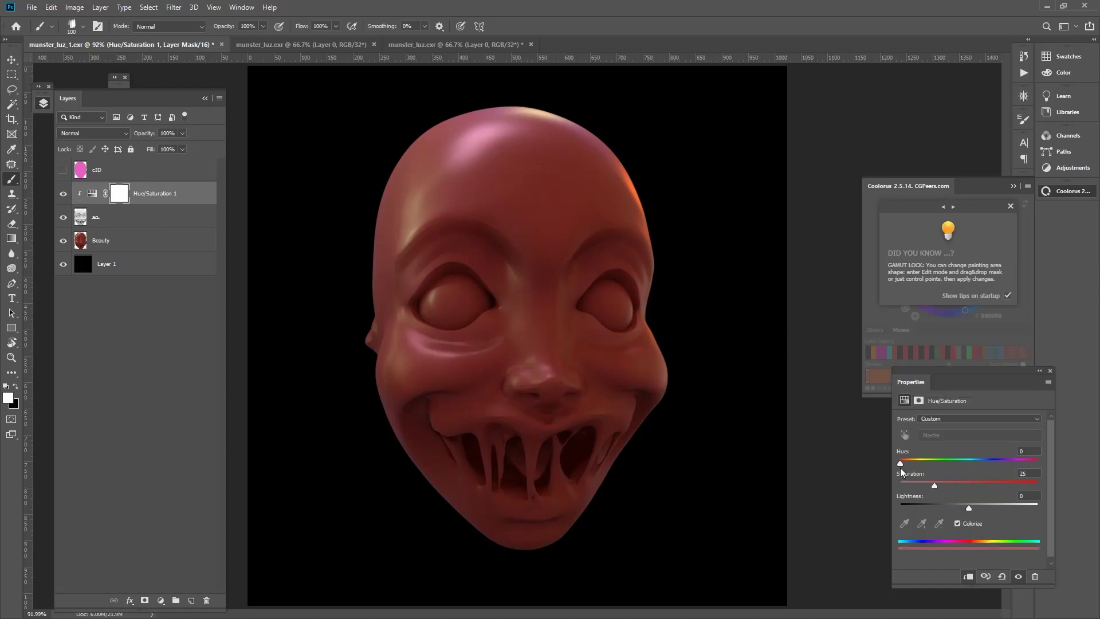
# Switch ao to Normal blending and shift the colorized hue, comparing with the adjustment off.
pyautogui.click(144, 217)
pyautogui.click(95, 133)
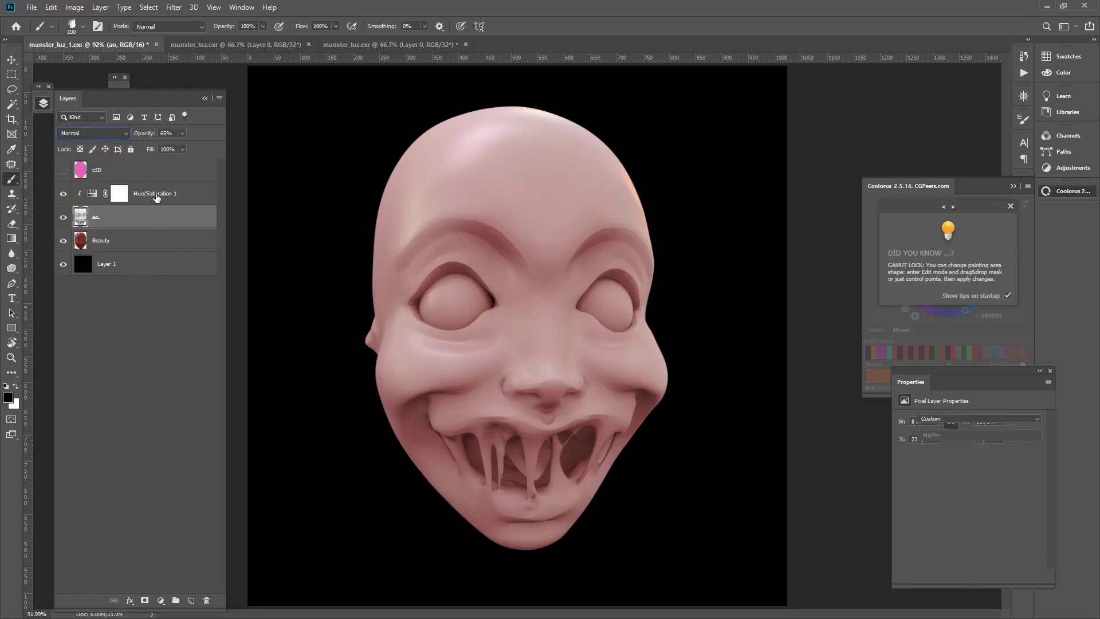
pyautogui.click(161, 198)
pyautogui.click(64, 194)
pyautogui.click(66, 195)
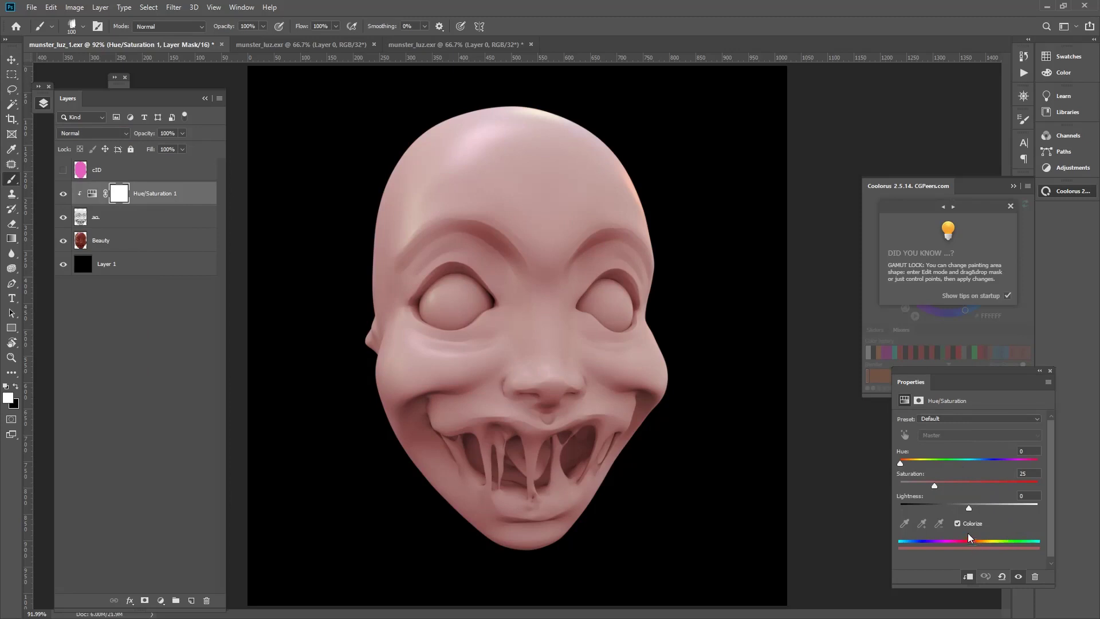
pyautogui.moveTo(901, 467); pyautogui.dragTo(1001, 475)
# Return ao to Multiply and set the Hue to 227, comparing with ao shading off.
pyautogui.click(155, 218)
pyautogui.click(97, 133)
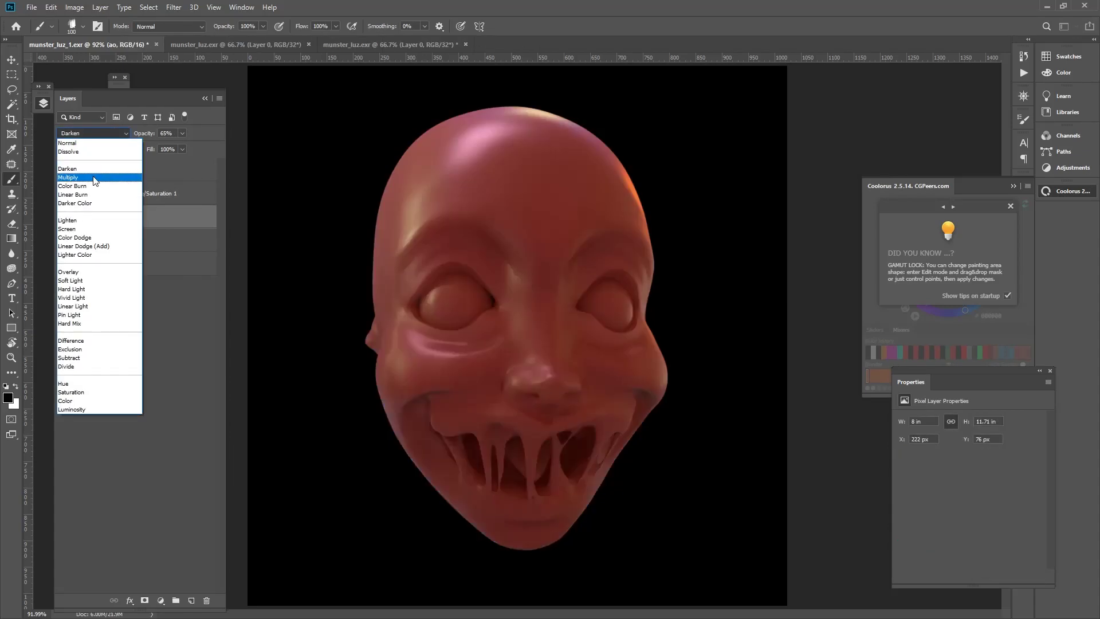
pyautogui.click(103, 175)
pyautogui.click(181, 200)
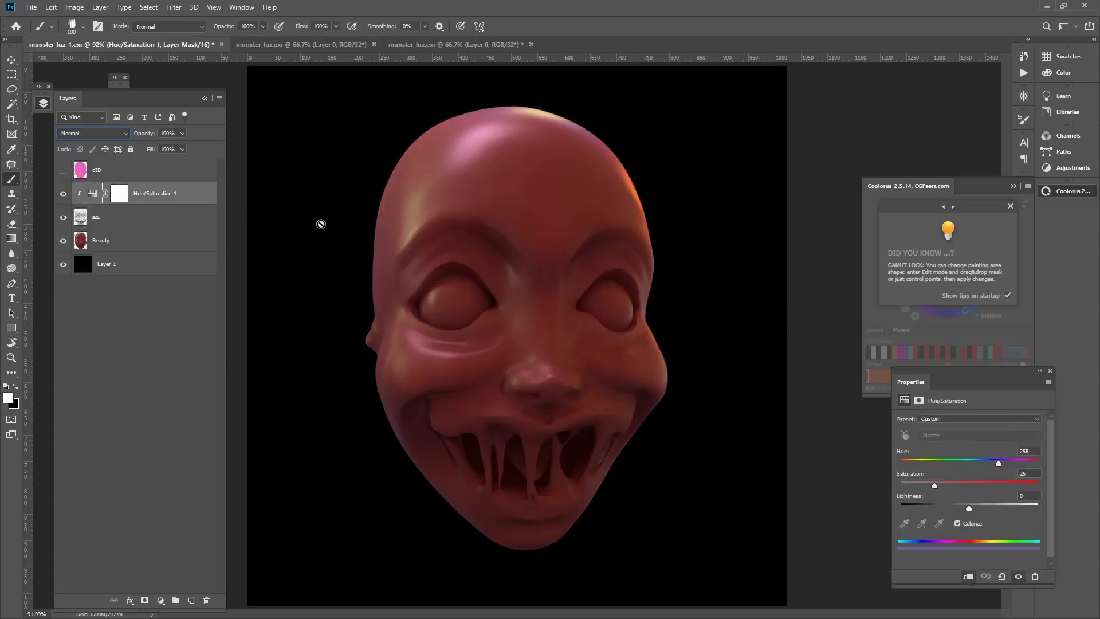
pyautogui.moveTo(1002, 469)
pyautogui.mouseDown()
pyautogui.moveTo(891, 468)
pyautogui.moveTo(1038, 469)
pyautogui.moveTo(956, 470)
pyautogui.moveTo(997, 476)
pyautogui.moveTo(987, 476)
pyautogui.mouseUp()
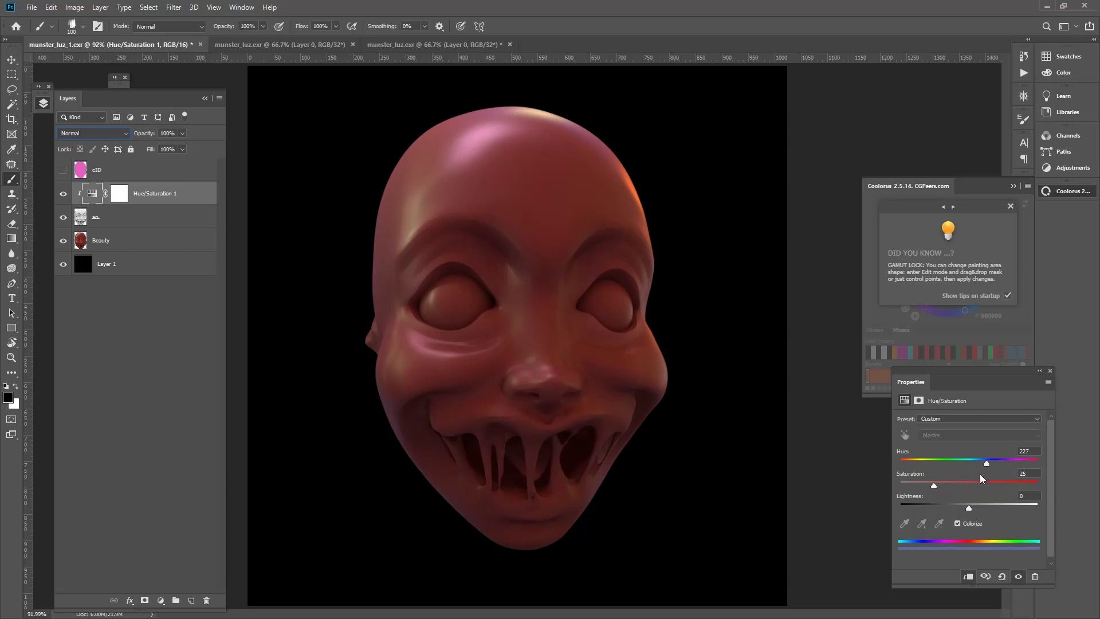
pyautogui.click(66, 223)
pyautogui.click(66, 223)
pyautogui.click(66, 223)
pyautogui.click(65, 218)
pyautogui.click(66, 222)
# Drop the ao layer to 51% opacity, compare it on and off, then show the pink cID matte.
pyautogui.click(135, 224)
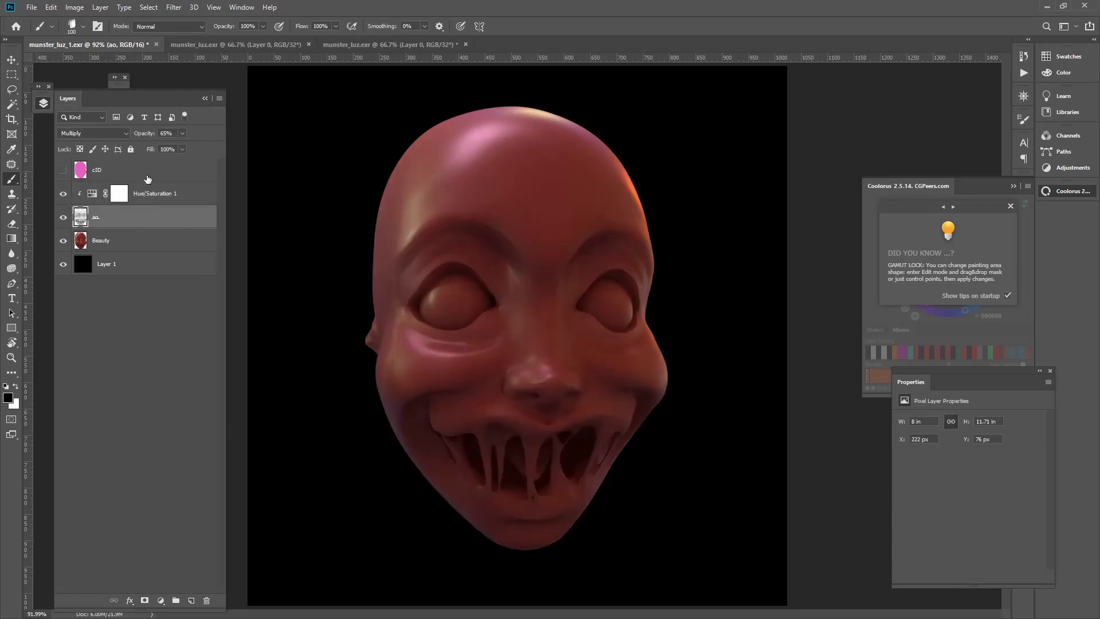
pyautogui.moveTo(145, 137); pyautogui.dragTo(135, 137)
pyautogui.click(66, 217)
pyautogui.click(64, 217)
pyautogui.click(66, 218)
pyautogui.click(63, 170)
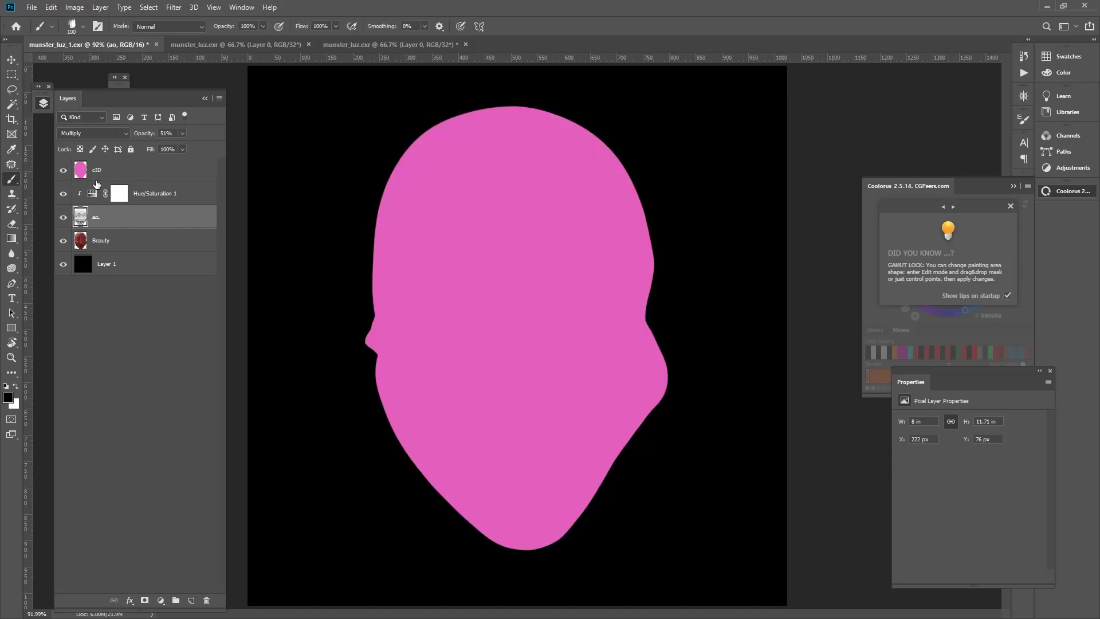
# Magic-wand the pink head silhouette on the cID layer, then hide the cID matte.
pyautogui.hotkey('alt', 'w')
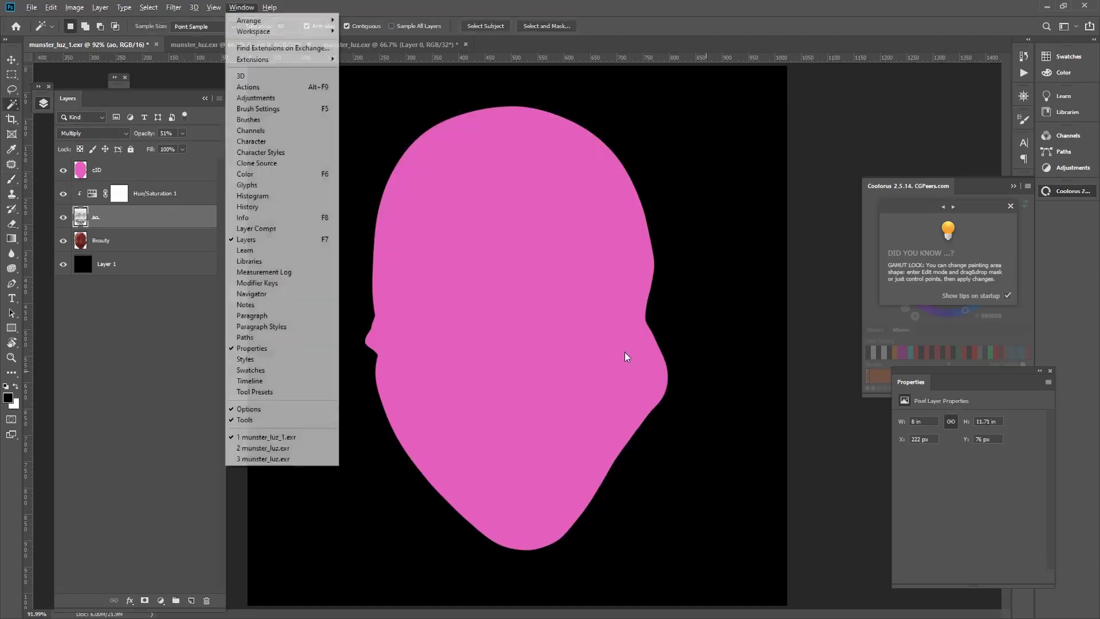
pyautogui.press('Escape')
pyautogui.press('w')
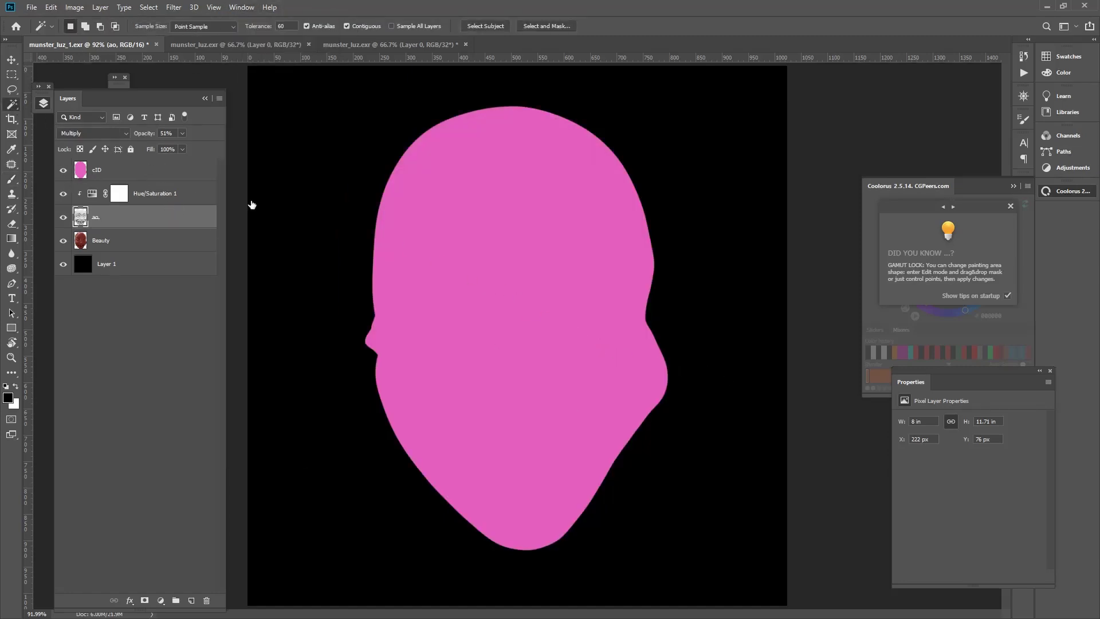
pyautogui.click(480, 279)
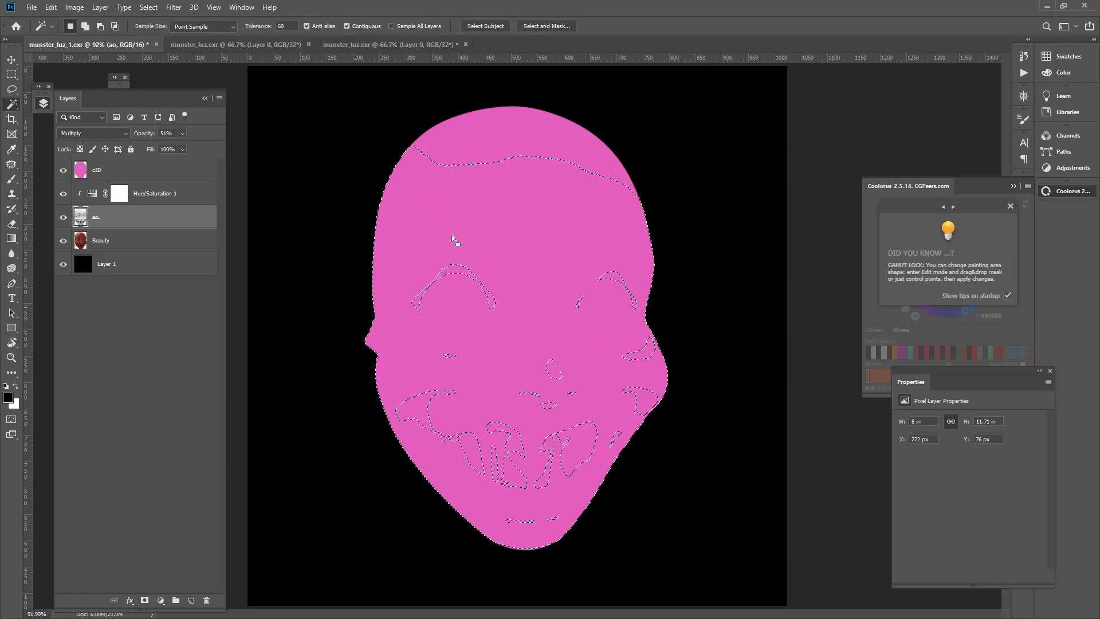
pyautogui.hotkey('ctrl', 'd')
pyautogui.click(141, 175)
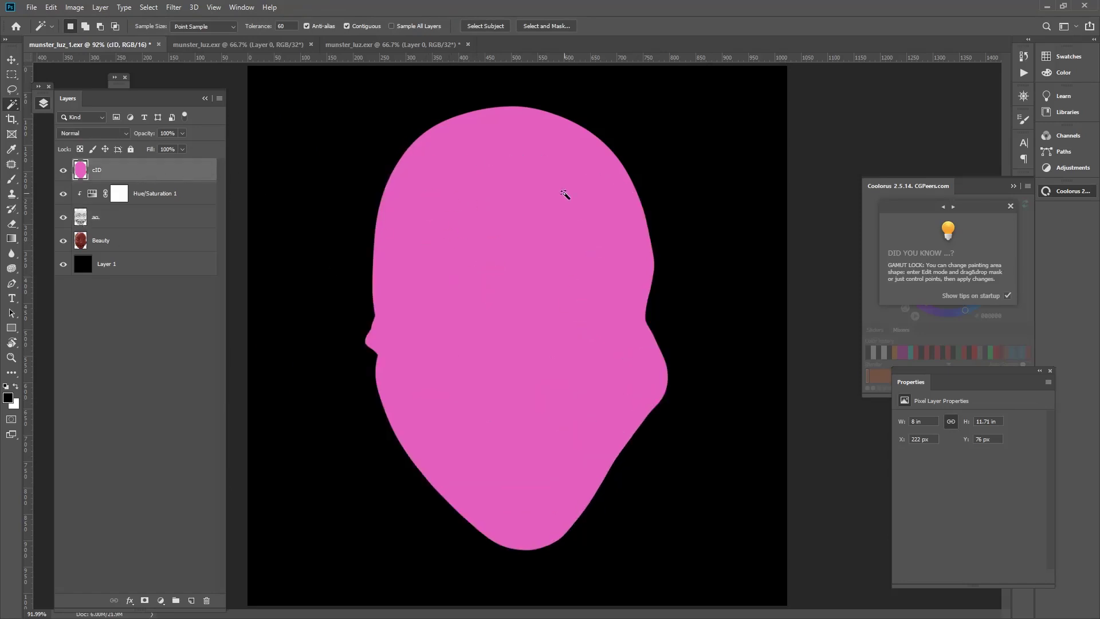
pyautogui.click(491, 314)
pyautogui.click(62, 172)
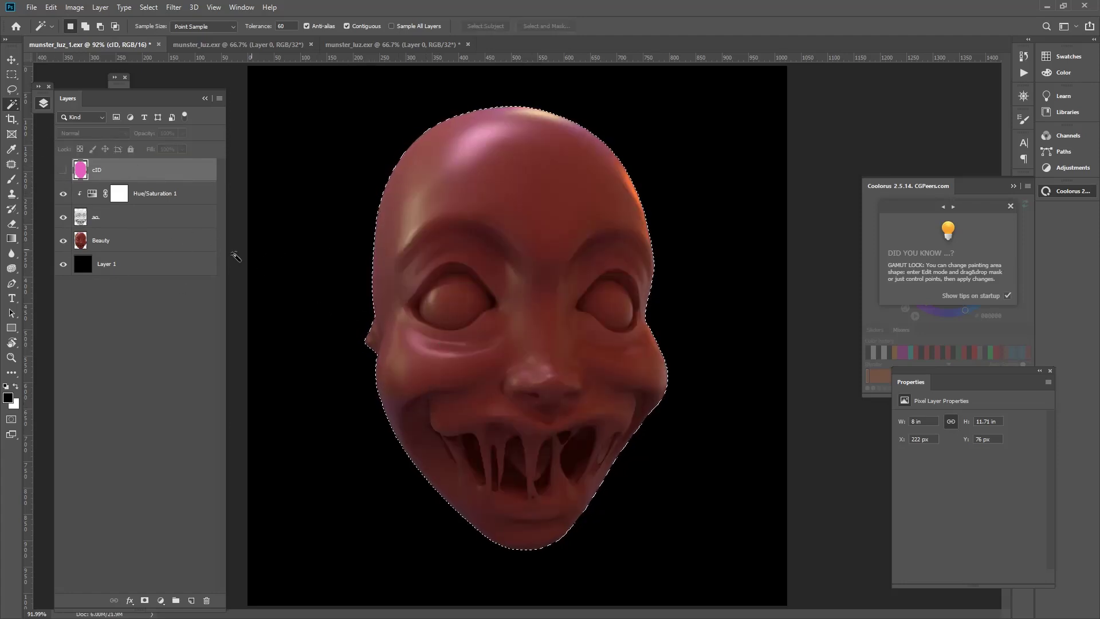
# With the Brush tool ready, add a new empty Layer 2 above the ao layer.
pyautogui.click(12, 179)
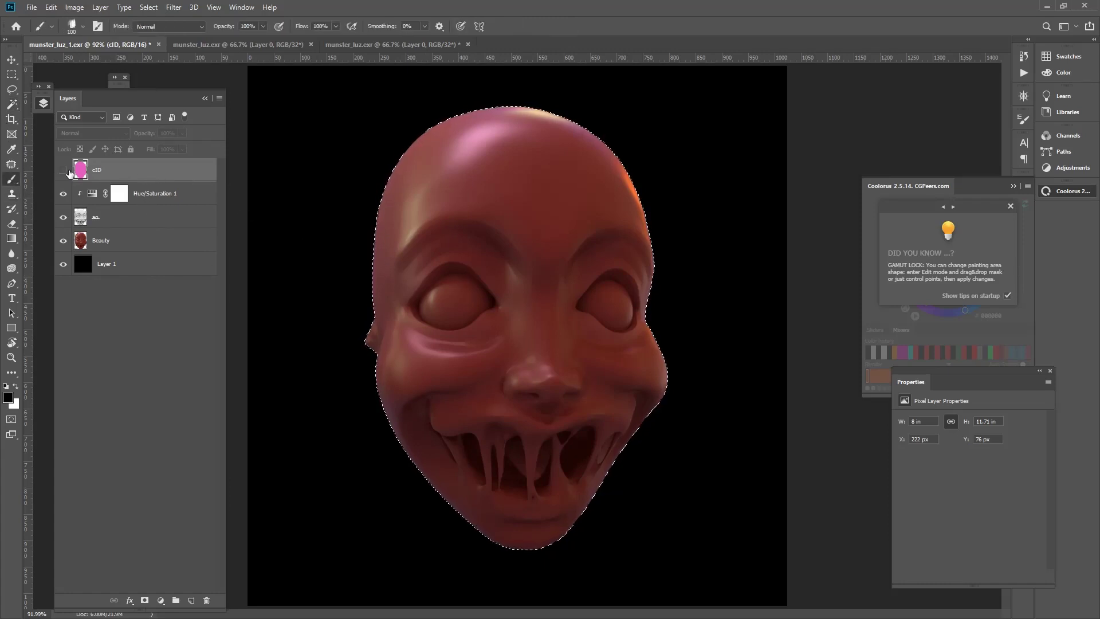
pyautogui.click(125, 221)
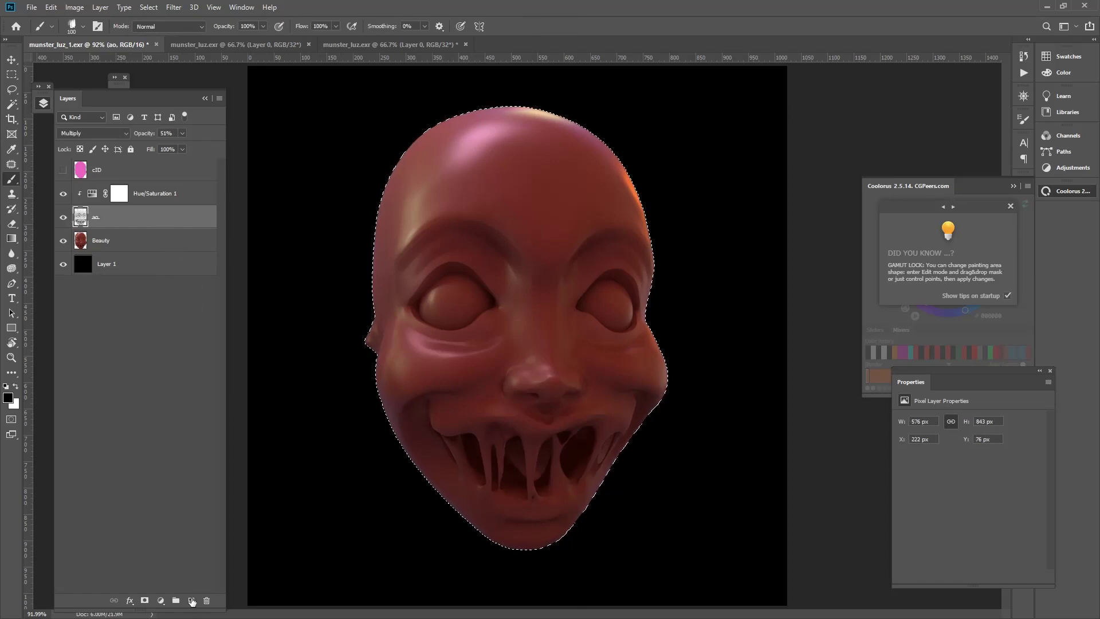
pyautogui.click(191, 600)
pyautogui.hotkey('alt', 's')
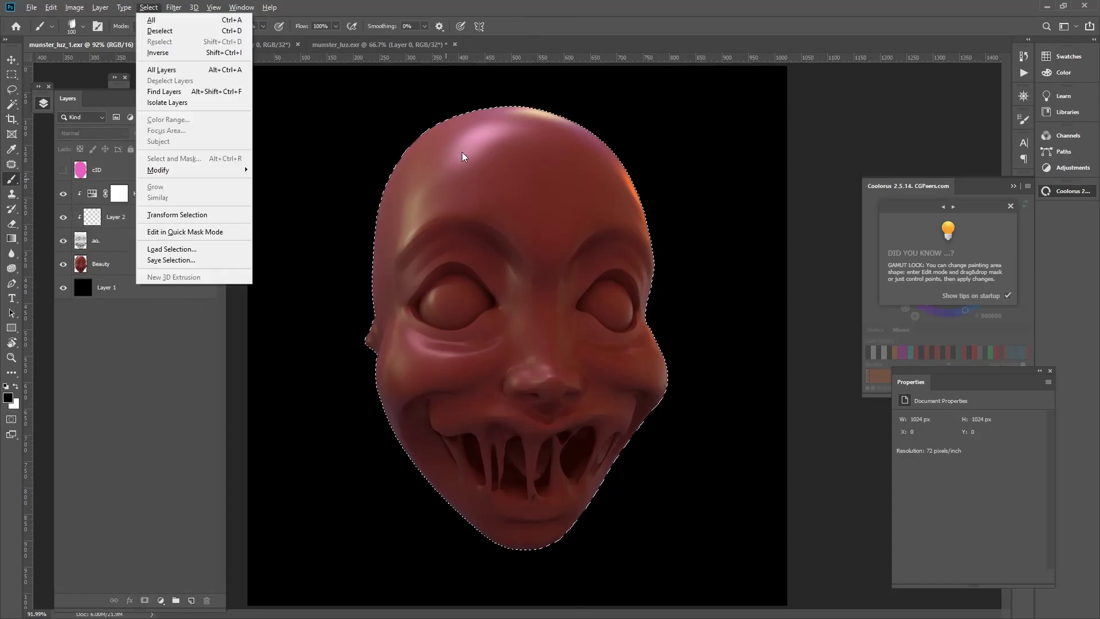
pyautogui.click(123, 240)
pyautogui.click(150, 216)
# Paint trial dark brown strokes inside the head selection, then discard them, Layer 2 and the selection.
pyautogui.moveTo(399, 166)
pyautogui.mouseDown()
pyautogui.moveTo(367, 192)
pyautogui.moveTo(516, 321)
pyautogui.moveTo(560, 406)
pyautogui.moveTo(516, 424)
pyautogui.mouseUp()
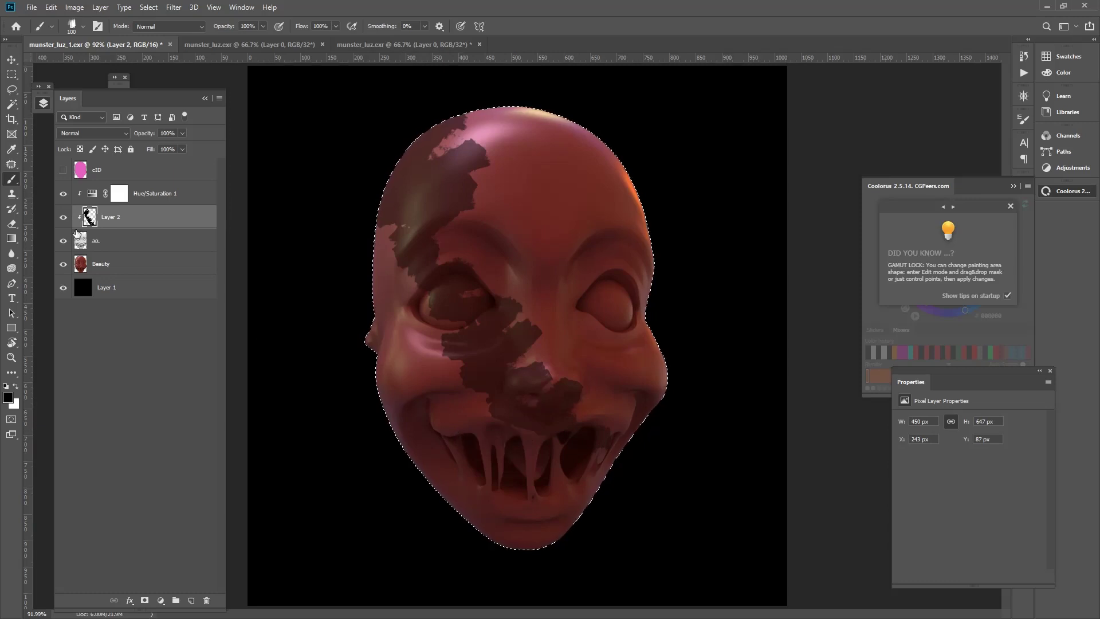
pyautogui.press('Delete')
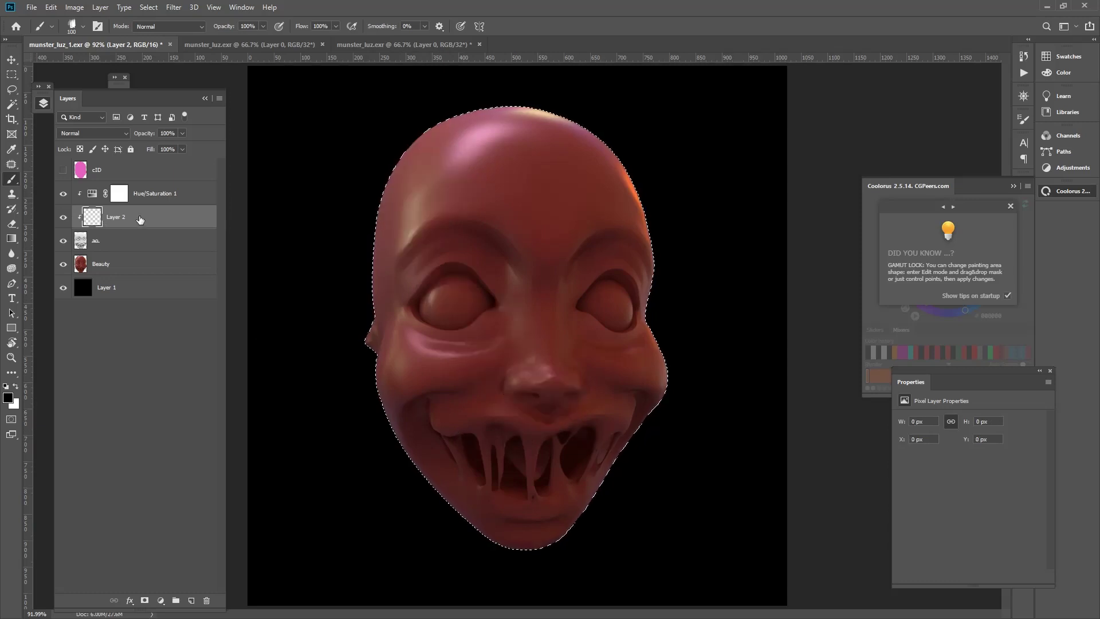
pyautogui.hotkey('ctrl', 'd')
pyautogui.press('Delete')
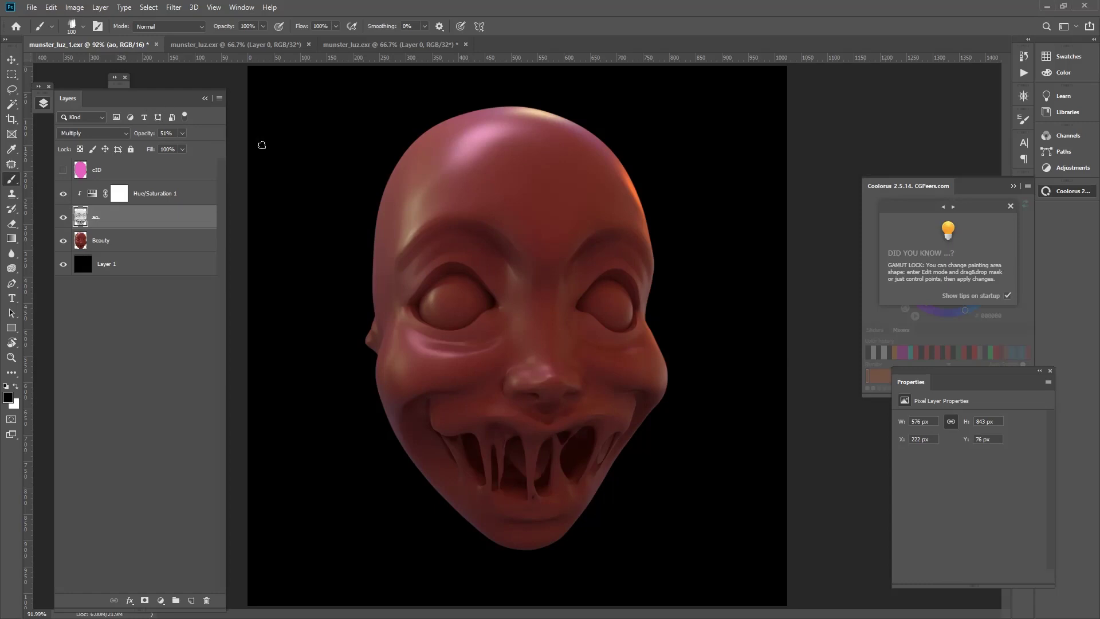
# Add a Levels adjustment layer directly above the Hue/Saturation layer.
pyautogui.click(63, 218)
pyautogui.click(63, 169)
pyautogui.click(134, 245)
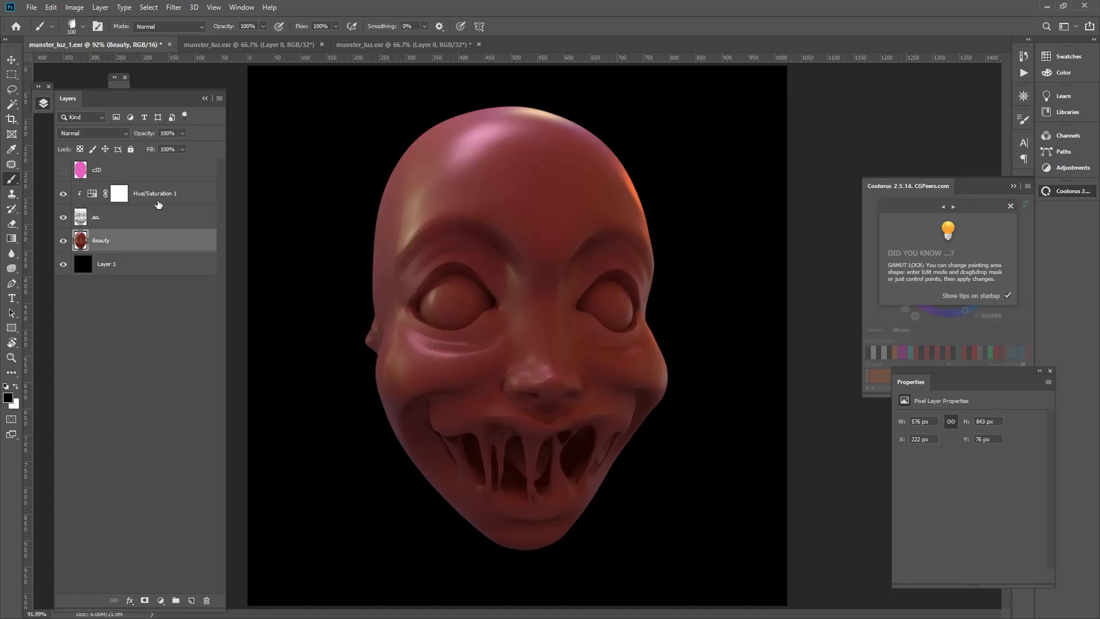
pyautogui.click(158, 202)
pyautogui.click(160, 600)
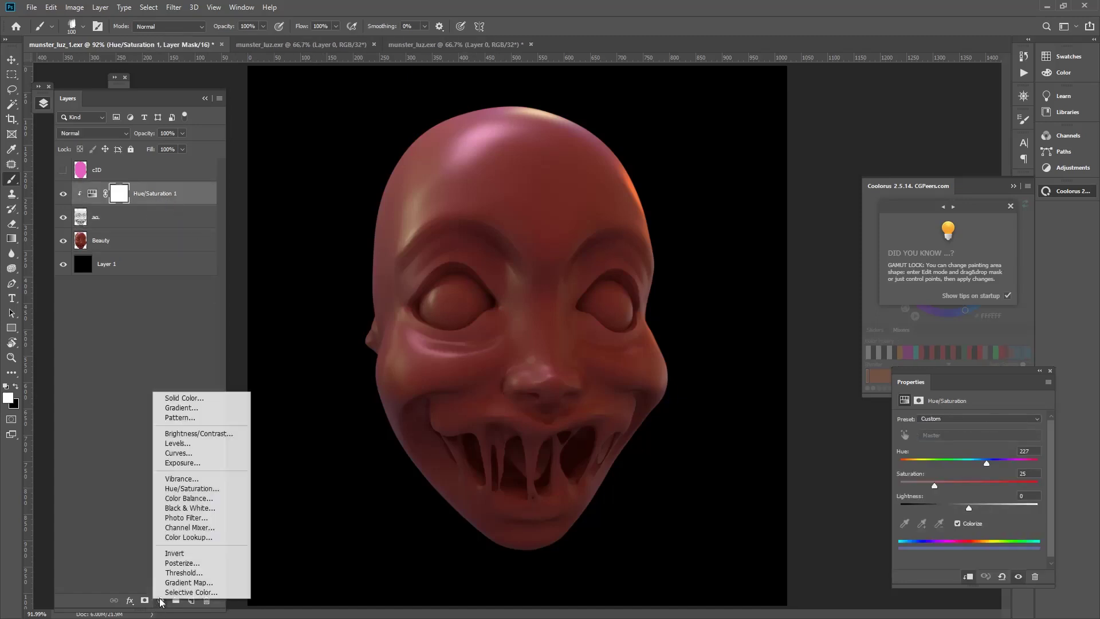
pyautogui.click(178, 442)
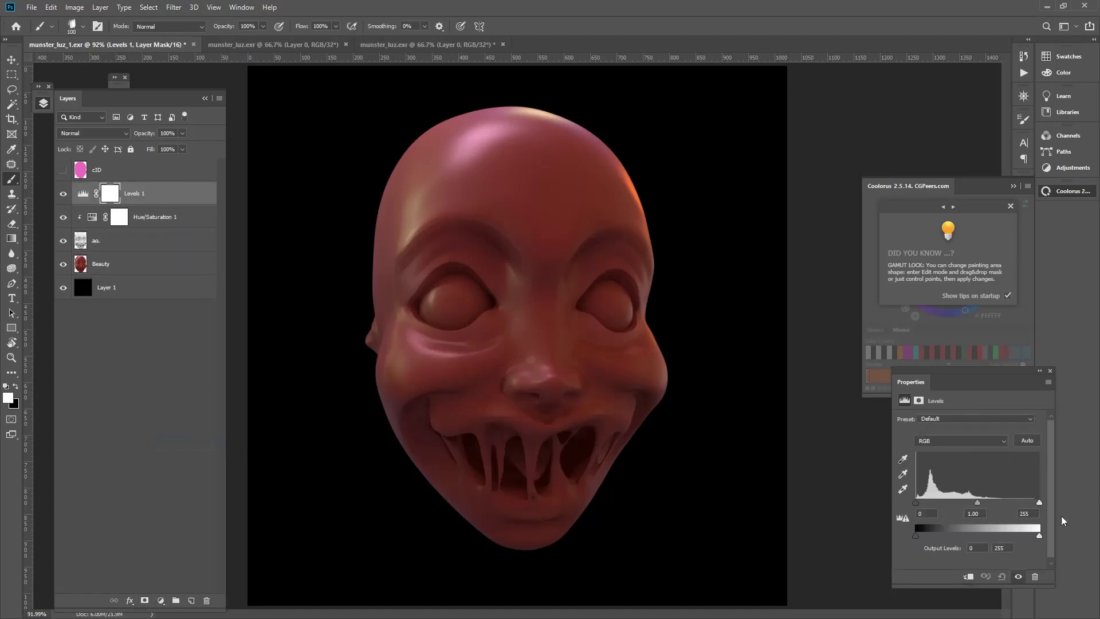
# Set the Levels inputs to 7, 1.06 and 230, and compare the face with and without it.
pyautogui.moveTo(978, 503); pyautogui.dragTo(1028, 503)
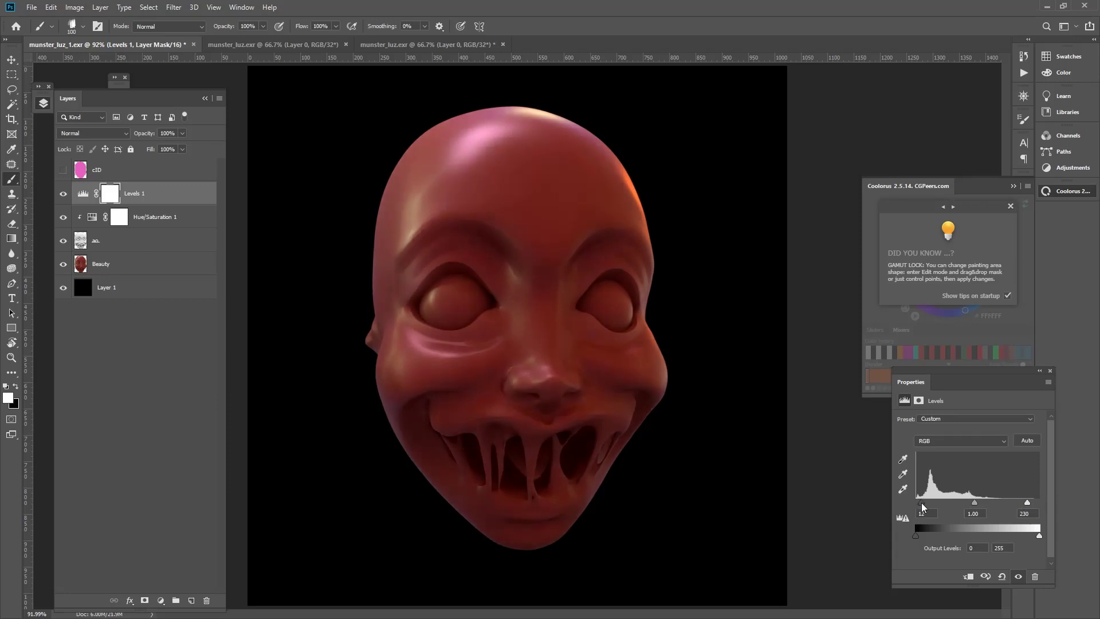
pyautogui.moveTo(915, 506); pyautogui.dragTo(973, 505)
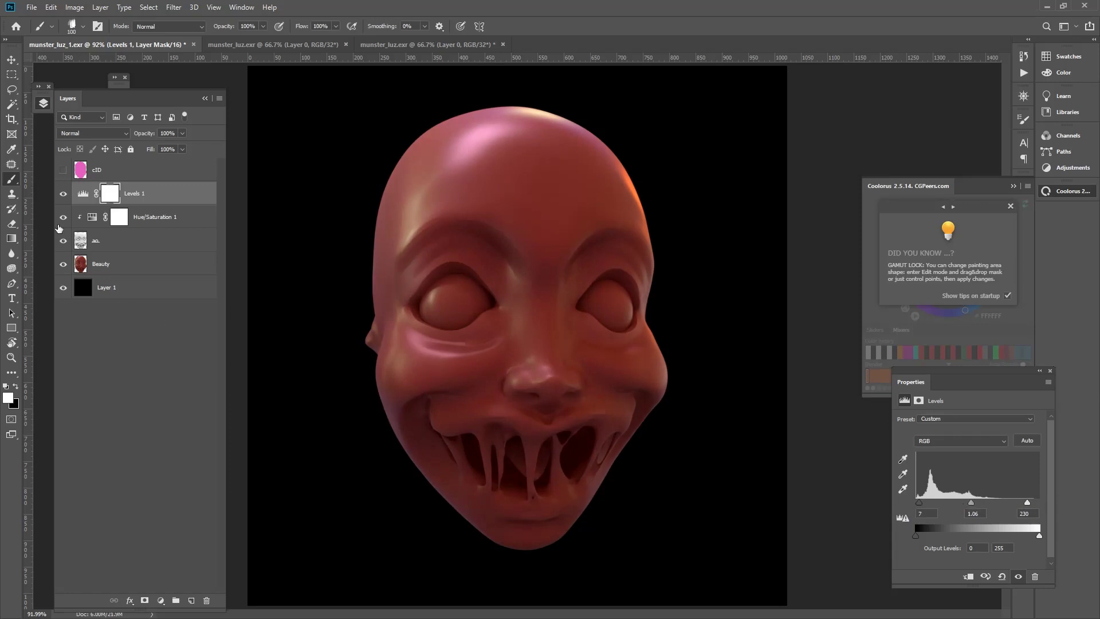
pyautogui.click(64, 196)
pyautogui.click(64, 196)
pyautogui.click(63, 196)
pyautogui.click(102, 272)
pyautogui.click(120, 291)
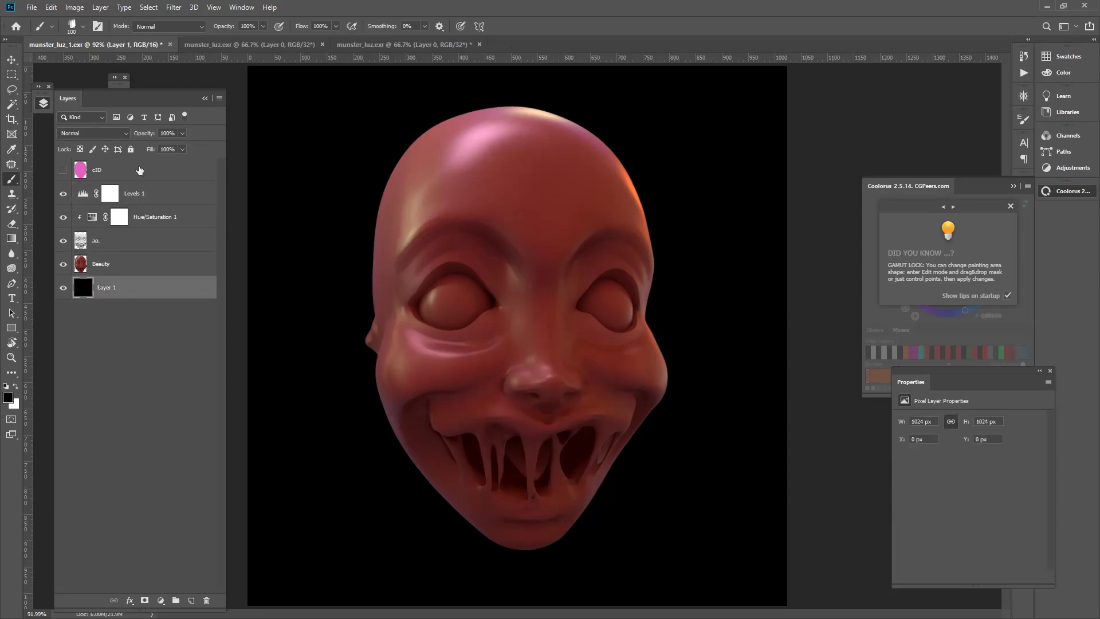
# Try a violet-to-orange radial gradient behind the face on Layer 1, then undo it.
pyautogui.press('g')
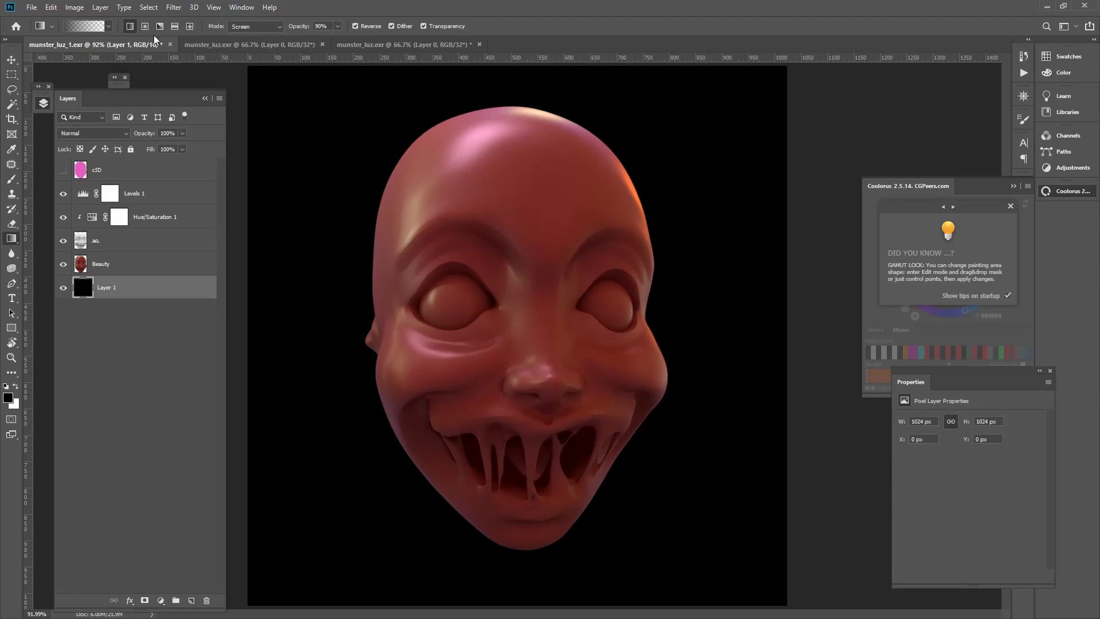
pyautogui.click(91, 26)
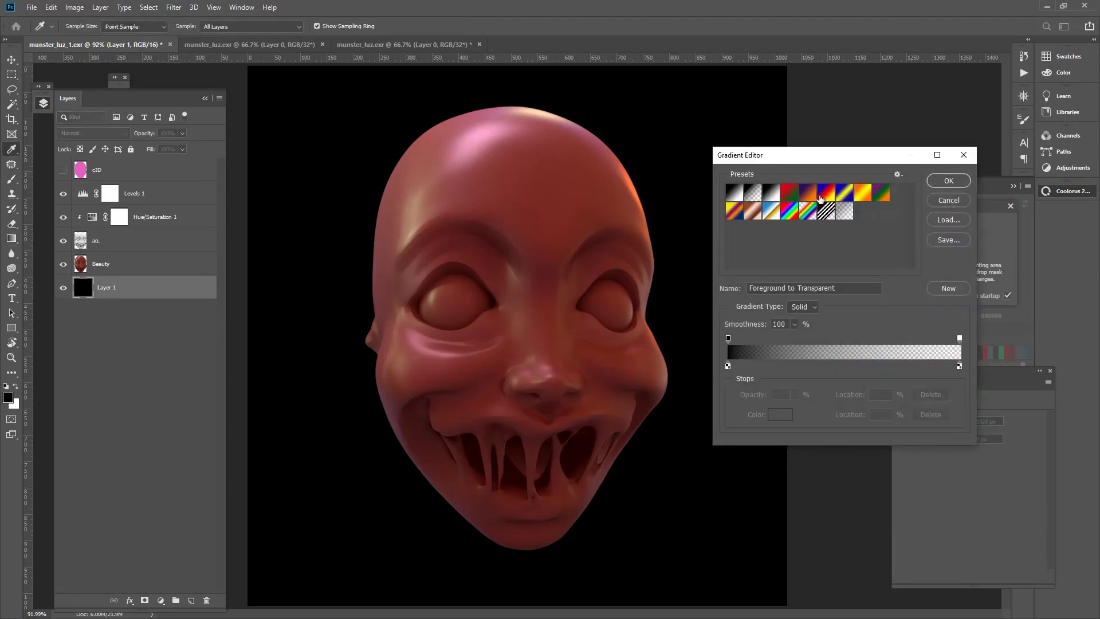
pyautogui.click(813, 199)
pyautogui.click(955, 182)
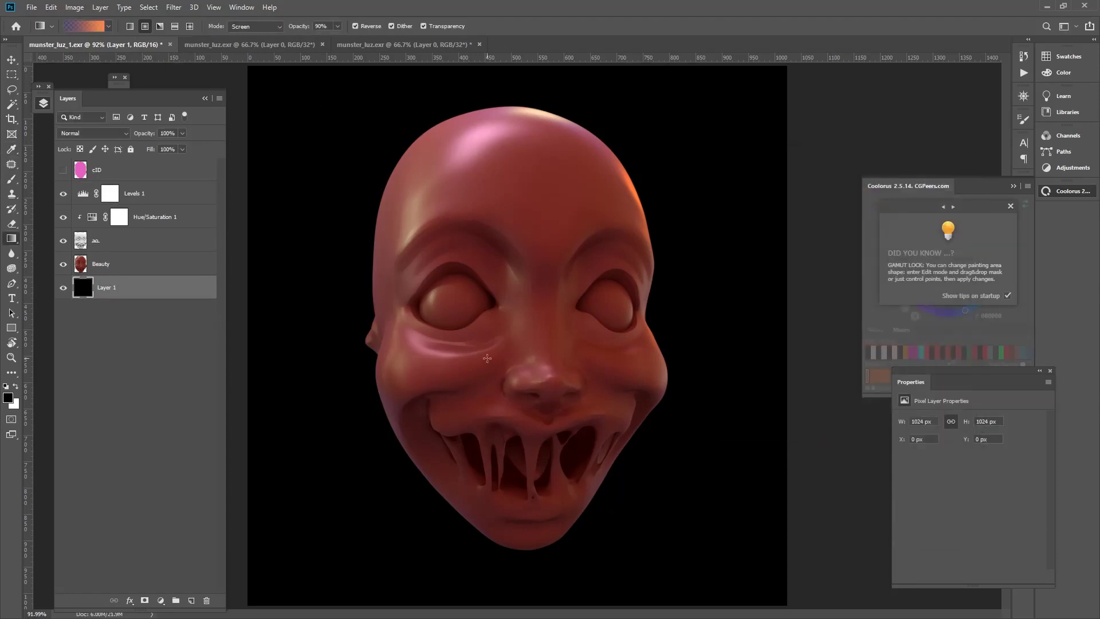
pyautogui.moveTo(513, 348); pyautogui.dragTo(865, 386)
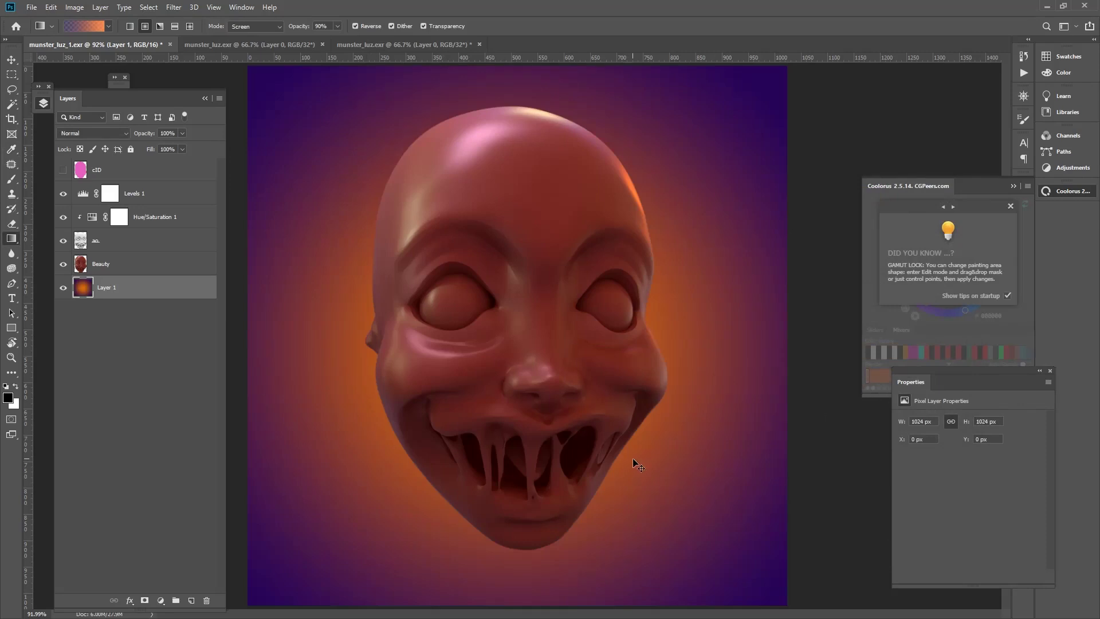
pyautogui.hotkey('ctrl', 'z')
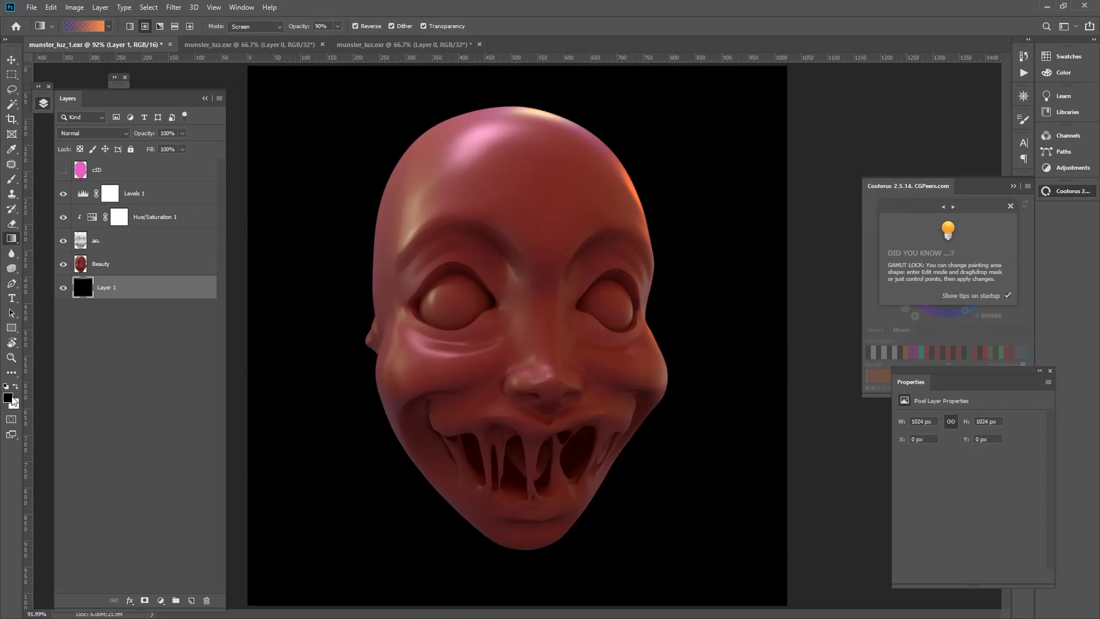
# Fill Layer 1 with the dark grey foreground colour 191919.
pyautogui.click(8, 398)
pyautogui.moveTo(818, 524); pyautogui.dragTo(764, 529)
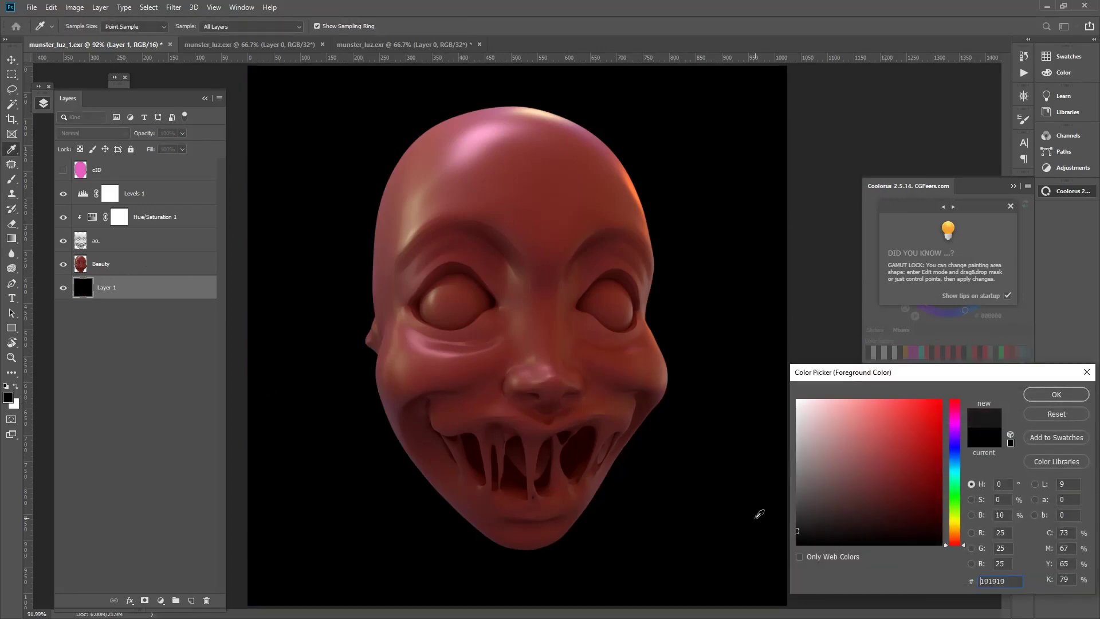
pyautogui.press('Return')
pyautogui.hotkey('alt', 'BackSpace')
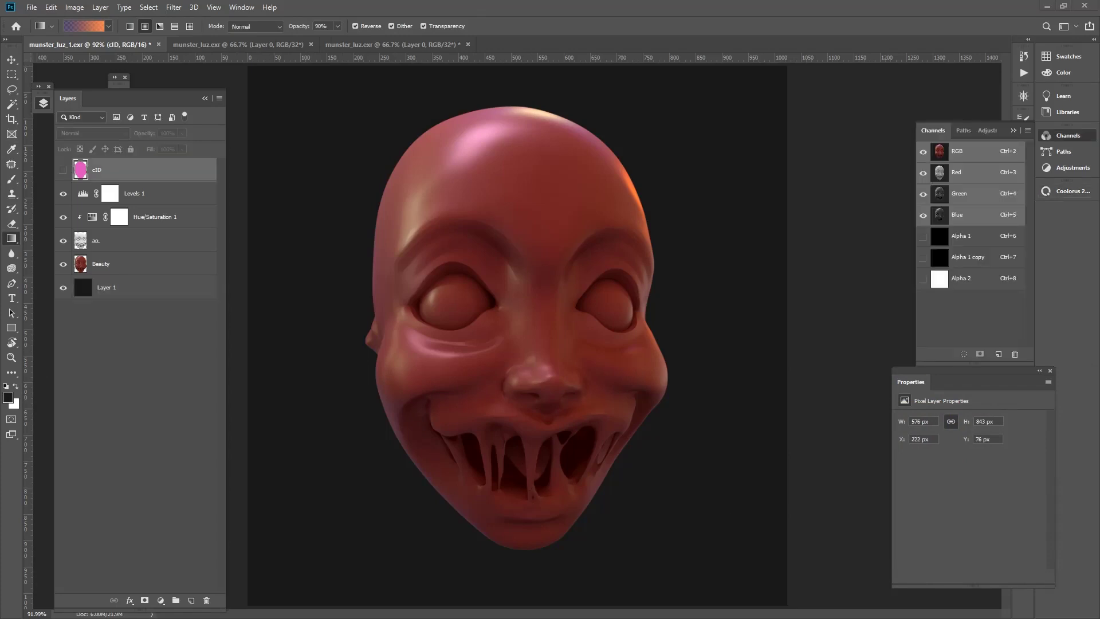
# Set the Z depth render's exposure to -1.98, then return to the munster_luz_1.exr composite.
pyautogui.click(349, 40)
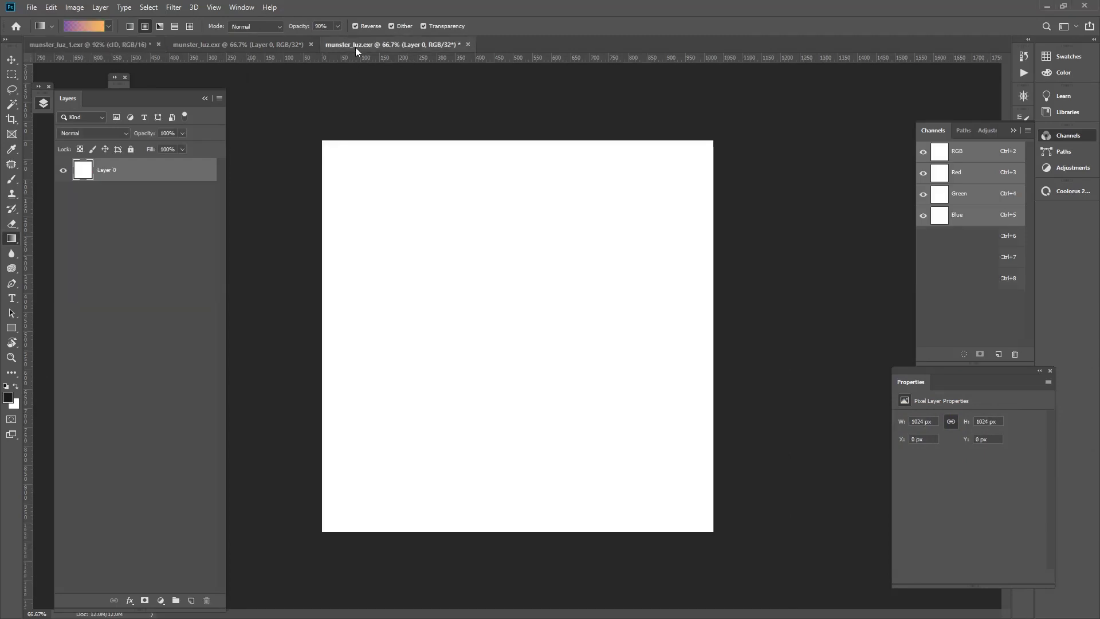
pyautogui.click(51, 7)
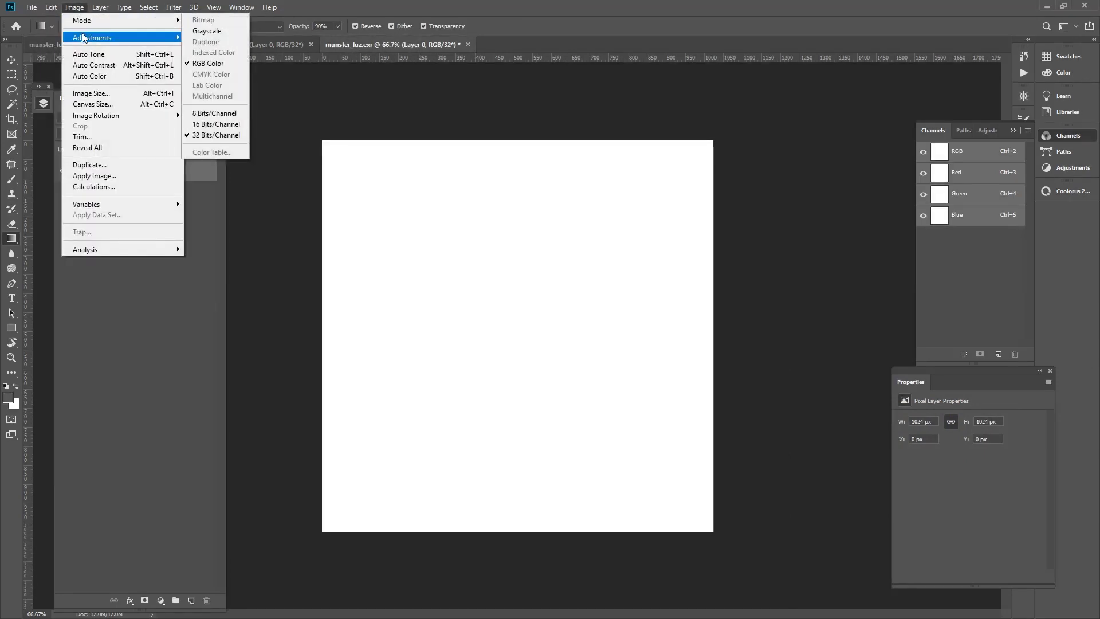
pyautogui.moveTo(91, 37)
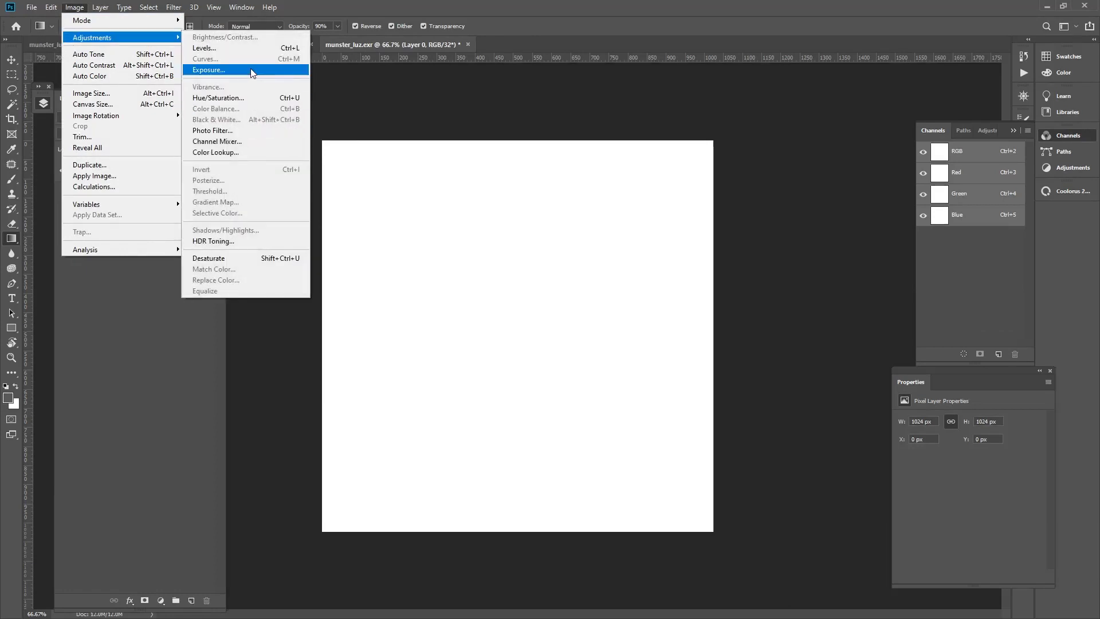
pyautogui.click(250, 69)
pyautogui.moveTo(153, 249)
pyautogui.mouseDown()
pyautogui.moveTo(133, 252)
pyautogui.moveTo(142, 275)
pyautogui.moveTo(97, 276)
pyautogui.mouseUp()
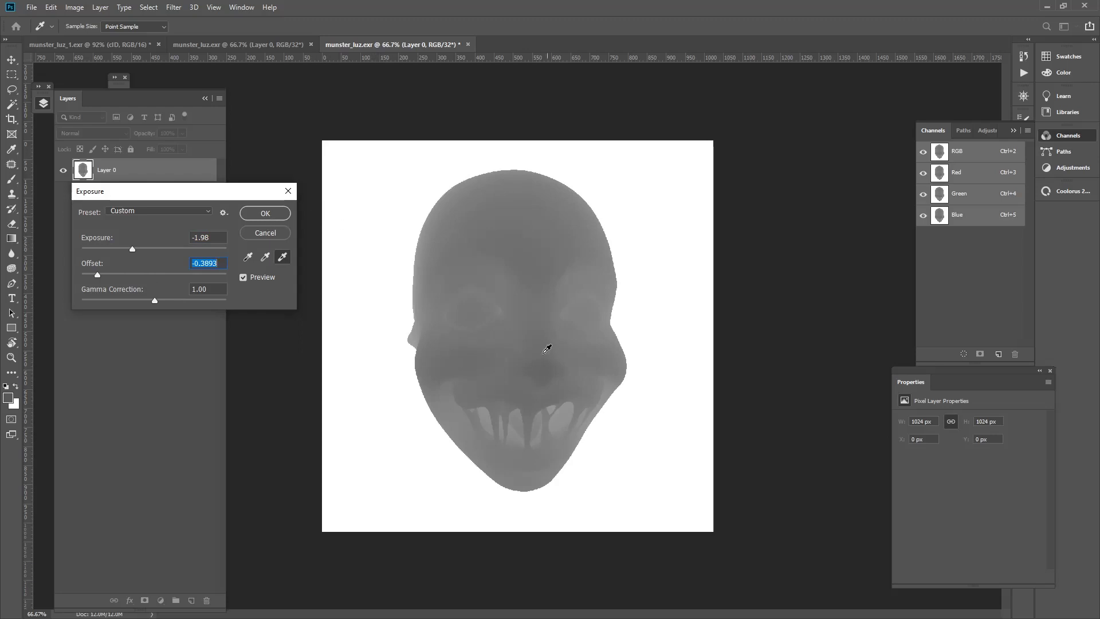
pyautogui.click(264, 213)
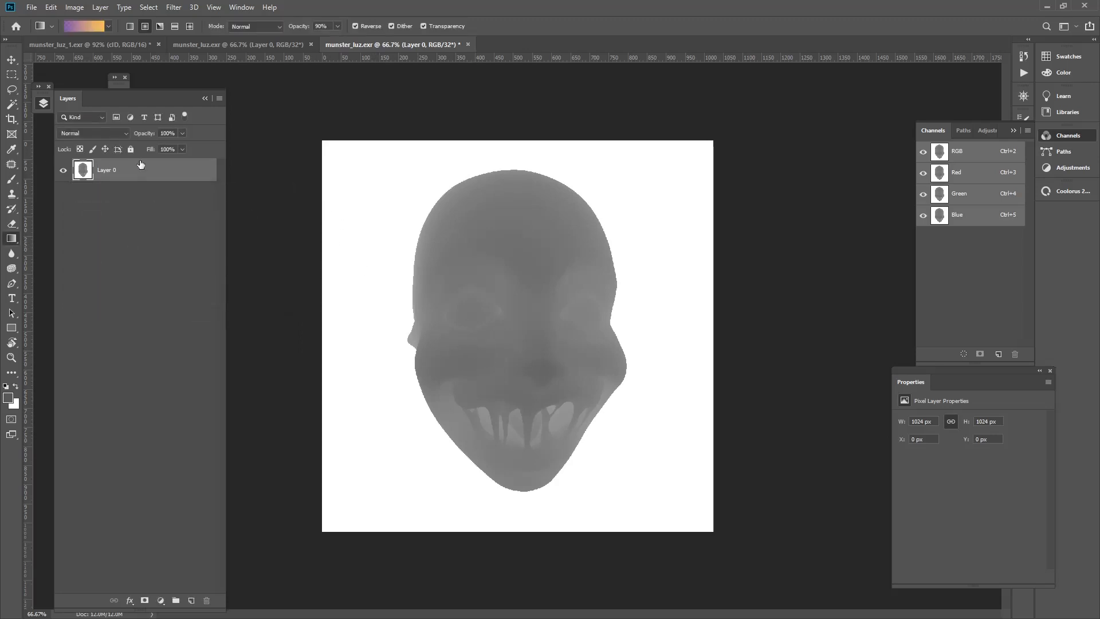
pyautogui.press('v')
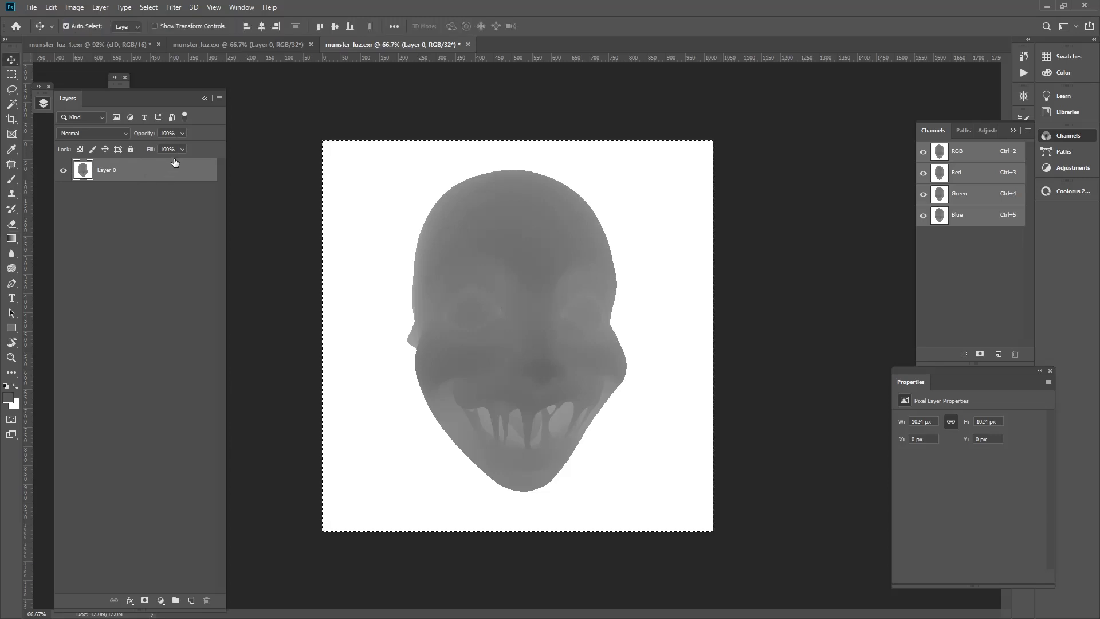
pyautogui.click(116, 44)
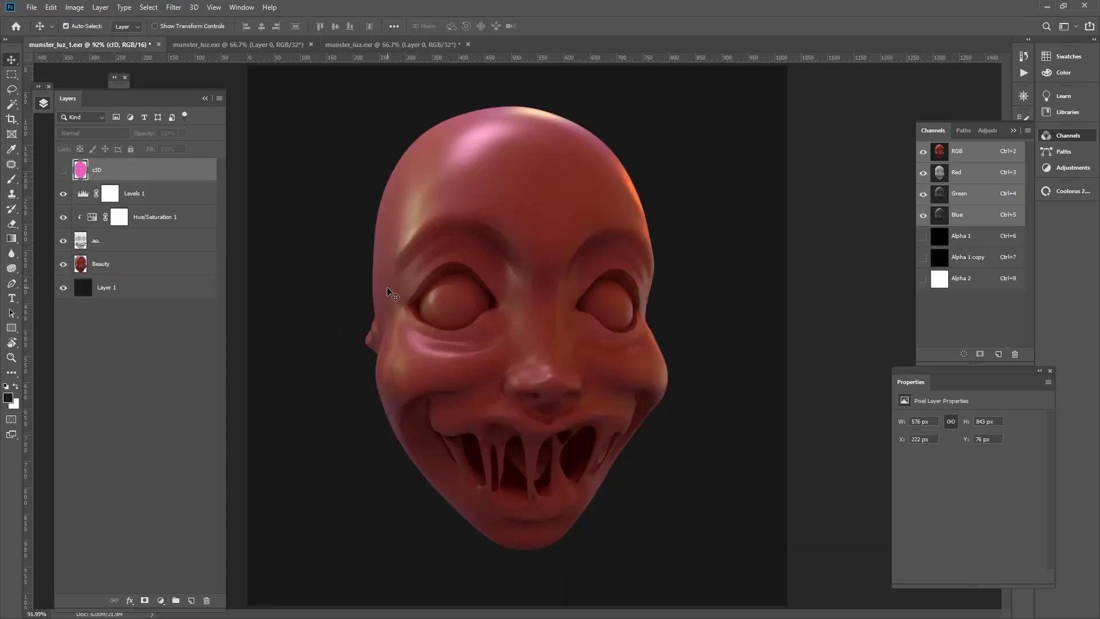
# Paste the depth image as Layer 2, invert it, select all, and hide the layer.
pyautogui.hotkey('ctrl', 'v')
pyautogui.hotkey('ctrl', 'i')
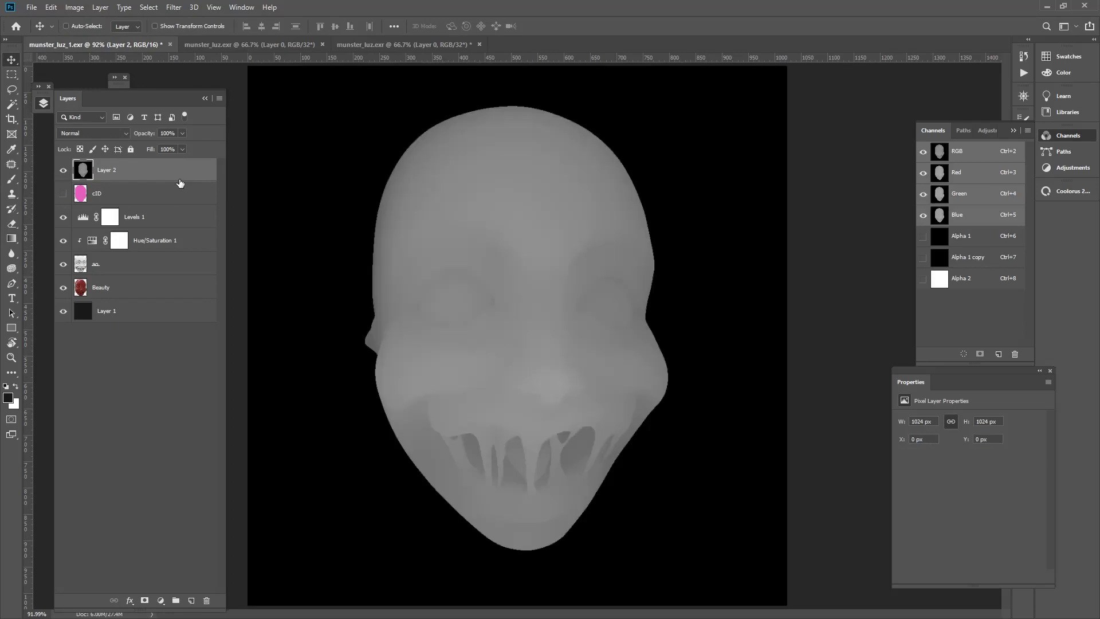
pyautogui.click(63, 171)
pyautogui.hotkey('ctrl', 'a')
pyautogui.click(63, 170)
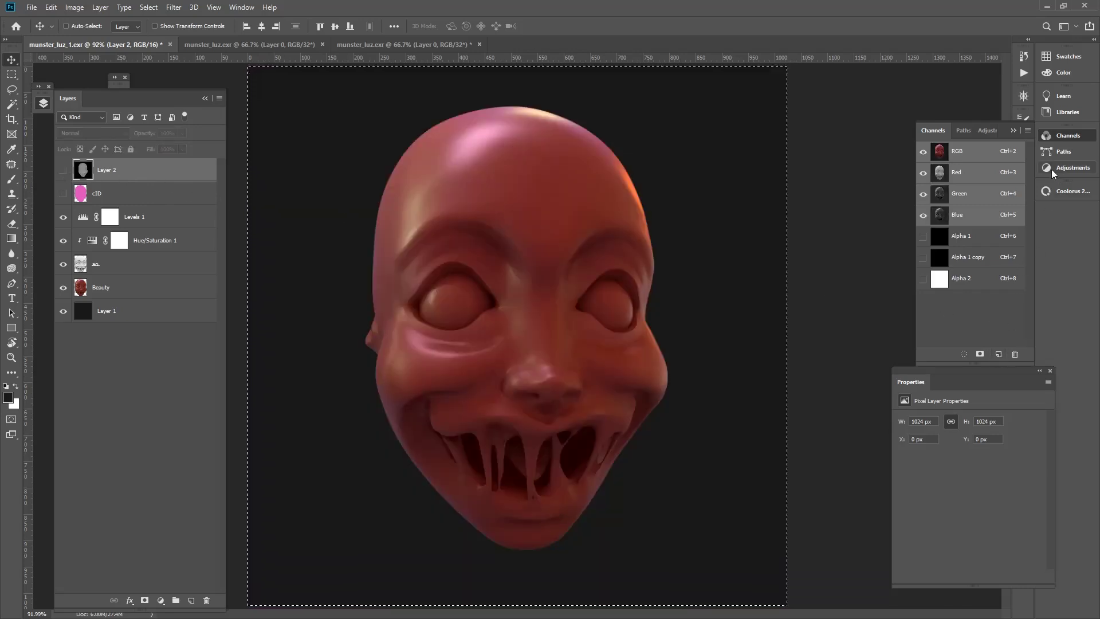
# Paste the inverted depth image into a new Alpha 3 channel and restore the RGB view.
pyautogui.click(998, 354)
pyautogui.hotkey('ctrl', 'v')
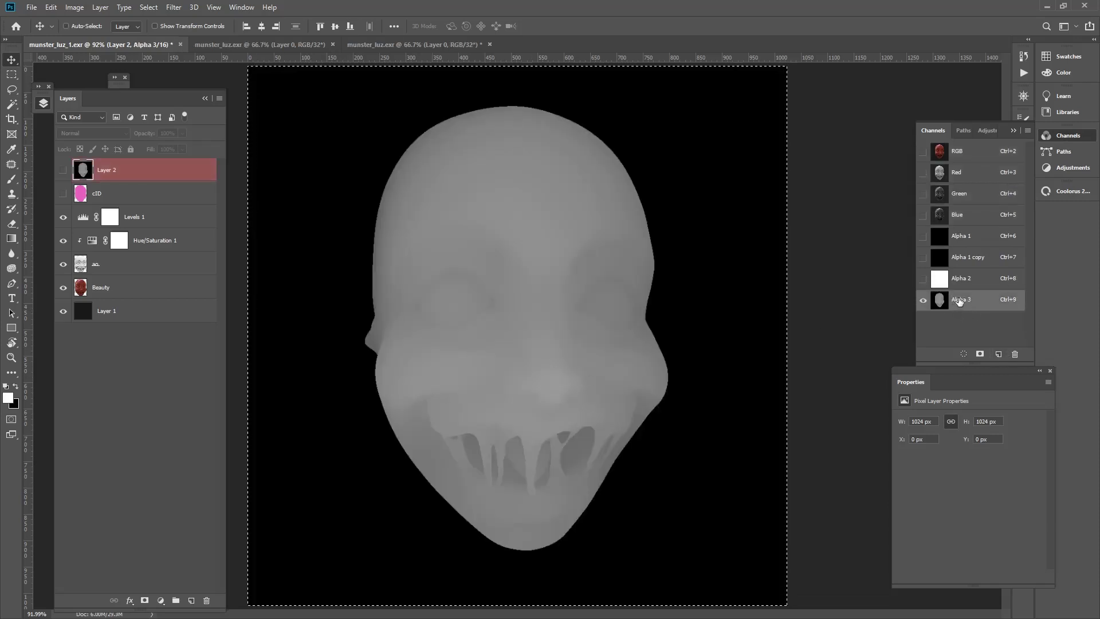
pyautogui.hotkey('ctrl', 'd')
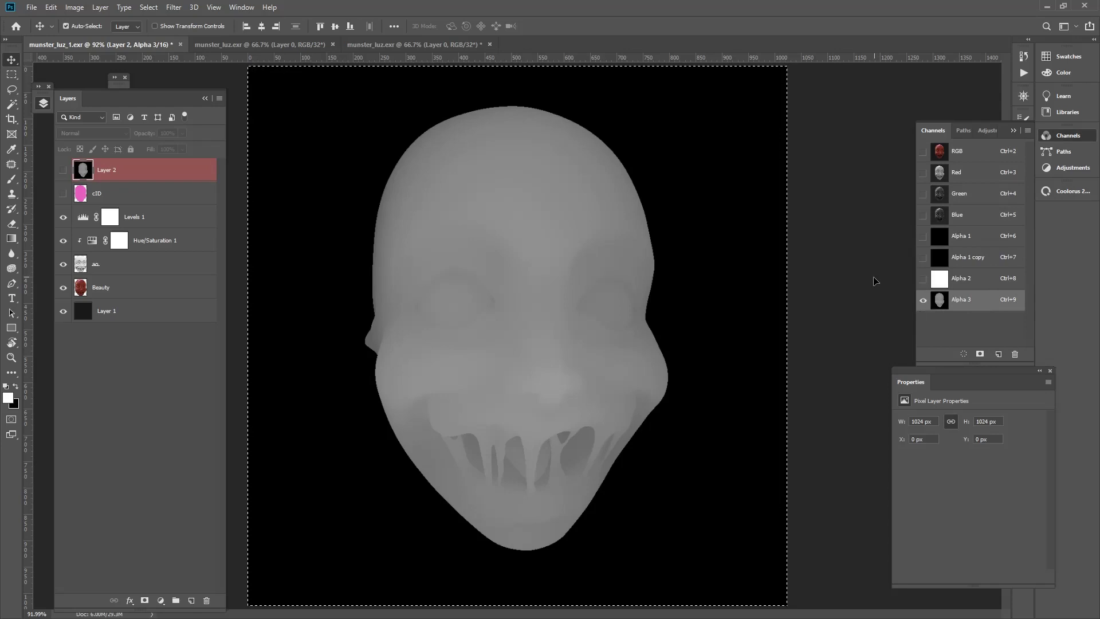
pyautogui.click(923, 153)
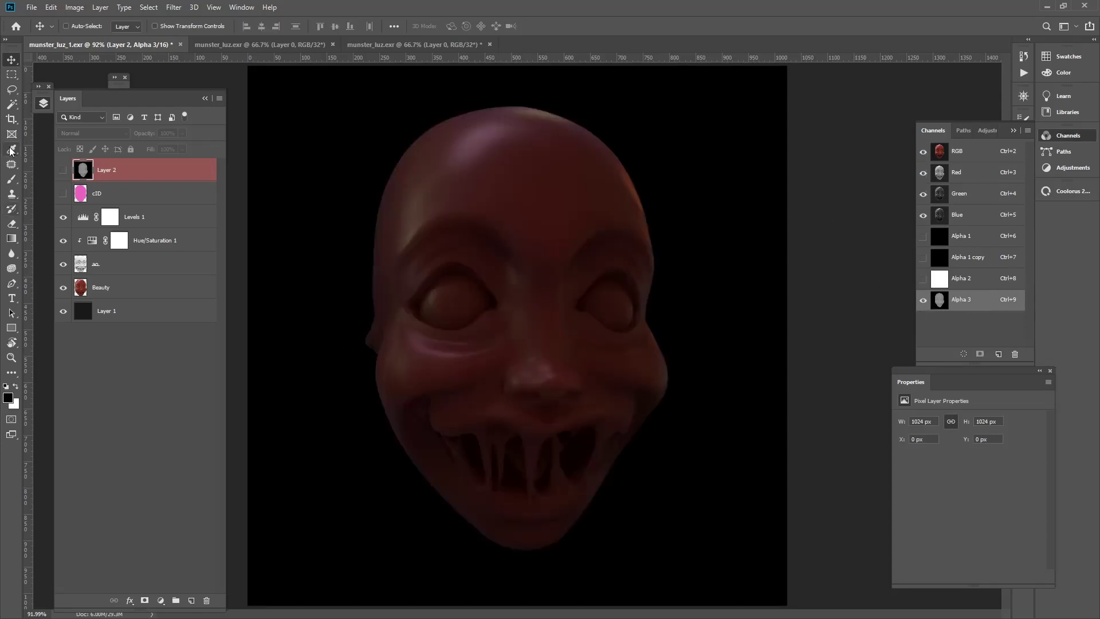
pyautogui.click(923, 299)
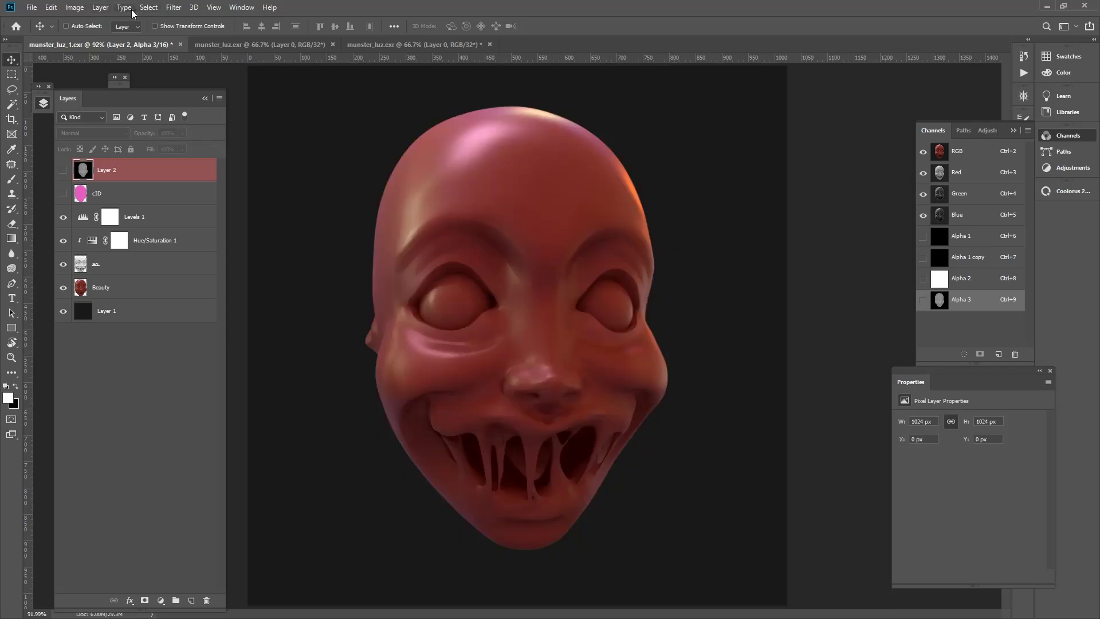
pyautogui.click(169, 7)
pyautogui.click(91, 8)
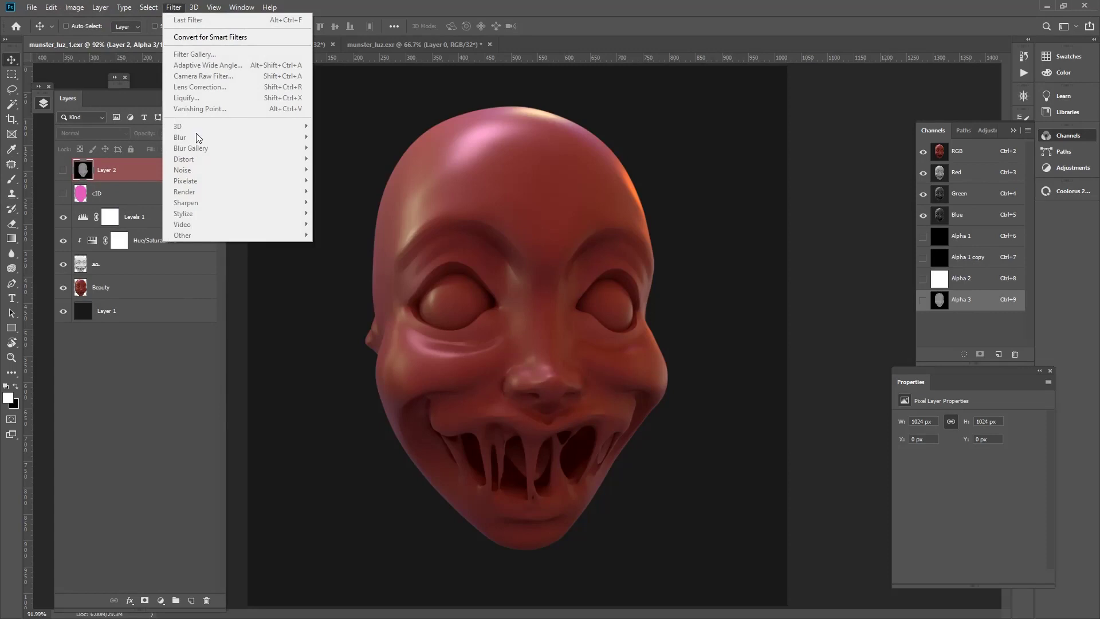
# Duplicate Levels 1, Hue/Saturation 1, ao and Beauty, and merge the copies into one layer.
pyautogui.press('Escape')
pyautogui.click(167, 217)
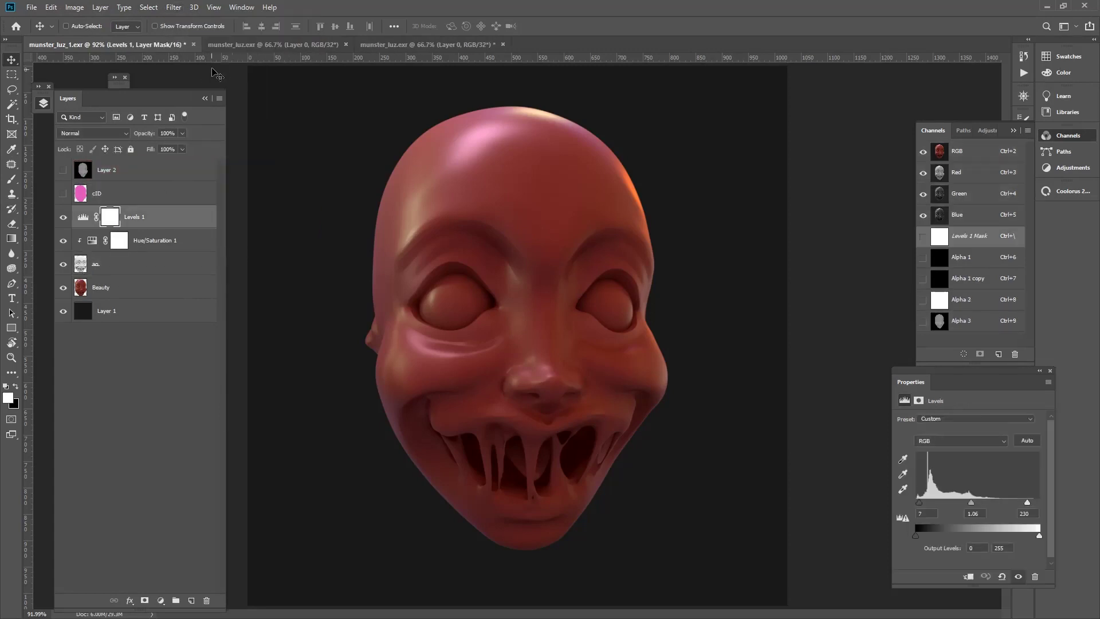
pyautogui.keyDown('shift'); pyautogui.click(165, 287); pyautogui.keyUp('shift')
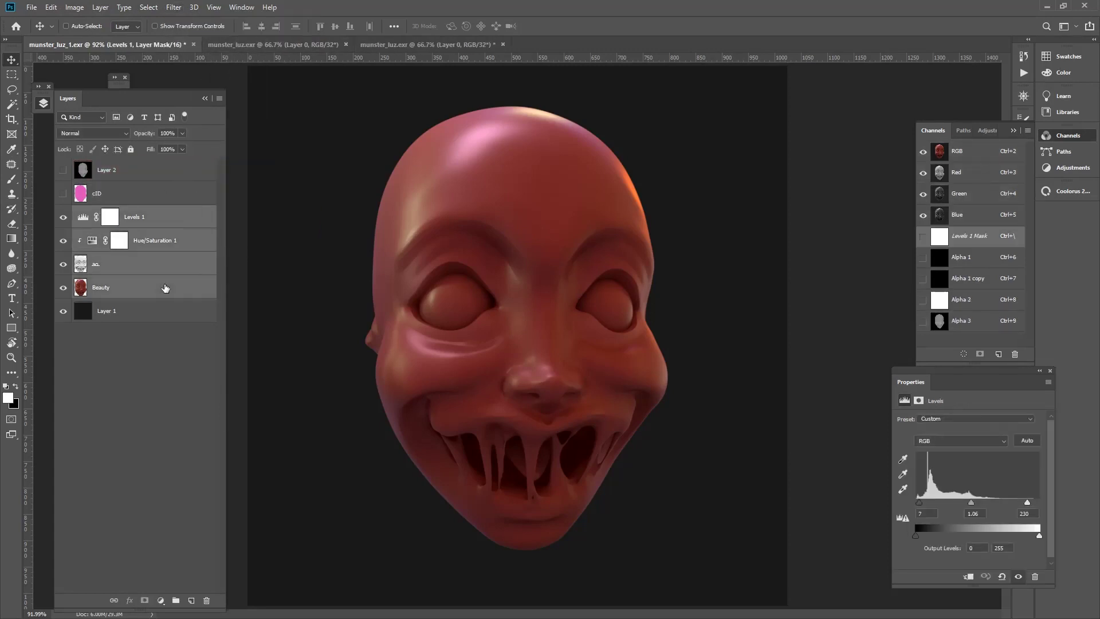
pyautogui.hotkey('ctrl', 'j')
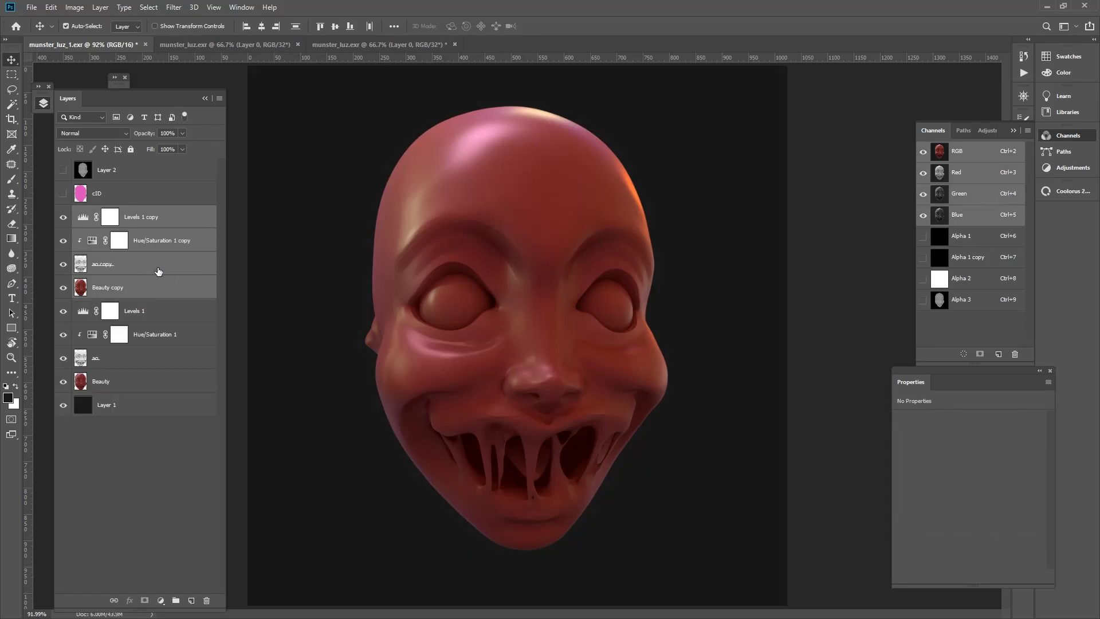
pyautogui.hotkey('ctrl', 'e')
# Group the four original layers into Group 1, hide it, and check the merged face layer.
pyautogui.click(143, 245)
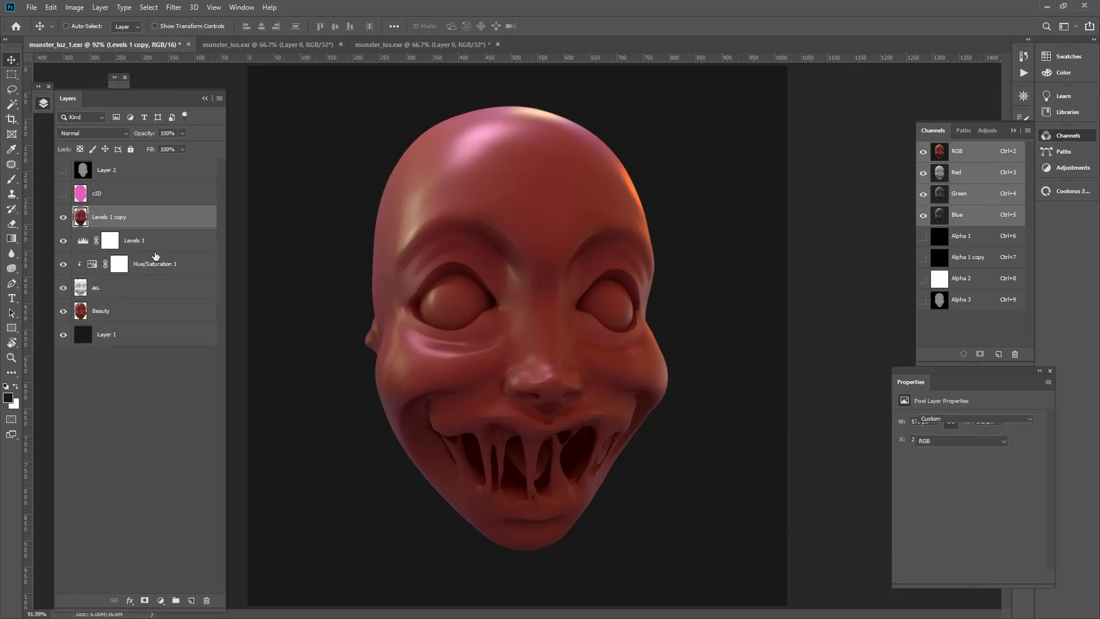
pyautogui.keyDown('shift'); pyautogui.click(159, 317); pyautogui.keyUp('shift')
pyautogui.click(176, 600)
pyautogui.click(64, 236)
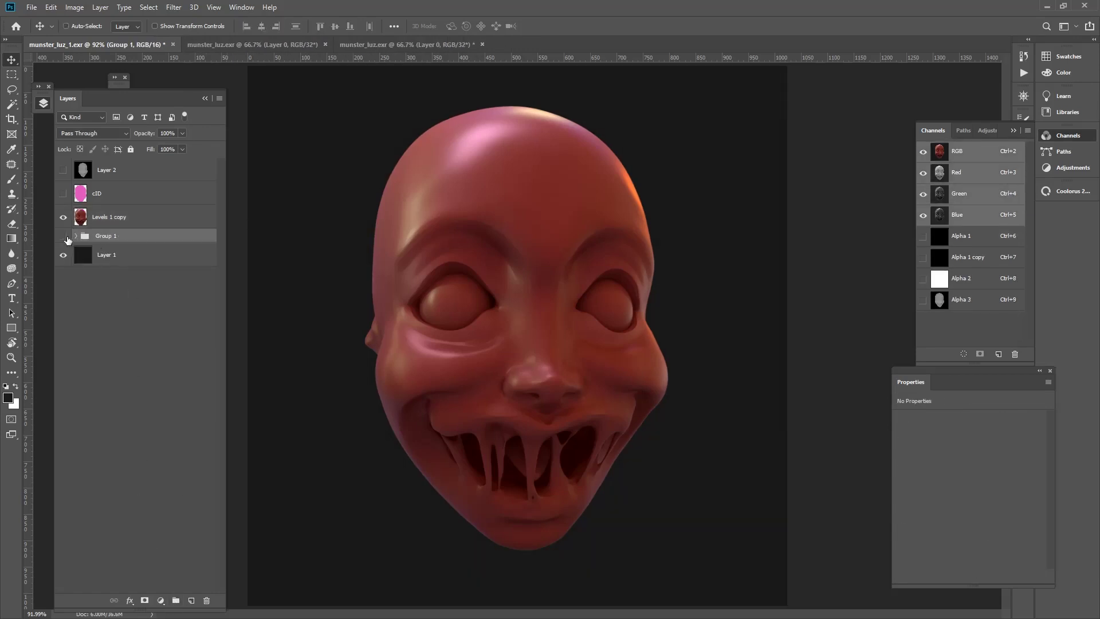
pyautogui.click(59, 216)
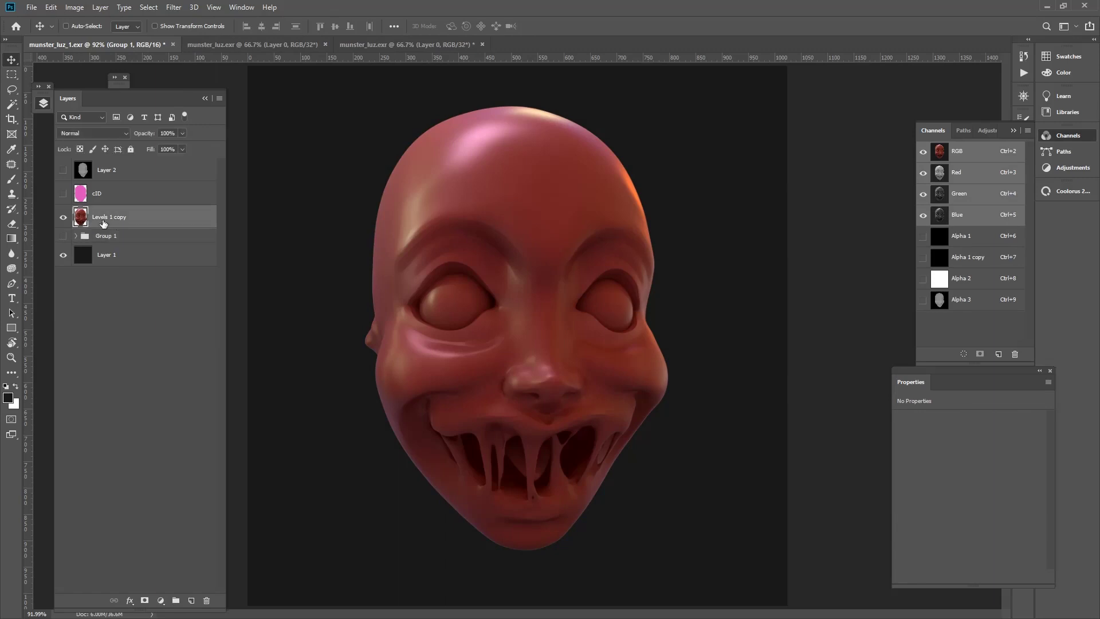
pyautogui.click(63, 217)
pyautogui.click(63, 216)
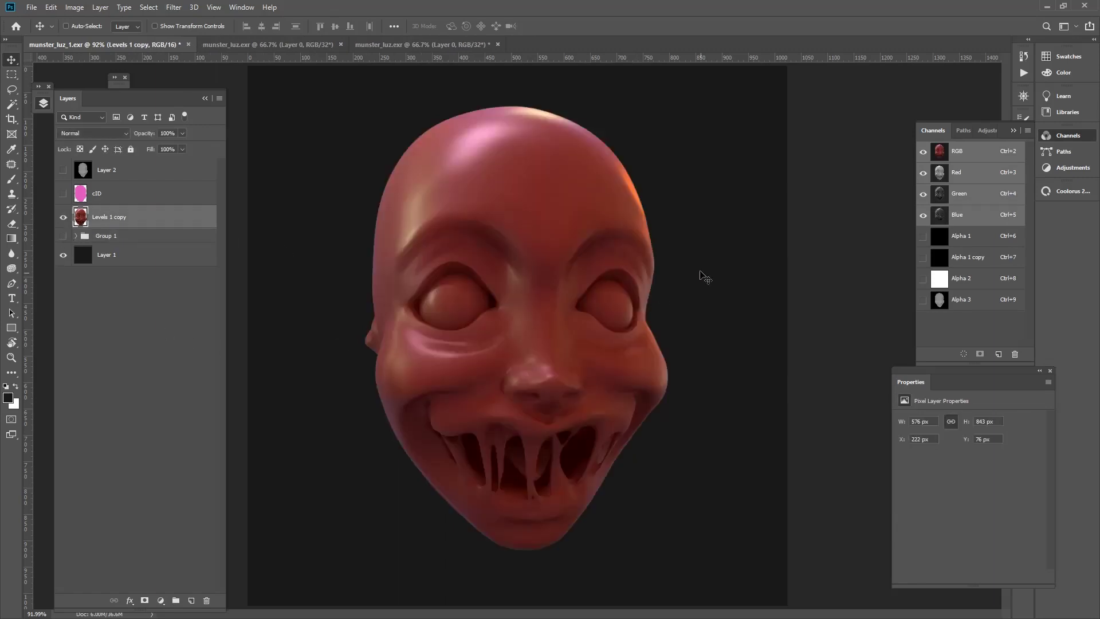
# Open Lens Blur on the merged face layer and use Alpha 3 as the depth map.
pyautogui.click(173, 7)
pyautogui.moveTo(223, 136)
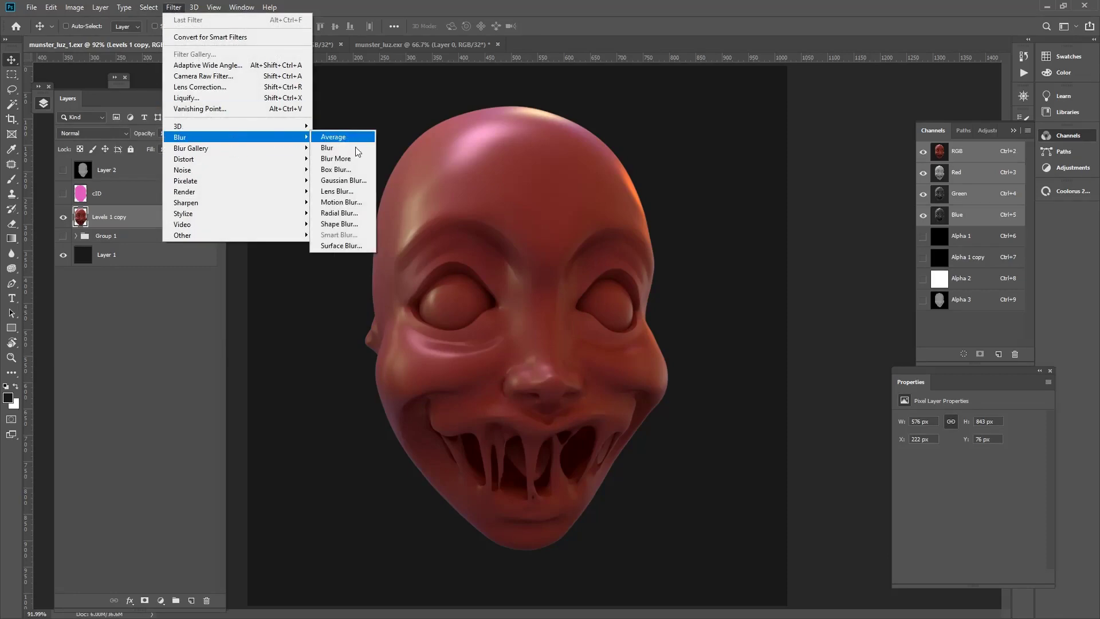
pyautogui.click(350, 192)
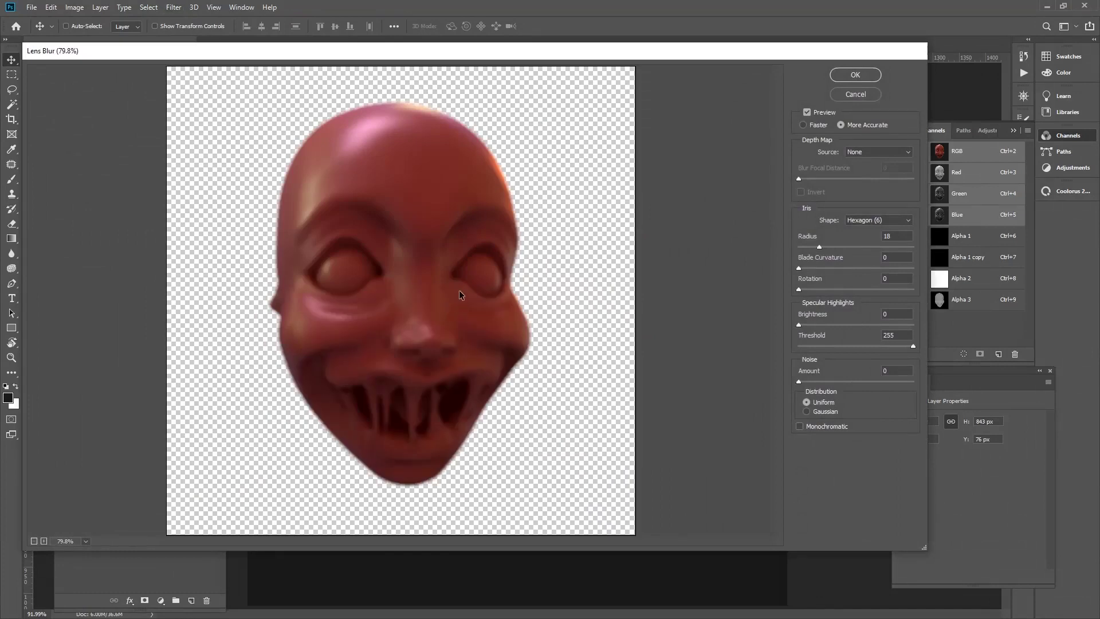
pyautogui.doubleClick(44, 541)
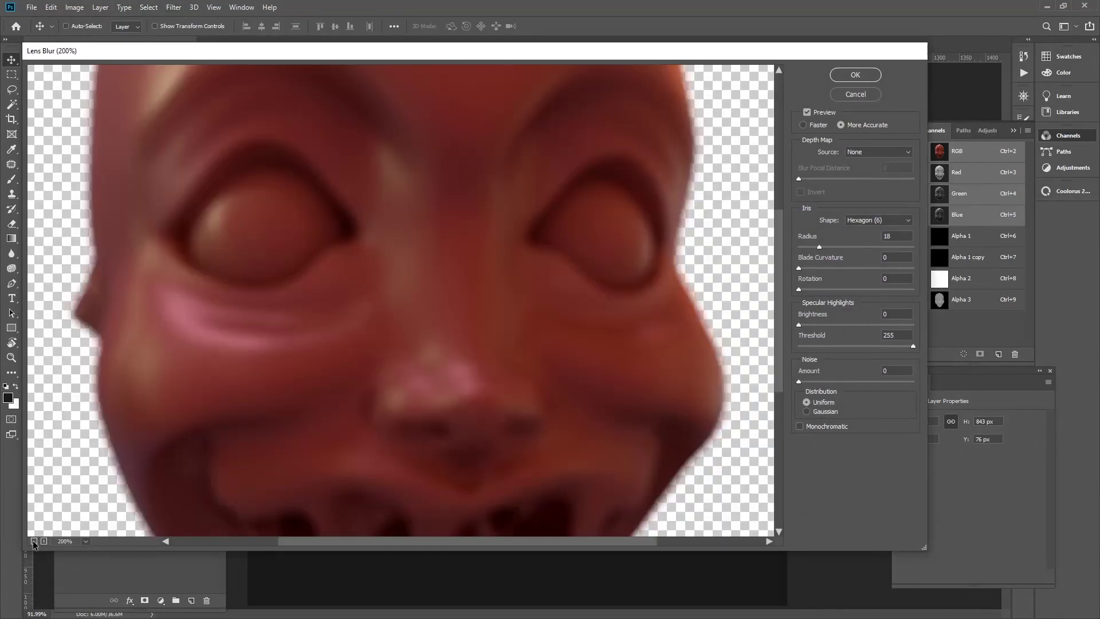
pyautogui.click(34, 540)
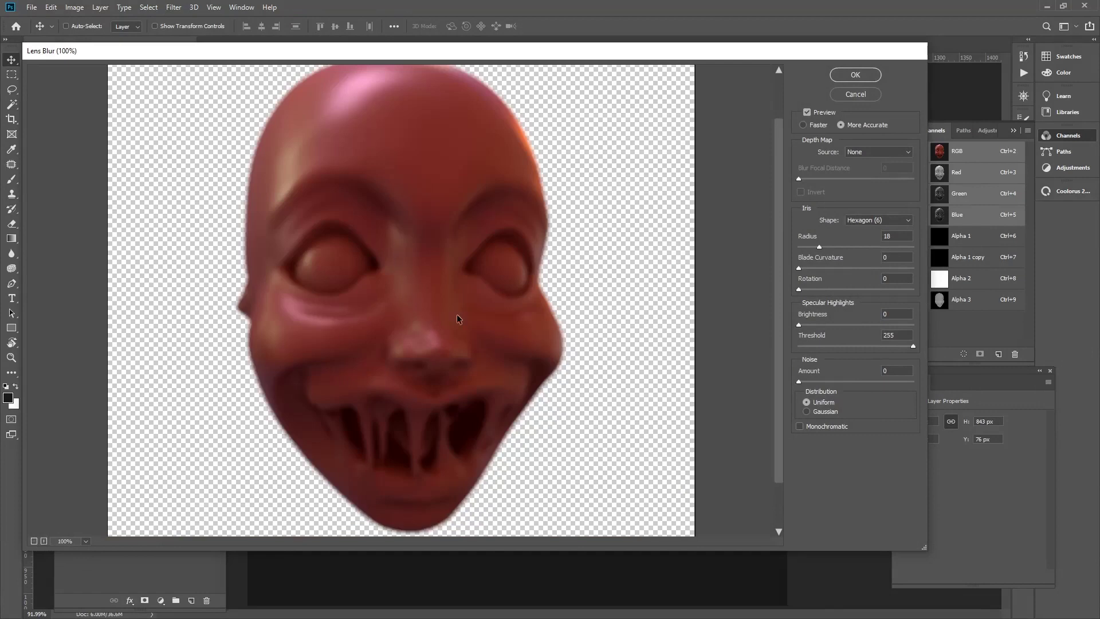
pyautogui.click(861, 152)
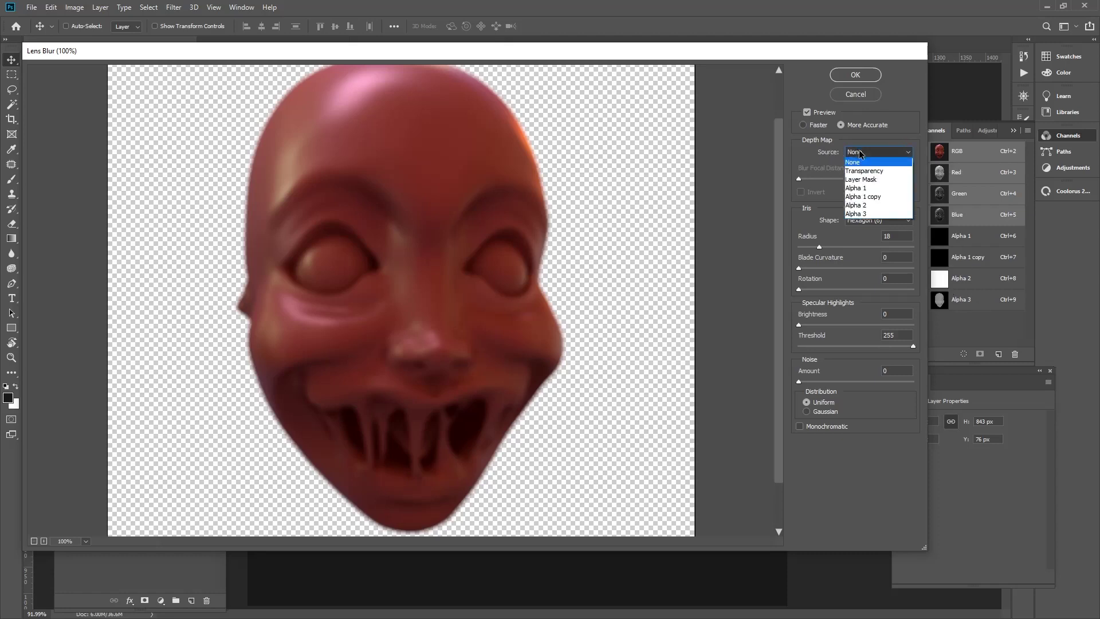
pyautogui.click(866, 214)
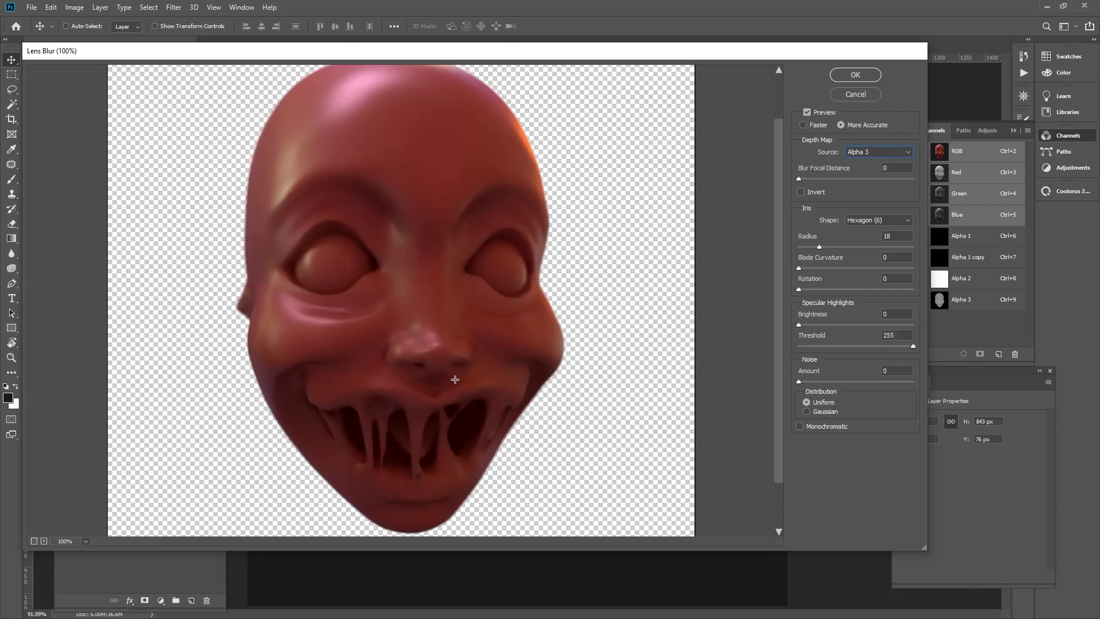
# Test several Lens Blur focal distances, settling on 114.
pyautogui.click(442, 354)
pyautogui.click(332, 265)
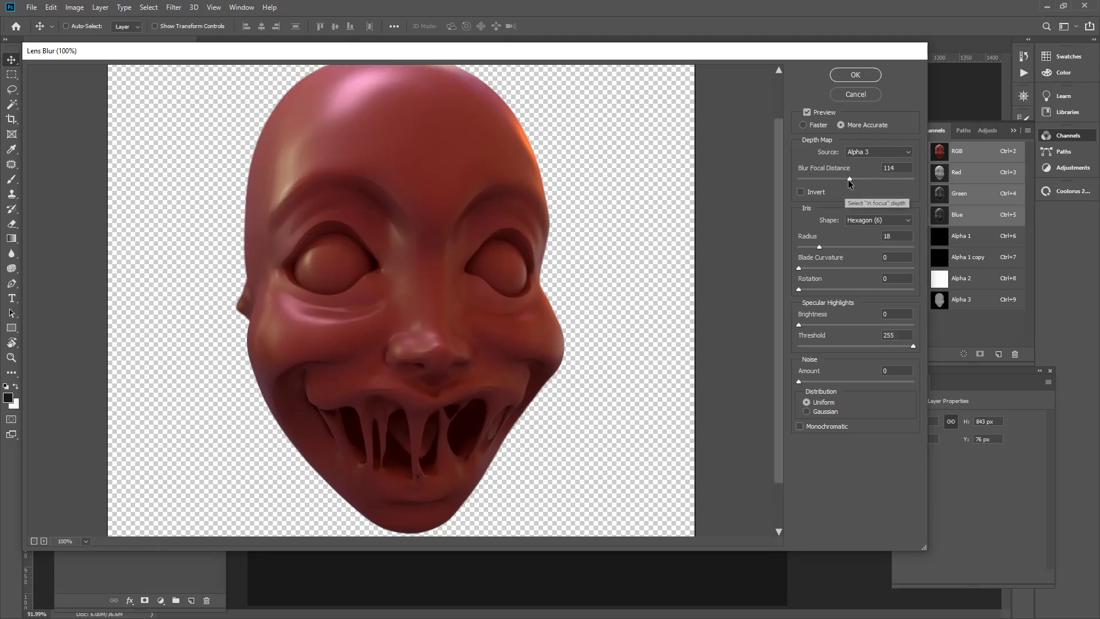
pyautogui.moveTo(849, 179); pyautogui.dragTo(800, 182)
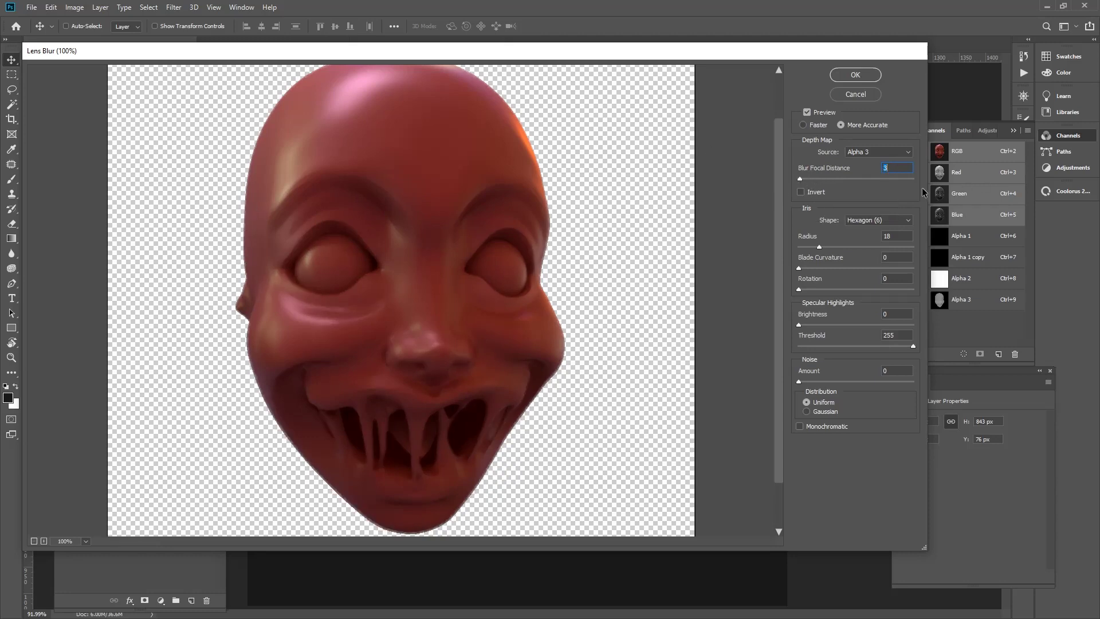
pyautogui.click(904, 178)
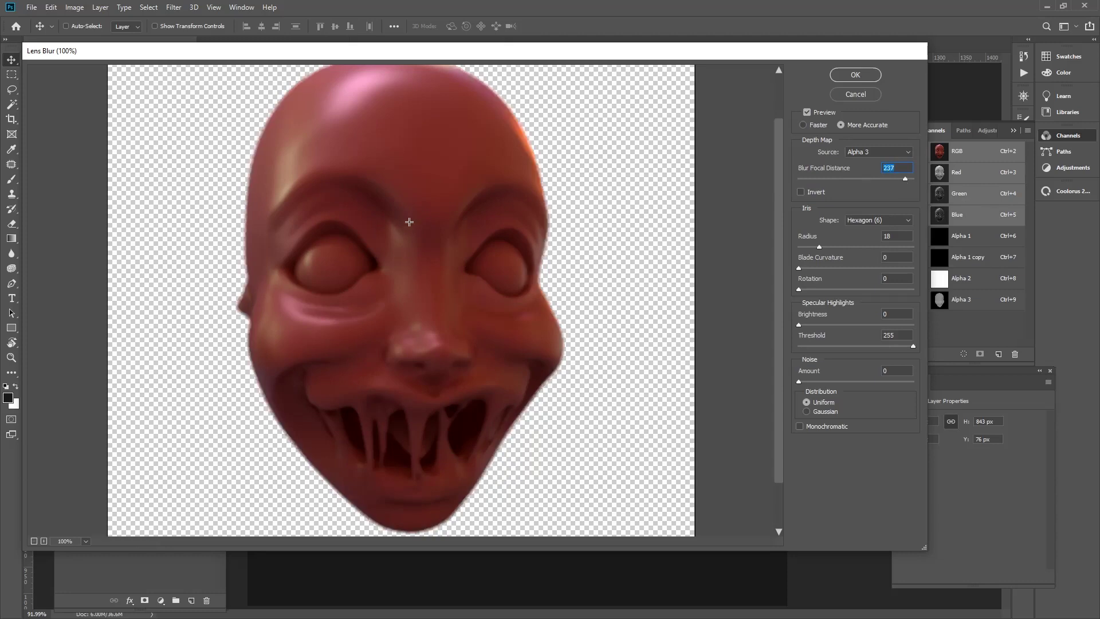
pyautogui.click(336, 259)
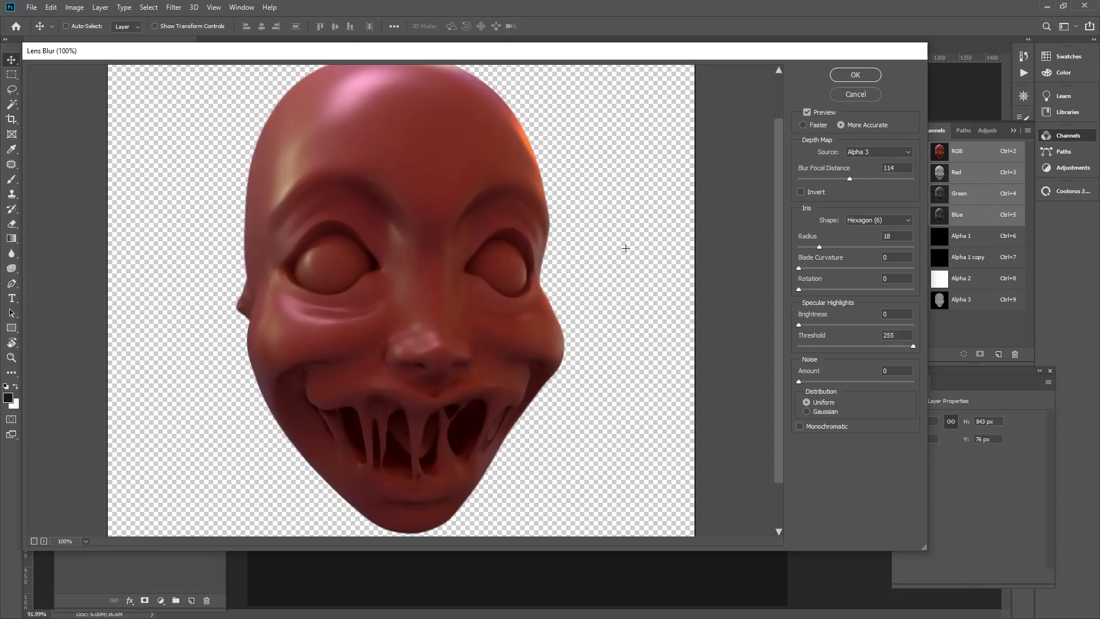
pyautogui.moveTo(847, 182); pyautogui.dragTo(851, 179)
pyautogui.moveTo(855, 178); pyautogui.dragTo(862, 178)
pyautogui.click(328, 267)
pyautogui.click(405, 440)
pyautogui.click(438, 360)
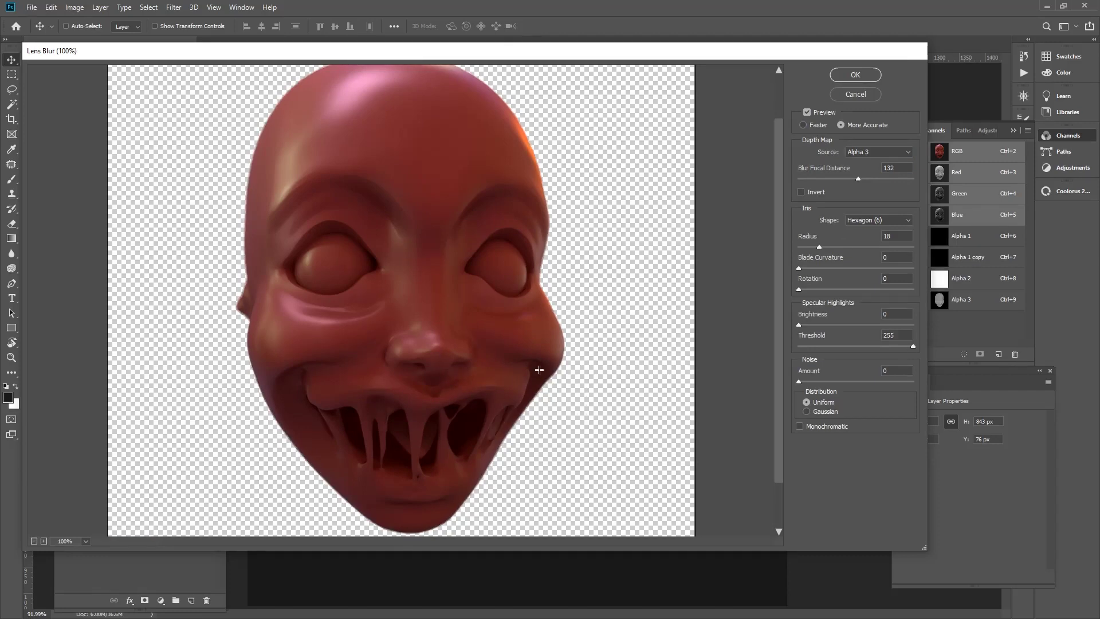
pyautogui.click(365, 284)
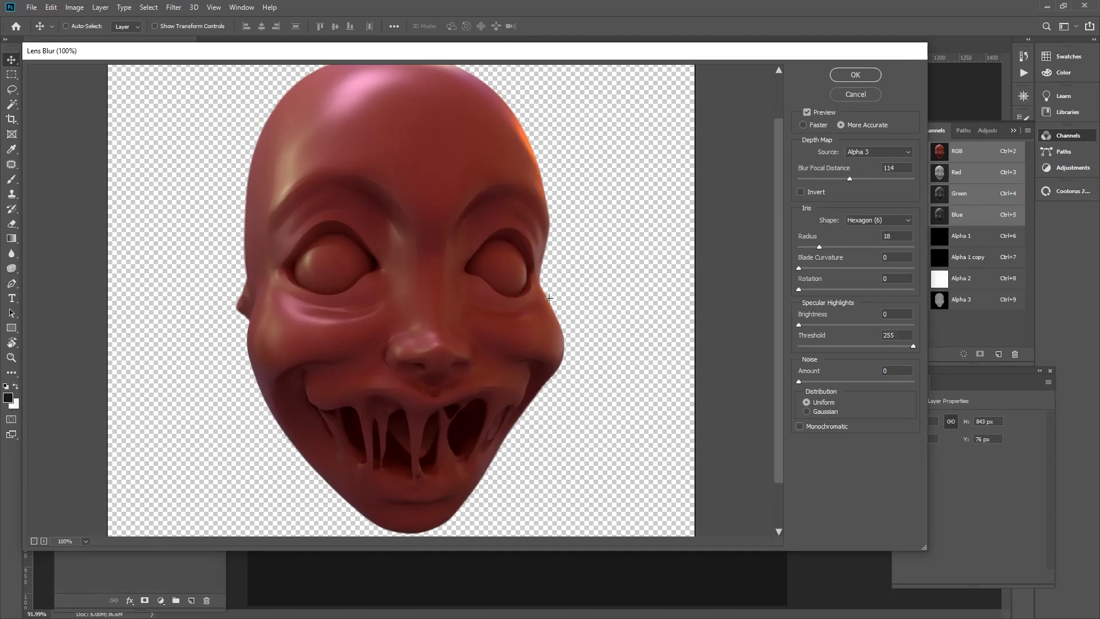
# Apply the Lens Blur, then magic-wand the pink face on the cID layer, filling its holes.
pyautogui.click(866, 75)
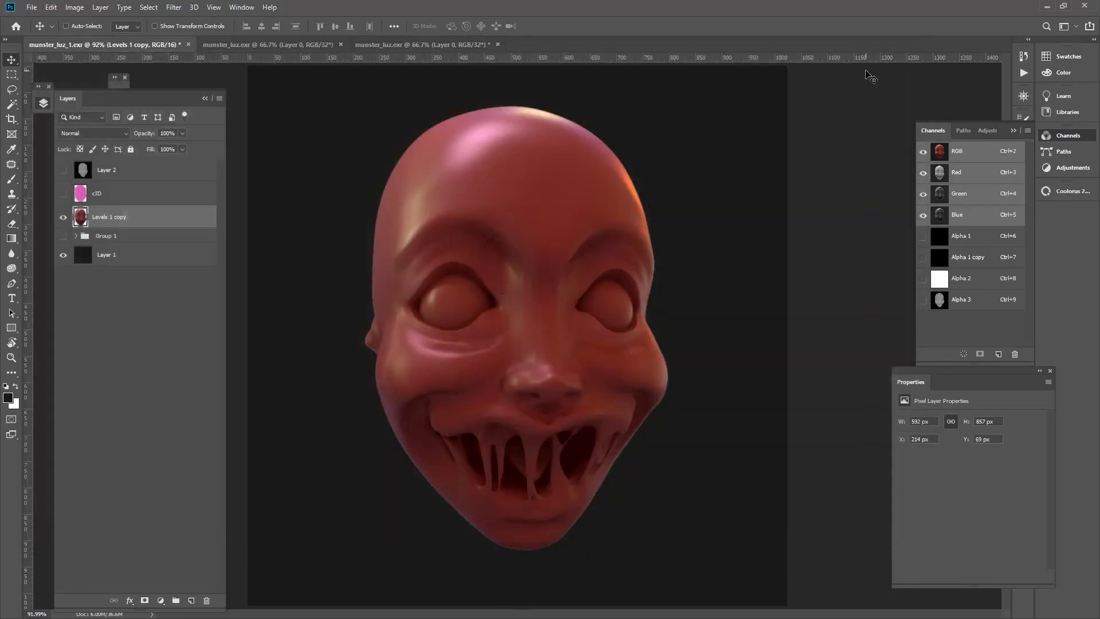
pyautogui.click(64, 255)
pyautogui.click(63, 217)
pyautogui.click(63, 193)
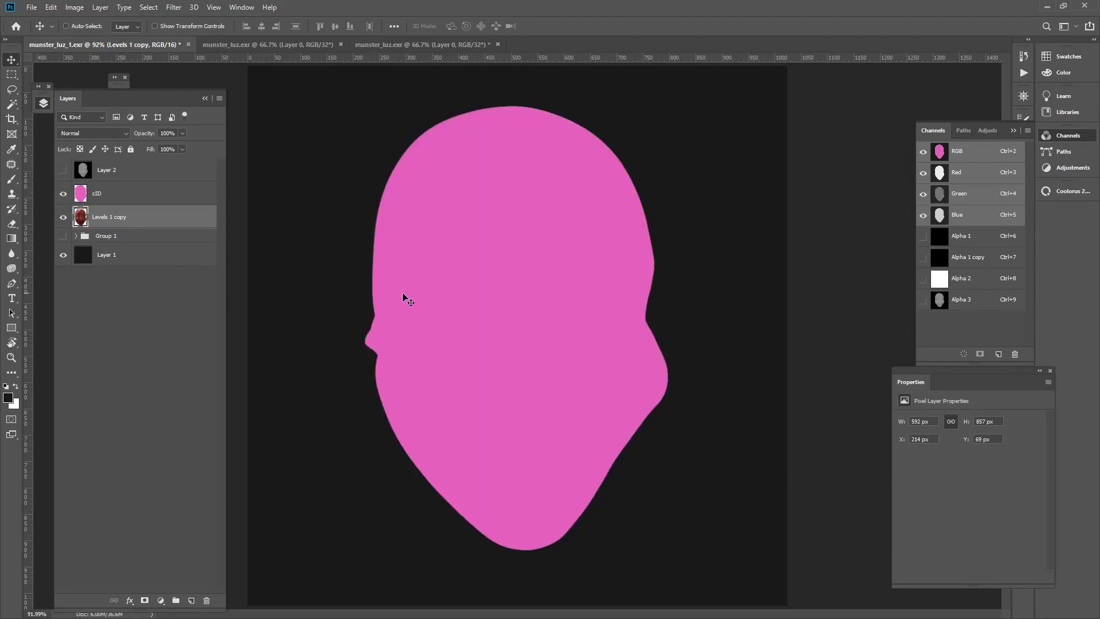
pyautogui.press('w')
pyautogui.click(529, 306)
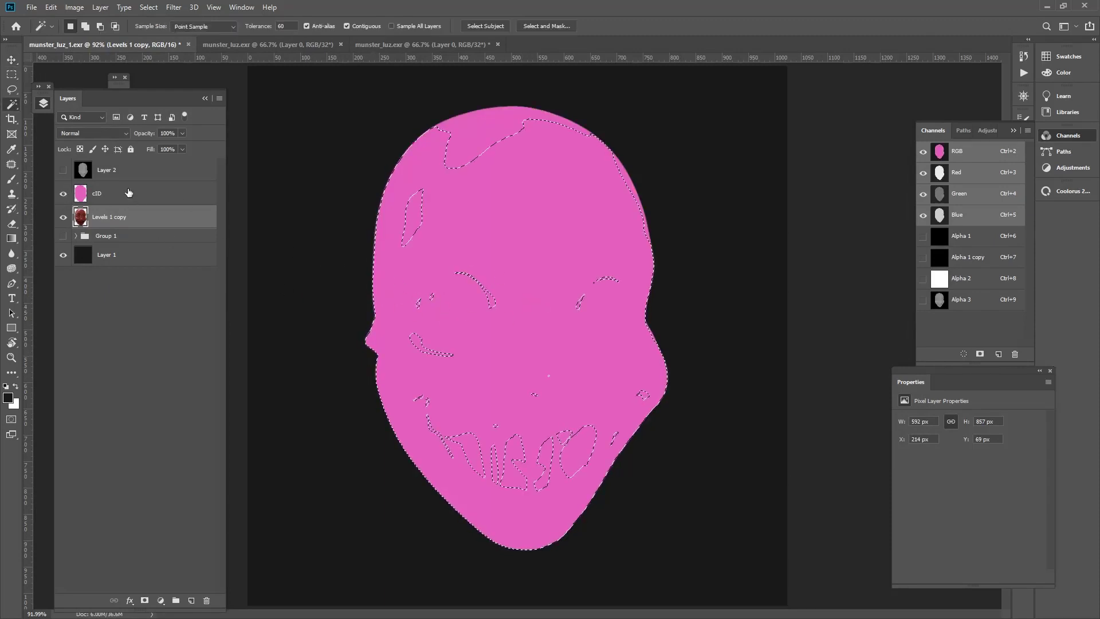
pyautogui.hotkey('alt', ']')
pyautogui.click(527, 278)
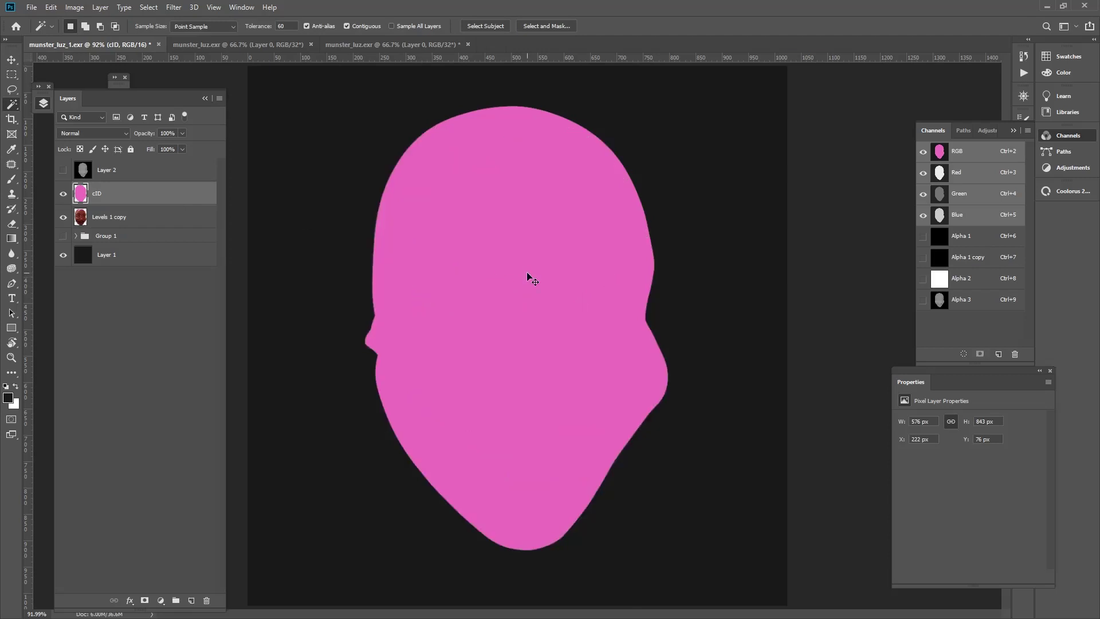
# Hide cID and invert the selection on the blurred face layer to clear the background.
pyautogui.click(61, 196)
pyautogui.click(143, 218)
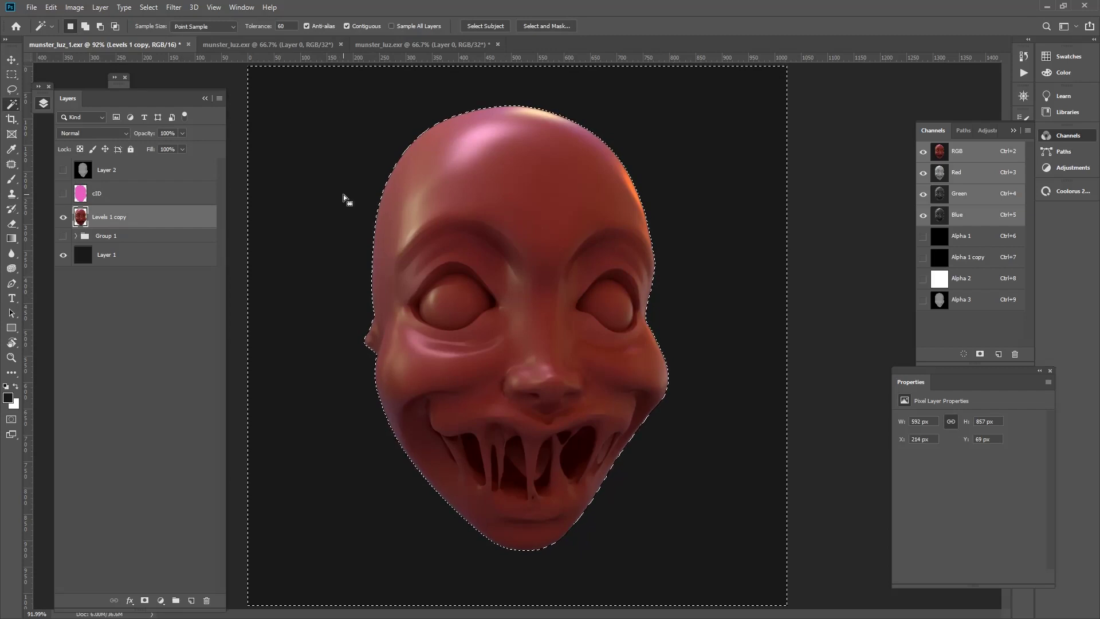
pyautogui.hotkey('ctrl', 'shift', 'i')
pyautogui.hotkey('ctrl', 'd')
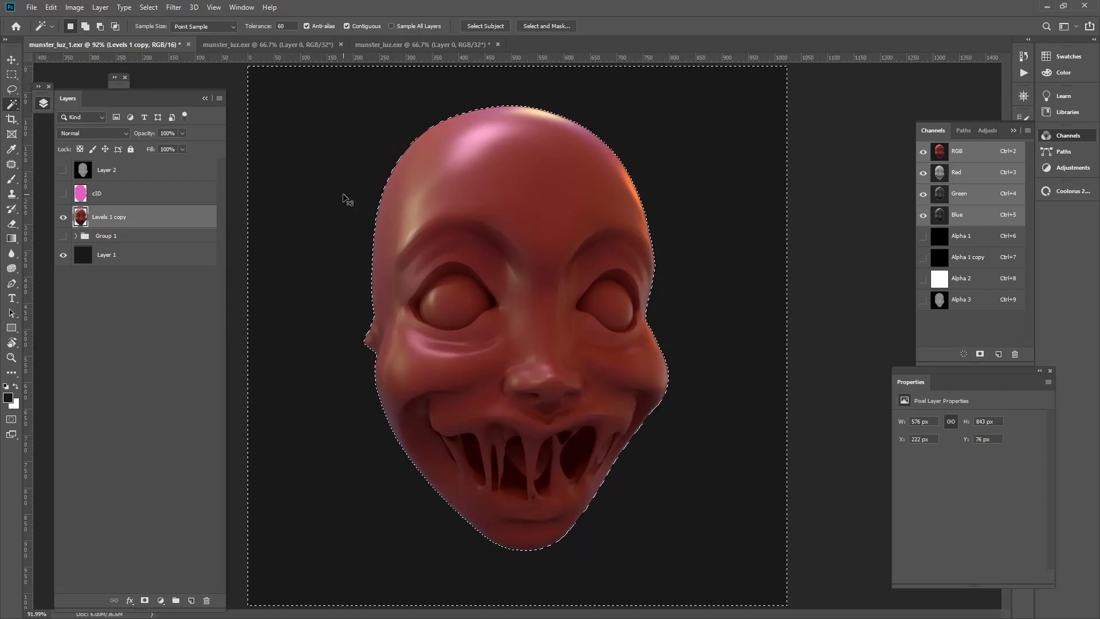
pyautogui.click(378, 310)
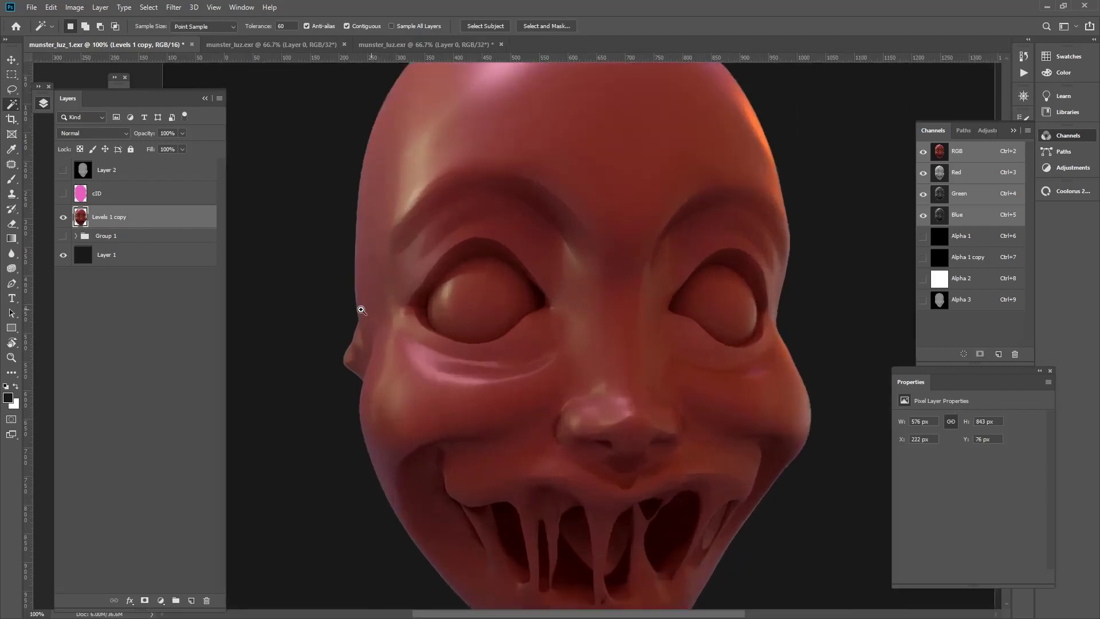
# Smudge the face's ear edge at 12% Finger Painting, then toggle the cID and Layer 1 visibility to check the cutout.
pyautogui.press('r')
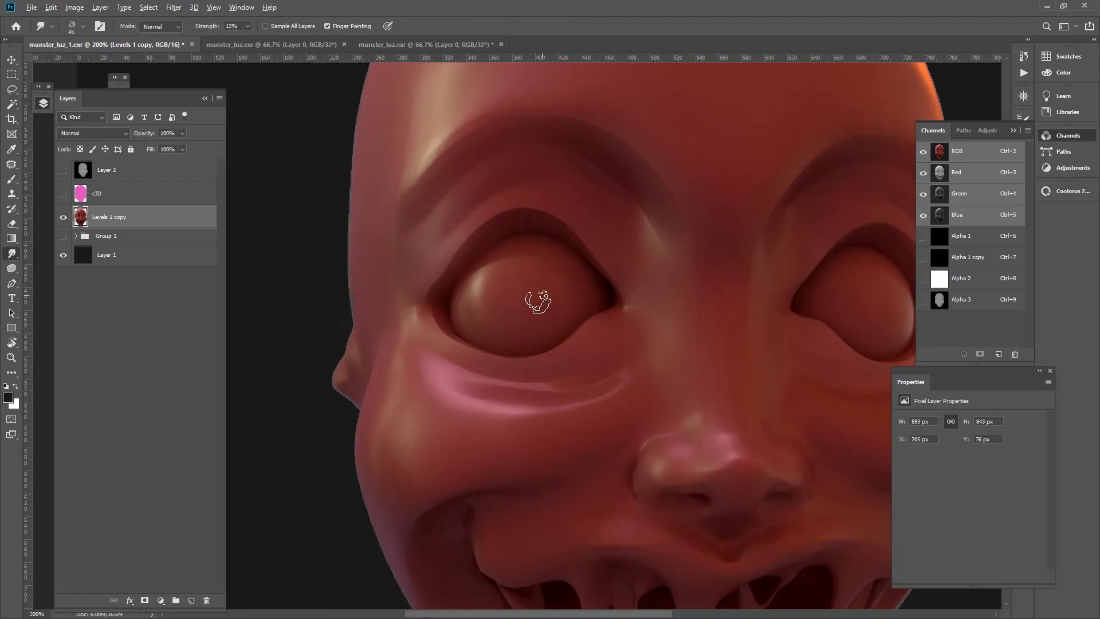
pyautogui.scroll(-3, 539, 301)
pyautogui.scroll(-2, 532, 300)
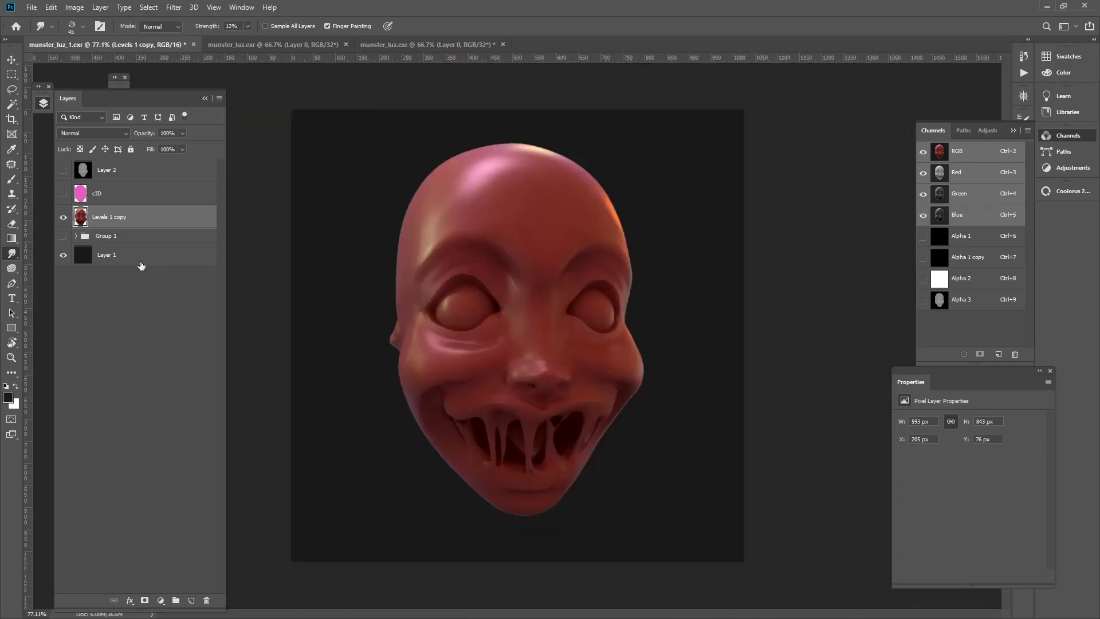
pyautogui.click(65, 195)
pyautogui.click(64, 253)
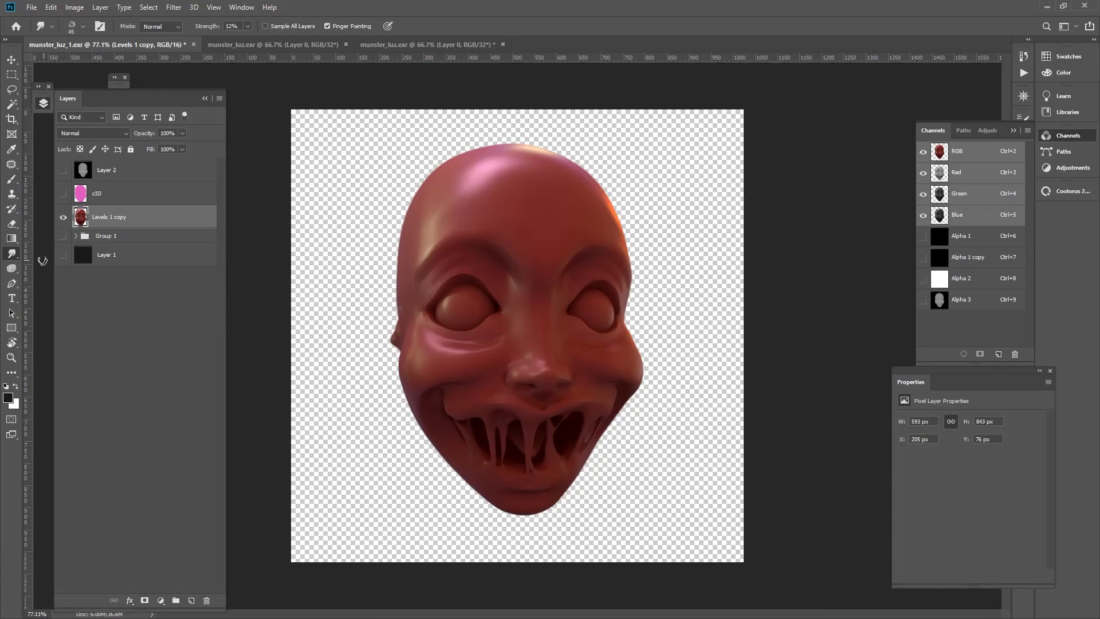
pyautogui.click(63, 255)
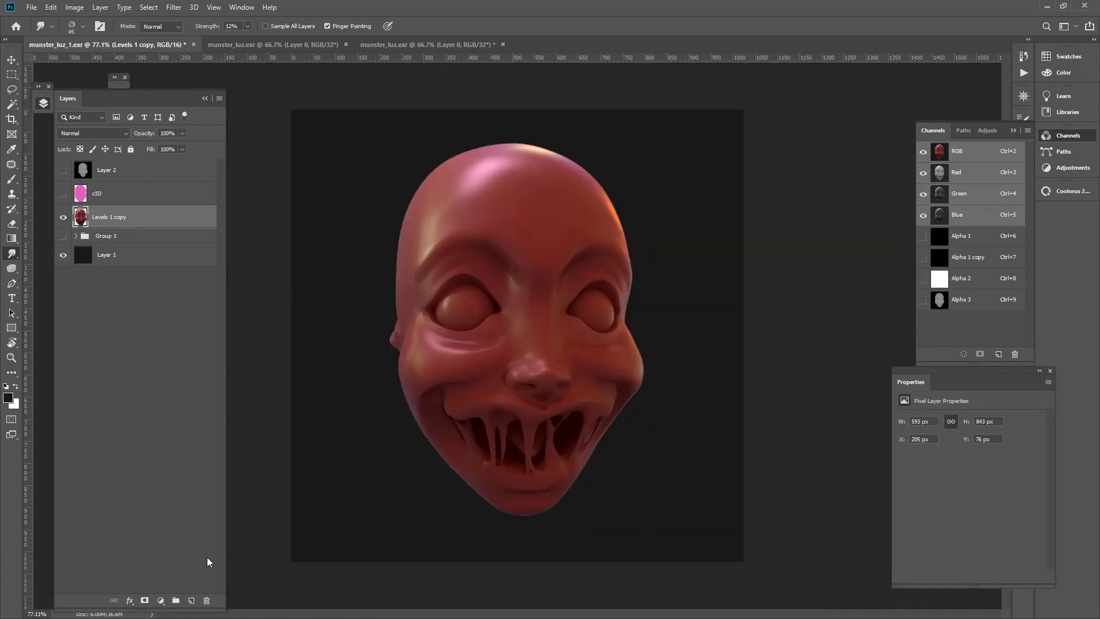
# Add a Hue/Saturation adjustment clipped to Levels 1 copy, colorized with Saturation 39 and Hue 131.
pyautogui.click(161, 601)
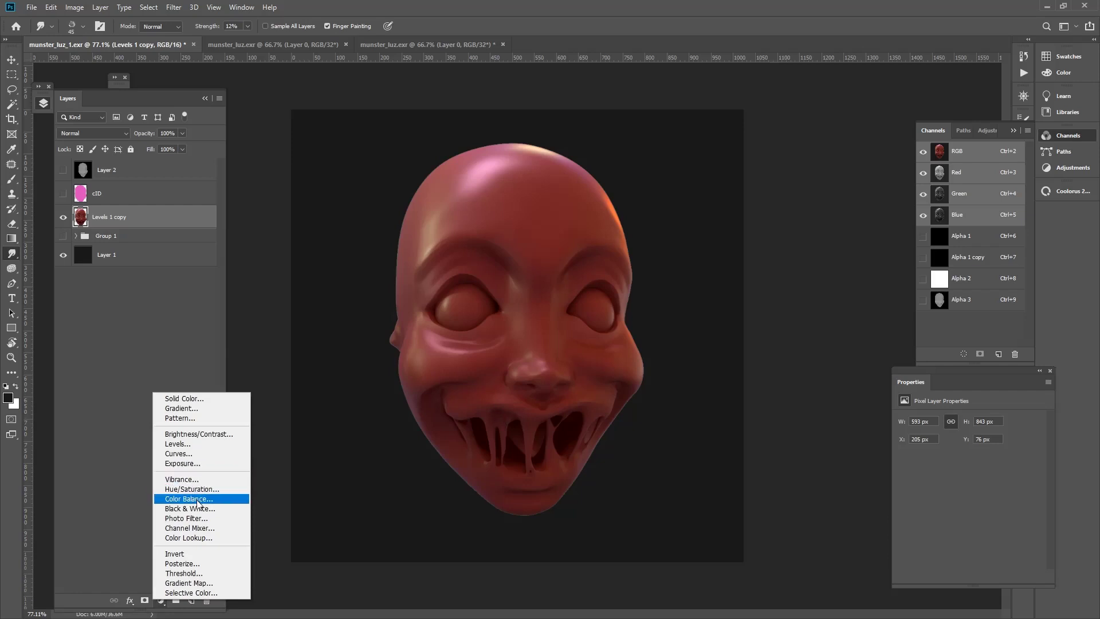
pyautogui.click(201, 492)
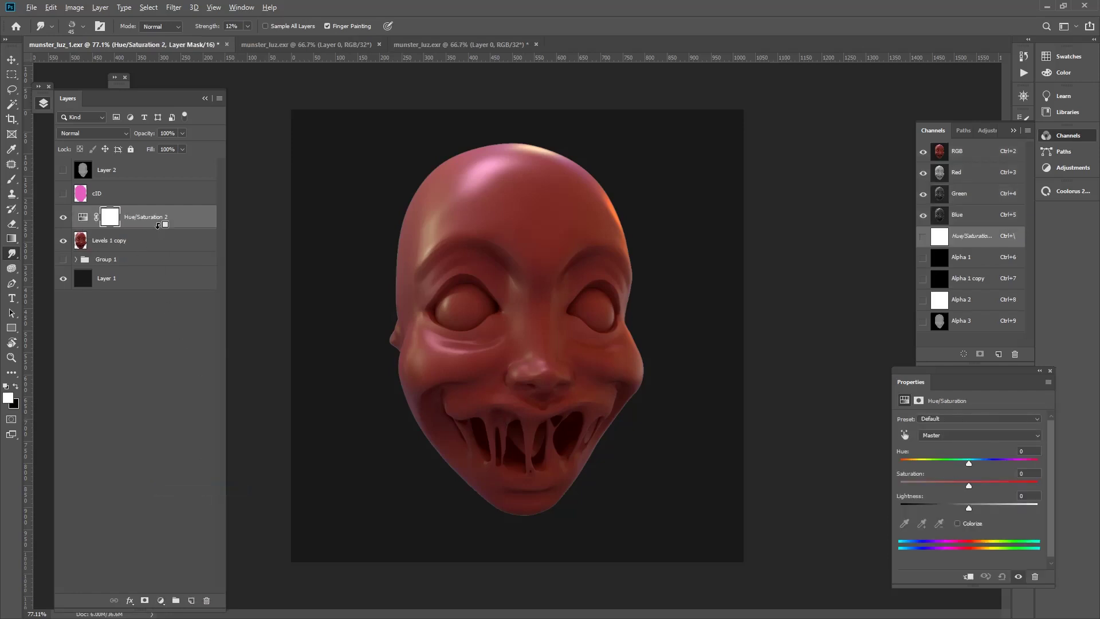
pyautogui.keyDown('alt'); pyautogui.click(164, 228); pyautogui.keyUp('alt')
pyautogui.click(969, 523)
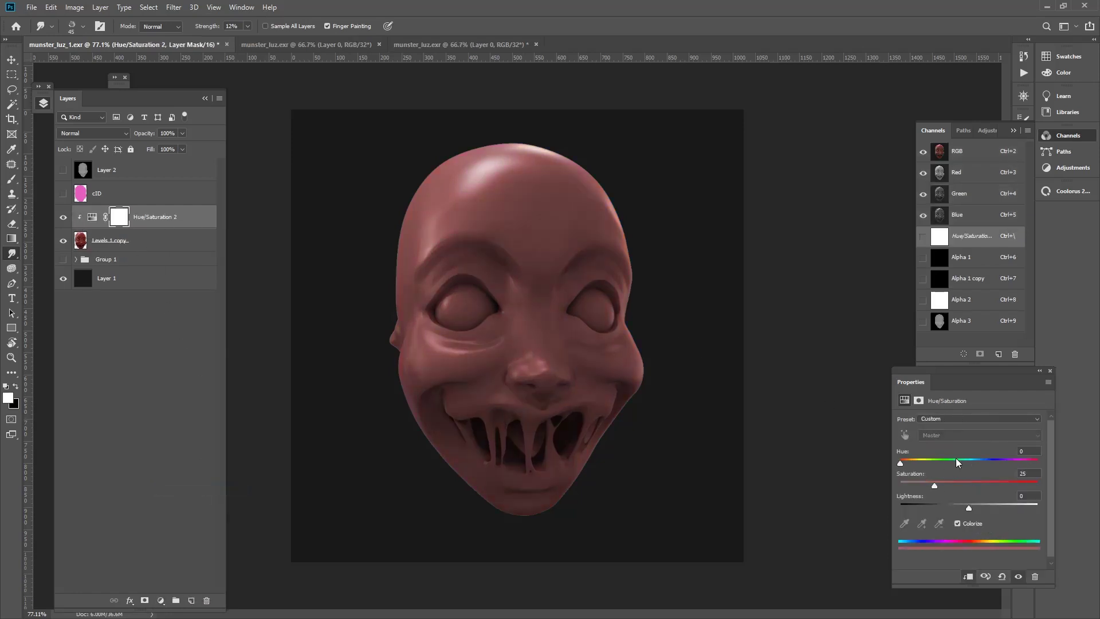
pyautogui.moveTo(922, 477); pyautogui.dragTo(1002, 483)
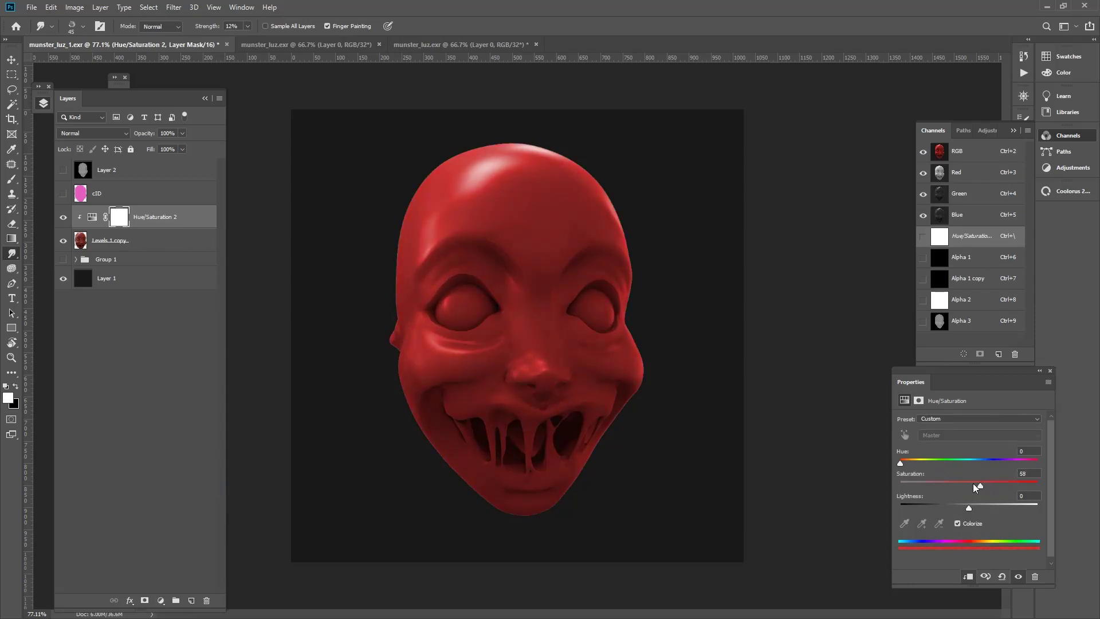
pyautogui.moveTo(908, 466); pyautogui.dragTo(950, 463)
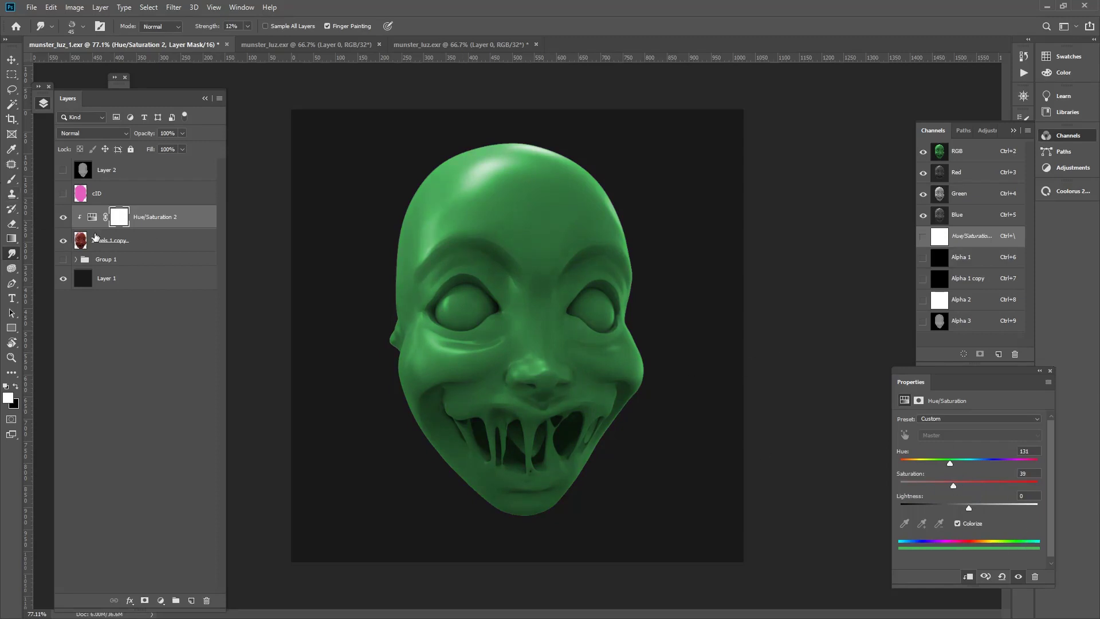
# Compare the green colorize on and off, inspect the left eye and brow, and reselect the face layer.
pyautogui.click(161, 600)
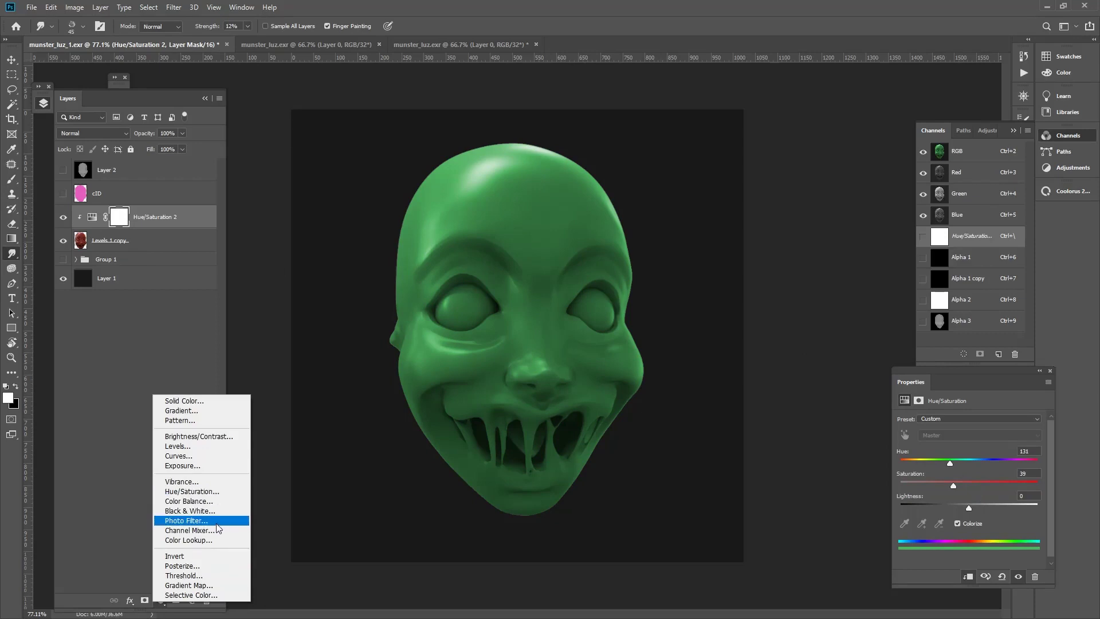
pyautogui.click(105, 397)
pyautogui.click(62, 219)
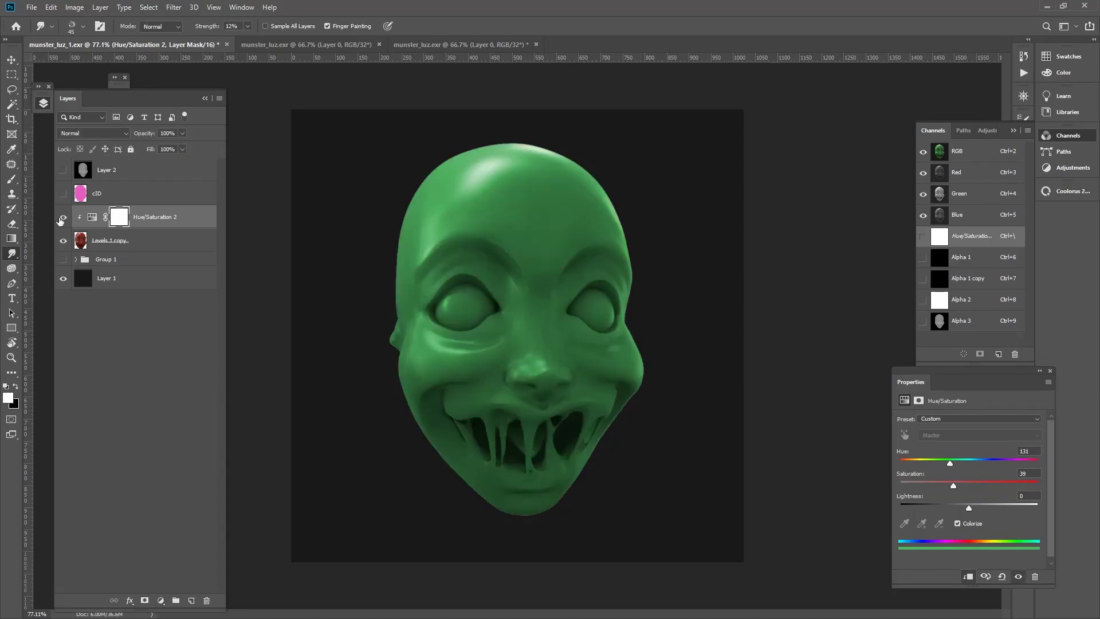
pyautogui.scroll(1, 536, 319)
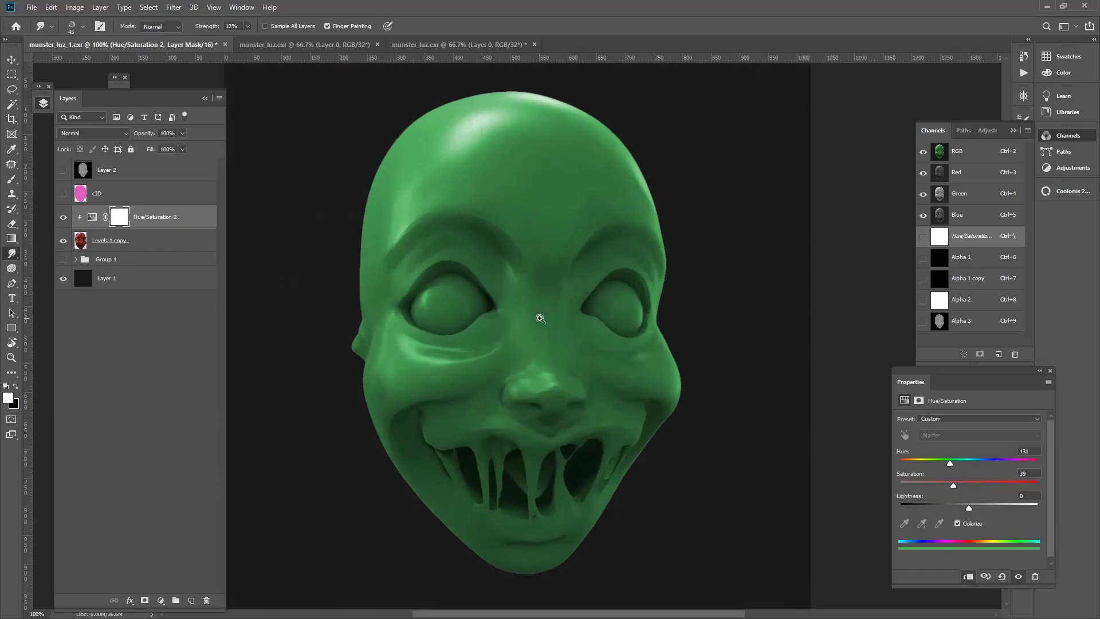
pyautogui.moveTo(504, 322); pyautogui.dragTo(529, 367)
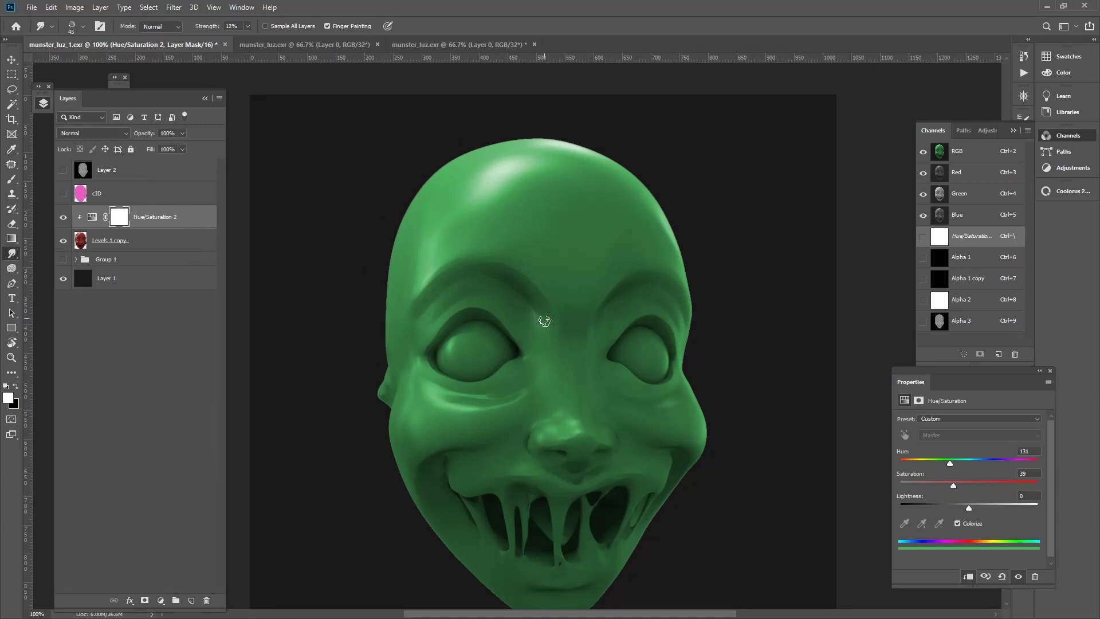
pyautogui.scroll(1, 544, 319)
pyautogui.moveTo(471, 304); pyautogui.dragTo(609, 337)
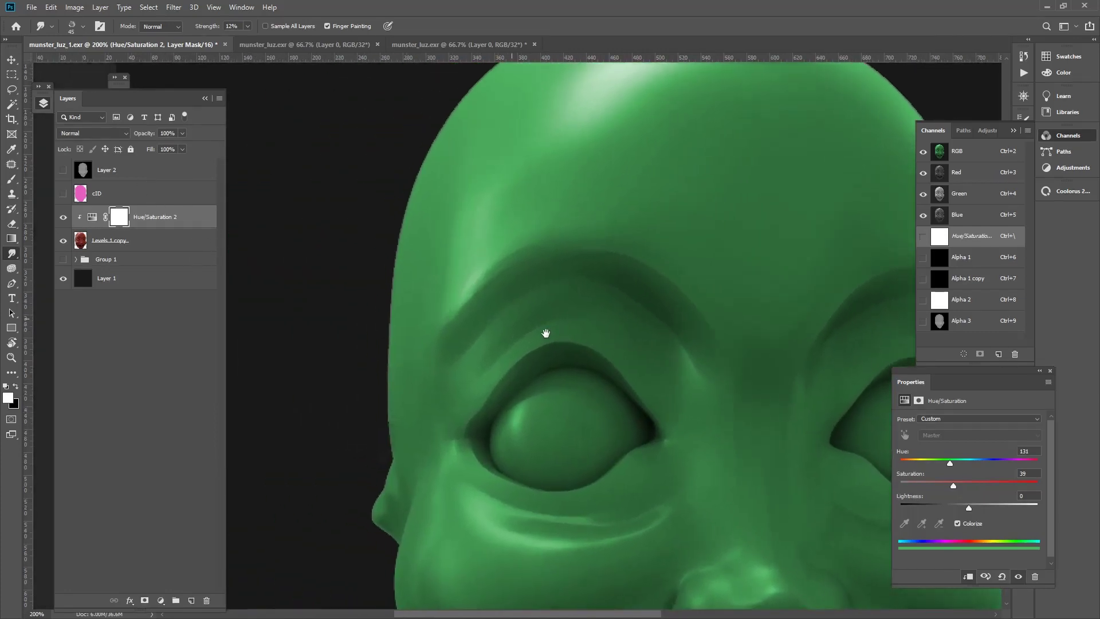
pyautogui.click(172, 241)
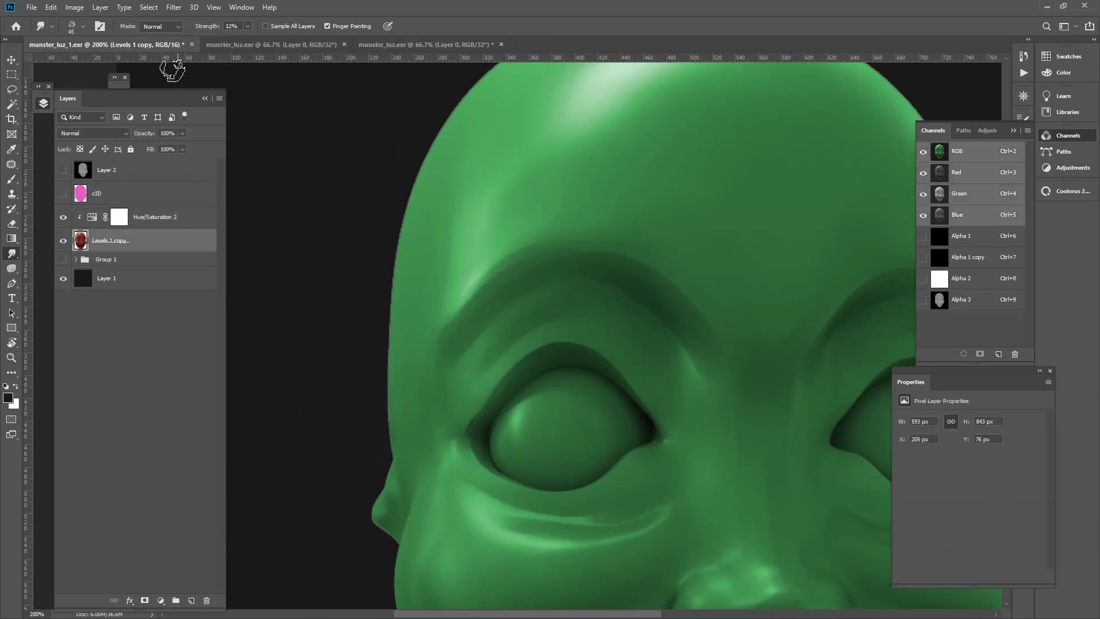
# Apply Add Noise to Levels 1 copy: Uniform, Amount 2.49%, Monochromatic.
pyautogui.click(172, 7)
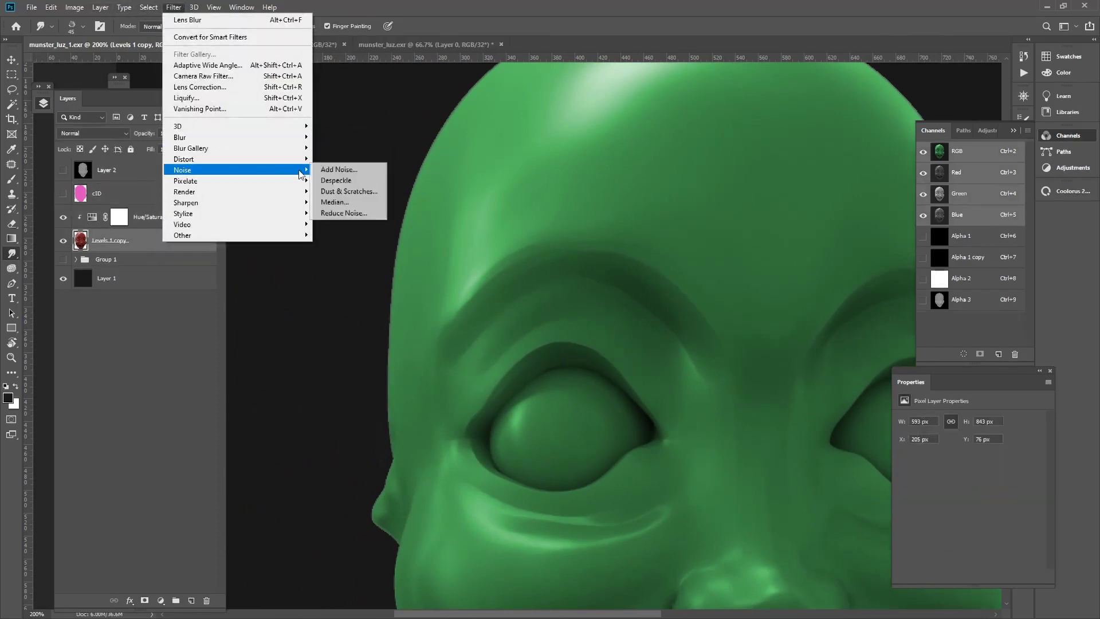
pyautogui.click(332, 168)
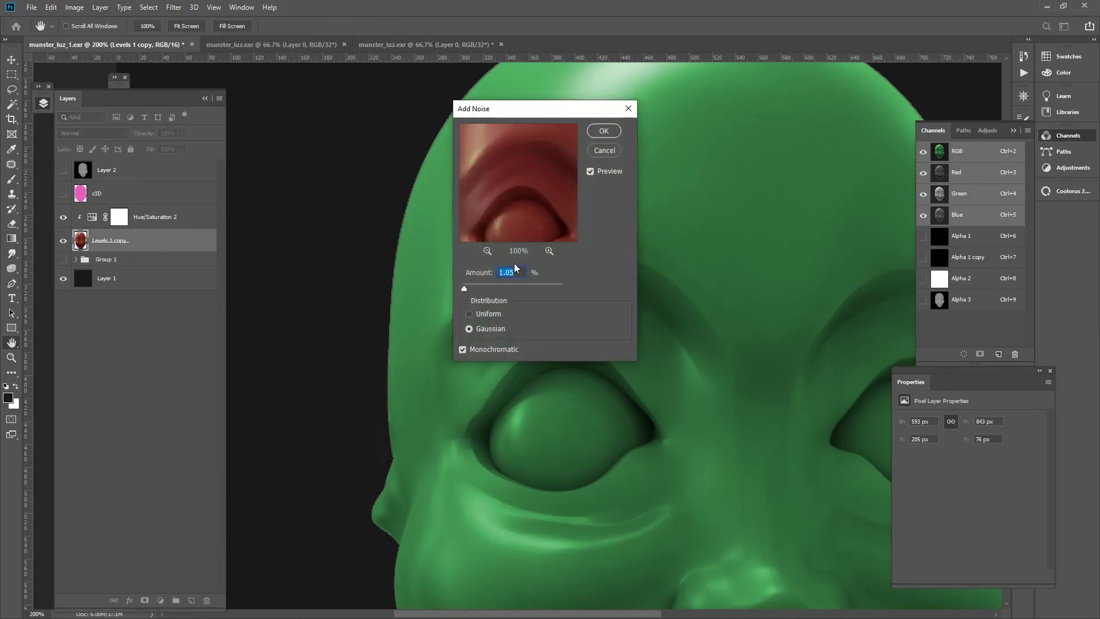
pyautogui.click(490, 316)
pyautogui.click(463, 287)
pyautogui.moveTo(463, 287); pyautogui.dragTo(466, 287)
pyautogui.press('Escape')
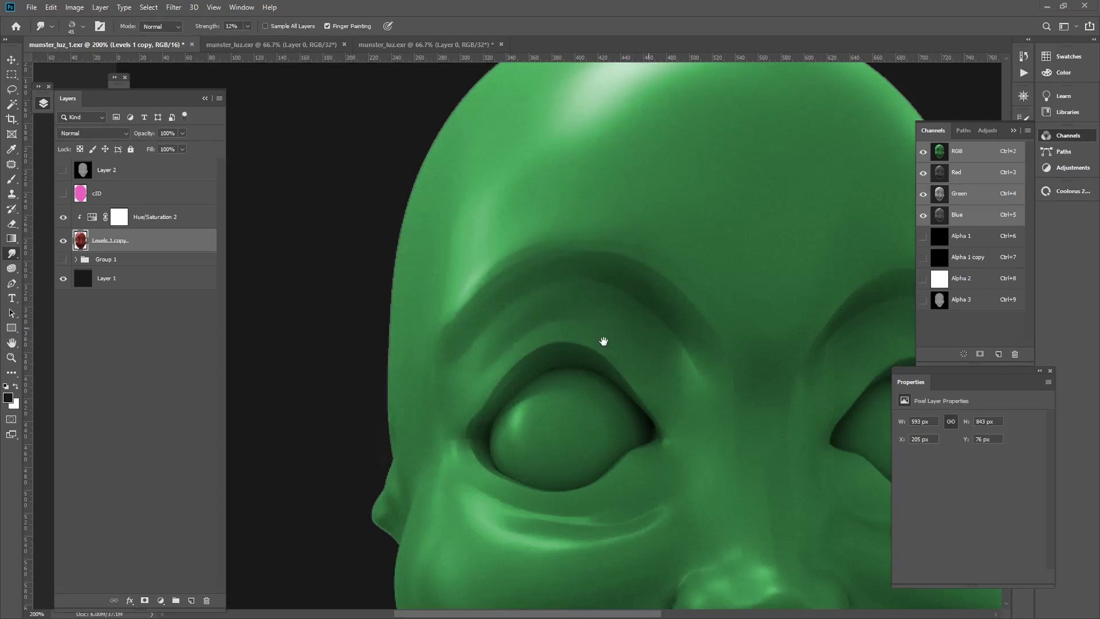
# Zoom to 200% and pan around the head to inspect the noisy green face.
pyautogui.press('v')
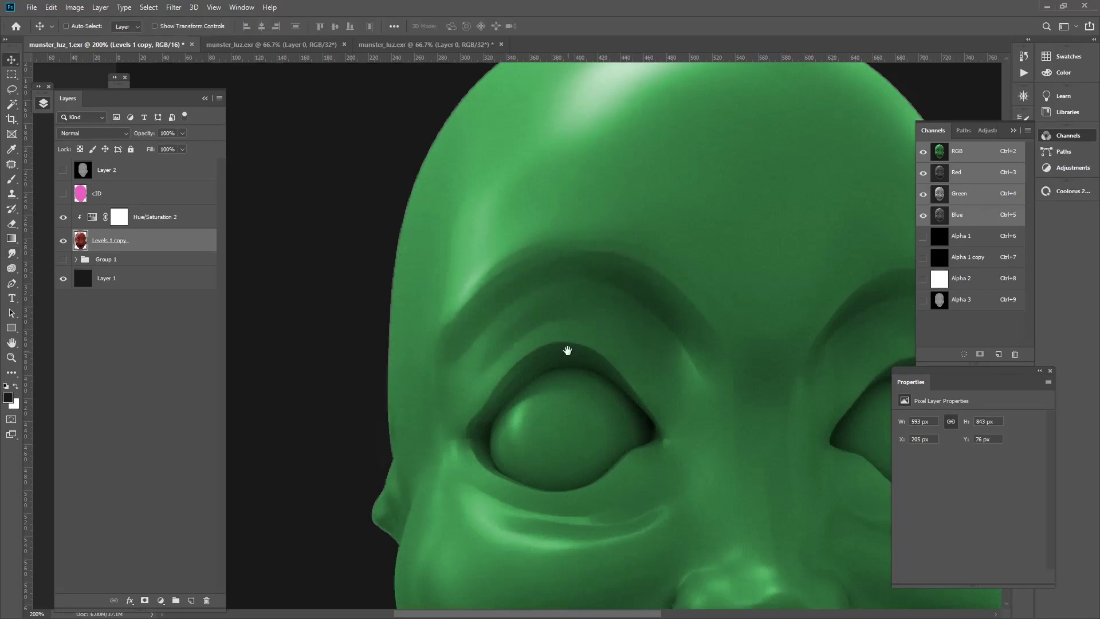
pyautogui.hotkey('ctrl', '1')
pyautogui.hotkey('ctrl', '+')
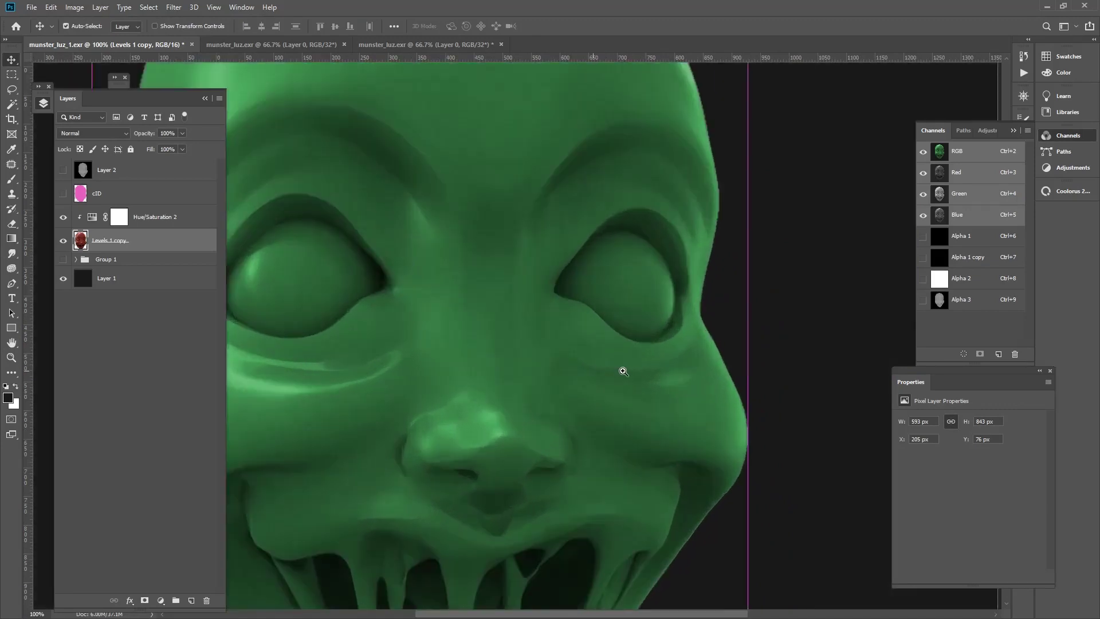
pyautogui.moveTo(622, 368); pyautogui.dragTo(676, 484)
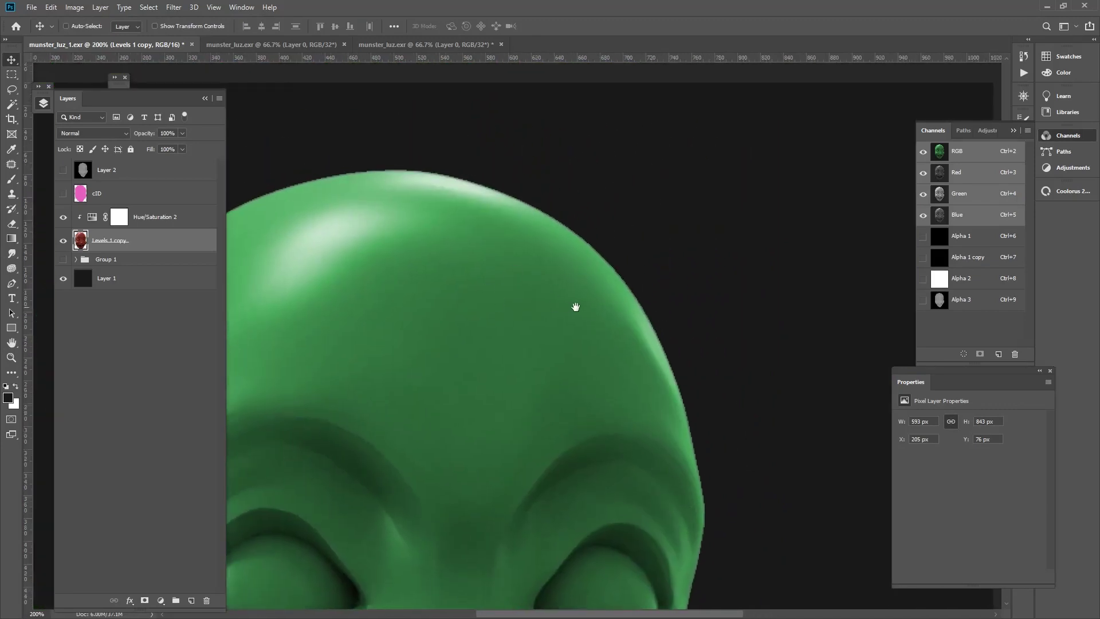
pyautogui.hotkey('ctrl', '-')
pyautogui.hotkey('ctrl', '-')
pyautogui.moveTo(527, 323); pyautogui.dragTo(612, 214)
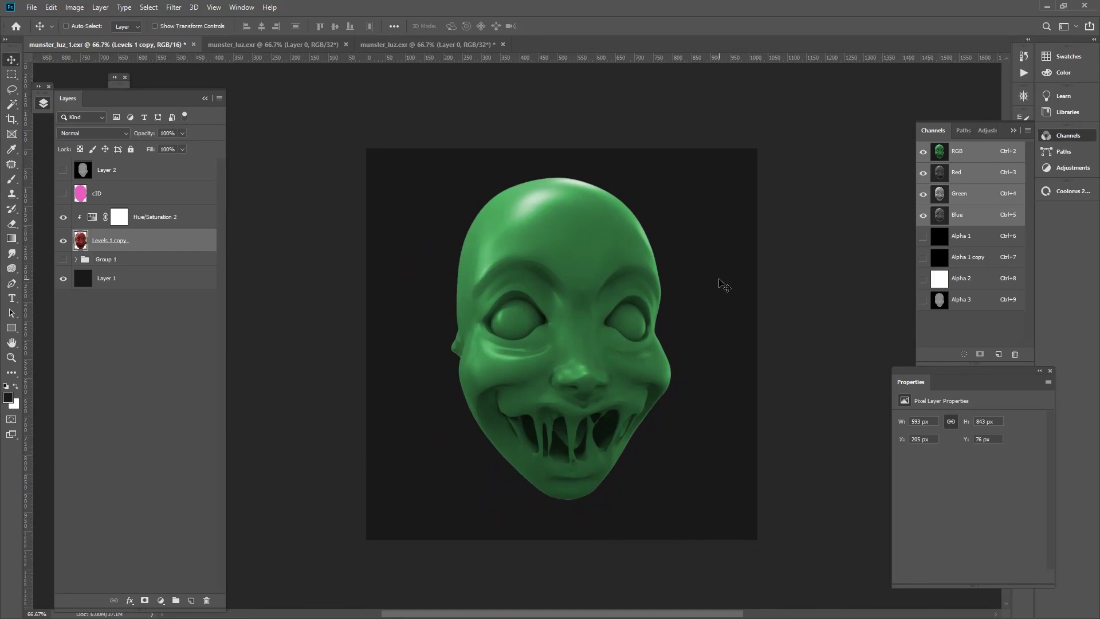
pyautogui.click(31, 7)
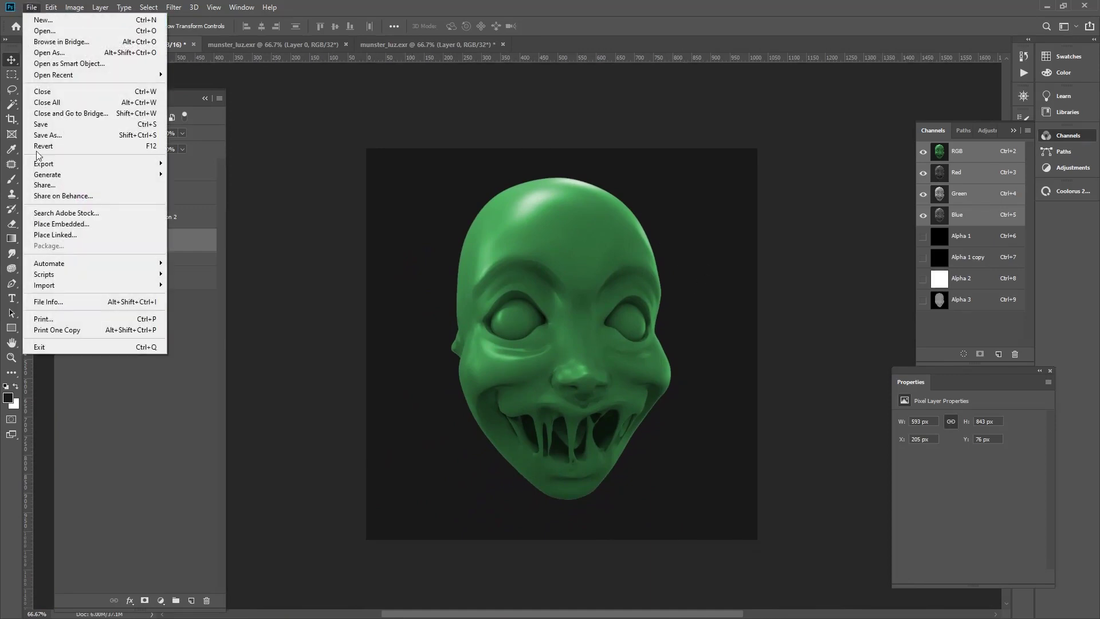
pyautogui.moveTo(43, 163)
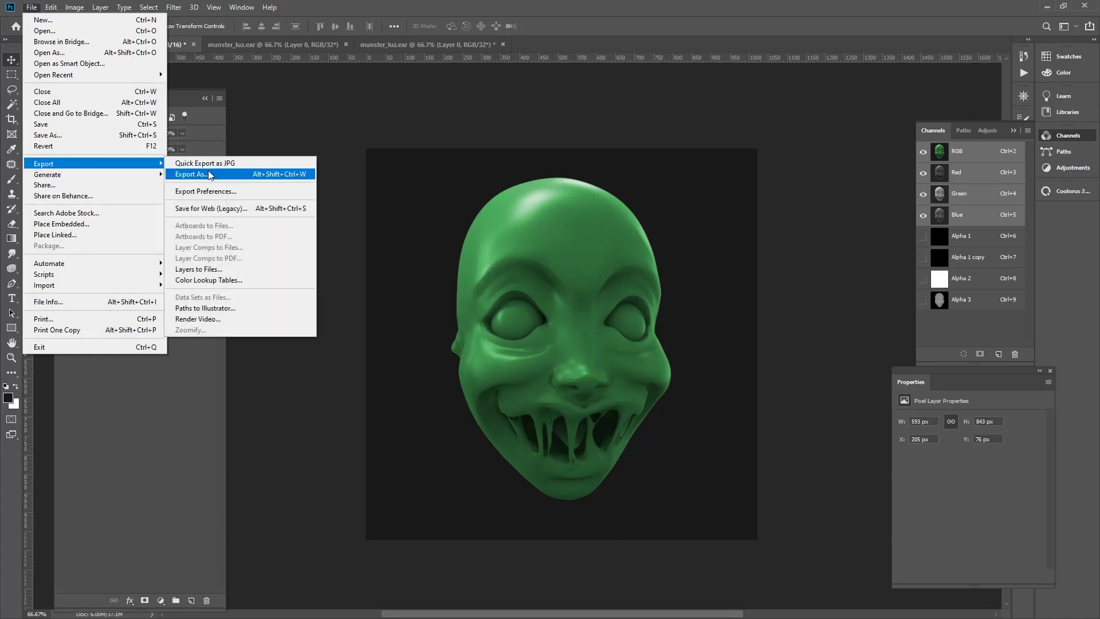
pyautogui.click(209, 174)
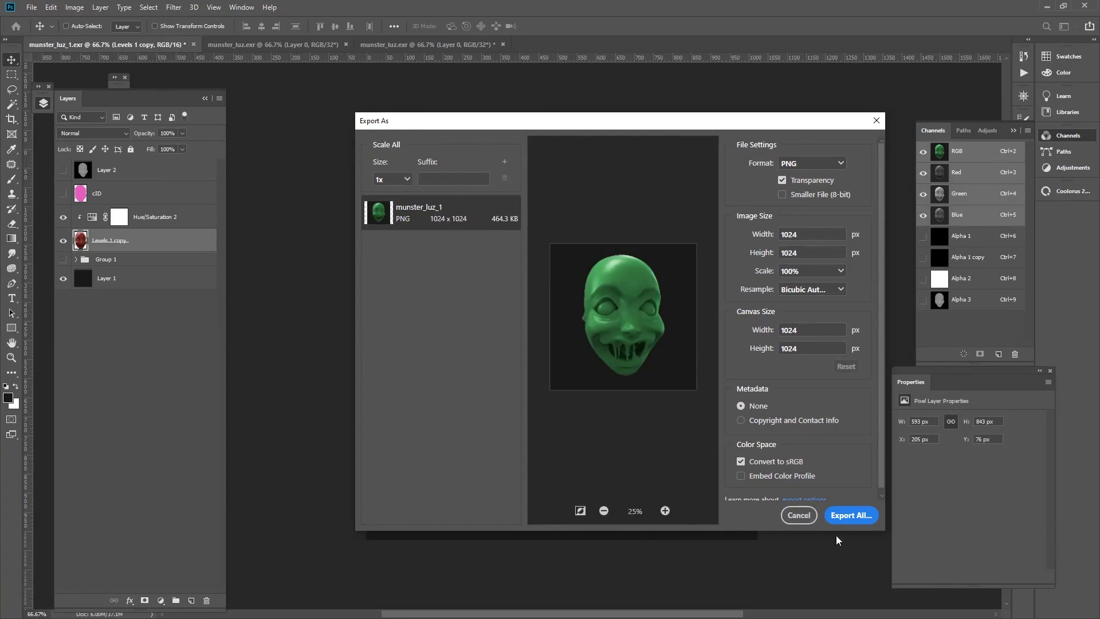
pyautogui.click(801, 517)
pyautogui.click(293, 49)
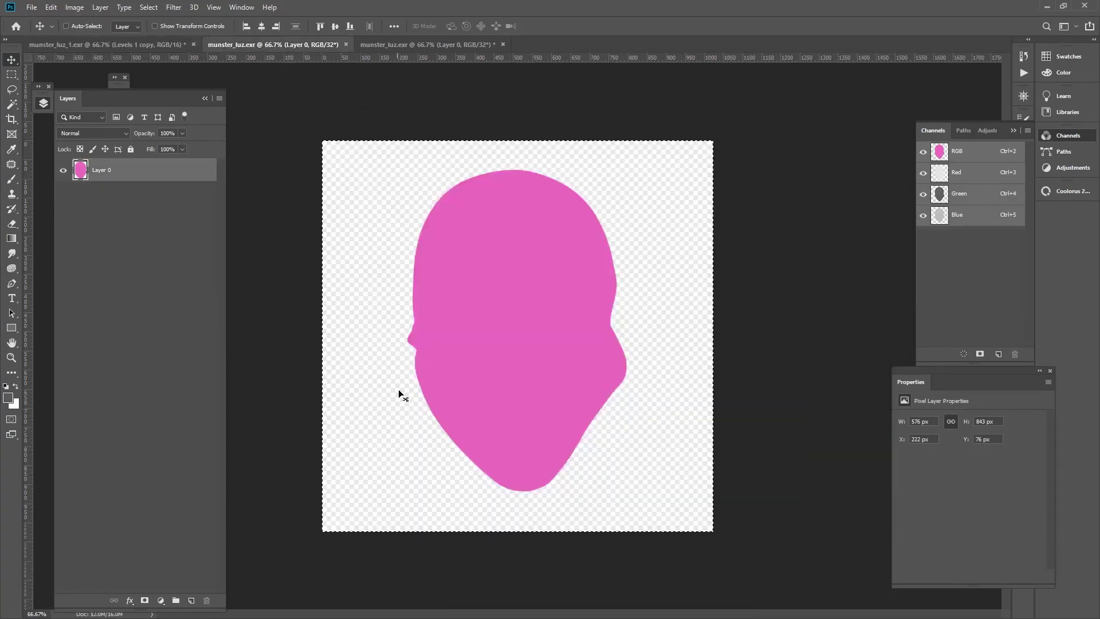
pyautogui.click(156, 43)
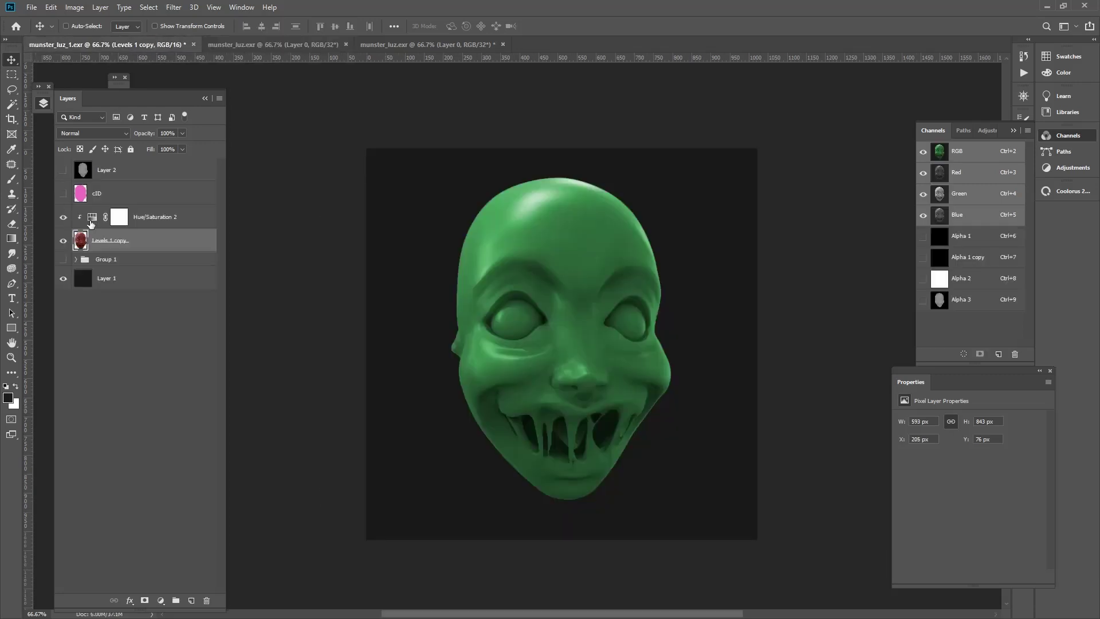
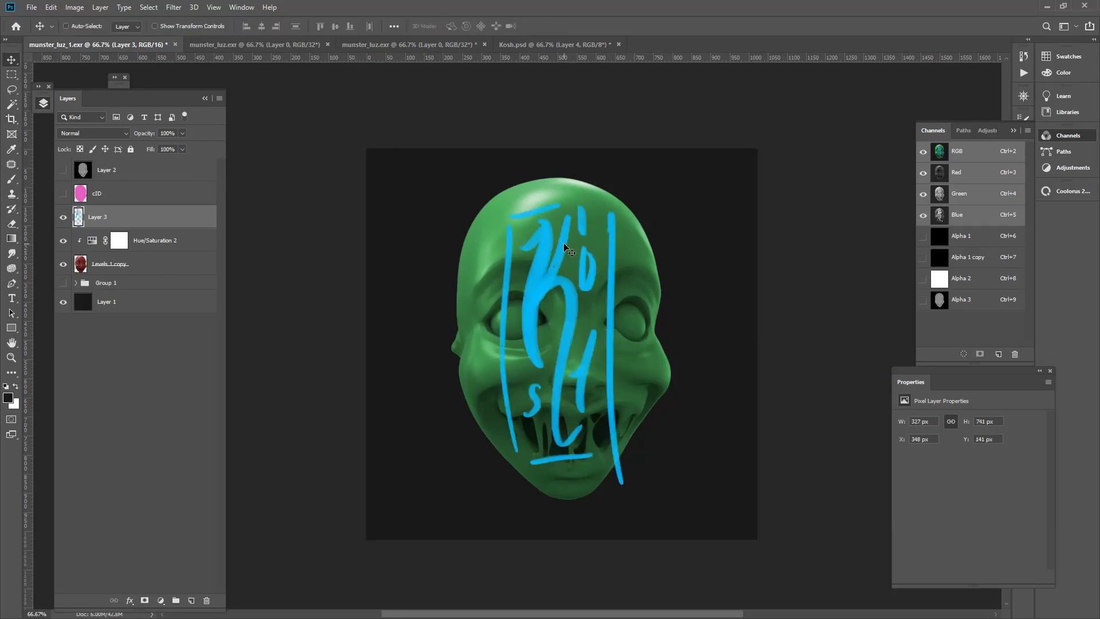
# Move the blue signature on Layer 3 to the top-left and scale it to about 102×232 px.
pyautogui.moveTo(552, 251); pyautogui.dragTo(432, 211)
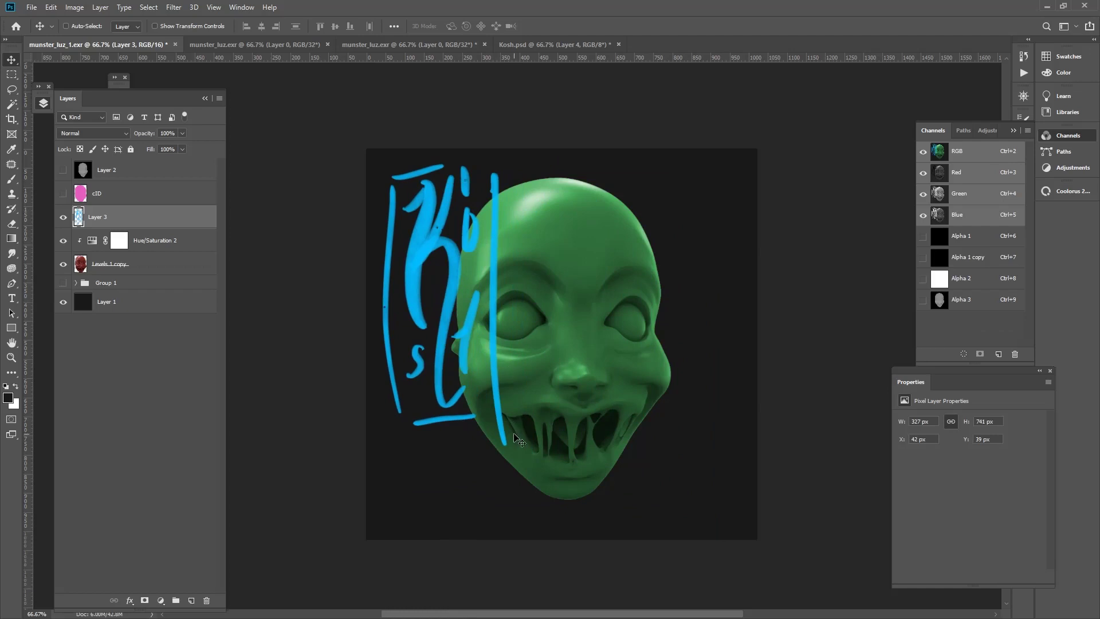
pyautogui.click(184, 26)
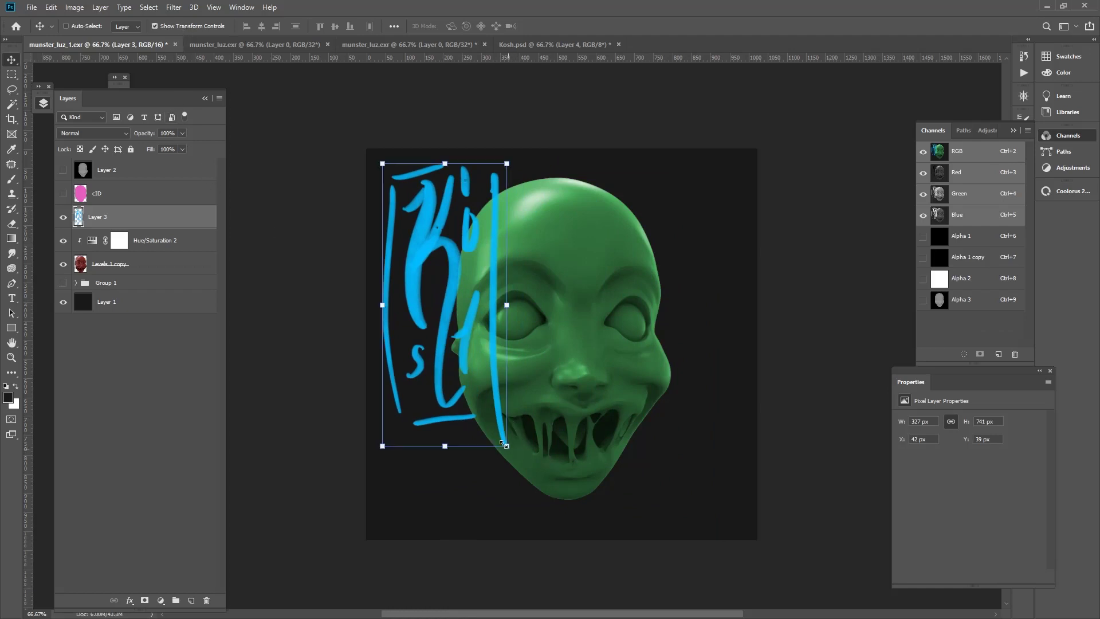
pyautogui.moveTo(504, 444); pyautogui.dragTo(389, 270)
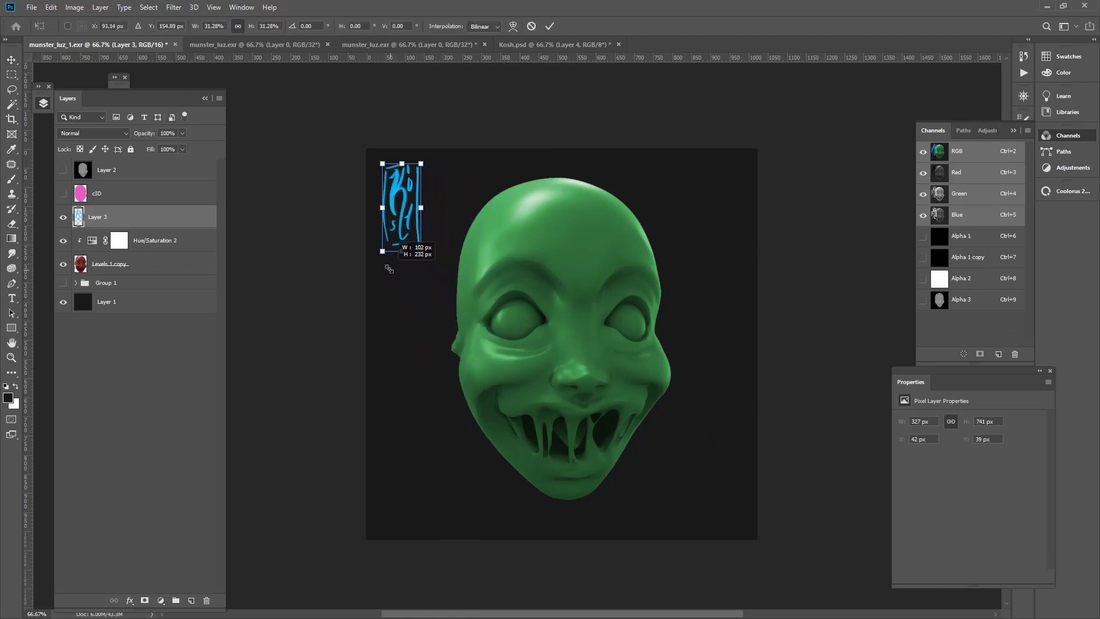
pyautogui.press('Return')
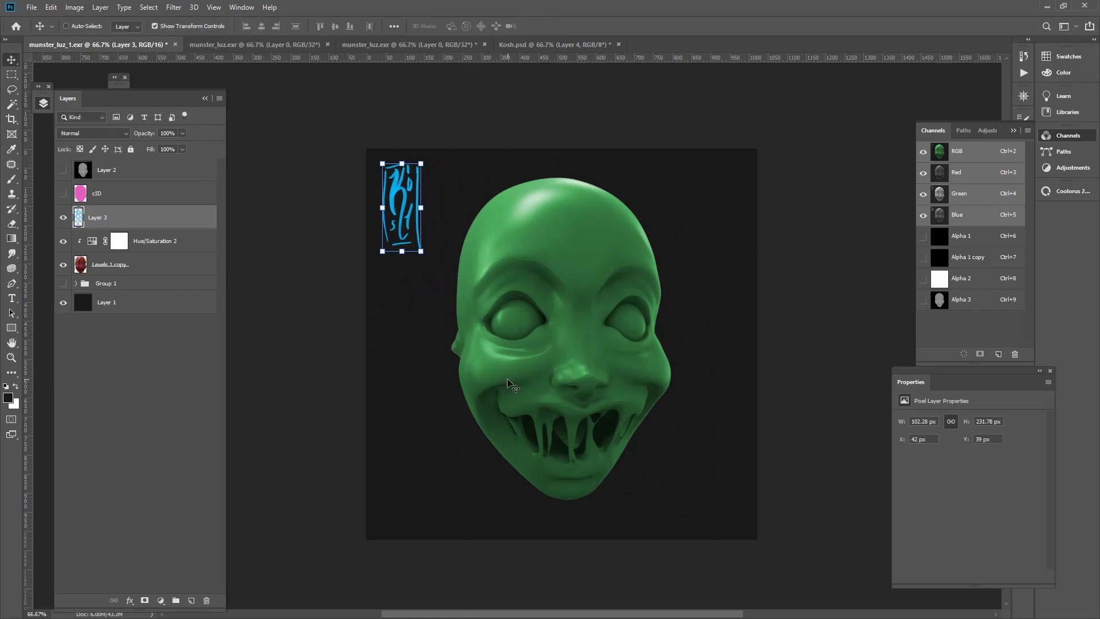
pyautogui.click(155, 287)
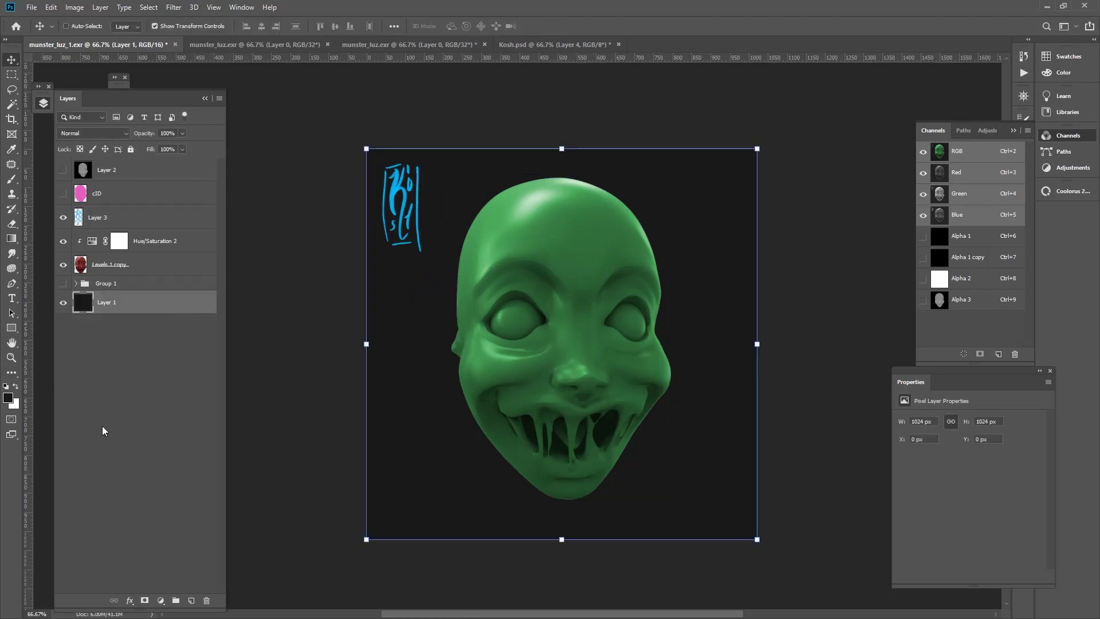
# Add empty Layer 4 above the background, toggling the colour adjustment to compare face colours.
pyautogui.click(191, 601)
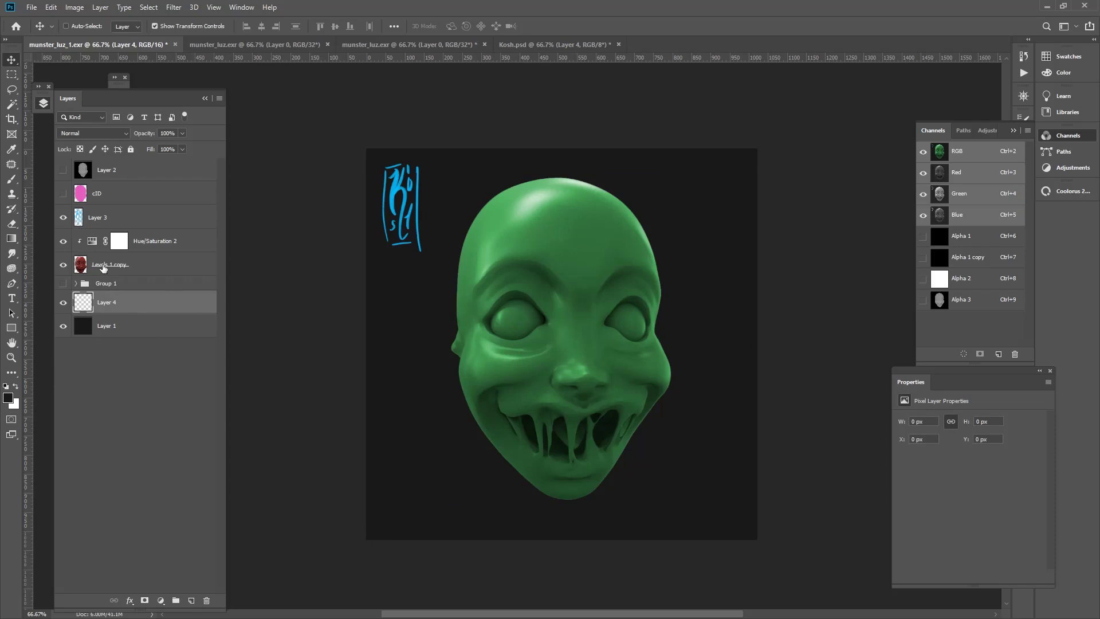
pyautogui.click(63, 241)
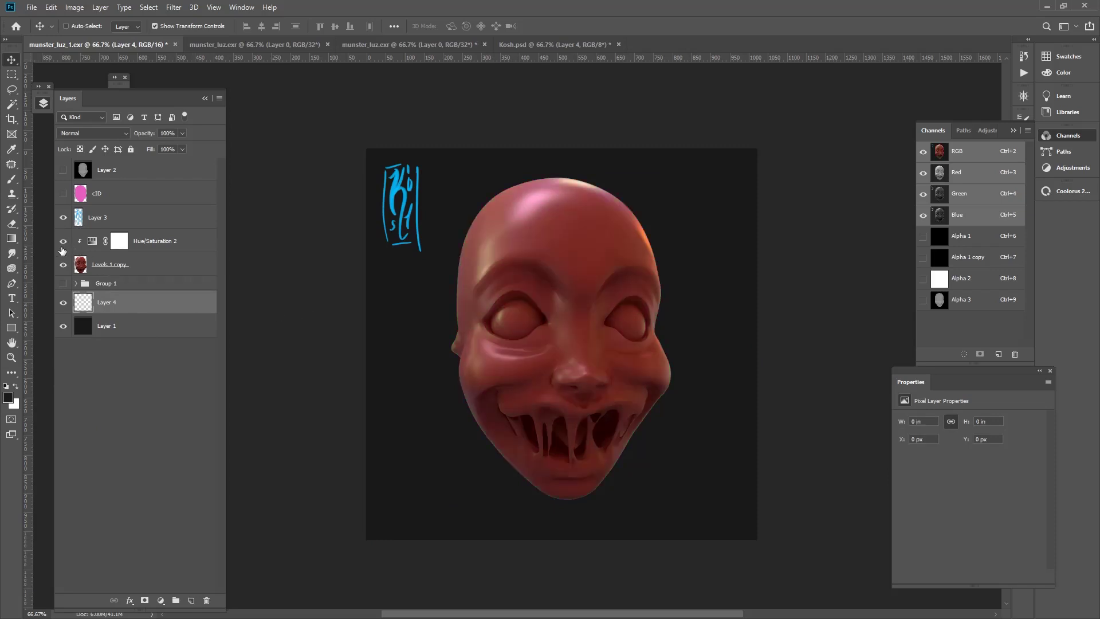
pyautogui.click(63, 243)
pyautogui.click(63, 243)
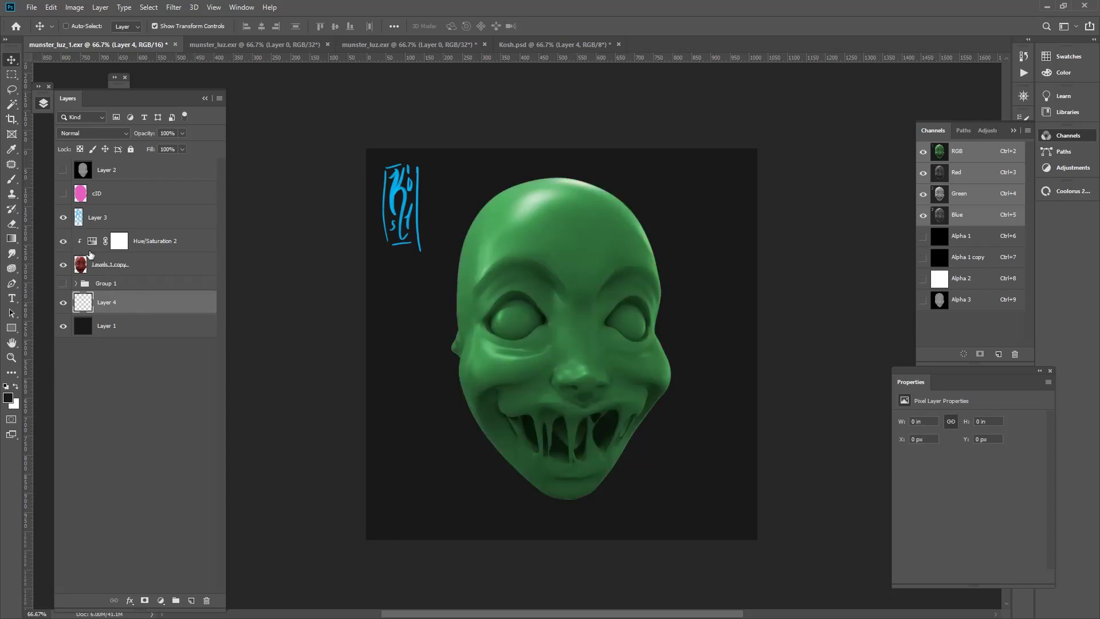
pyautogui.click(154, 264)
pyautogui.click(135, 297)
# Switch to the Brush and set the foreground colour to deep red #b90404.
pyautogui.press('b')
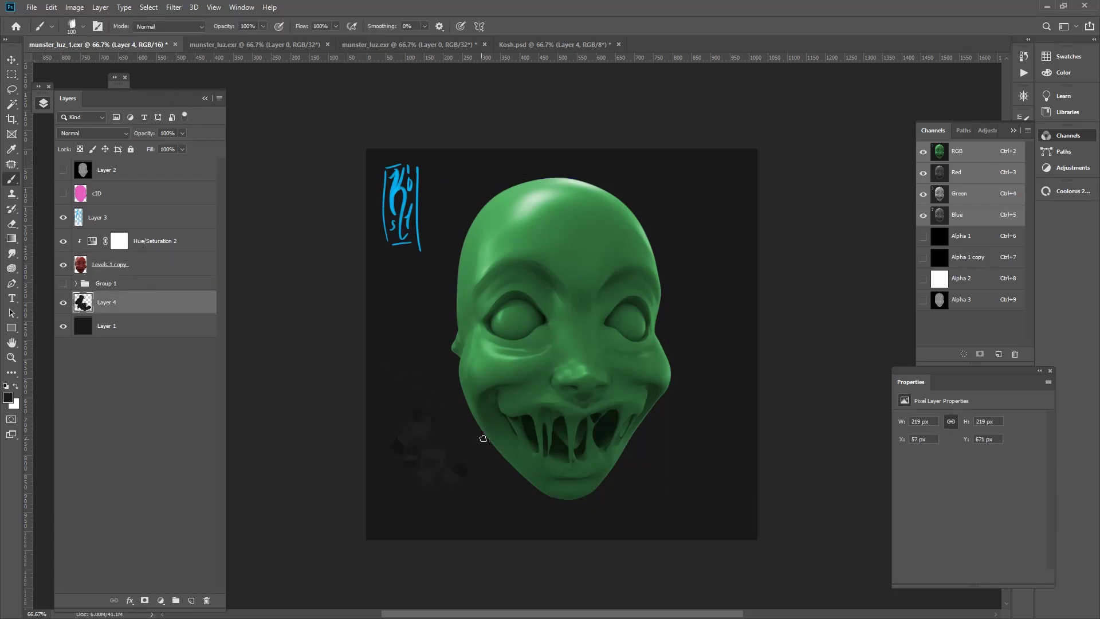
pyautogui.moveTo(413, 461); pyautogui.dragTo(461, 470)
pyautogui.click(8, 397)
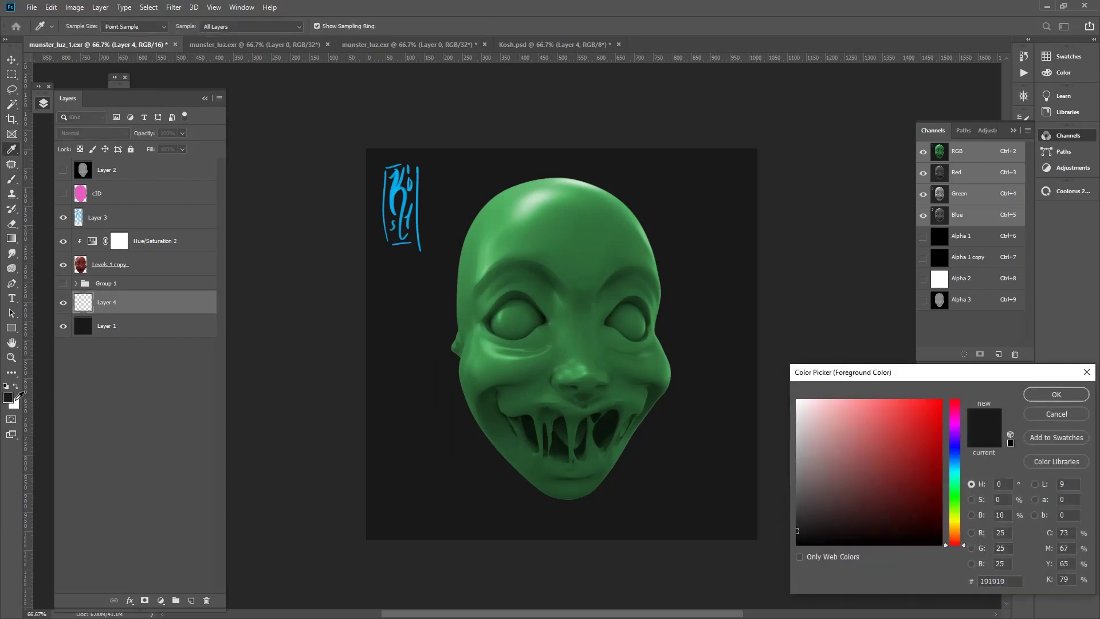
pyautogui.click(940, 439)
pyautogui.click(1034, 395)
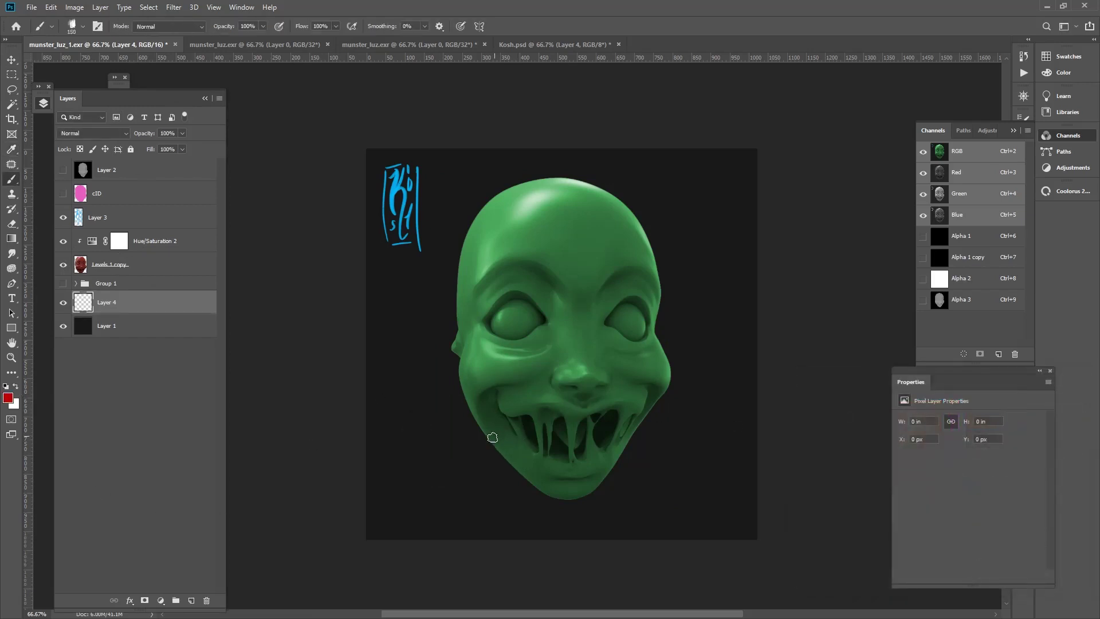
# Paint broad red diagonal strokes at brush size 400 over, beside and below the head.
pyautogui.press(']')
pyautogui.press(']')
pyautogui.press(']')
pyautogui.moveTo(516, 158); pyautogui.dragTo(444, 187)
pyautogui.moveTo(368, 333)
pyautogui.mouseDown()
pyautogui.moveTo(530, 193)
pyautogui.moveTo(636, 157)
pyautogui.mouseUp()
pyautogui.moveTo(395, 435); pyautogui.dragTo(470, 355)
pyautogui.moveTo(667, 149); pyautogui.dragTo(687, 252)
pyautogui.moveTo(418, 533); pyautogui.dragTo(541, 444)
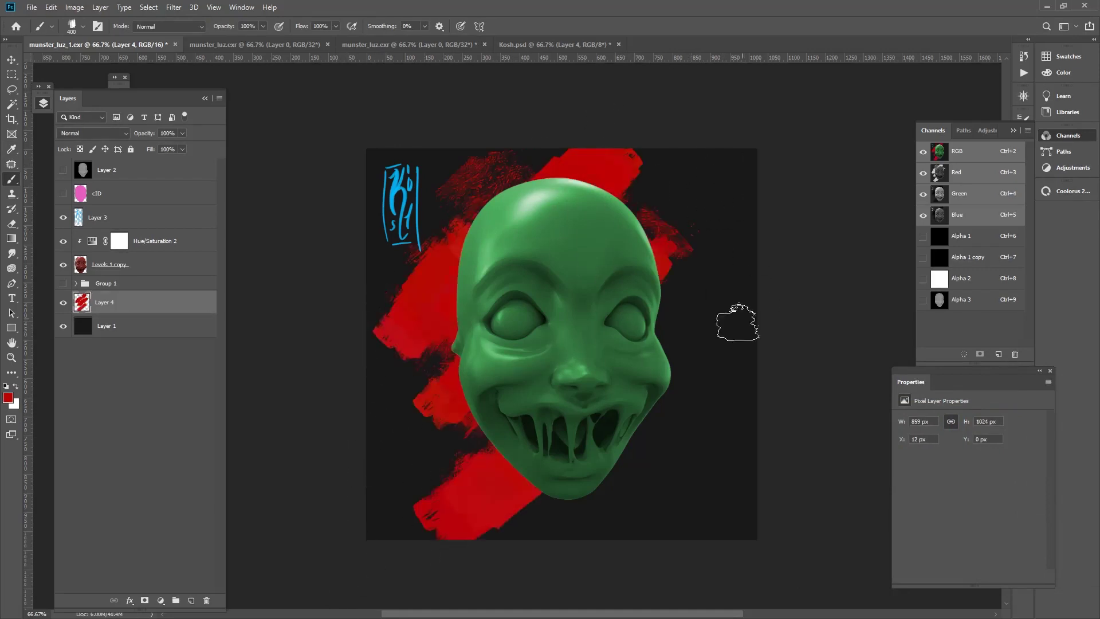
pyautogui.moveTo(738, 322); pyautogui.dragTo(491, 559)
pyautogui.moveTo(699, 424); pyautogui.dragTo(609, 553)
pyautogui.moveTo(533, 573); pyautogui.dragTo(441, 418)
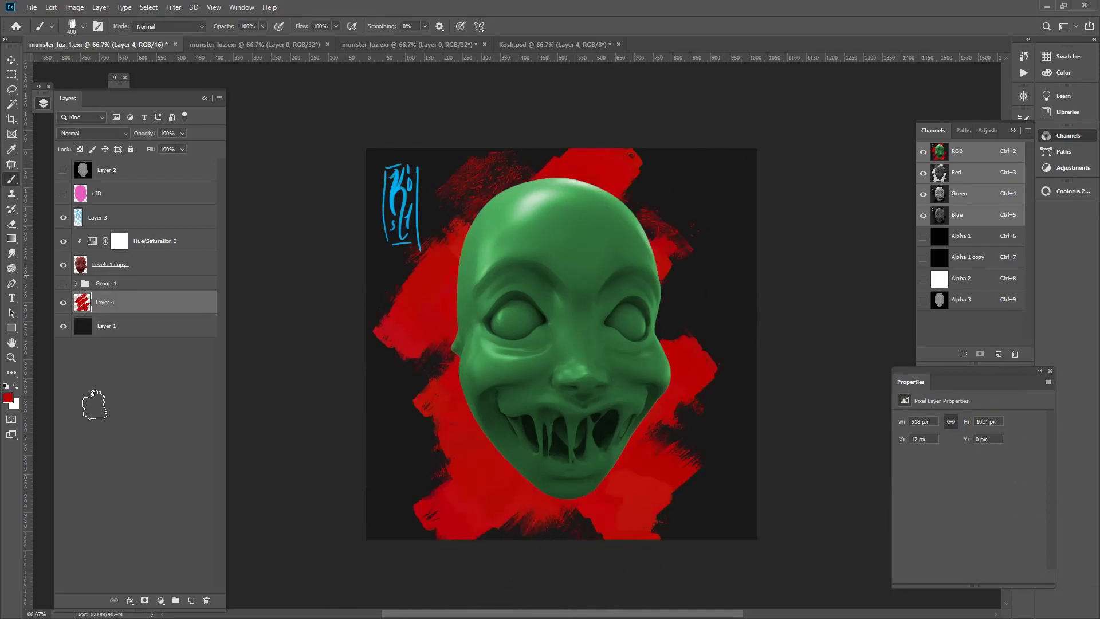
# Swap to white, shrink the brush to 125 and paint marks at the left edge.
pyautogui.click(16, 387)
pyautogui.press('[')
pyautogui.press('[')
pyautogui.press('[')
pyautogui.moveTo(372, 408)
pyautogui.mouseDown()
pyautogui.moveTo(417, 370)
pyautogui.moveTo(392, 361)
pyautogui.moveTo(381, 481)
pyautogui.moveTo(427, 418)
pyautogui.mouseUp()
# Paint white strokes at size 90 at lower right, upper right, upper left and the left edge.
pyautogui.press('[')
pyautogui.press('[')
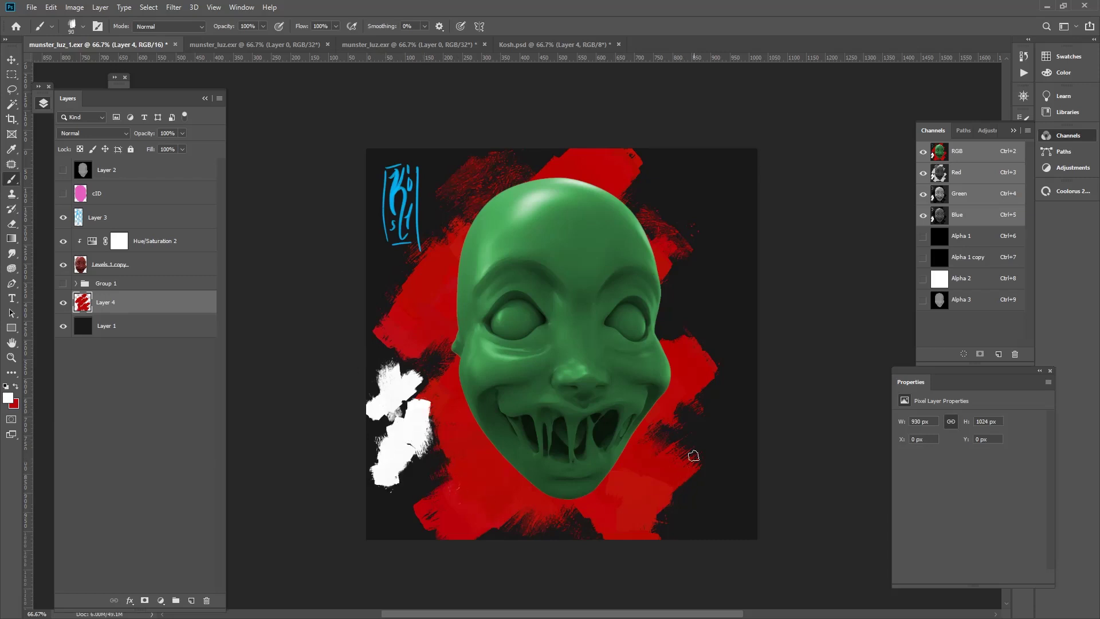
pyautogui.moveTo(694, 456)
pyautogui.mouseDown()
pyautogui.moveTo(667, 481)
pyautogui.moveTo(719, 467)
pyautogui.mouseUp()
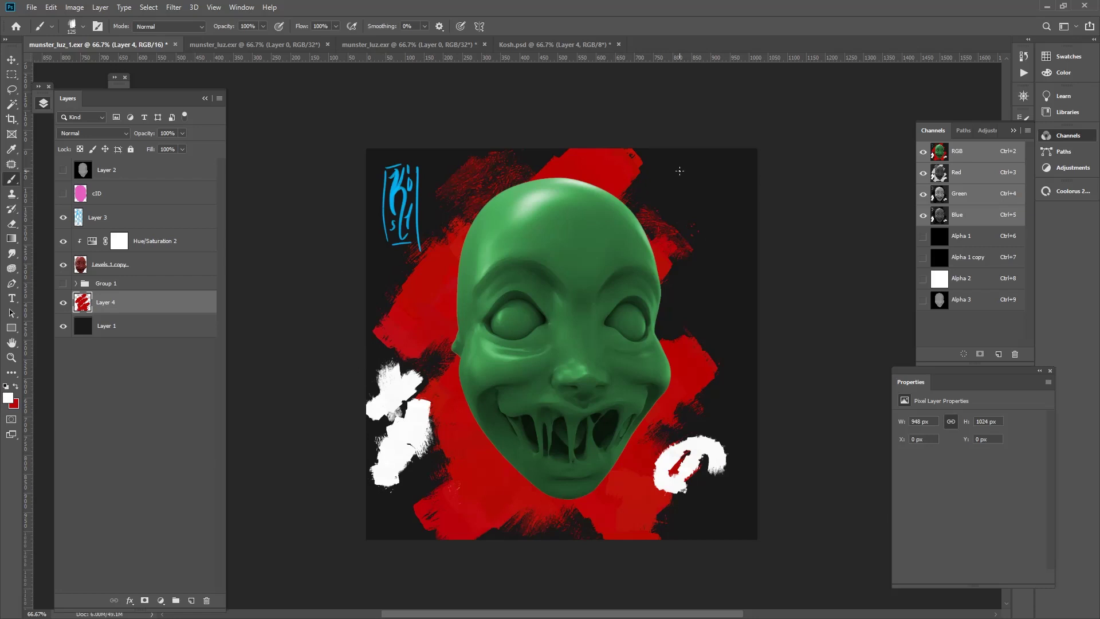
pyautogui.moveTo(680, 170)
pyautogui.mouseDown()
pyautogui.moveTo(688, 201)
pyautogui.moveTo(723, 195)
pyautogui.moveTo(718, 252)
pyautogui.mouseUp()
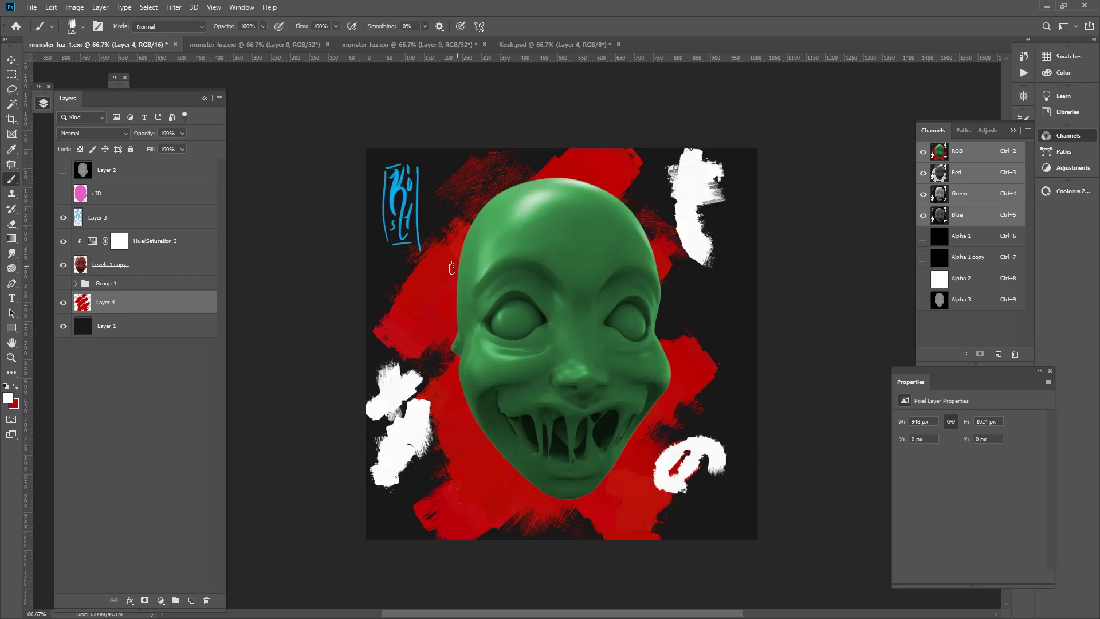
pyautogui.moveTo(442, 160)
pyautogui.mouseDown()
pyautogui.moveTo(441, 186)
pyautogui.moveTo(487, 212)
pyautogui.mouseUp()
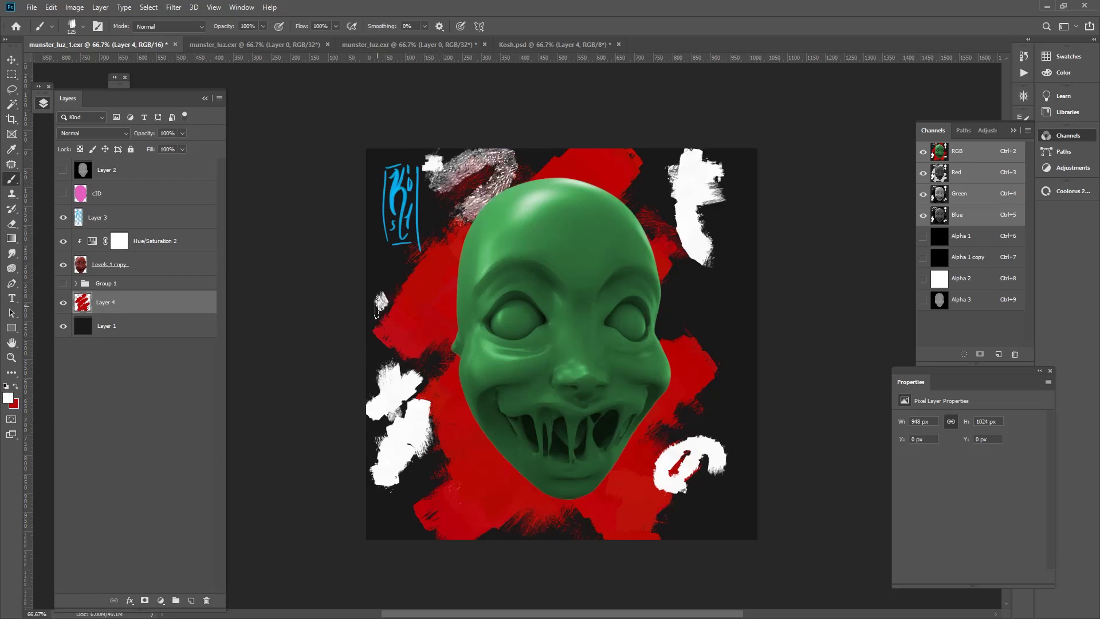
pyautogui.moveTo(384, 281); pyautogui.dragTo(375, 312)
# Paint a white & shape right of the face, redoing its last stroke.
pyautogui.press('[')
pyautogui.press('[')
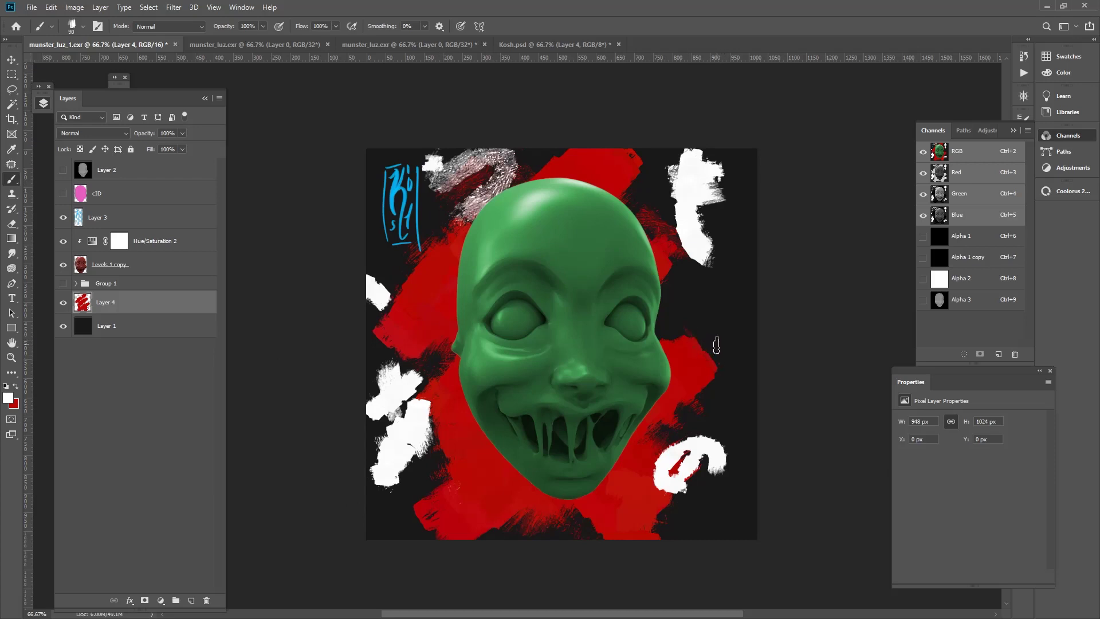
pyautogui.moveTo(690, 339); pyautogui.dragTo(745, 304)
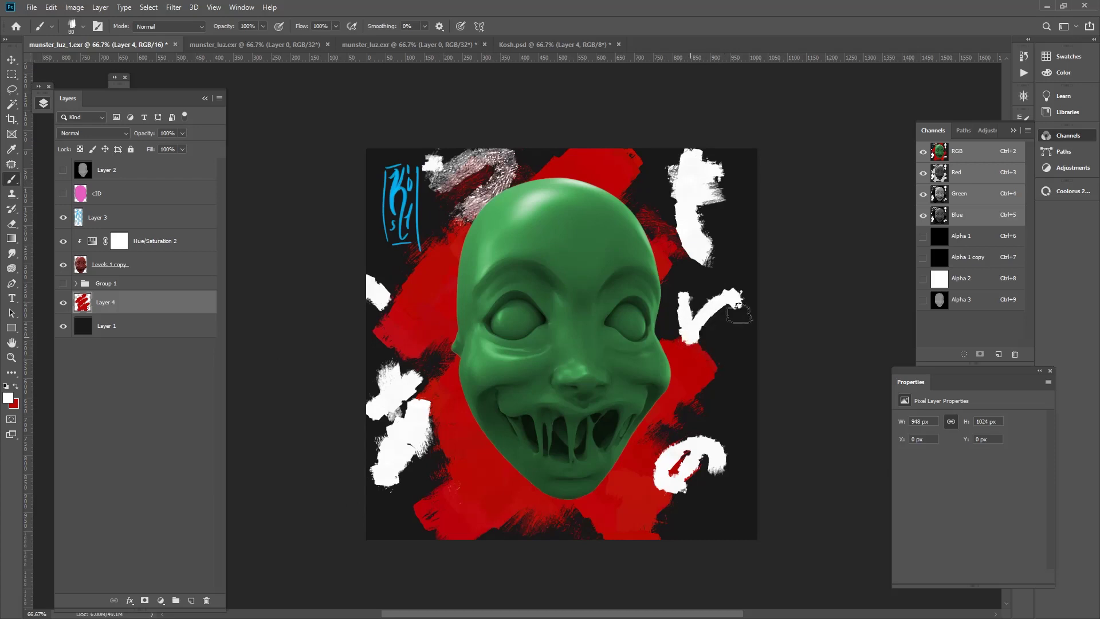
pyautogui.moveTo(691, 275)
pyautogui.mouseDown()
pyautogui.moveTo(685, 327)
pyautogui.moveTo(722, 327)
pyautogui.mouseUp()
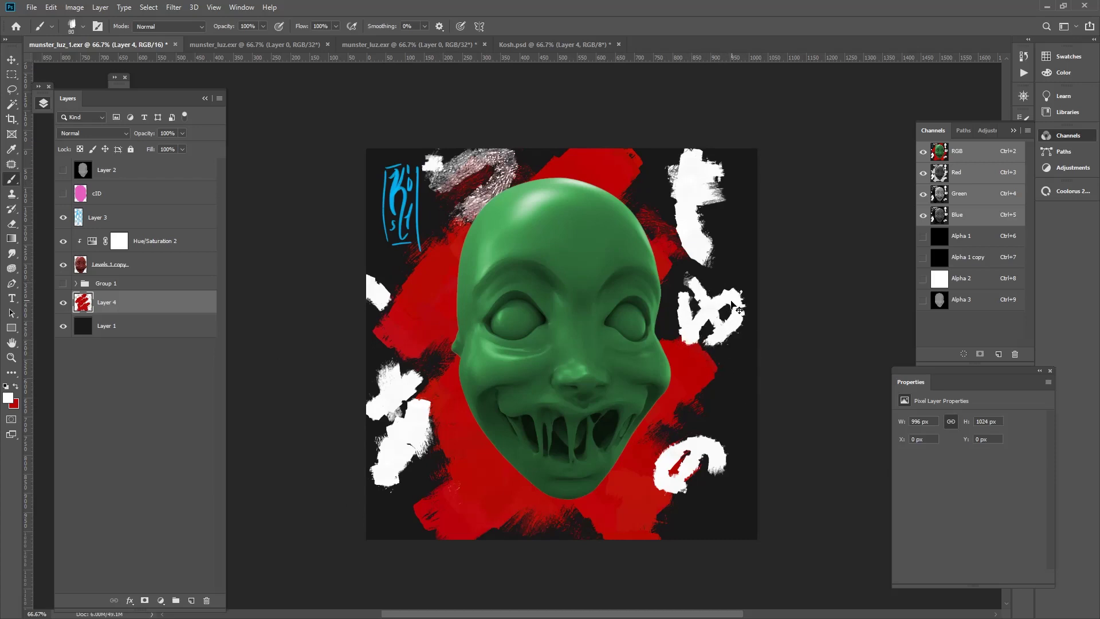
pyautogui.hotkey('ctrl', 'z')
pyautogui.moveTo(700, 278); pyautogui.dragTo(724, 333)
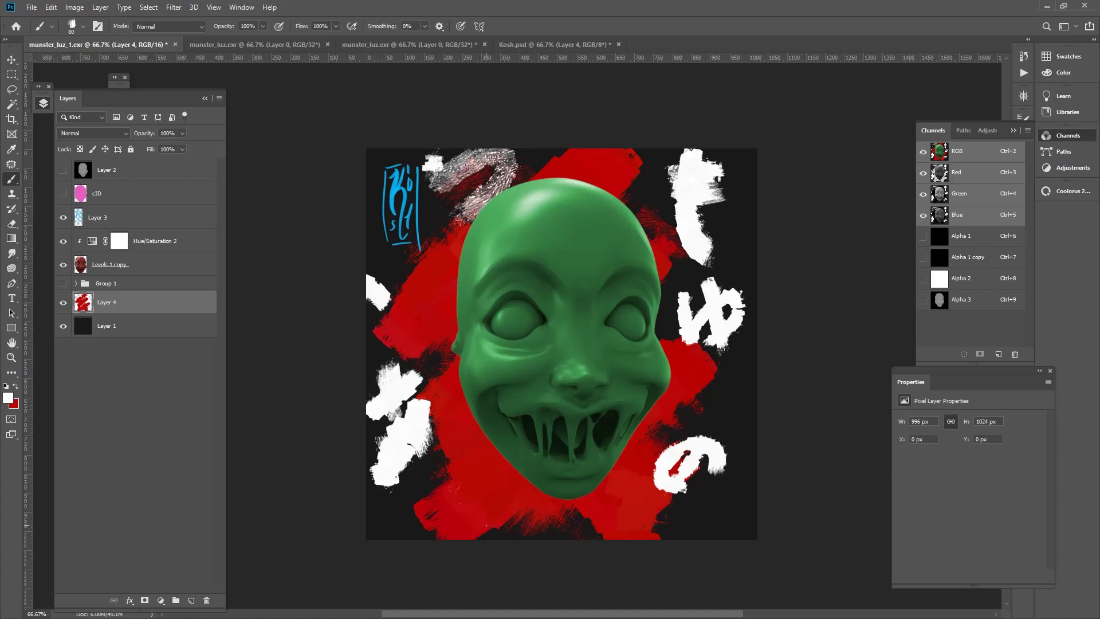
# Paint white strokes along the bottom edge, enlarging the brush to 150, and add new Layer 5.
pyautogui.moveTo(365, 528); pyautogui.dragTo(510, 524)
pyautogui.press(']')
pyautogui.press(']')
pyautogui.press(']')
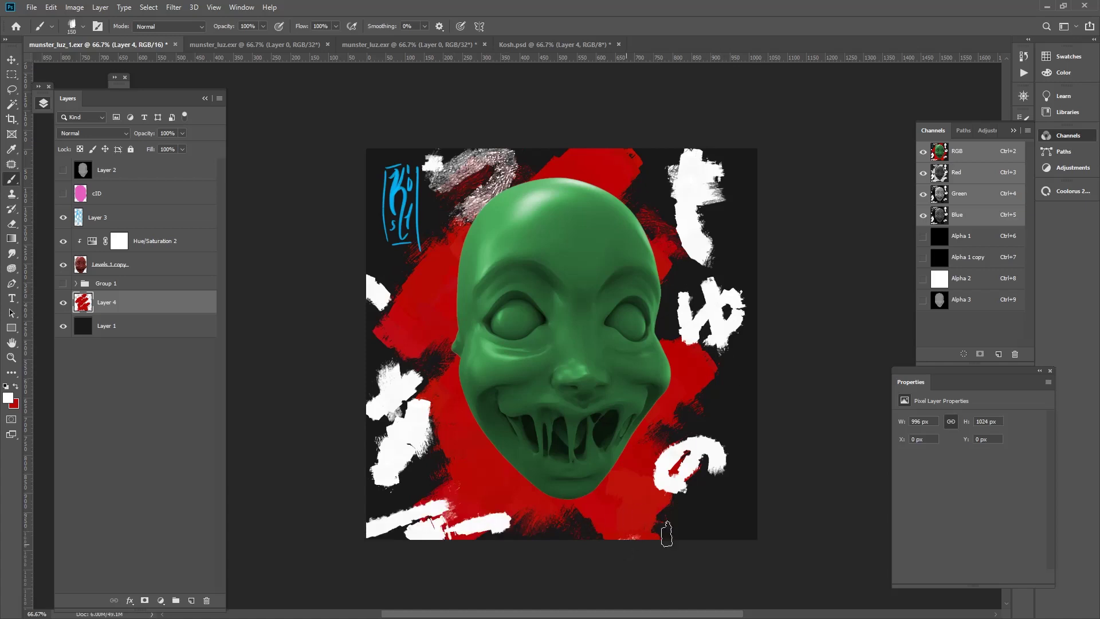
pyautogui.moveTo(631, 535); pyautogui.dragTo(748, 513)
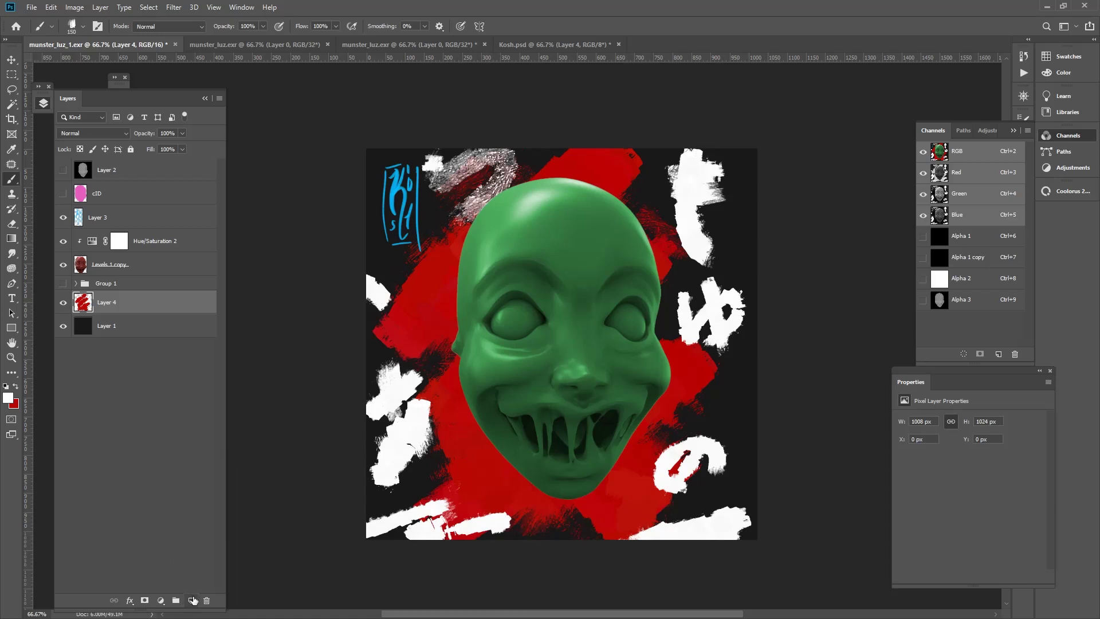
pyautogui.click(192, 600)
# Move Layer 5 above Layer 3 and try a radial gradient on it, then undo it.
pyautogui.moveTo(172, 307)
pyautogui.mouseDown()
pyautogui.moveTo(172, 339)
pyautogui.moveTo(159, 206)
pyautogui.mouseUp()
pyautogui.press('g')
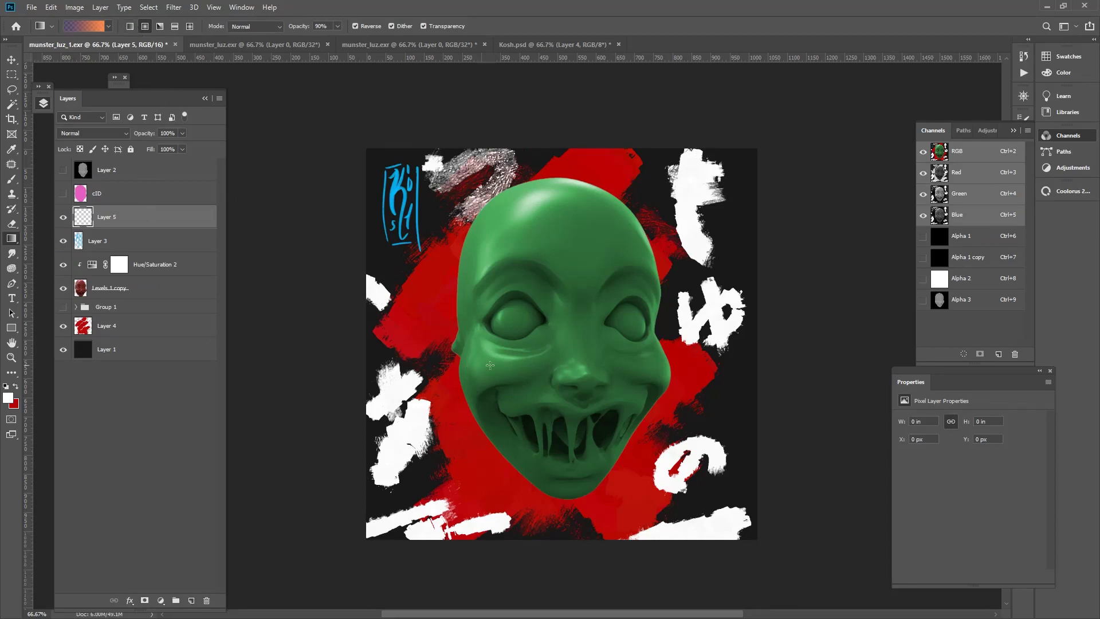
pyautogui.moveTo(573, 366); pyautogui.dragTo(756, 375)
pyautogui.hotkey('ctrl', 'z')
pyautogui.press('i')
# Edit the gradient to Foreground to Transparent with a black (000000) left stop.
pyautogui.click(96, 28)
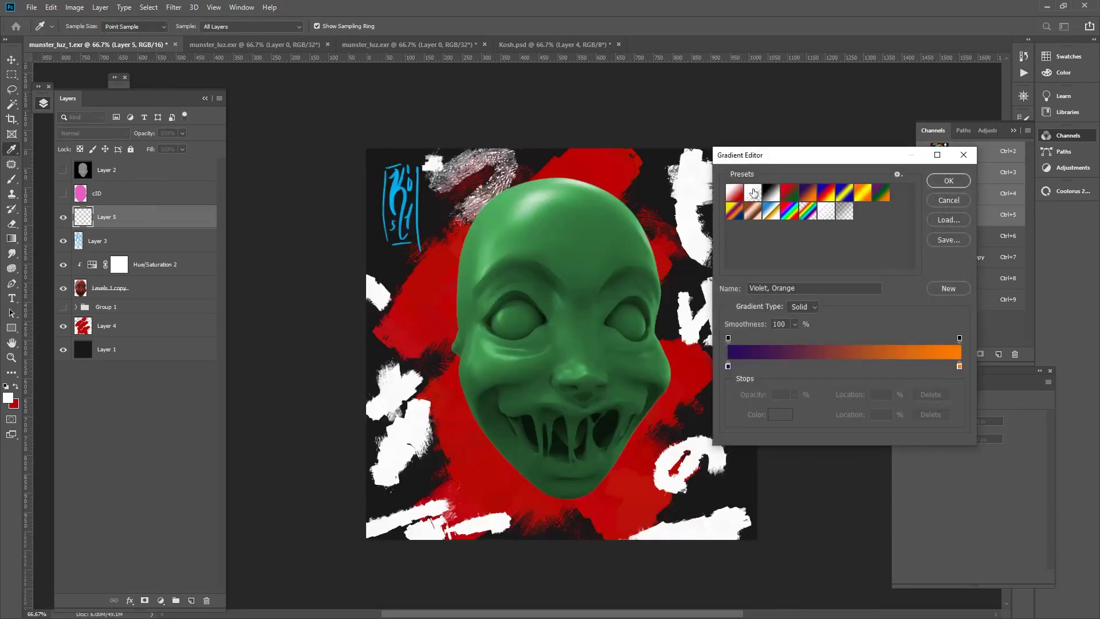
pyautogui.click(752, 193)
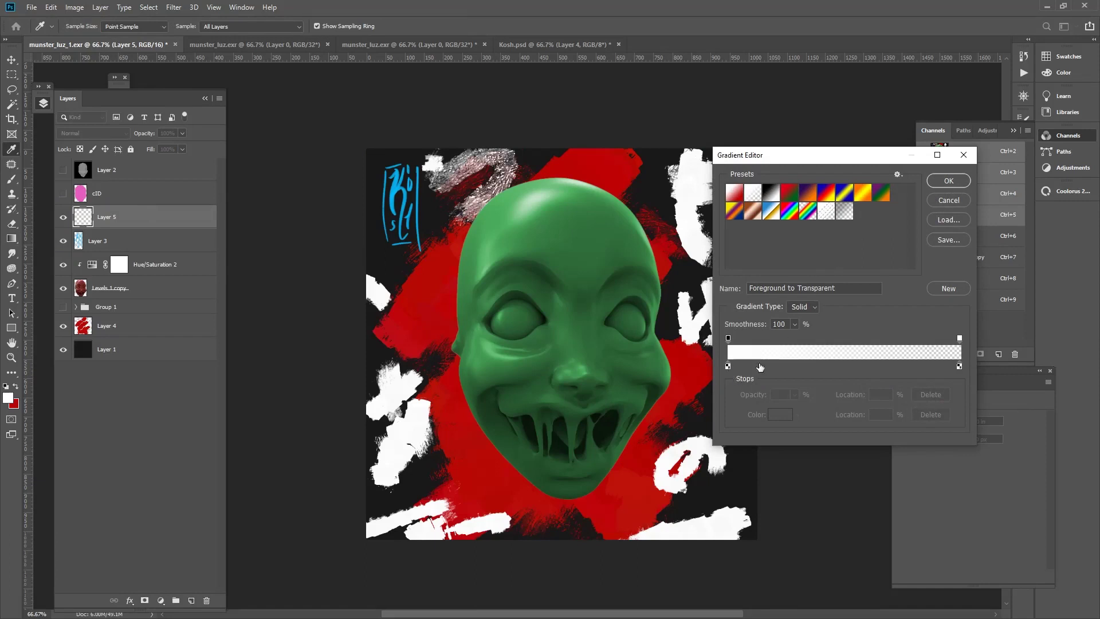
pyautogui.click(728, 339)
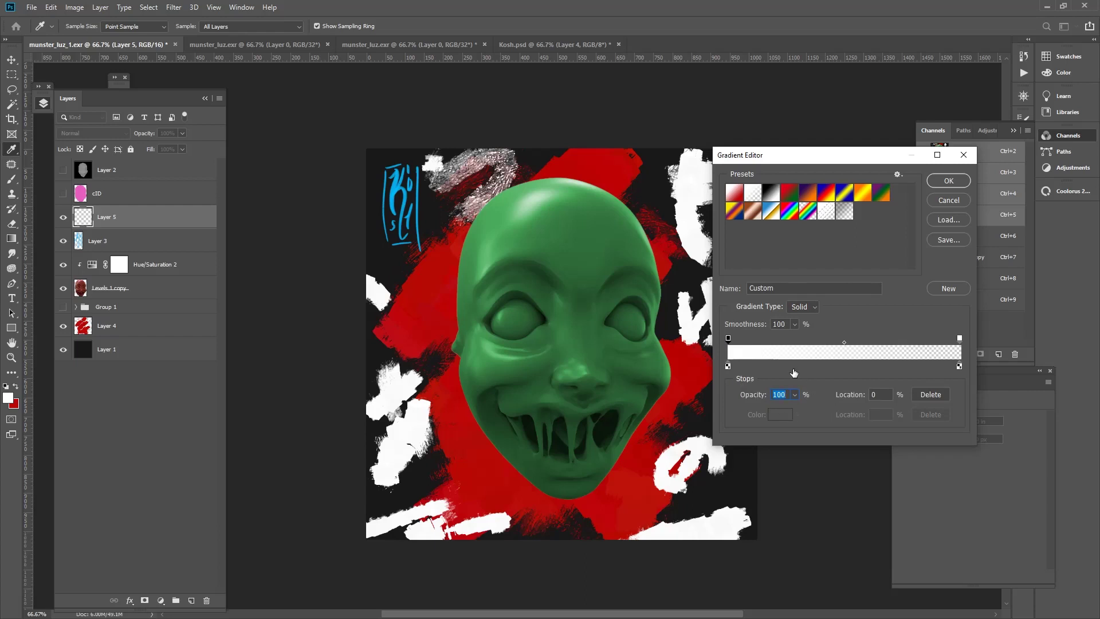
pyautogui.click(728, 366)
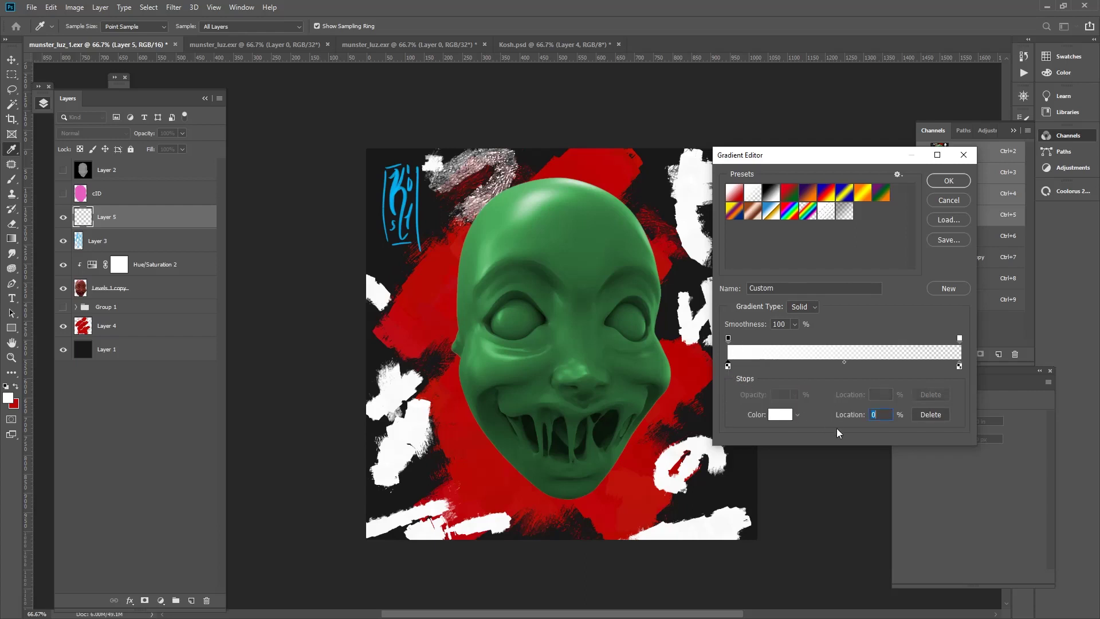
pyautogui.click(780, 414)
pyautogui.write('000000')
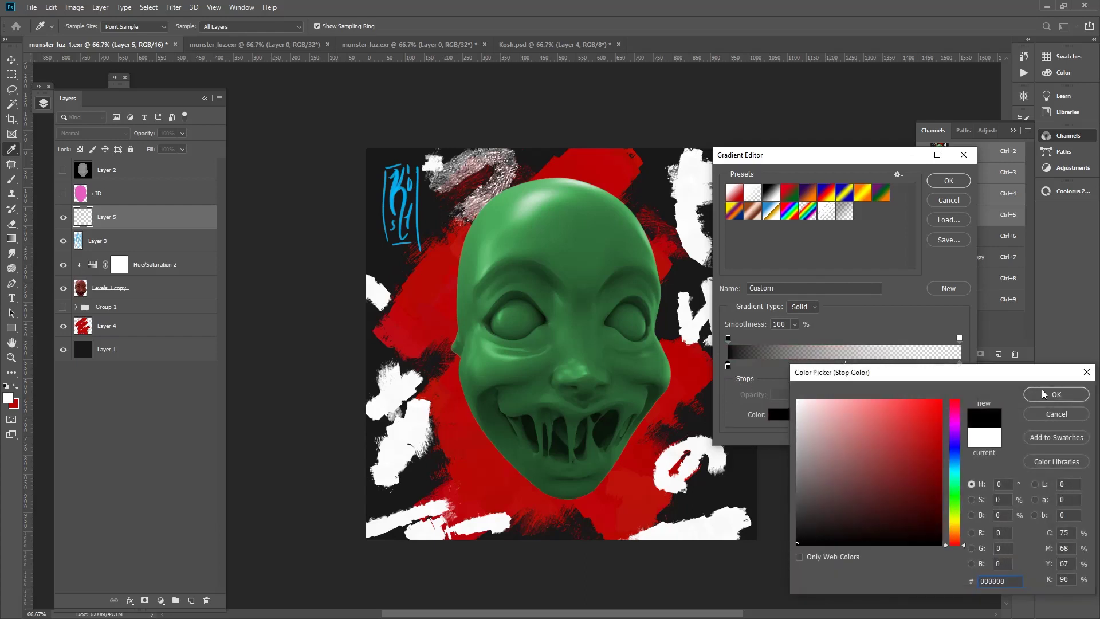
pyautogui.click(1056, 395)
pyautogui.click(948, 181)
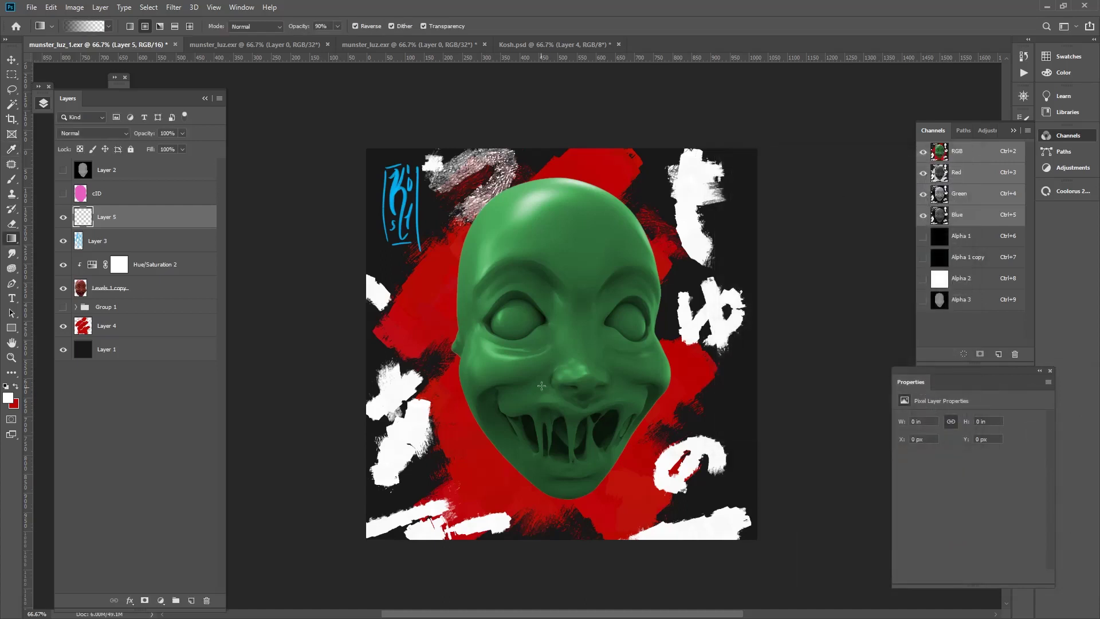
# Drag a reversed black radial gradient that darkens the canvas edges and leaves the face bright.
pyautogui.moveTo(562, 357); pyautogui.dragTo(797, 370)
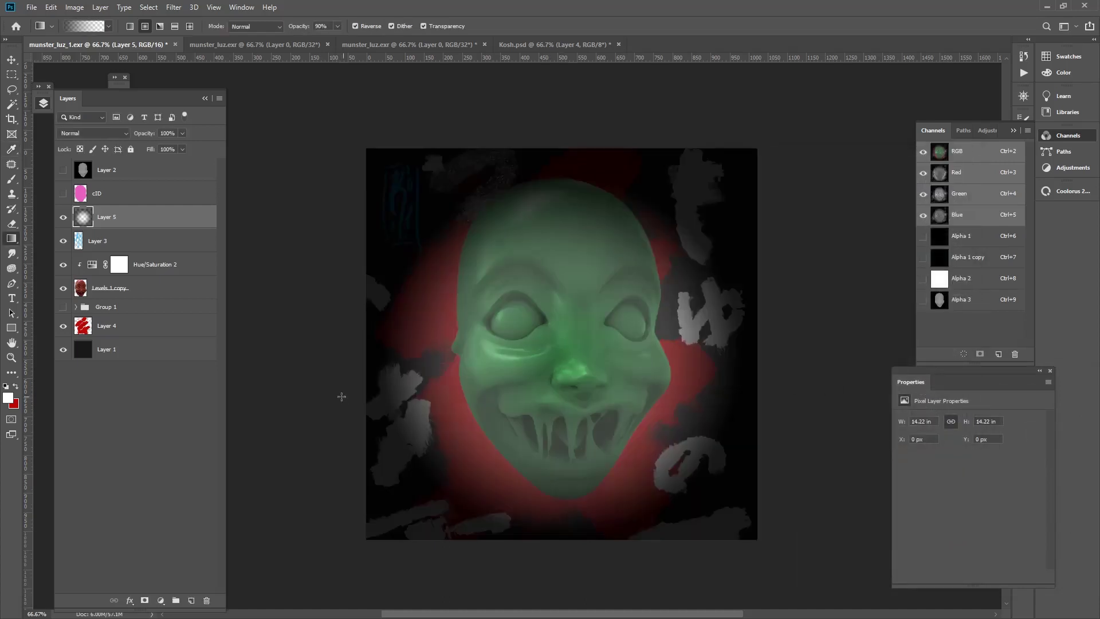
pyautogui.hotkey('ctrl', 'z')
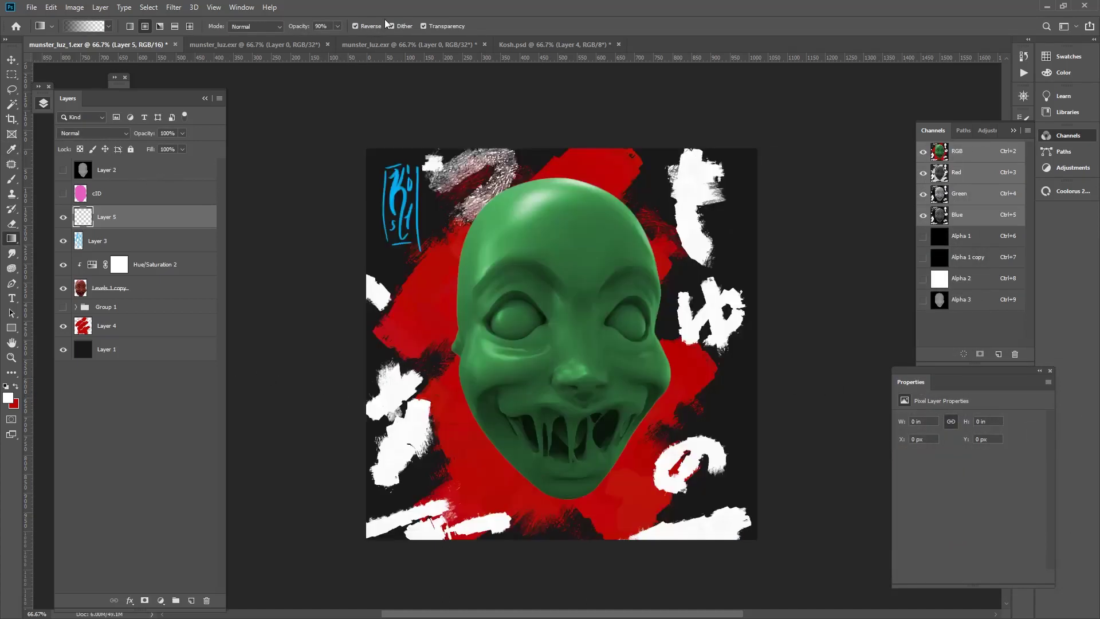
pyautogui.moveTo(576, 385); pyautogui.dragTo(797, 395)
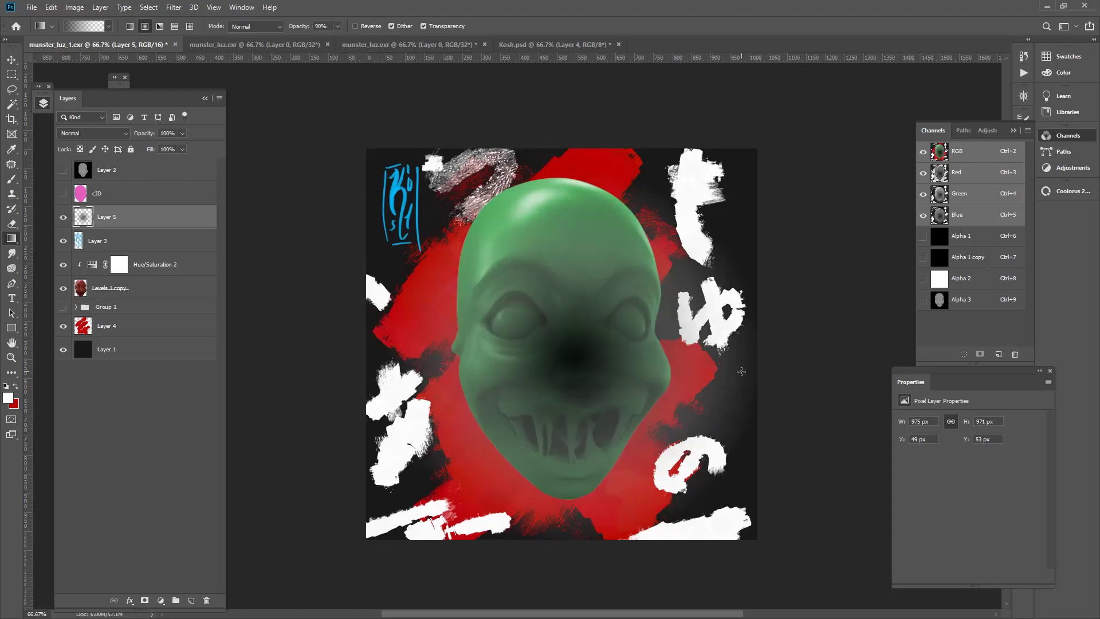
pyautogui.hotkey('ctrl', 'z')
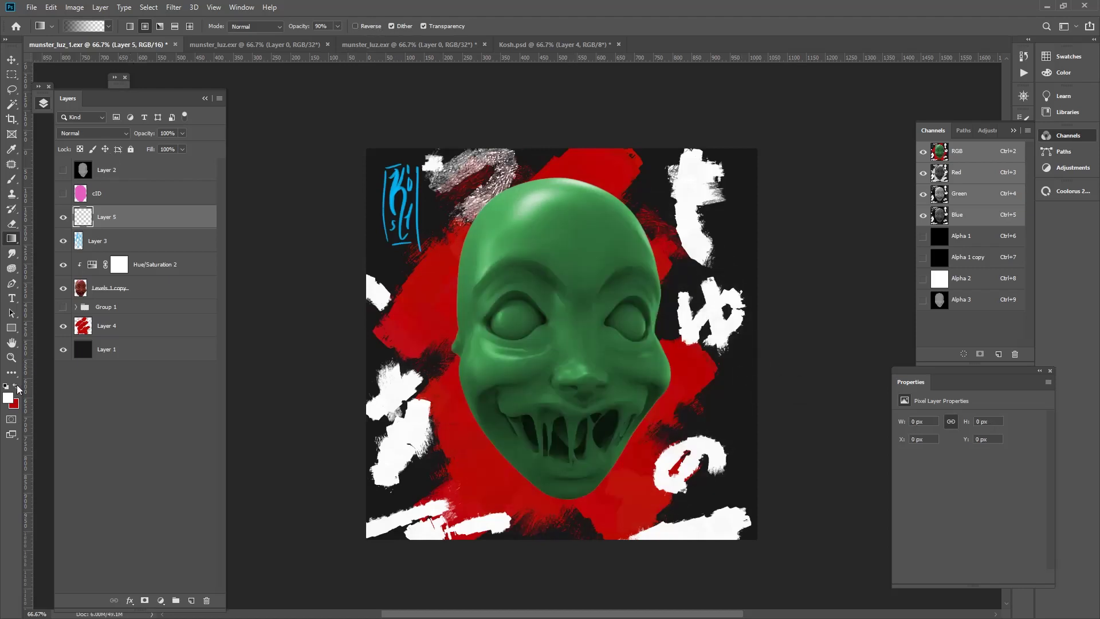
pyautogui.click(6, 387)
pyautogui.moveTo(570, 326); pyautogui.dragTo(861, 324)
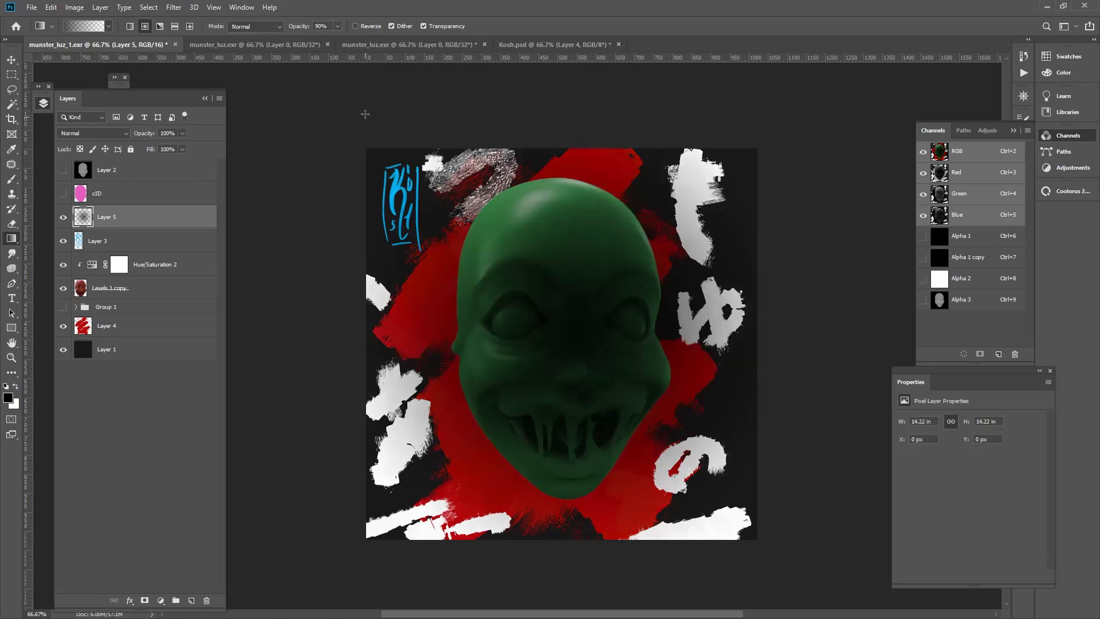
pyautogui.click(368, 25)
pyautogui.hotkey('ctrl', 'z')
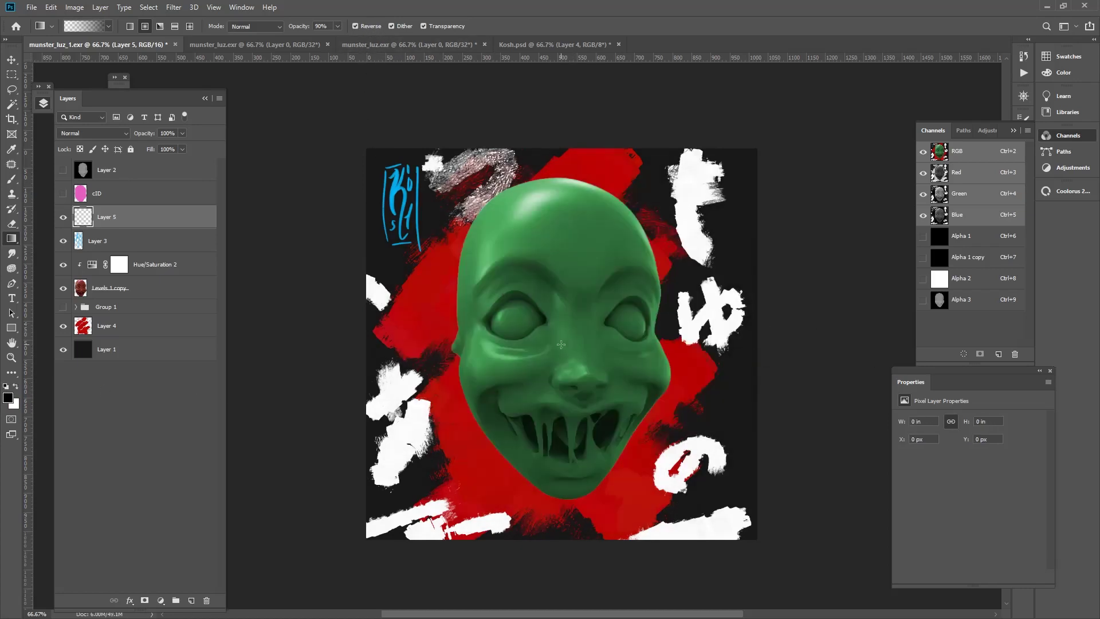
pyautogui.moveTo(557, 344); pyautogui.dragTo(683, 343)
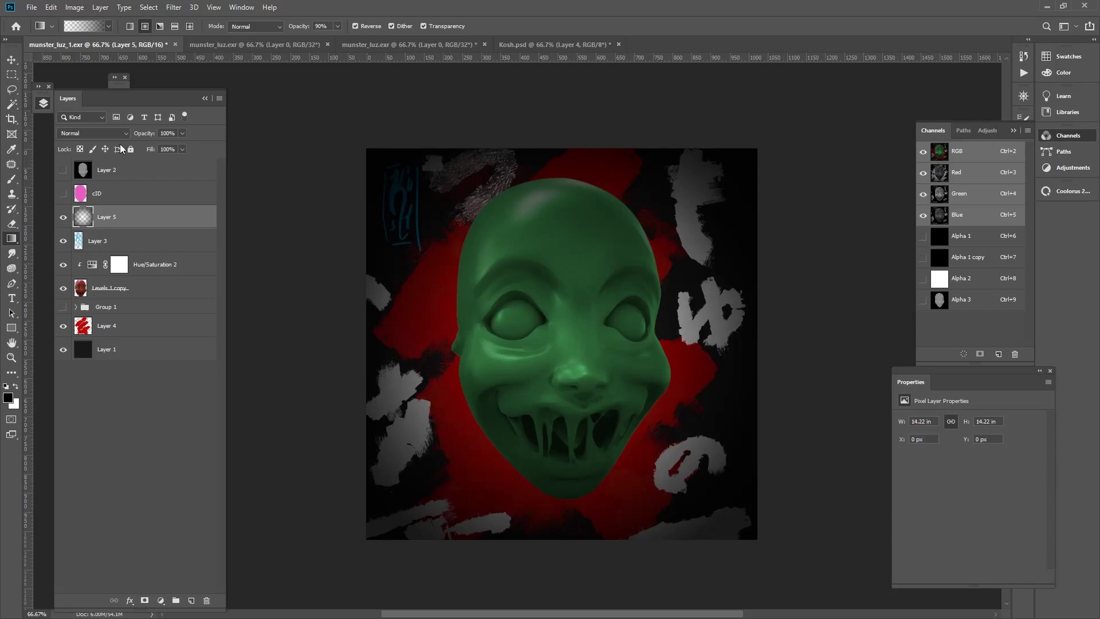
# Set Layer 5 to Hard Light at 68% opacity and place Layer 3 above it.
pyautogui.click(112, 133)
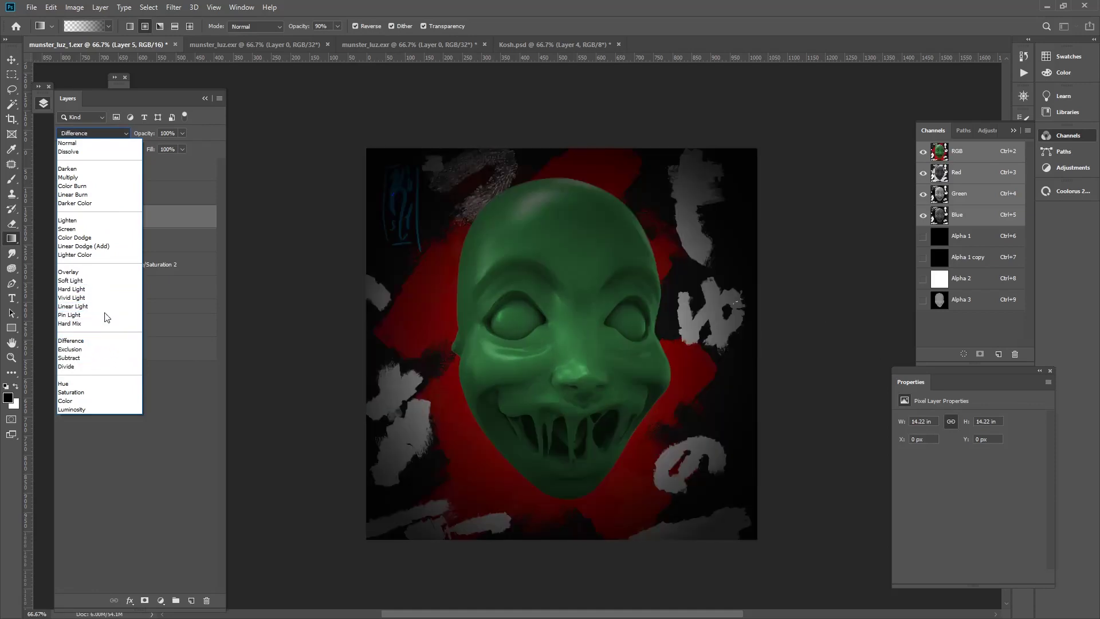
pyautogui.click(108, 290)
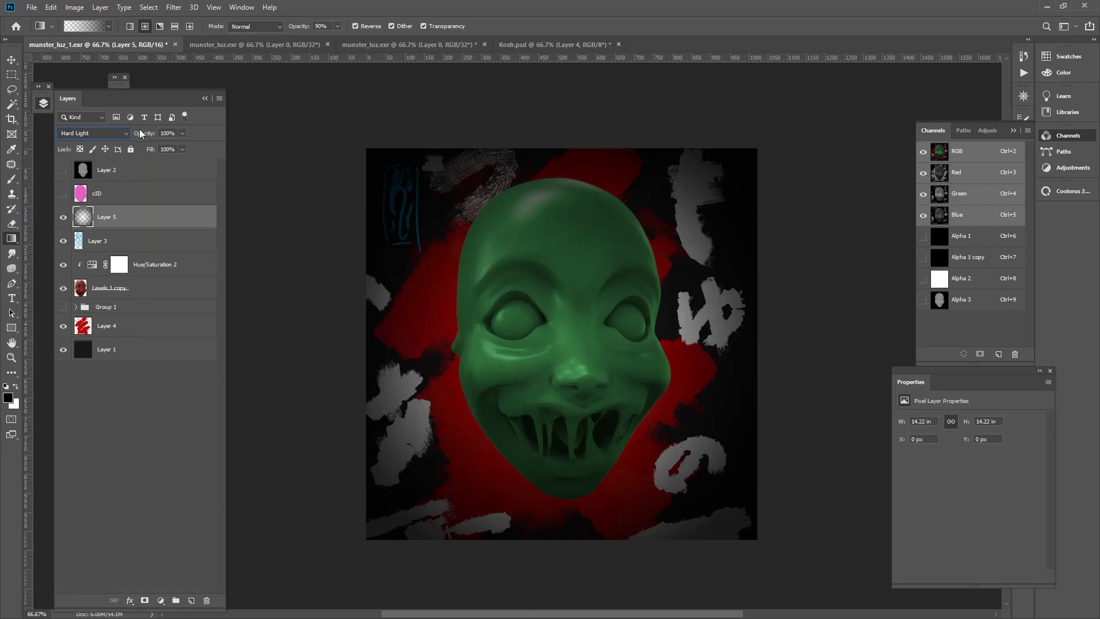
pyautogui.moveTo(140, 133); pyautogui.dragTo(121, 140)
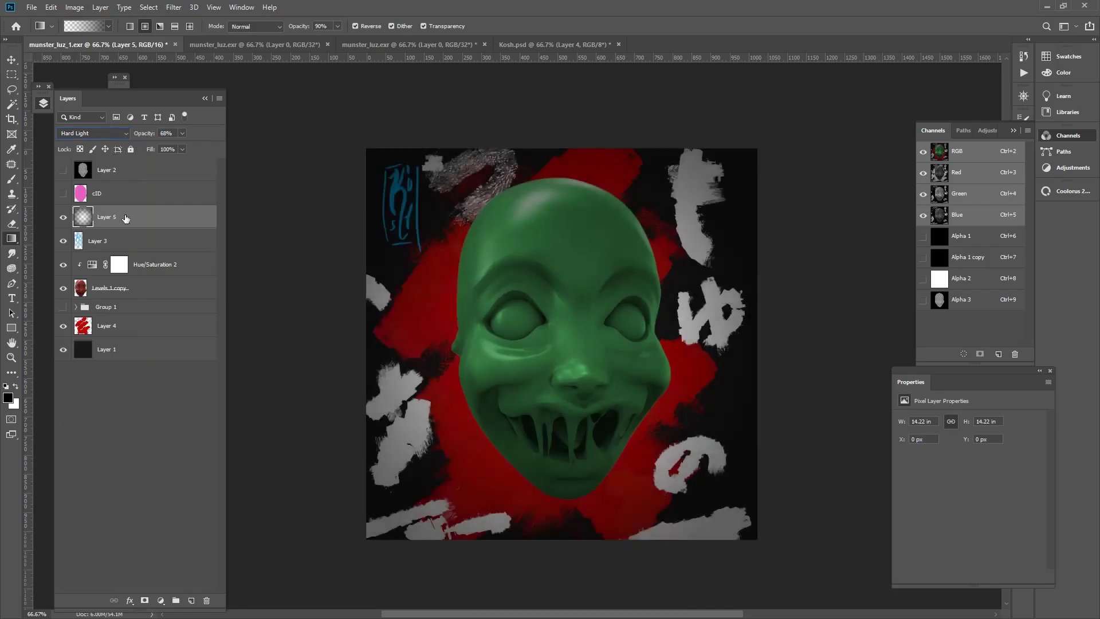
pyautogui.moveTo(126, 218); pyautogui.dragTo(159, 247)
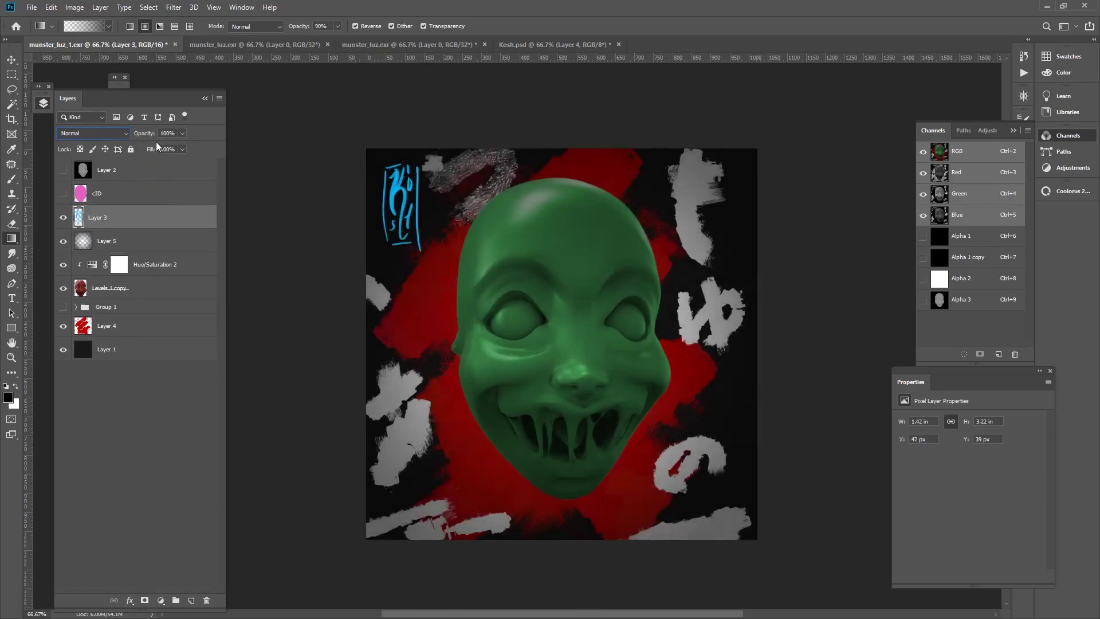
# Lock Layer 3's transparent pixels and fill the signature with yellow #fae000.
pyautogui.click(80, 149)
pyautogui.click(8, 397)
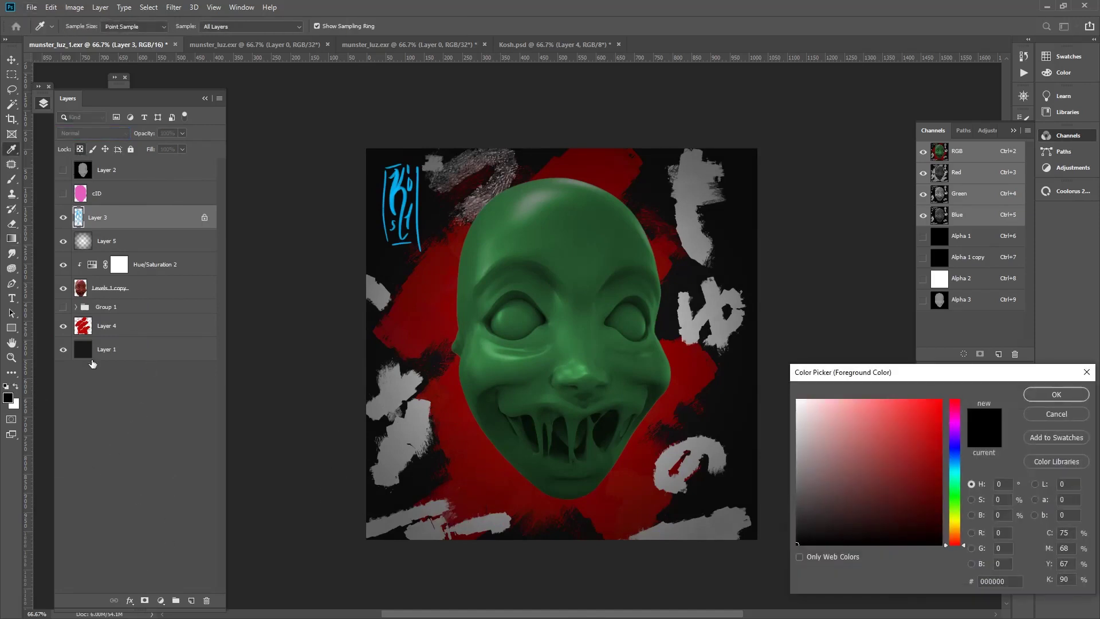
pyautogui.click(955, 517)
pyautogui.click(940, 402)
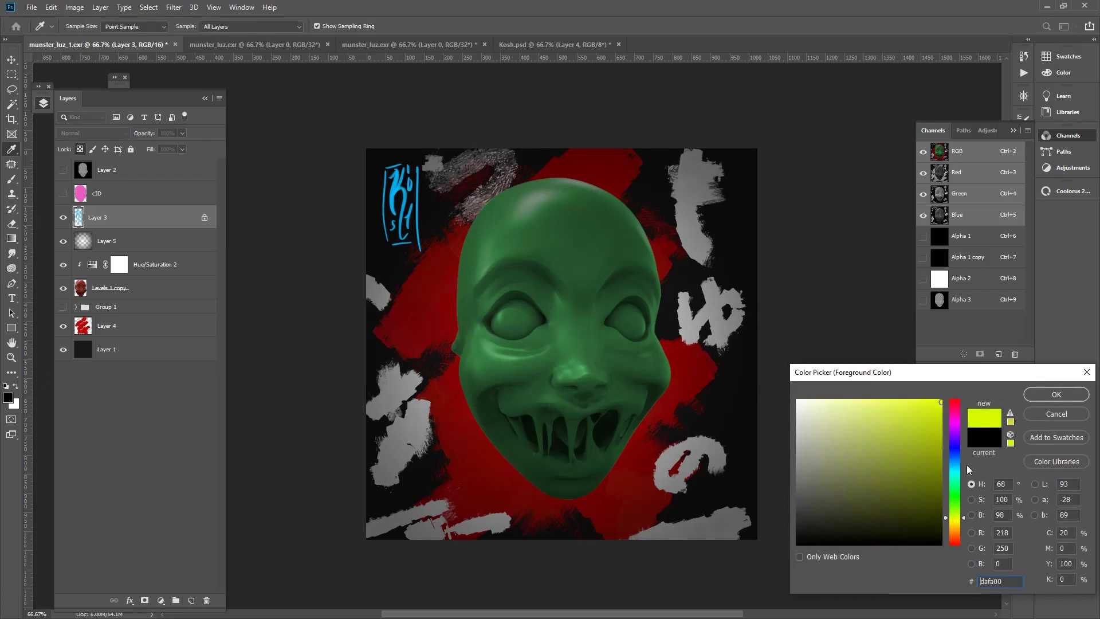
pyautogui.moveTo(958, 517); pyautogui.dragTo(958, 521)
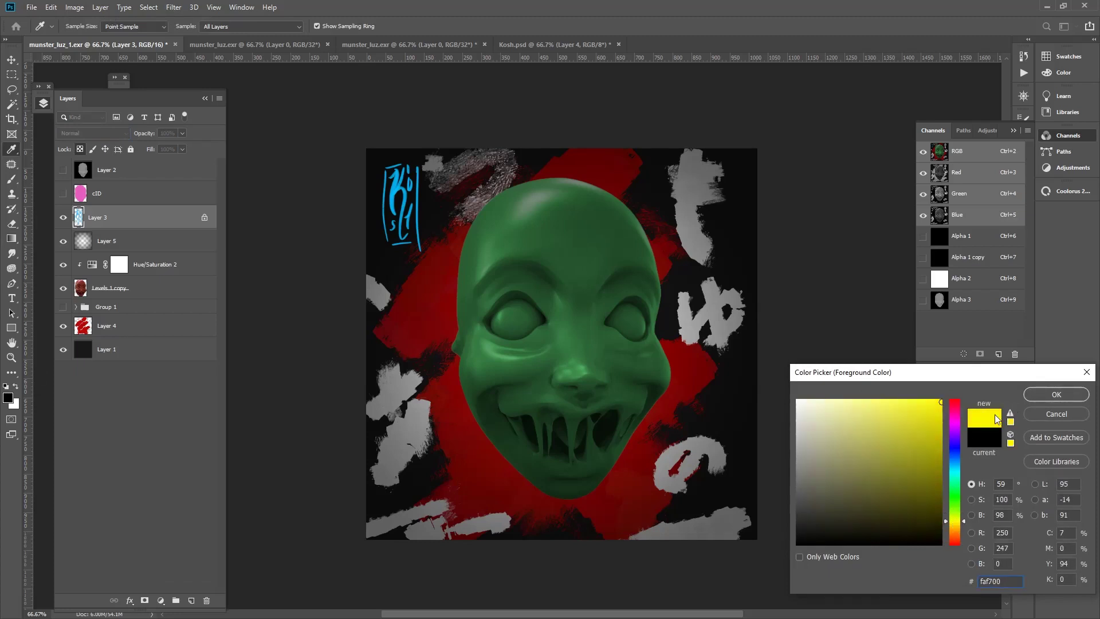
pyautogui.click(957, 523)
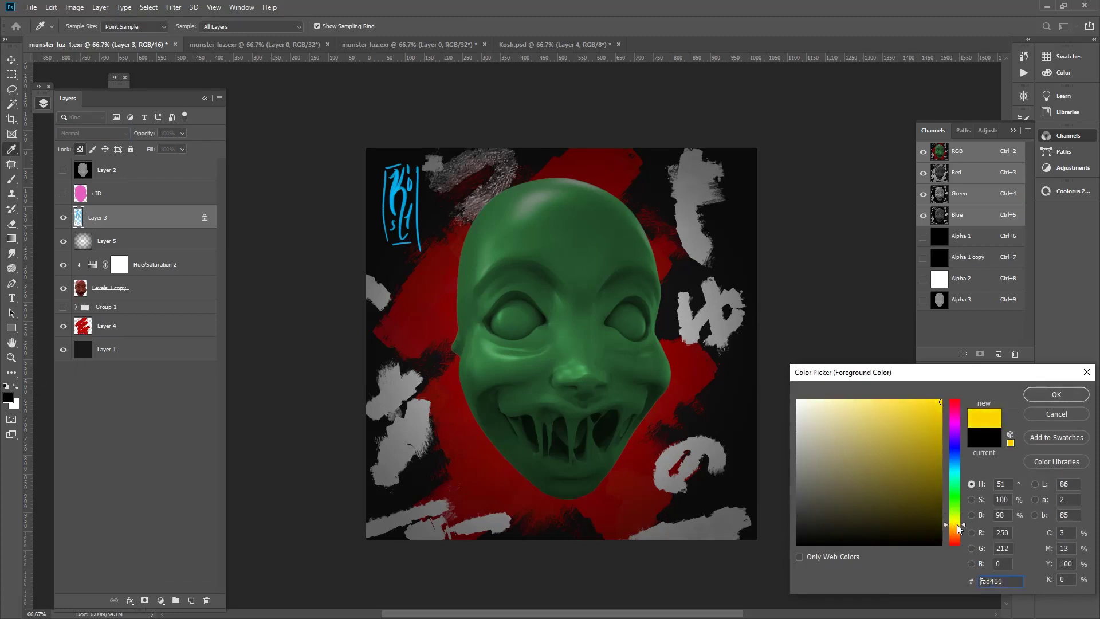
pyautogui.click(1032, 391)
pyautogui.press('g')
pyautogui.hotkey('alt', 'BackSpace')
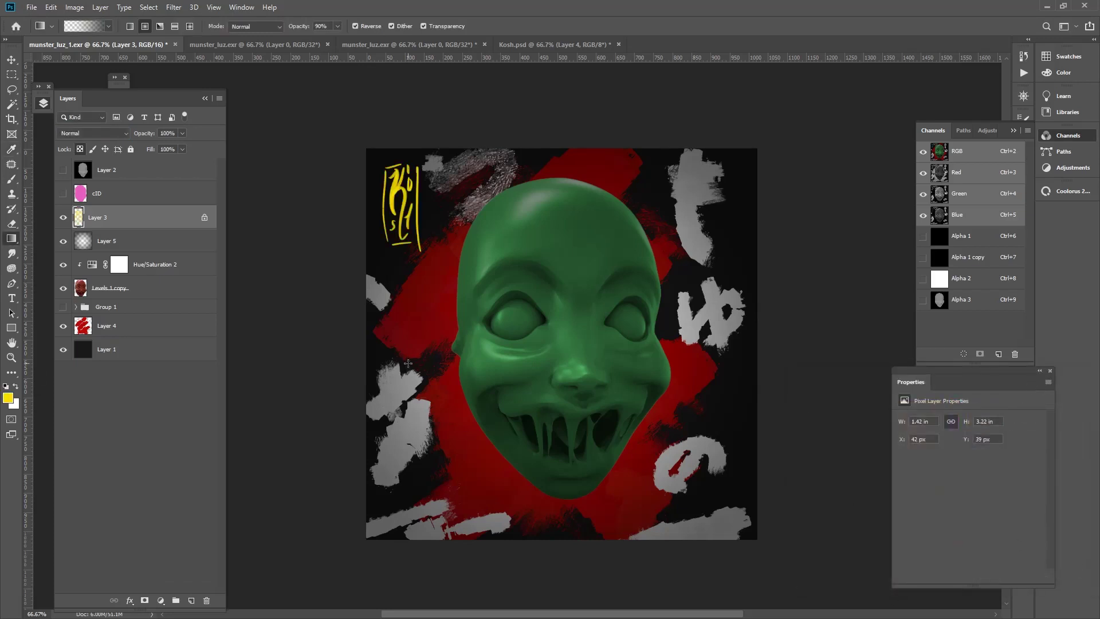
# Shift the colorized Hue/Saturation 2 hue from 129 to 47, turning the face olive gold.
pyautogui.click(174, 264)
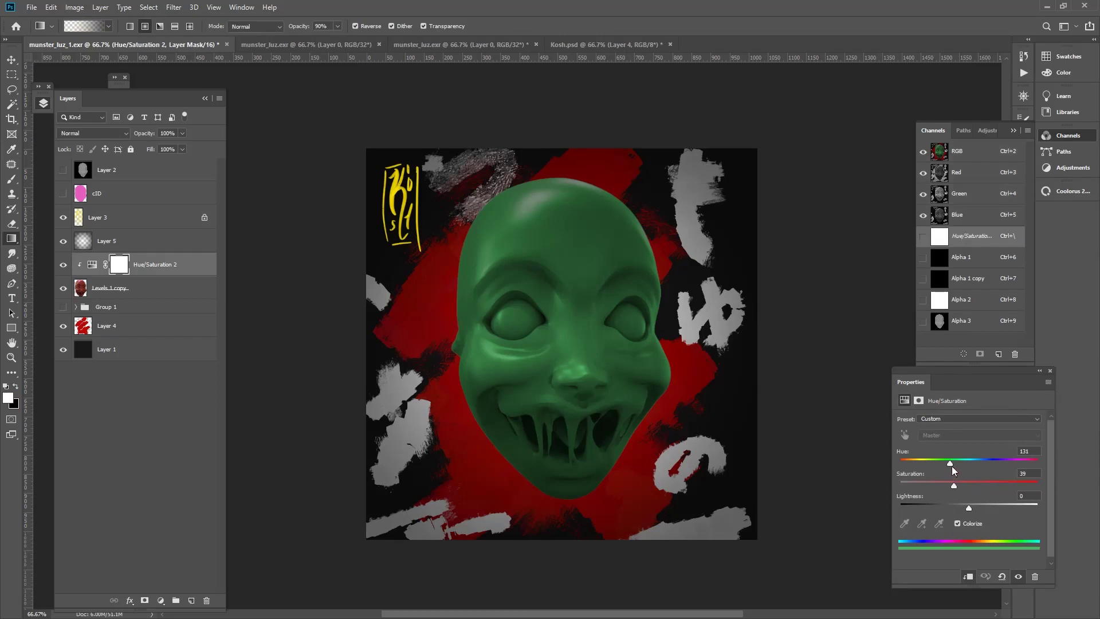
pyautogui.moveTo(949, 464)
pyautogui.mouseDown()
pyautogui.moveTo(915, 464)
pyautogui.moveTo(980, 487)
pyautogui.mouseUp()
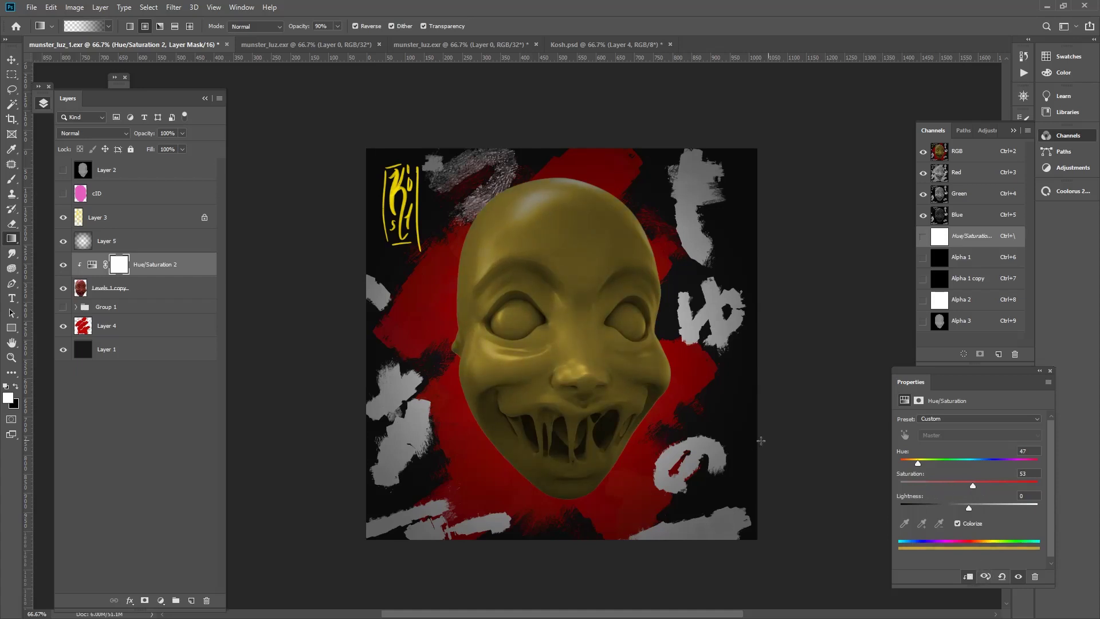
pyautogui.click(121, 329)
pyautogui.keyDown('shift'); pyautogui.click(141, 351); pyautogui.keyUp('shift')
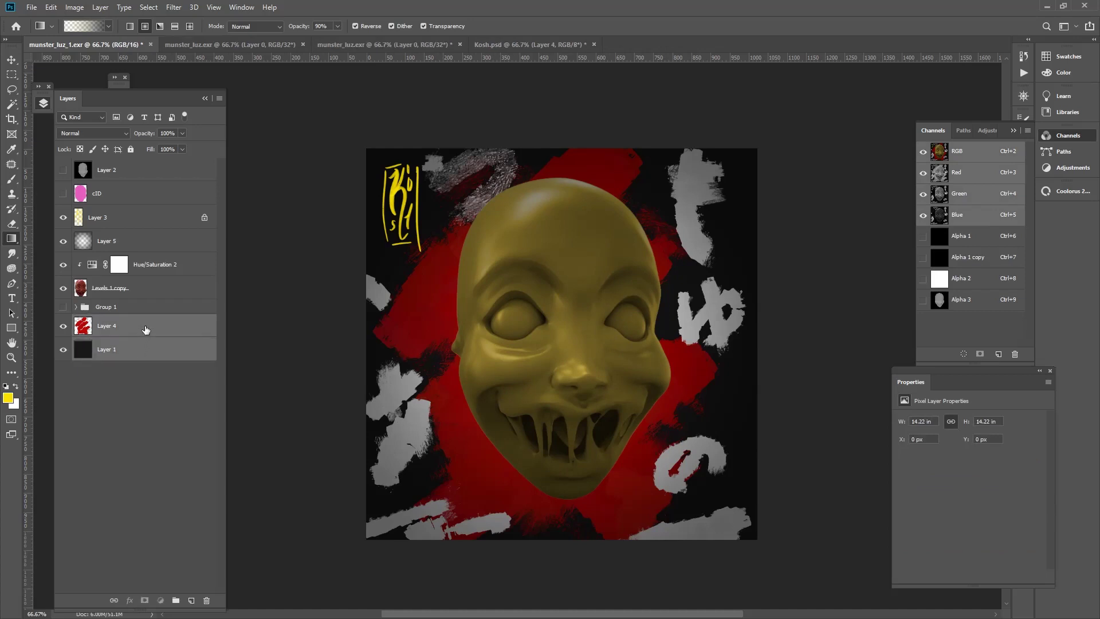
# Apply a 1.3-pixel Gaussian Blur to Layer 4's red strokes and compare with the face hidden.
pyautogui.click(145, 329)
pyautogui.click(173, 7)
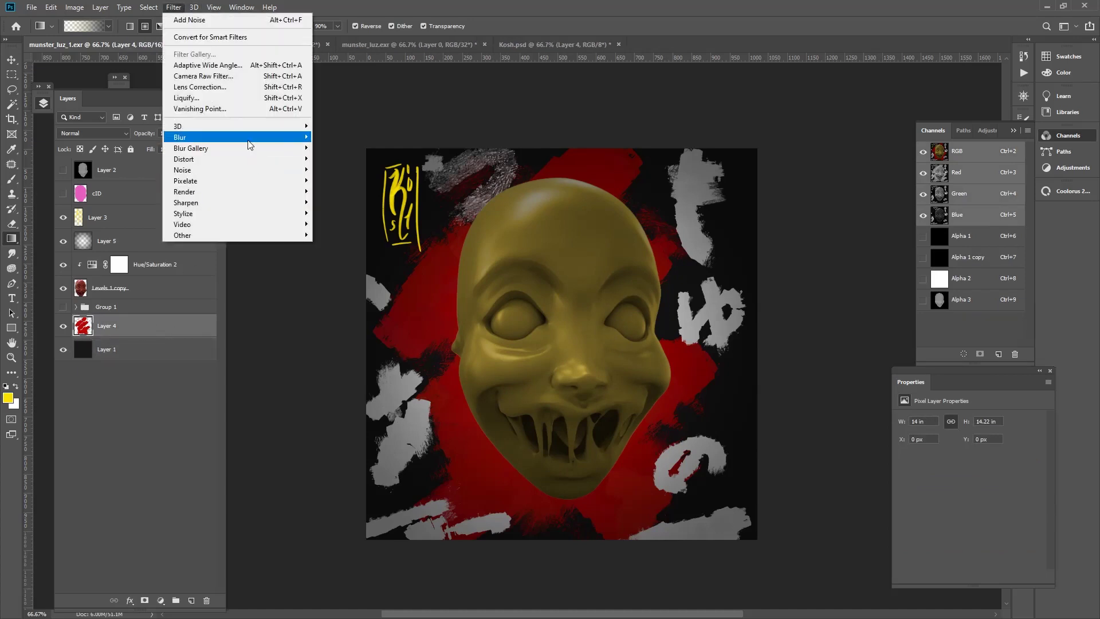
pyautogui.click(350, 180)
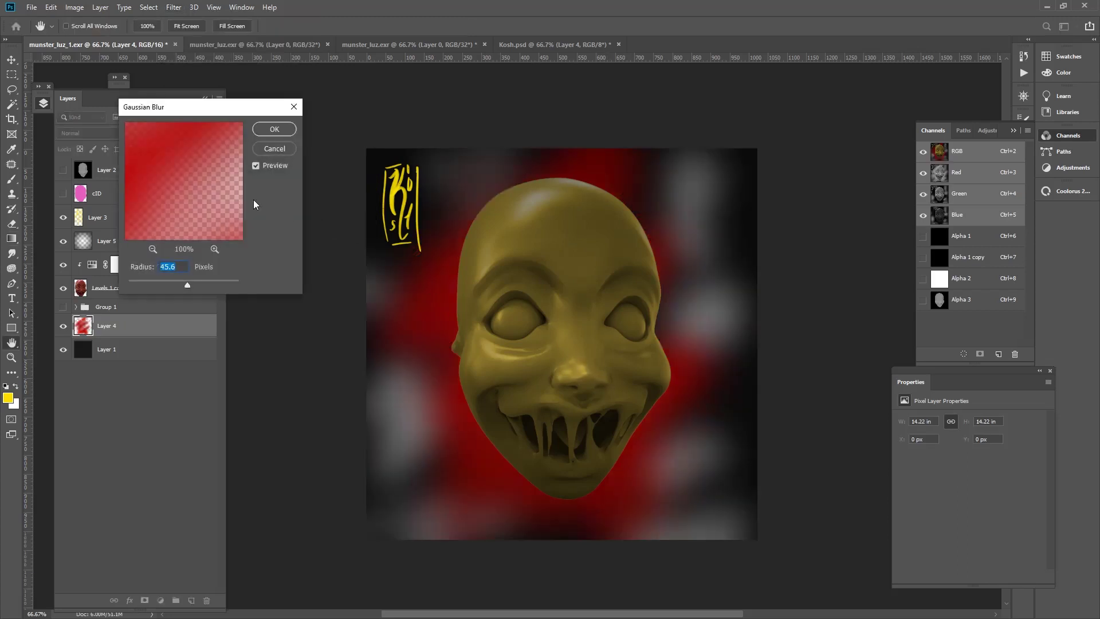
pyautogui.moveTo(186, 284); pyautogui.dragTo(135, 282)
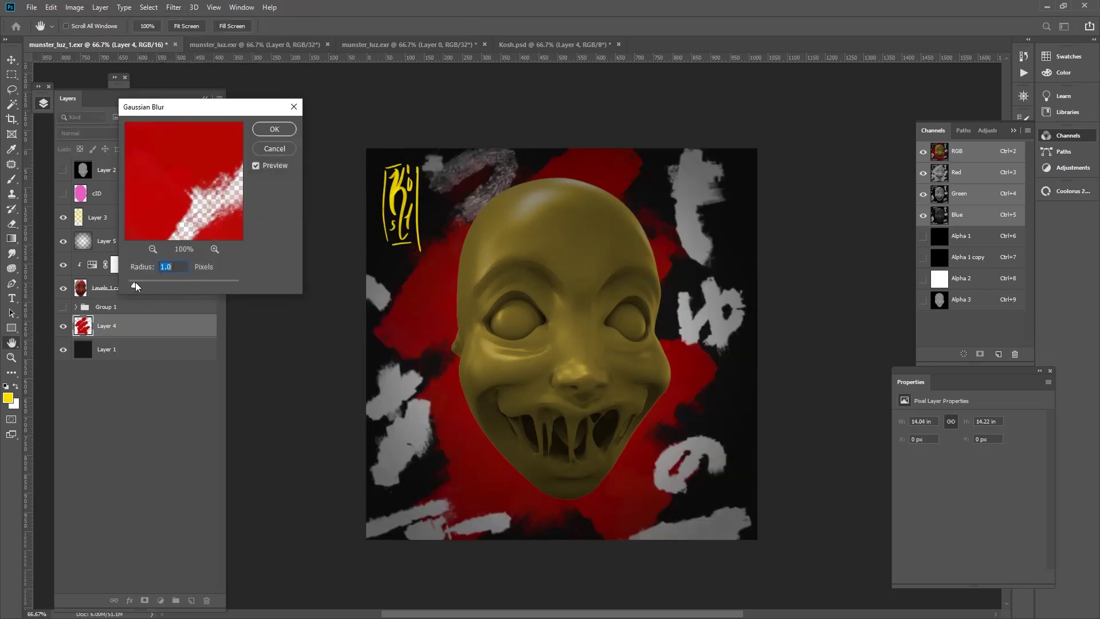
pyautogui.click(281, 133)
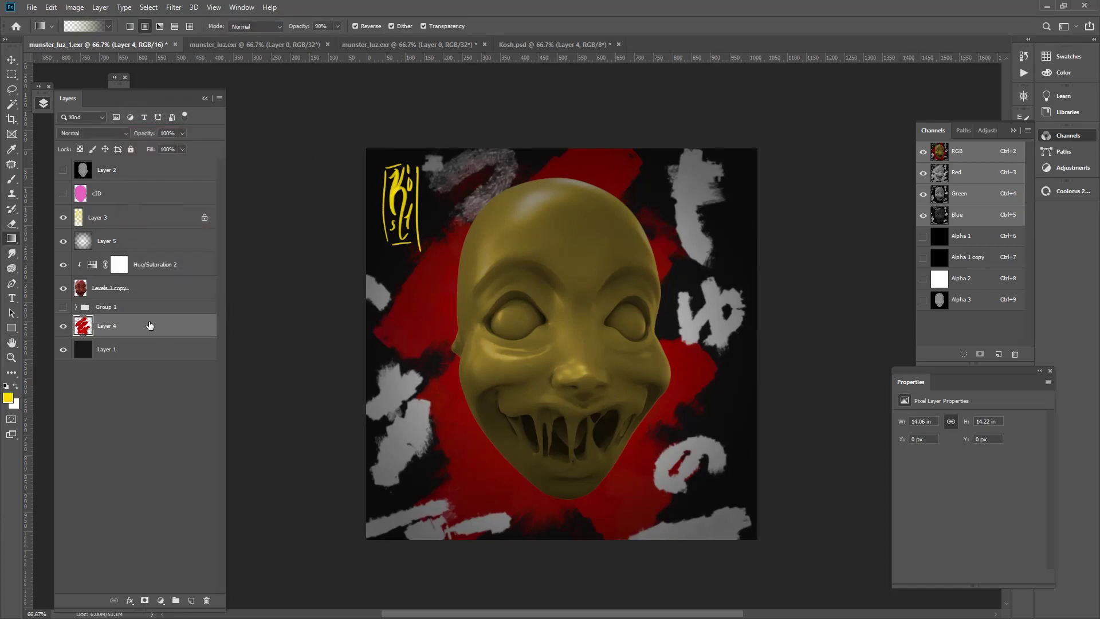
pyautogui.click(64, 288)
pyautogui.click(138, 288)
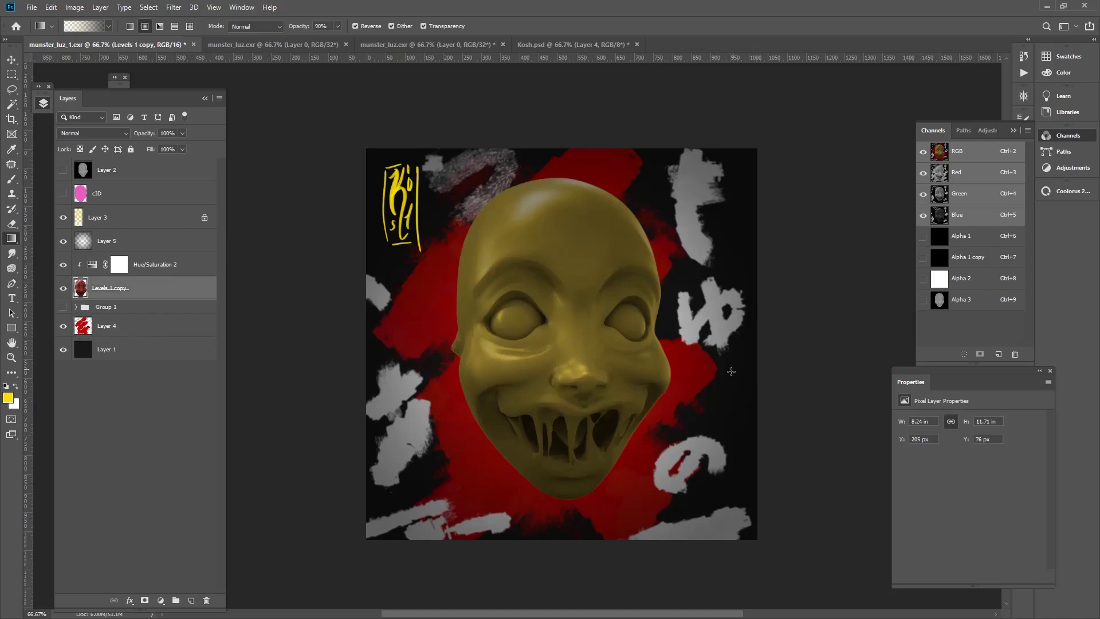
pyautogui.scroll(1, 536, 383)
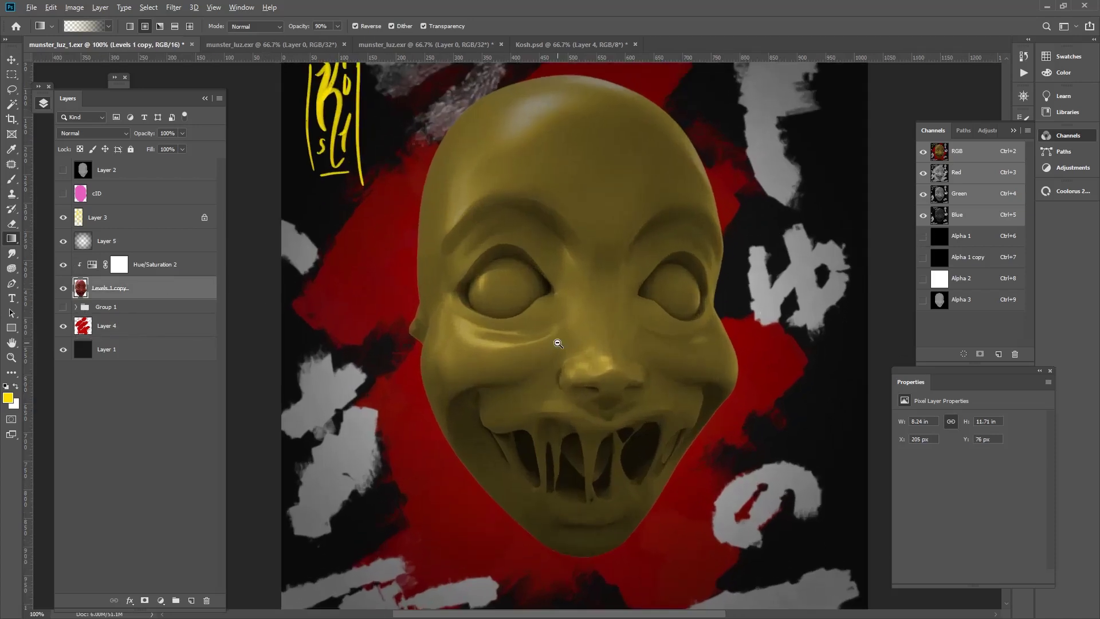
pyautogui.scroll(-1, 680, 300)
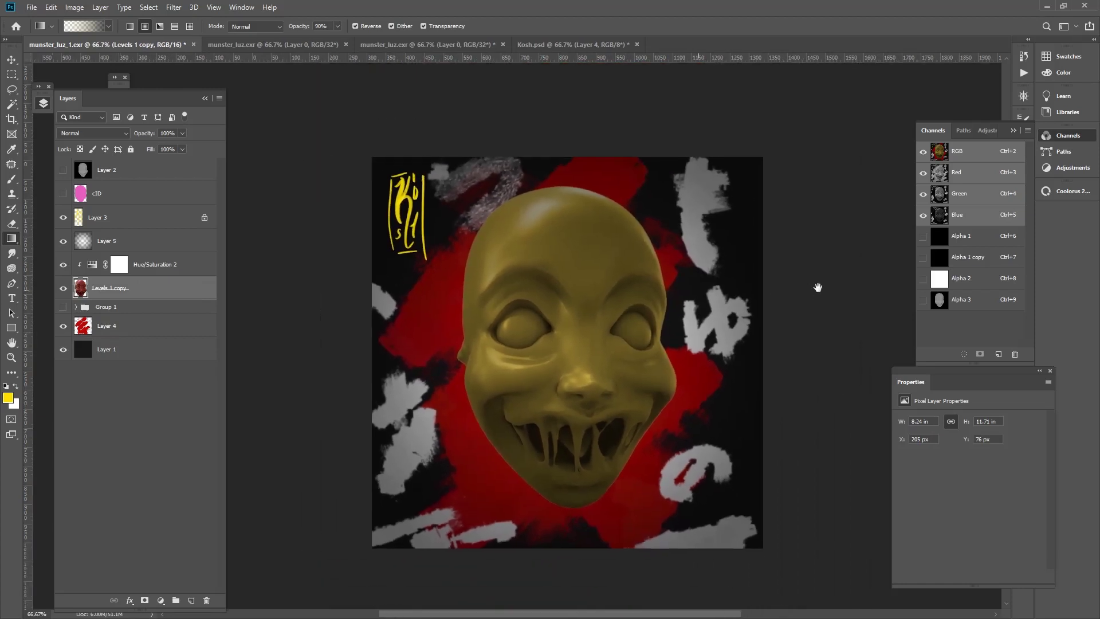